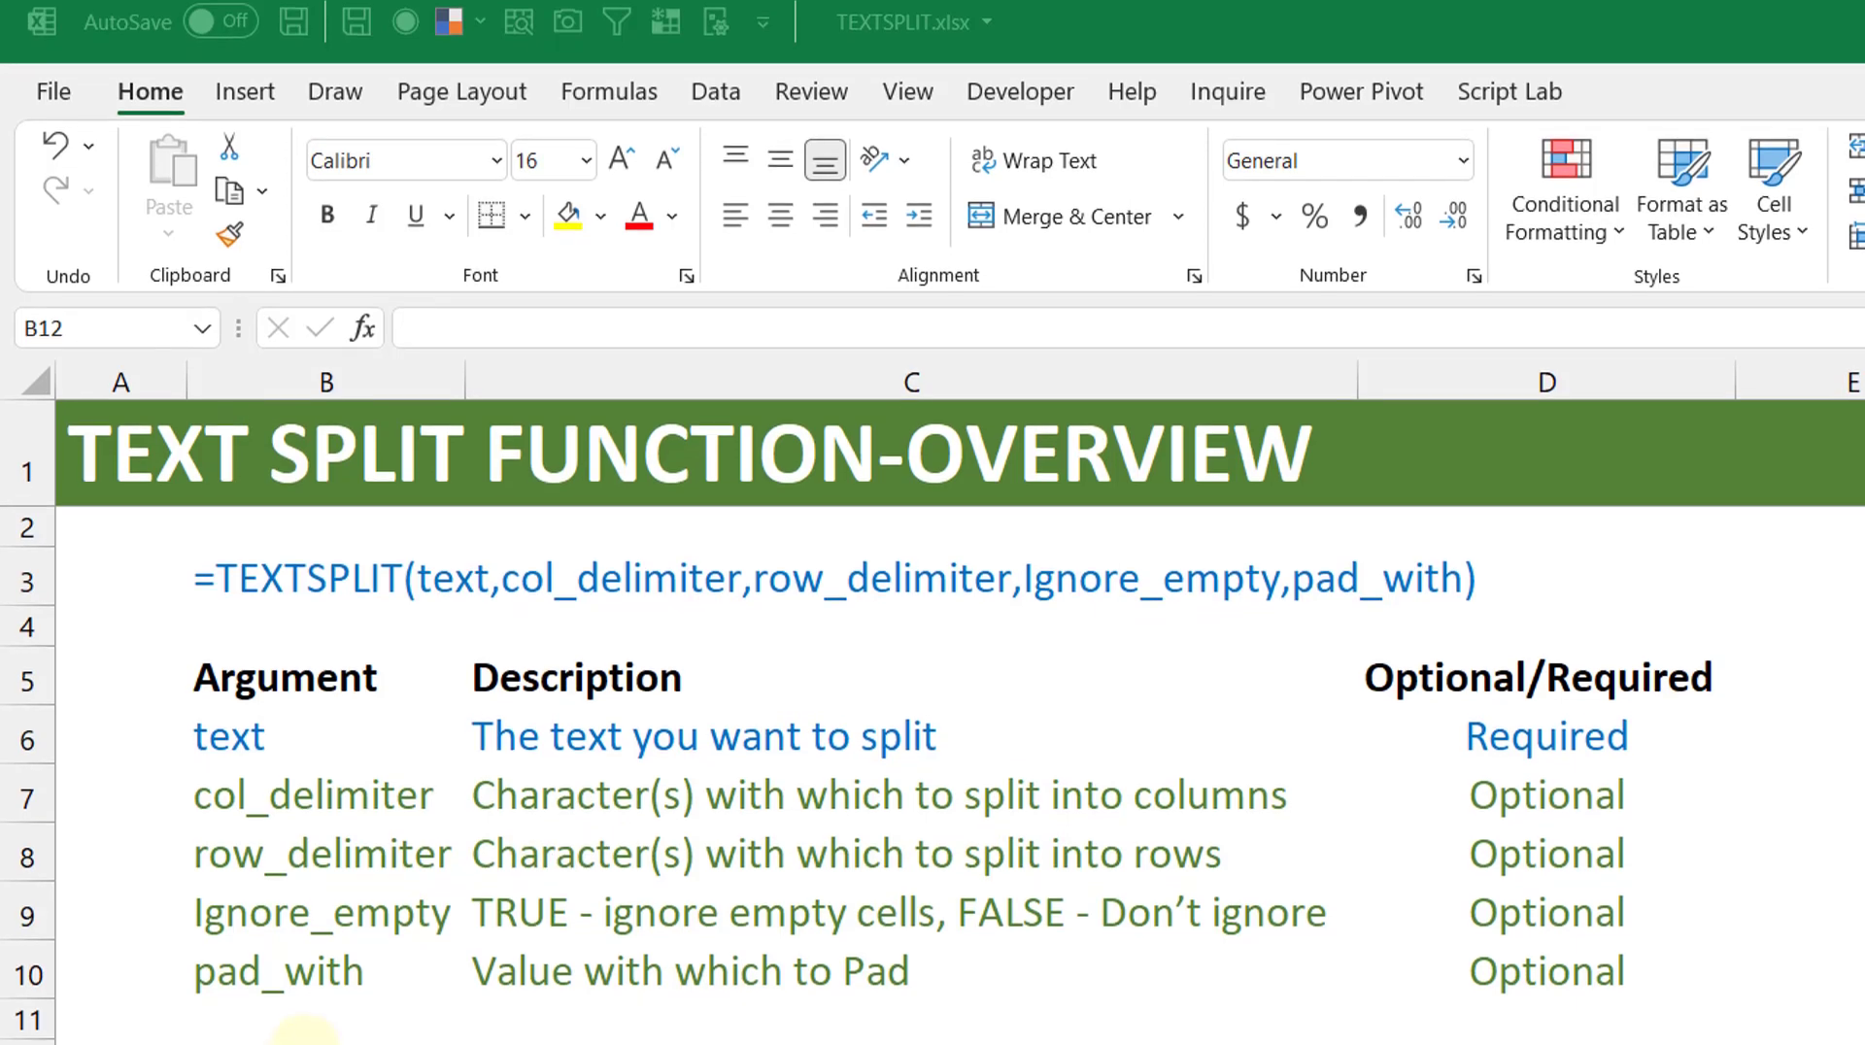
# Enter =TEXTSPLIT(B8,"_") in B12 to split B8 at underscores into columns
pyautogui.write('=textspl')
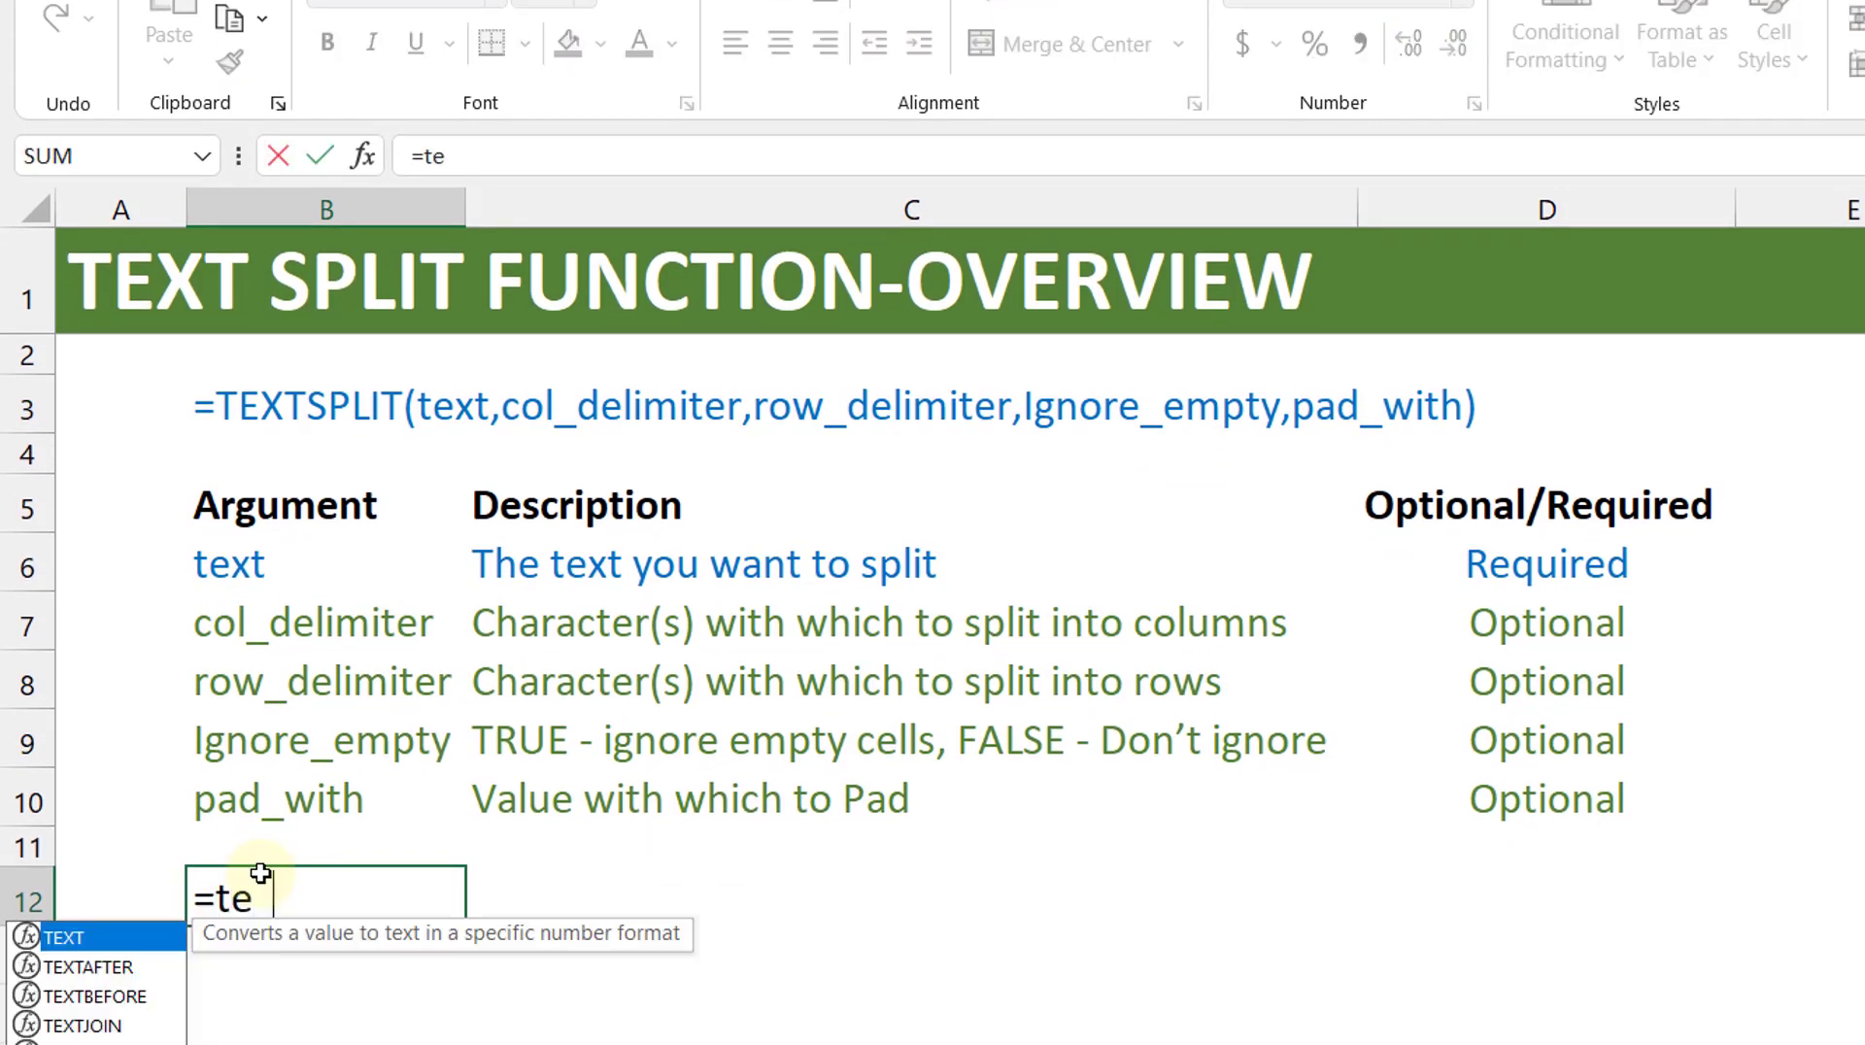
pyautogui.write('it')
pyautogui.press('Tab')
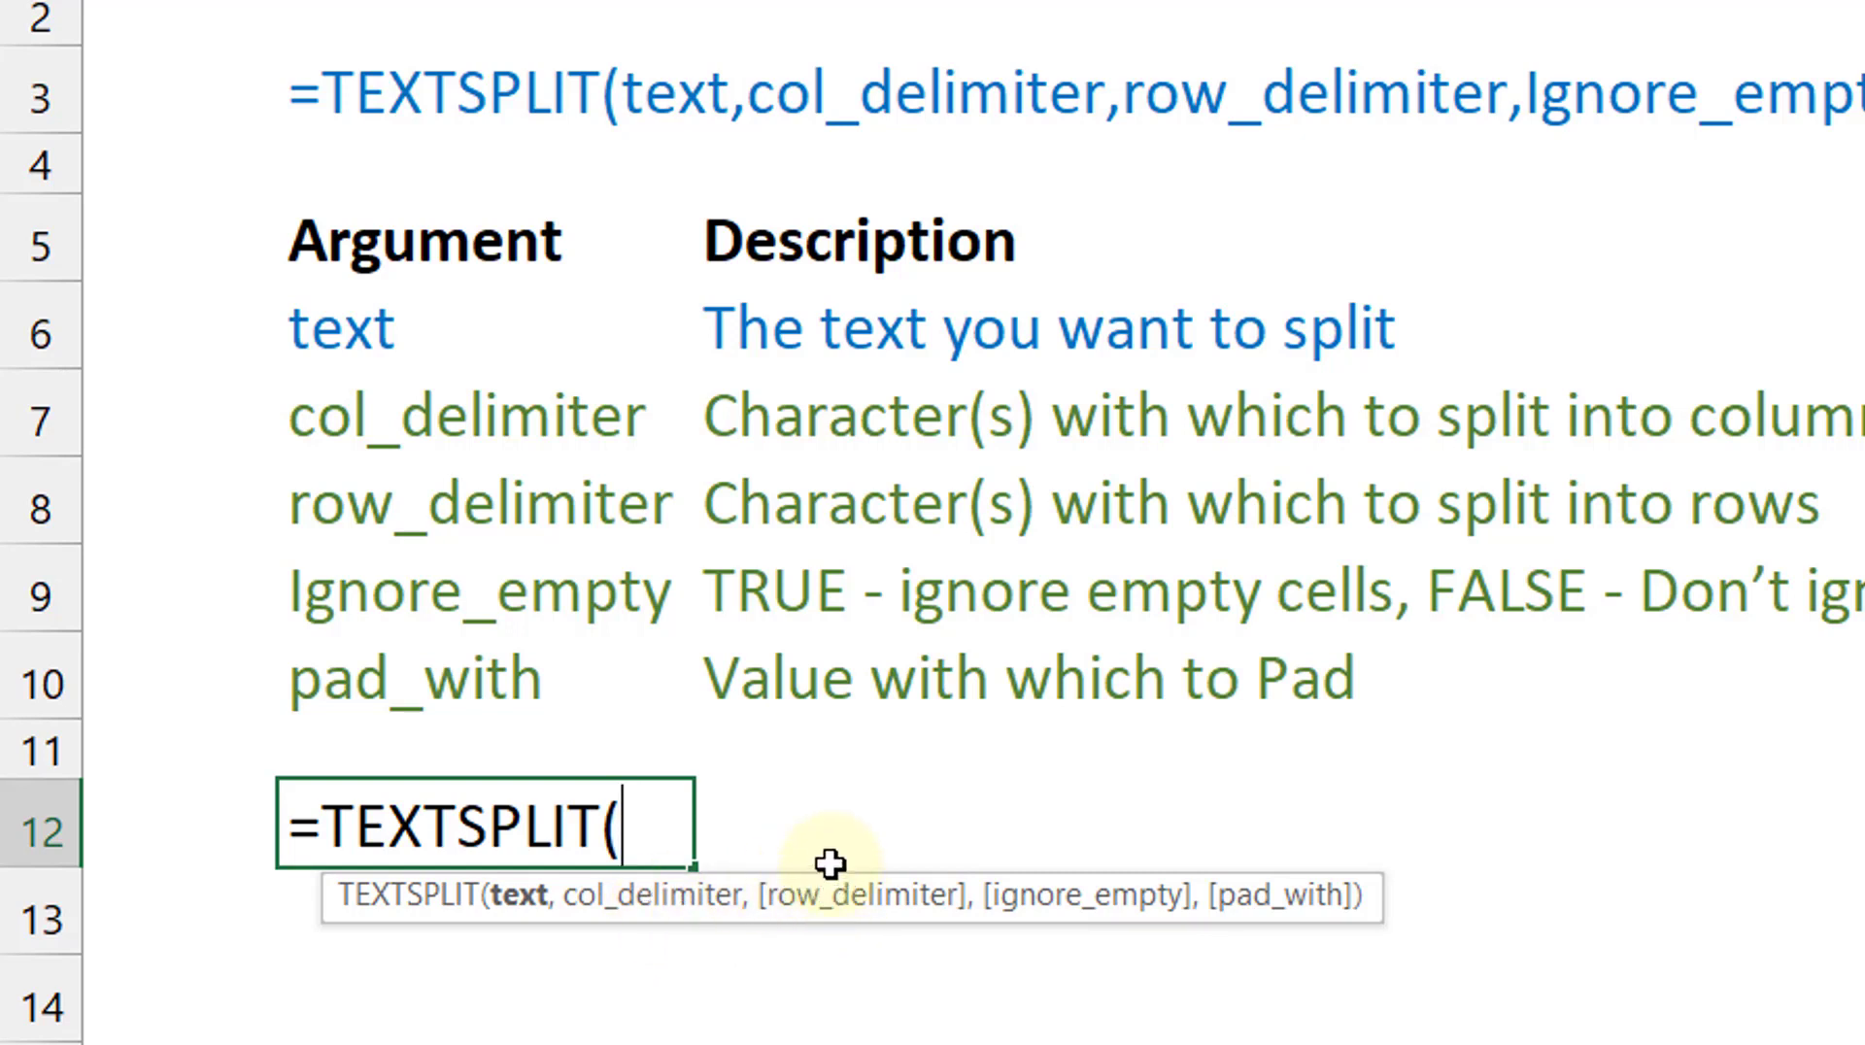
pyautogui.click(444, 515)
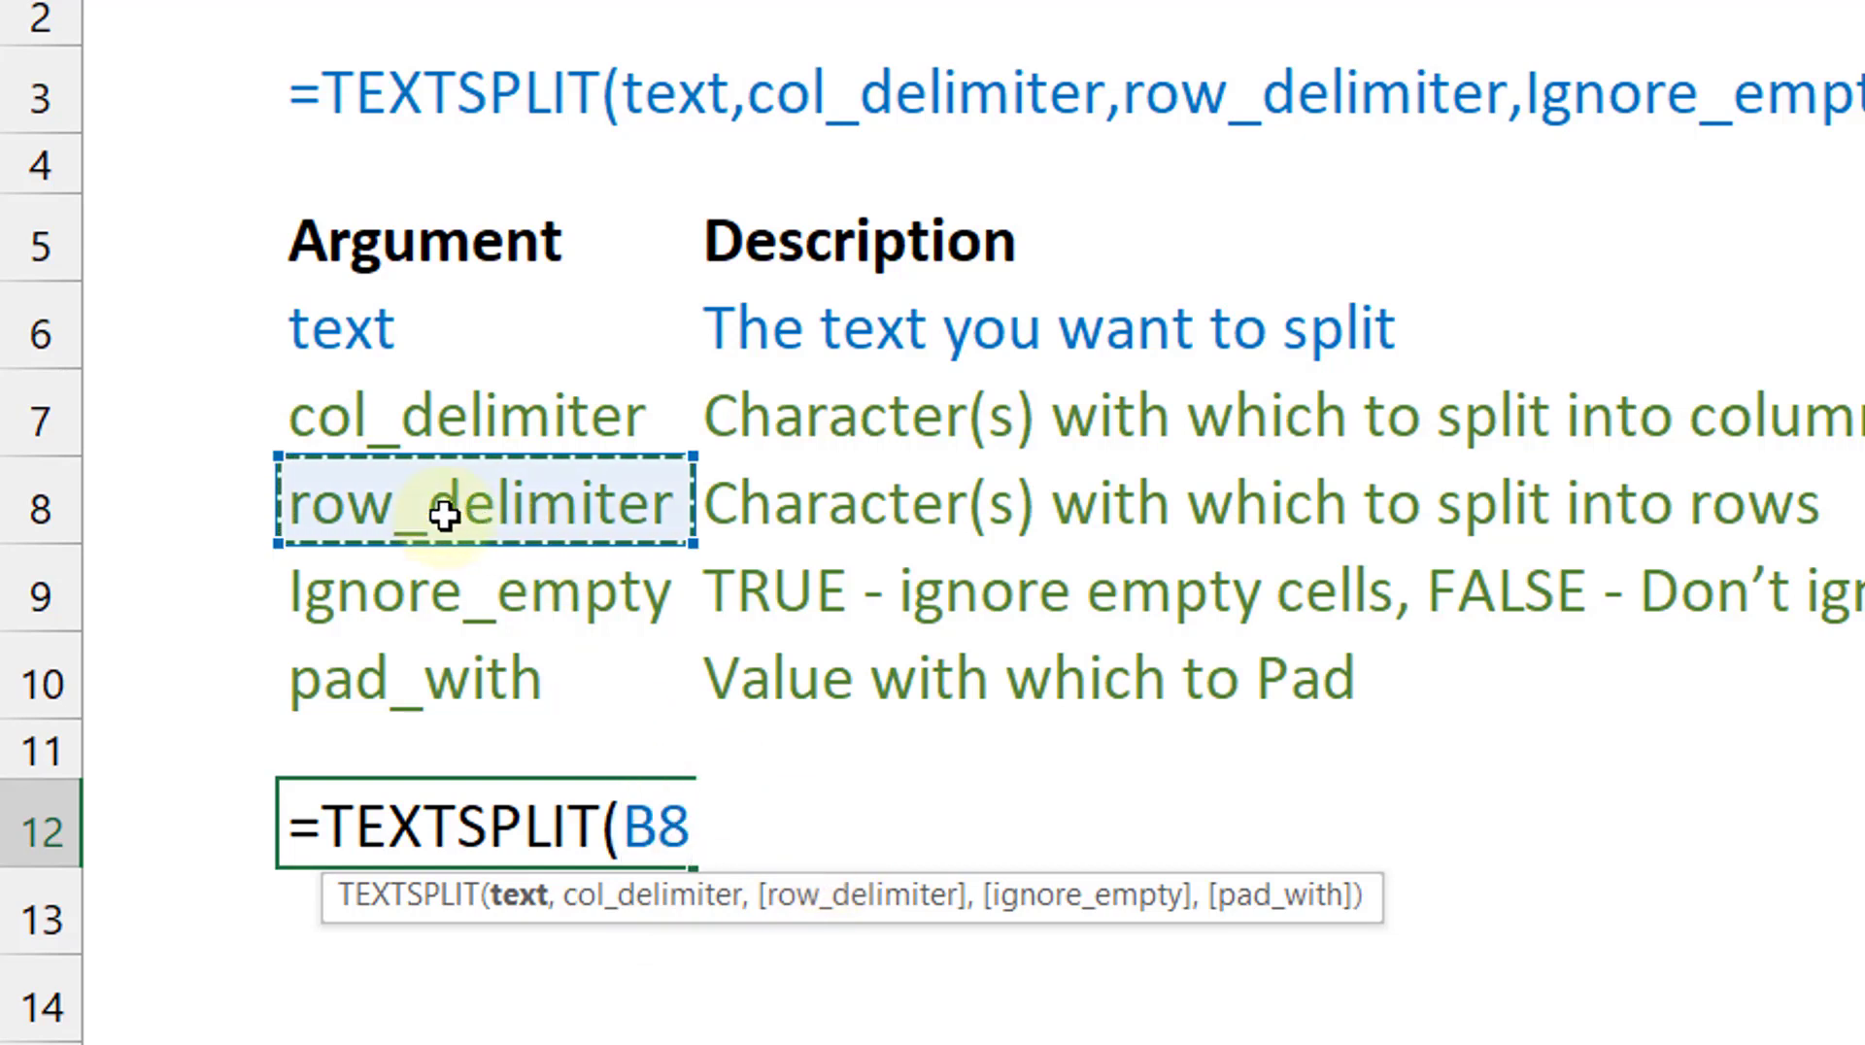
pyautogui.write(',"_")')
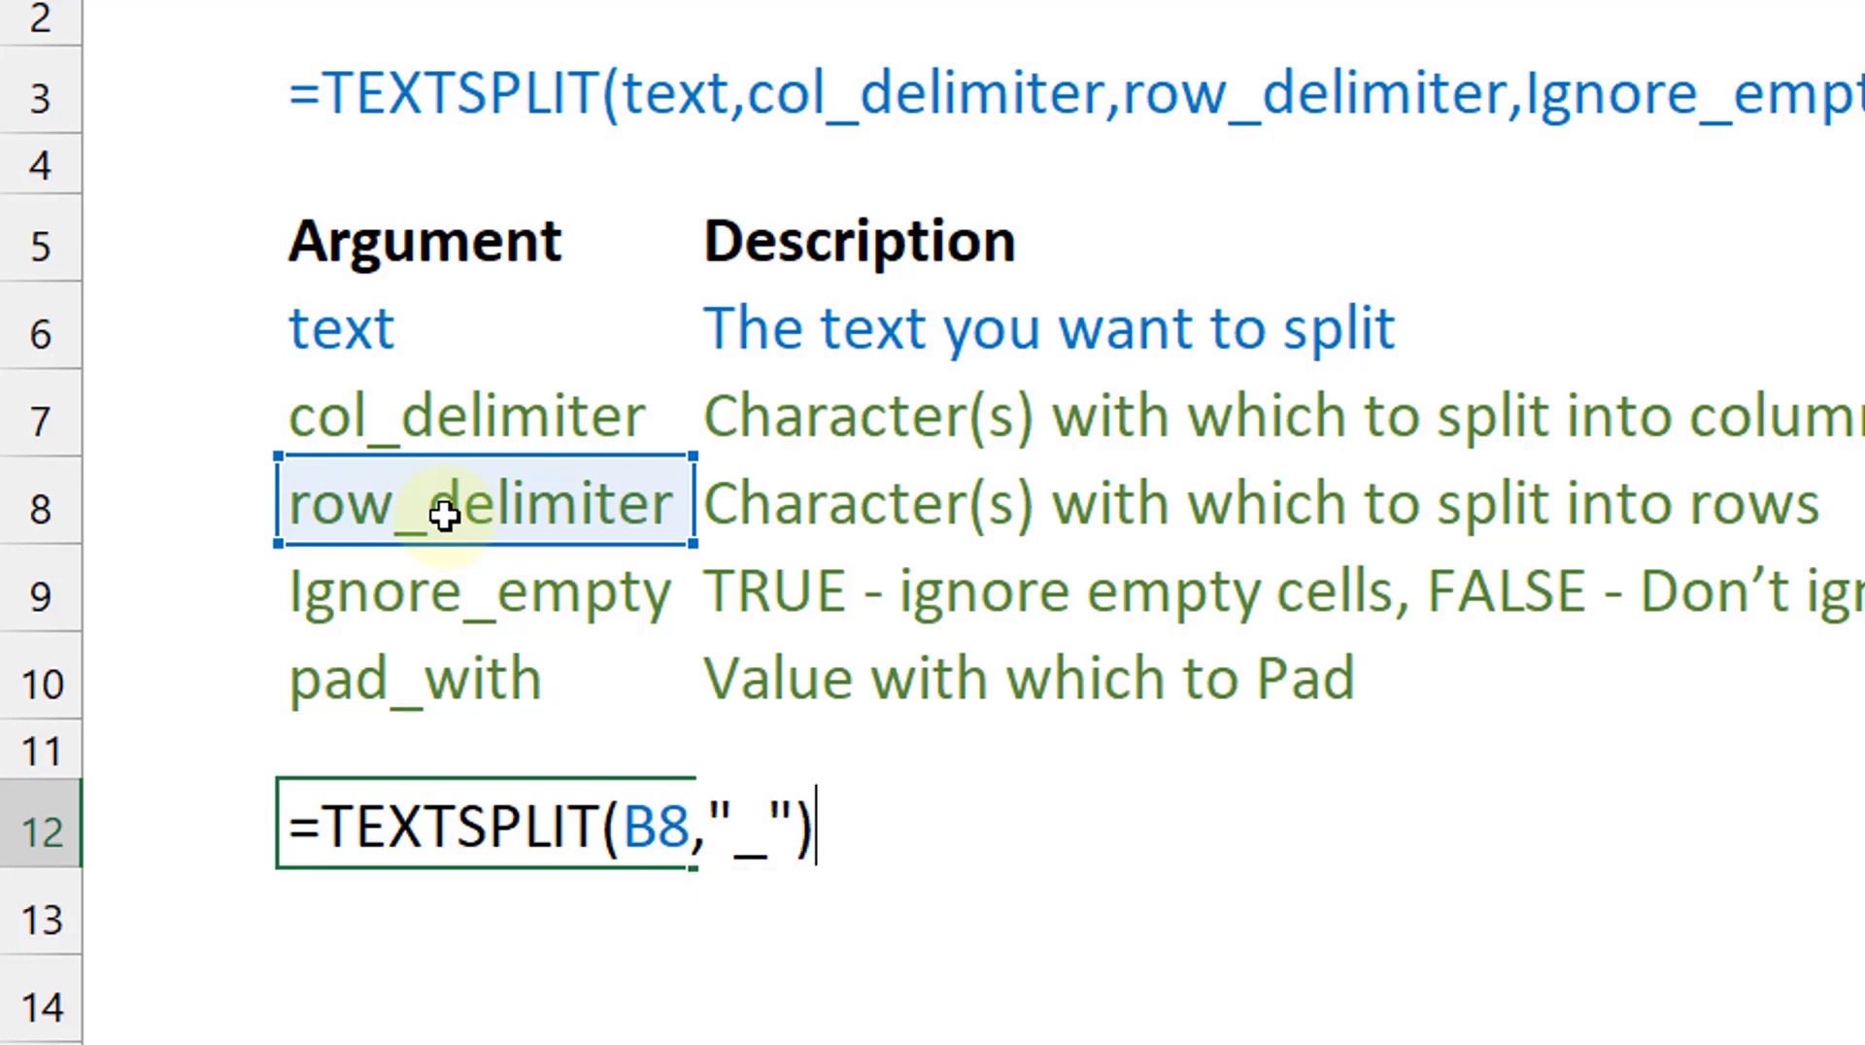
pyautogui.hotkey('ctrl', 'Return')
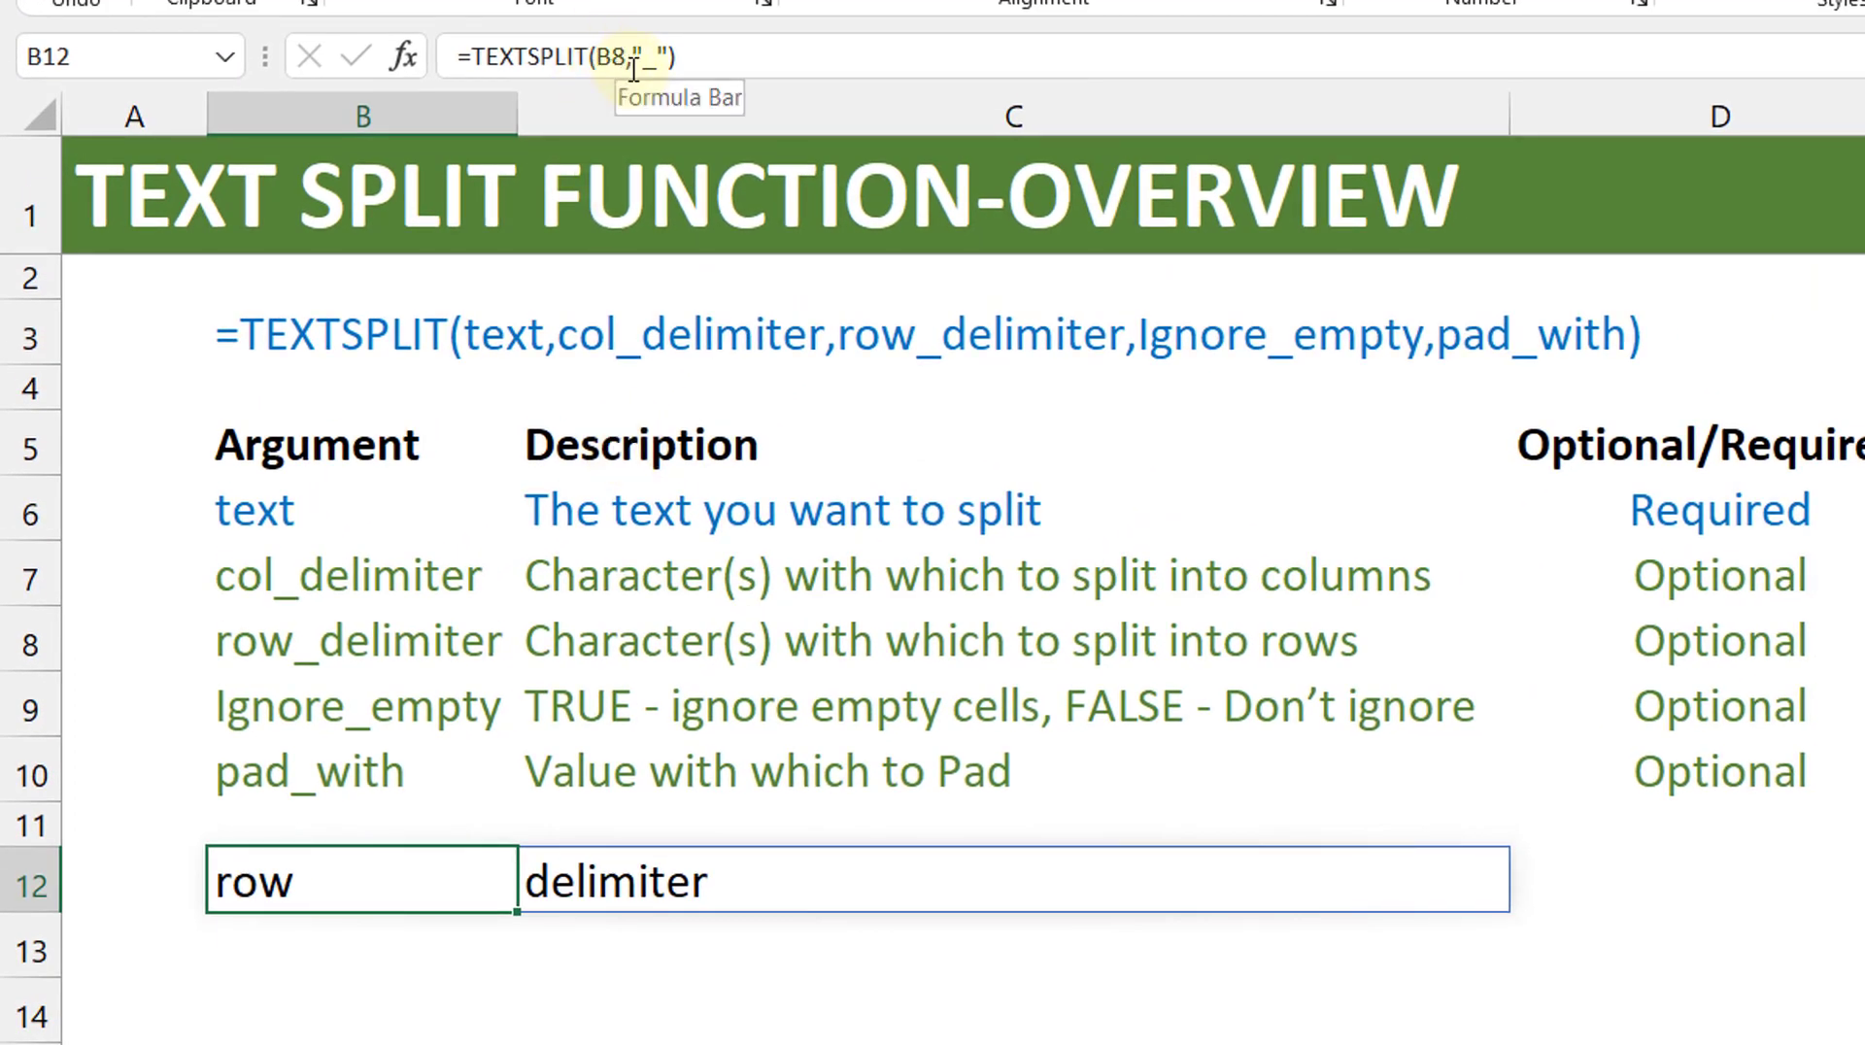
# Change the formula to =TEXTSPLIT(B8,,"_") so the underscore becomes the row delimiter
pyautogui.click(630, 60)
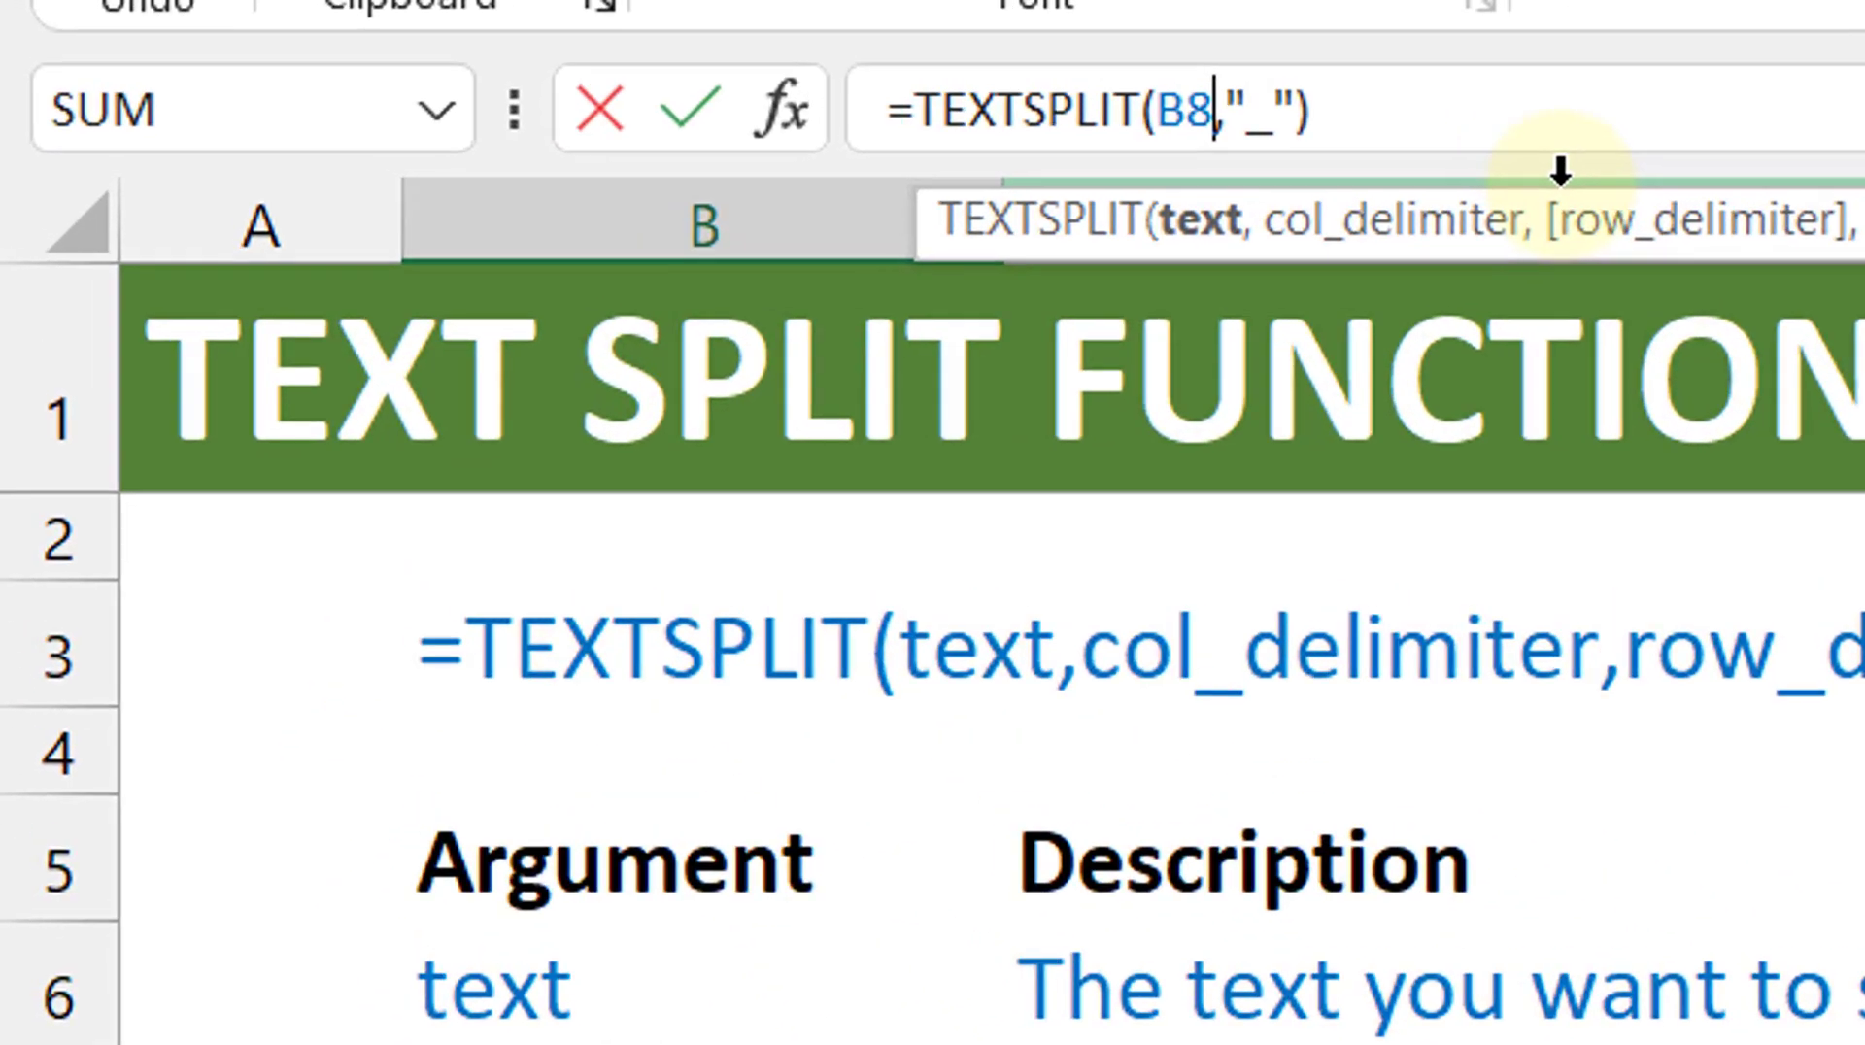
pyautogui.write(',')
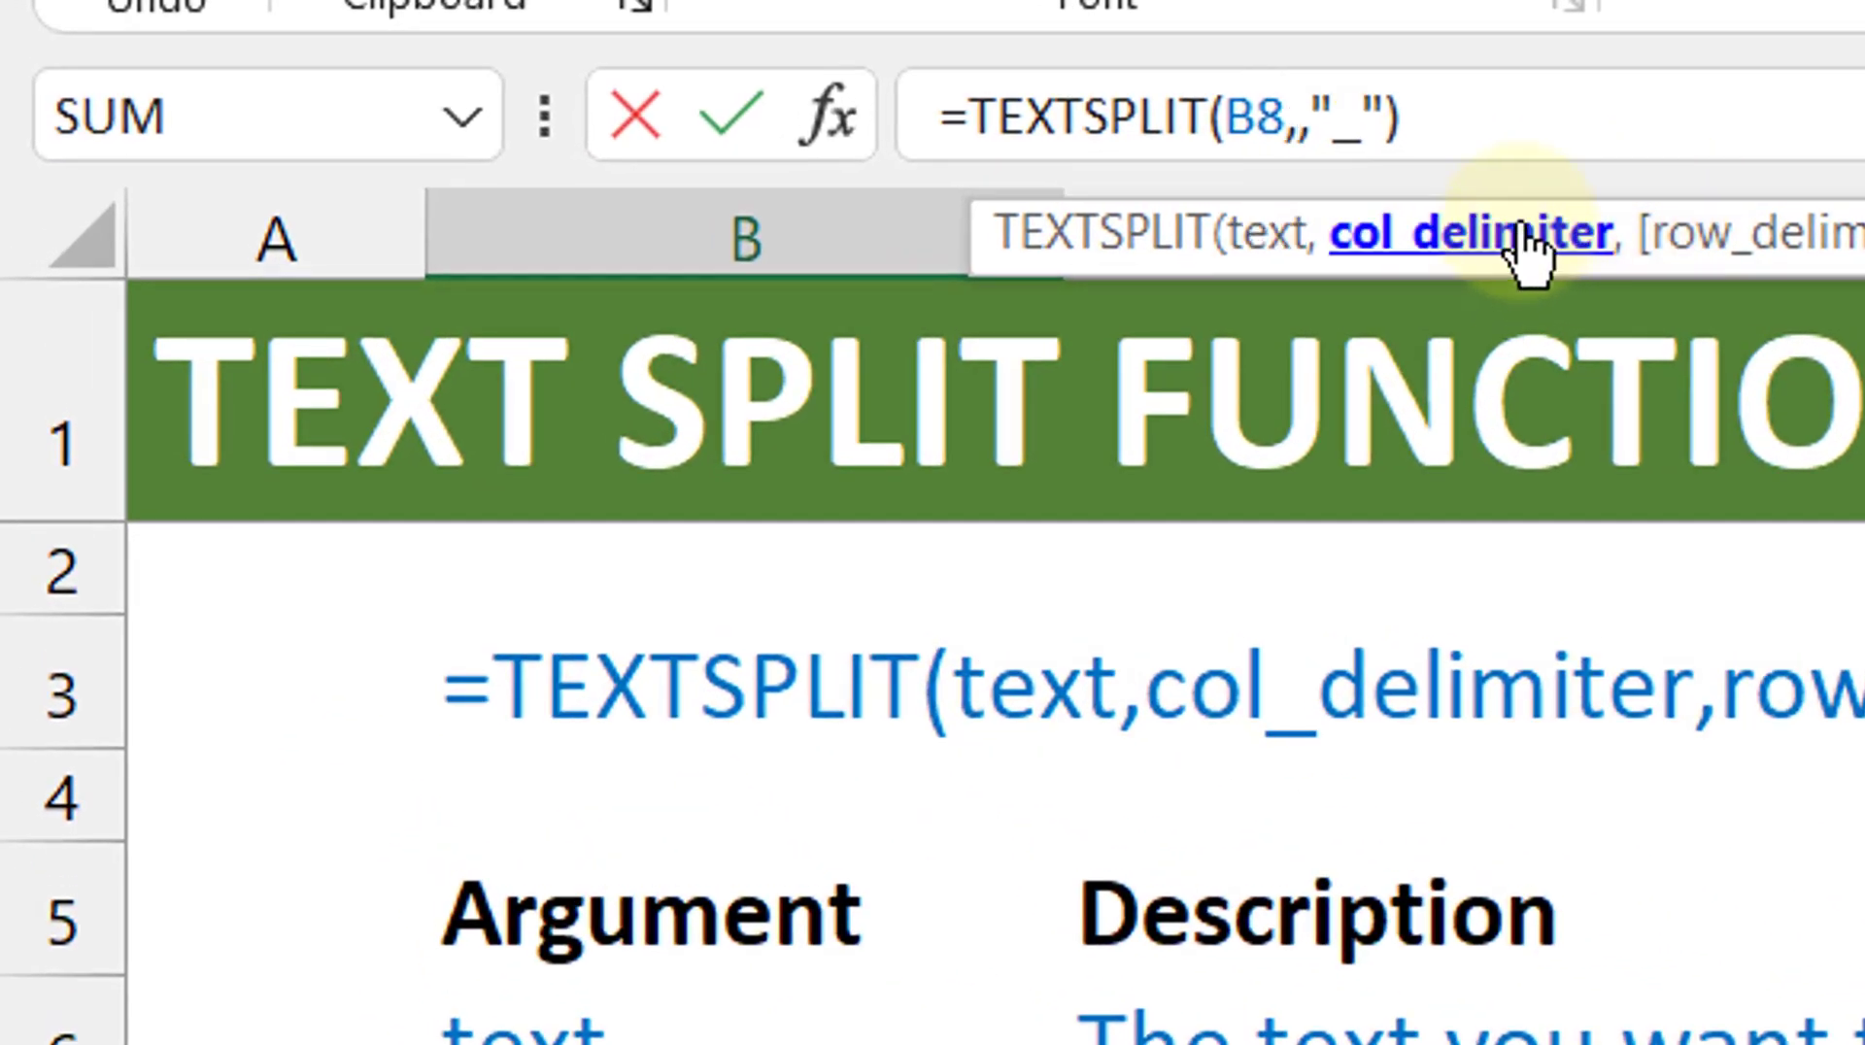
pyautogui.click(1358, 124)
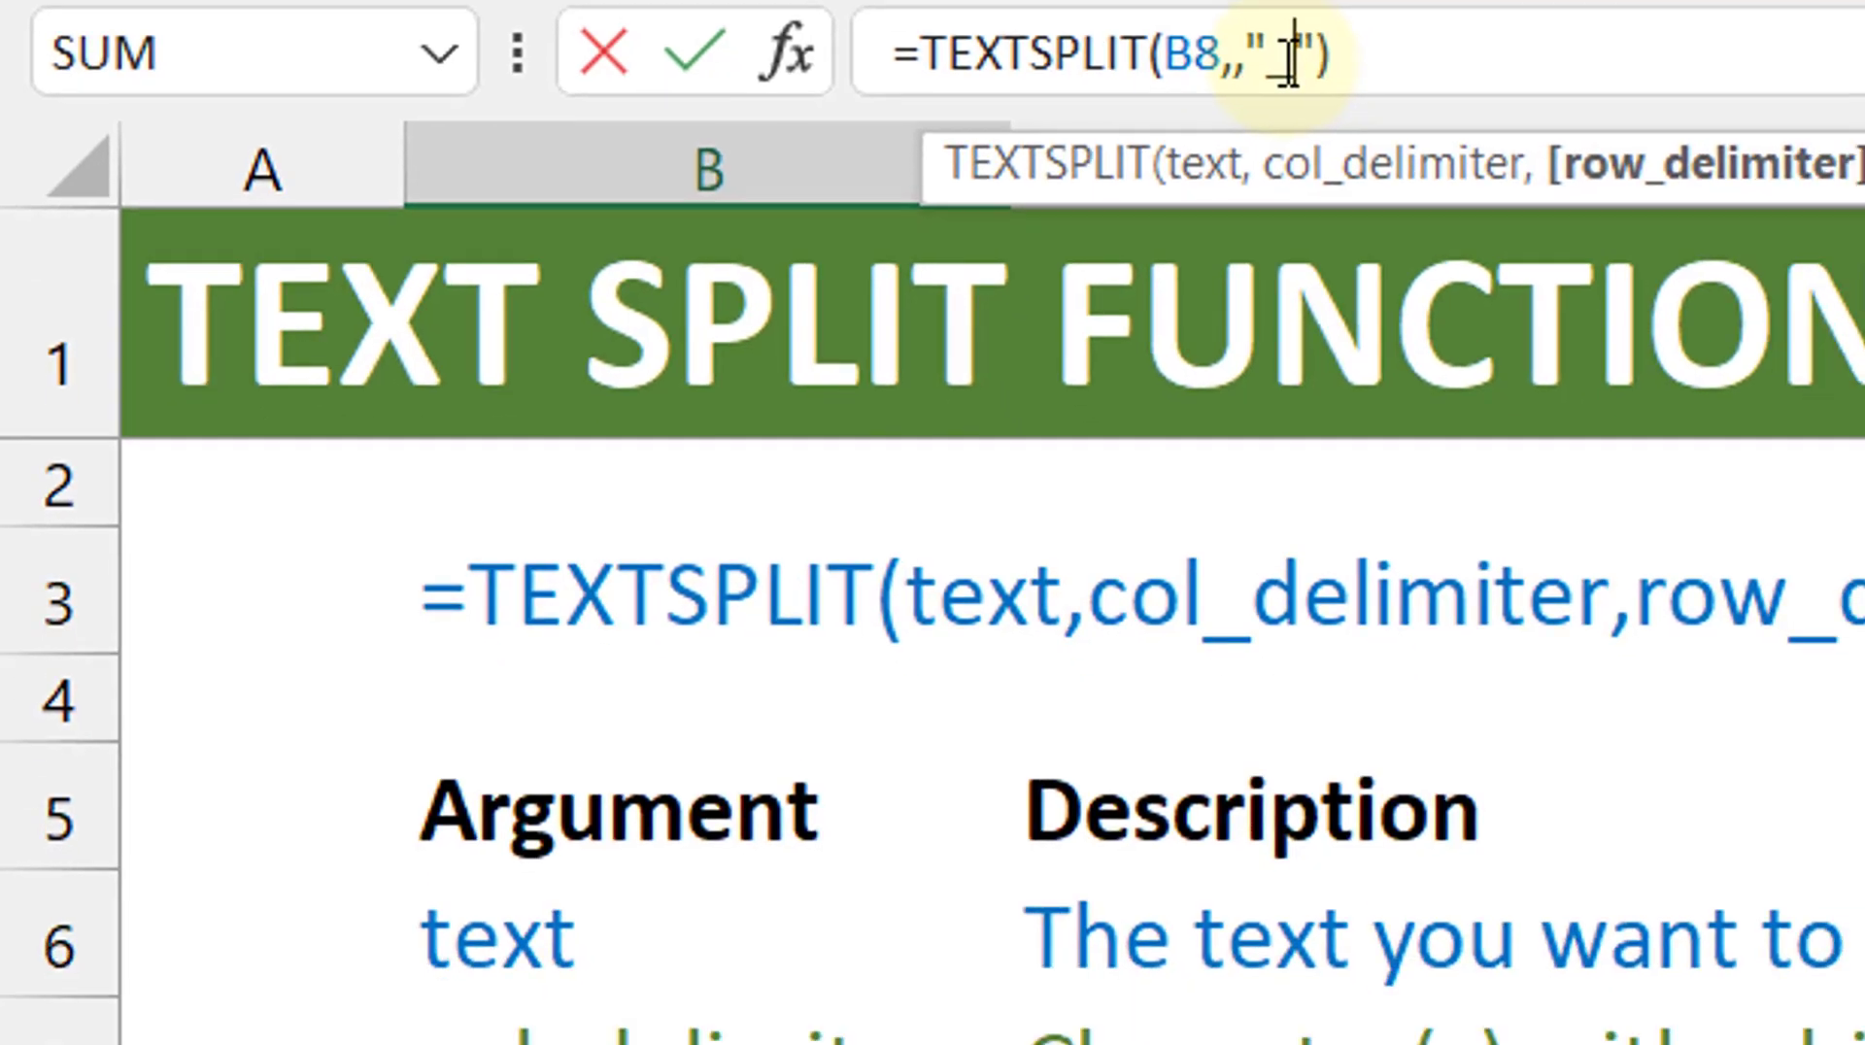
pyautogui.press('Return')
# Clear the test results in B12:B13 and go to the SplitbyDelimiter sheet
pyautogui.click(482, 768)
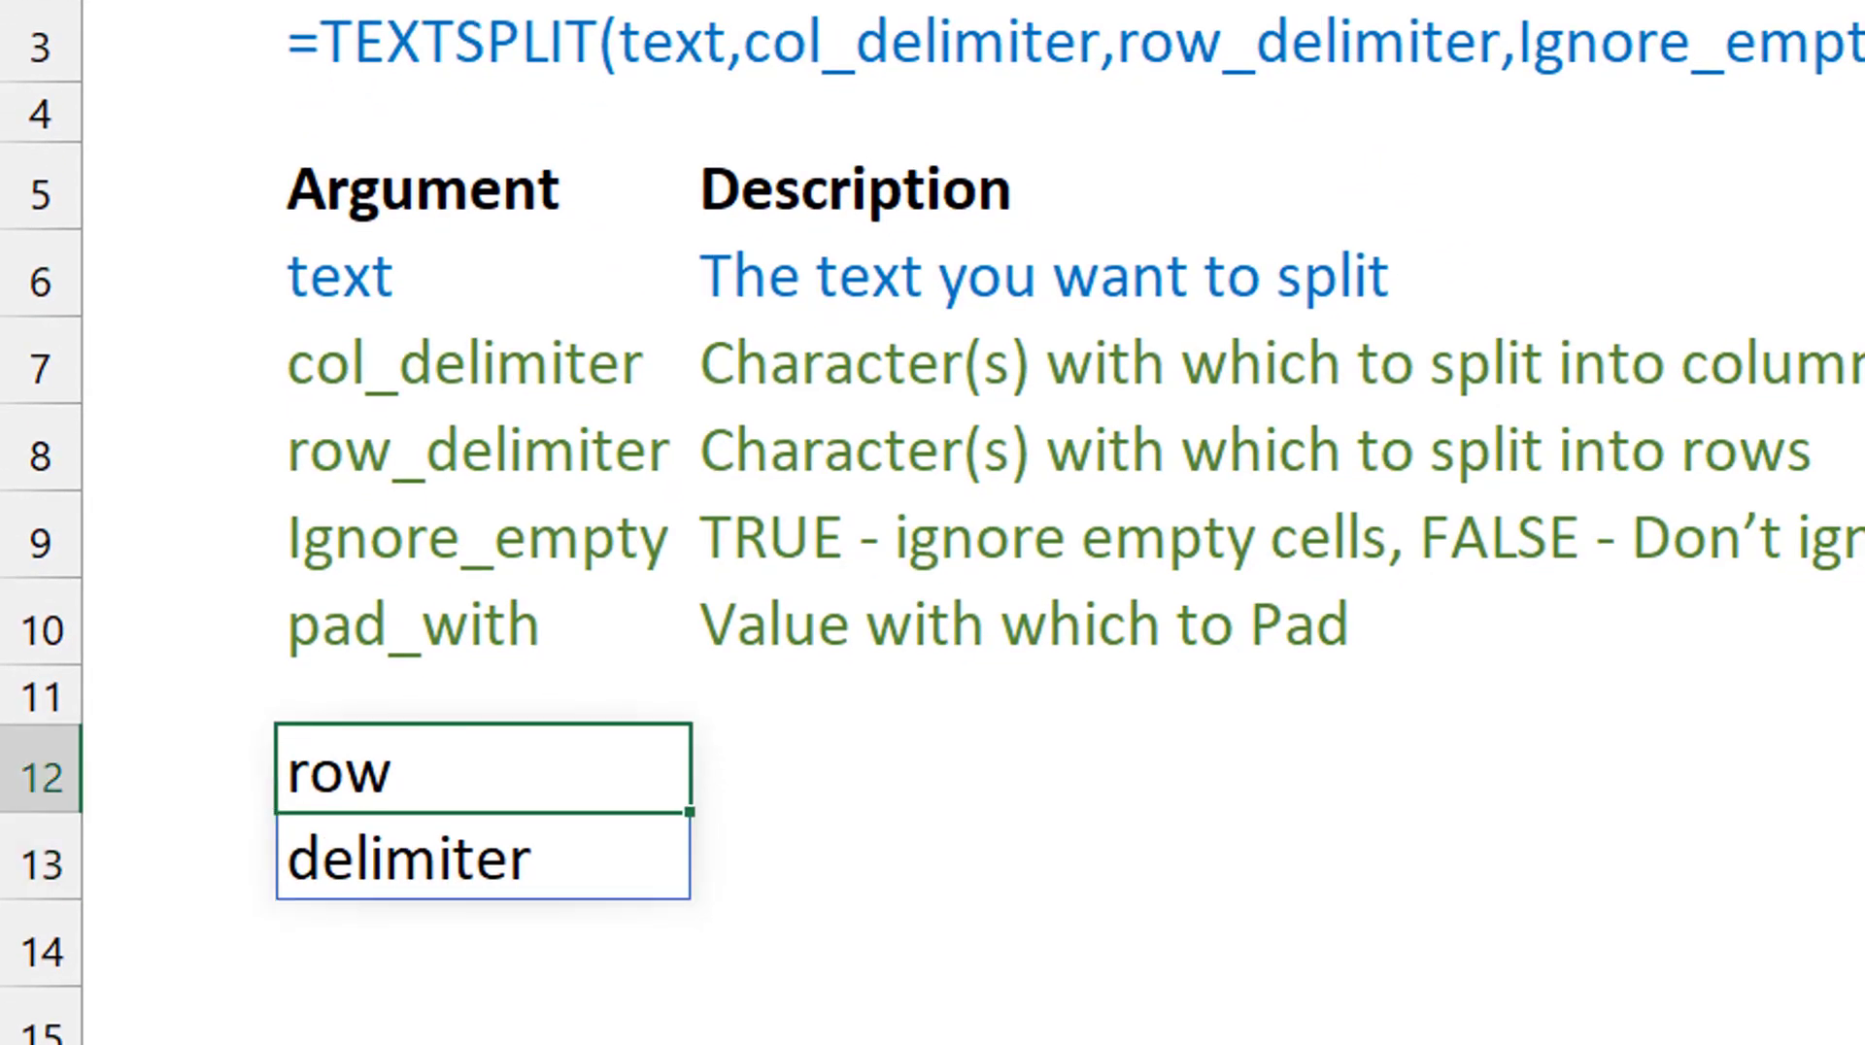
pyautogui.click(1263, 768)
pyautogui.click(483, 768)
pyautogui.hotkey('shift', 'Down')
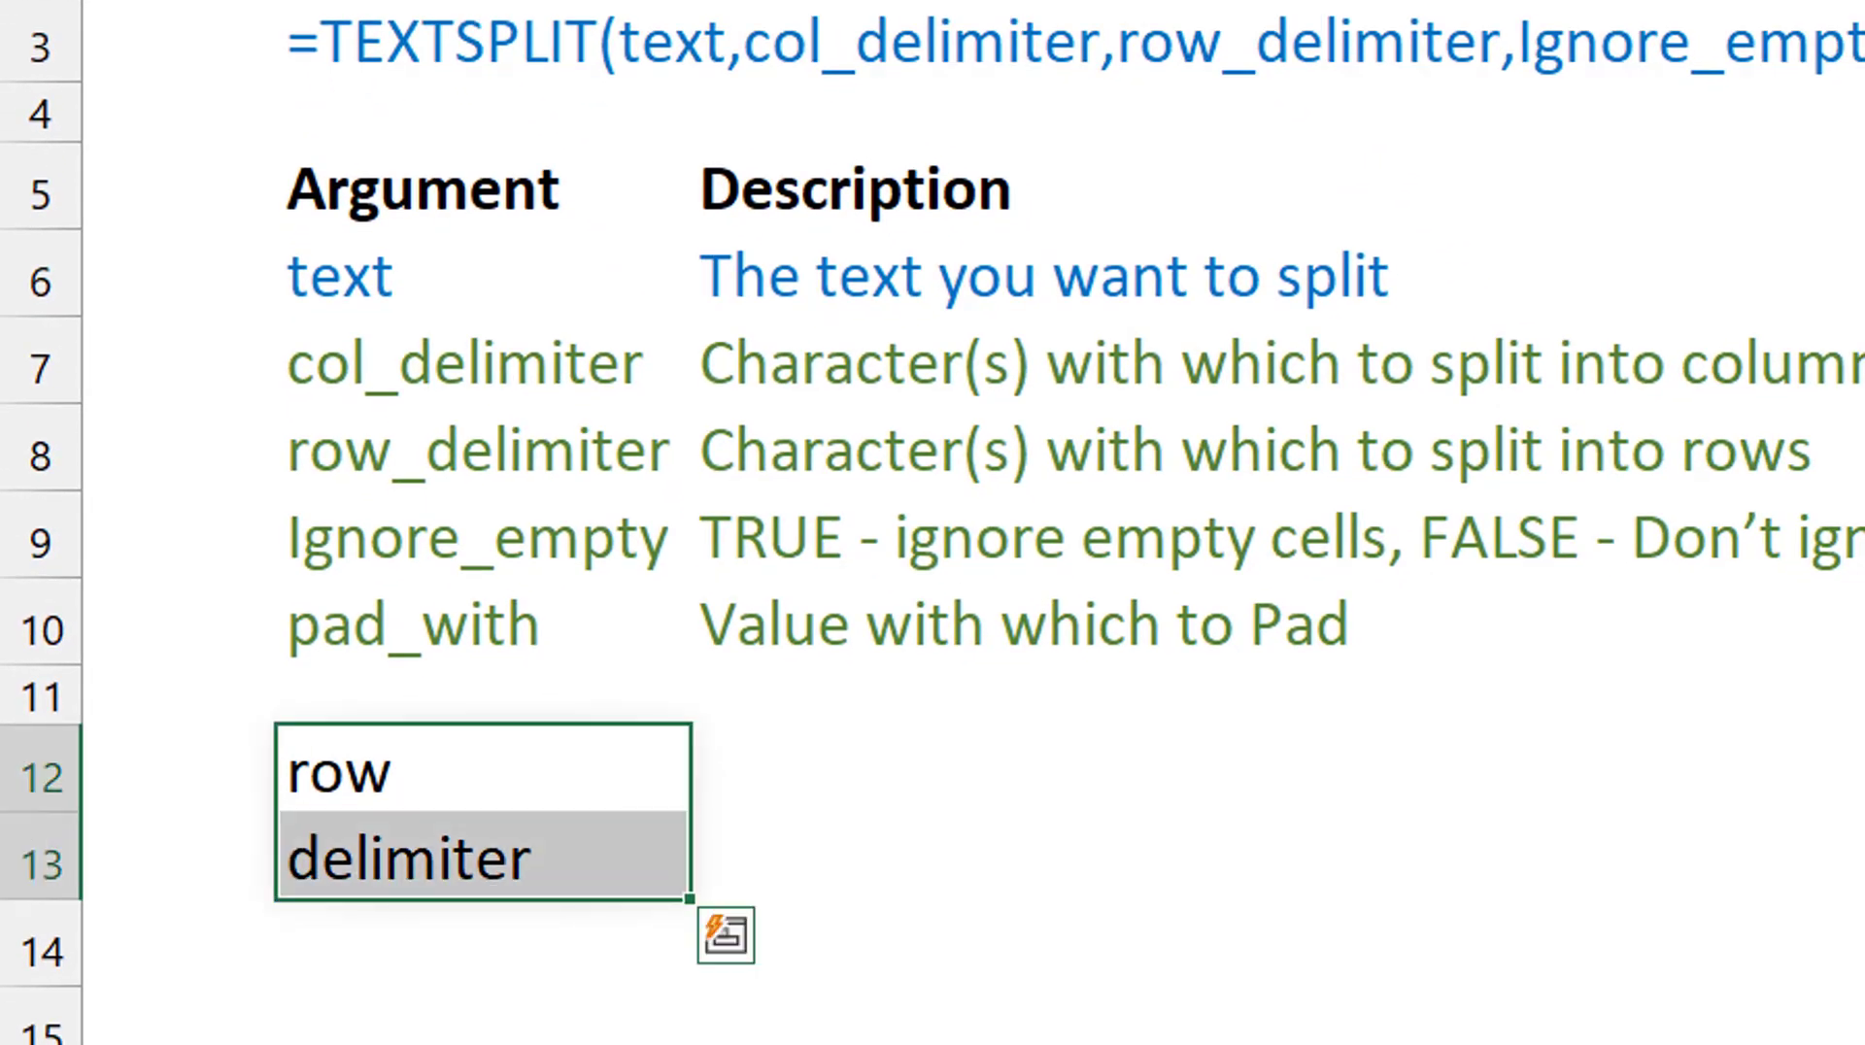
pyautogui.press('Delete')
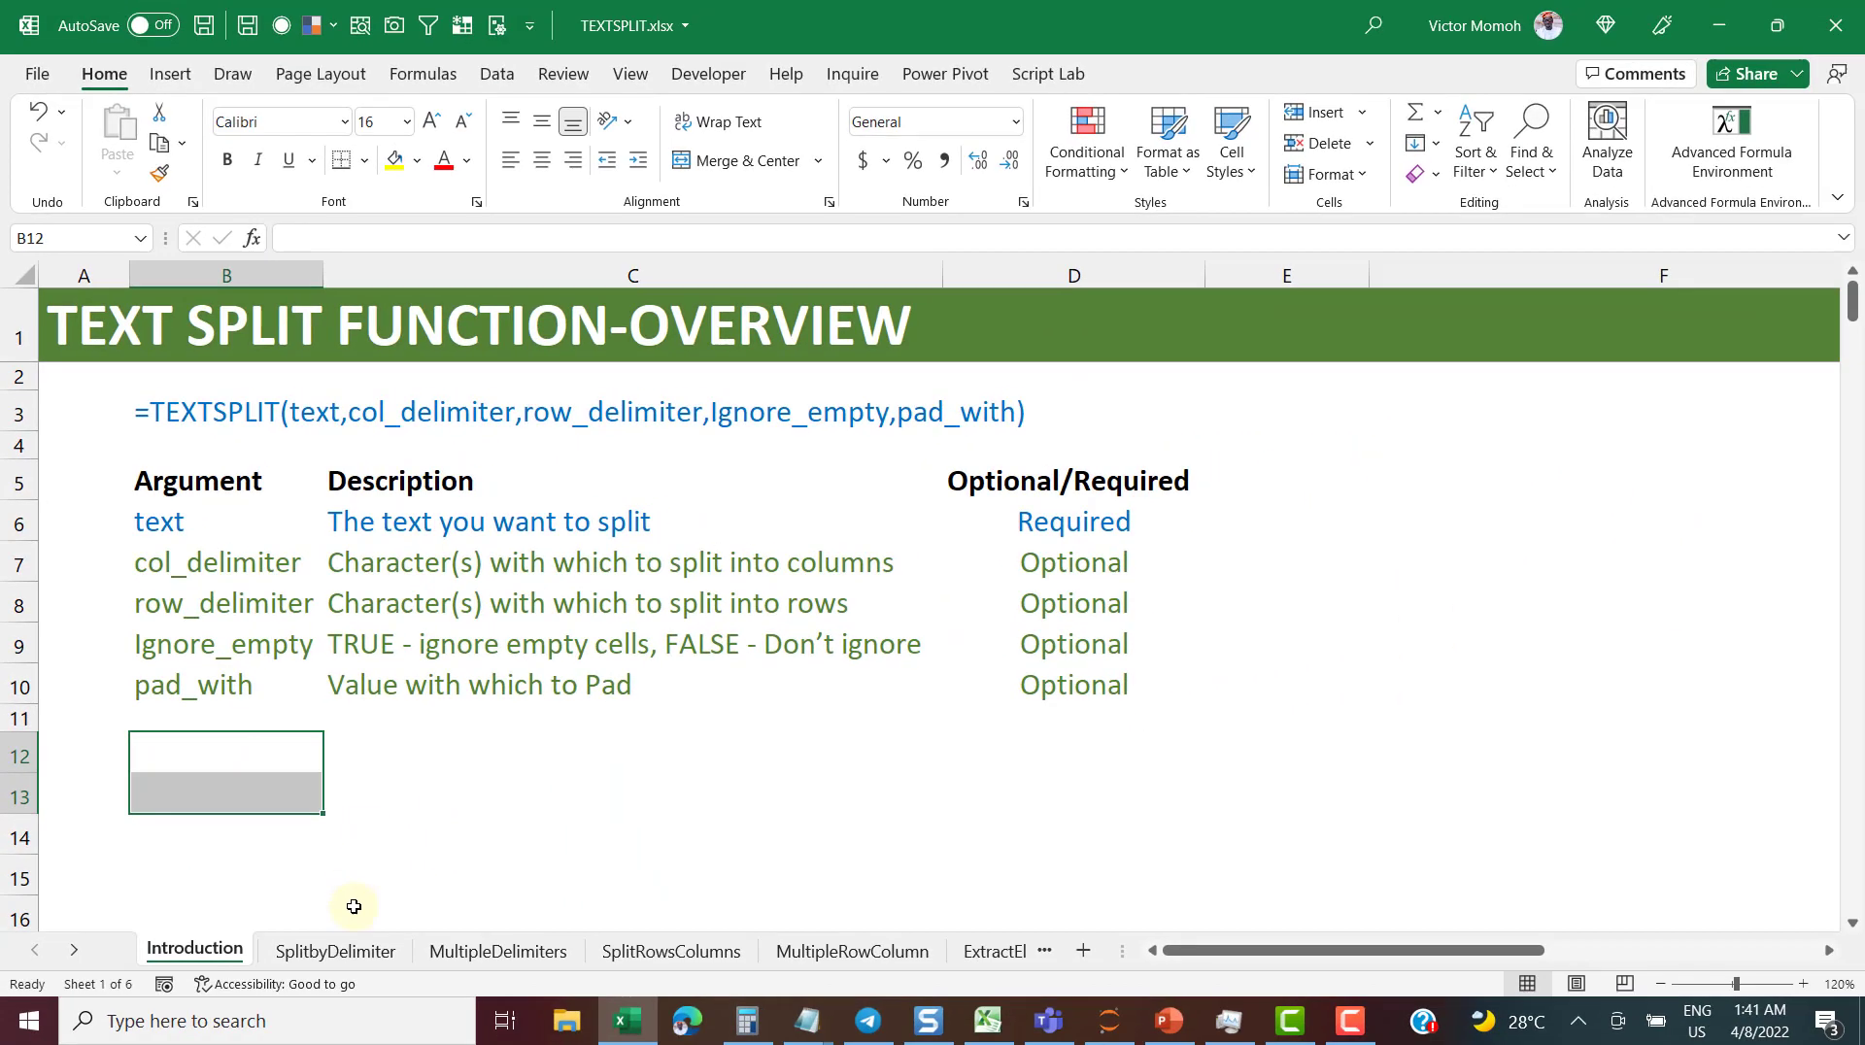
pyautogui.click(361, 951)
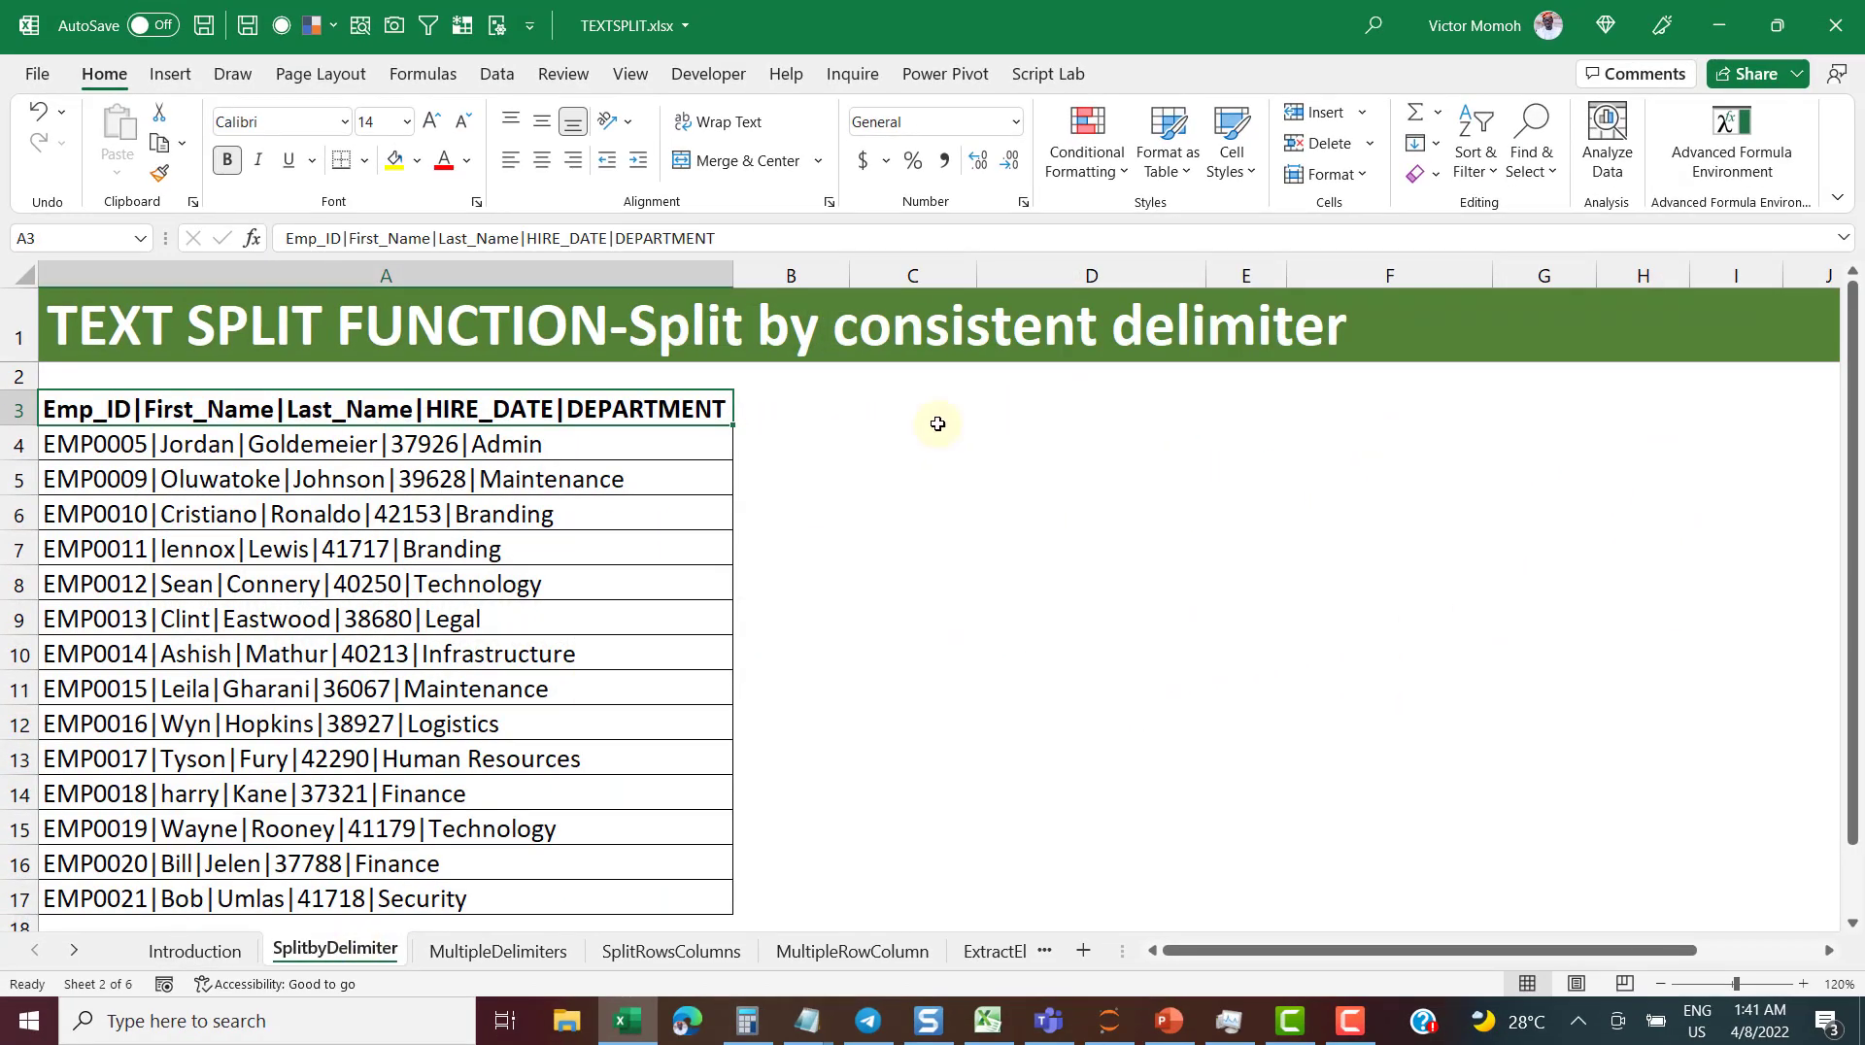
# Enter =TEXTSPLIT(A3,"|") in B3 to split the first record at pipes
pyautogui.click(830, 412)
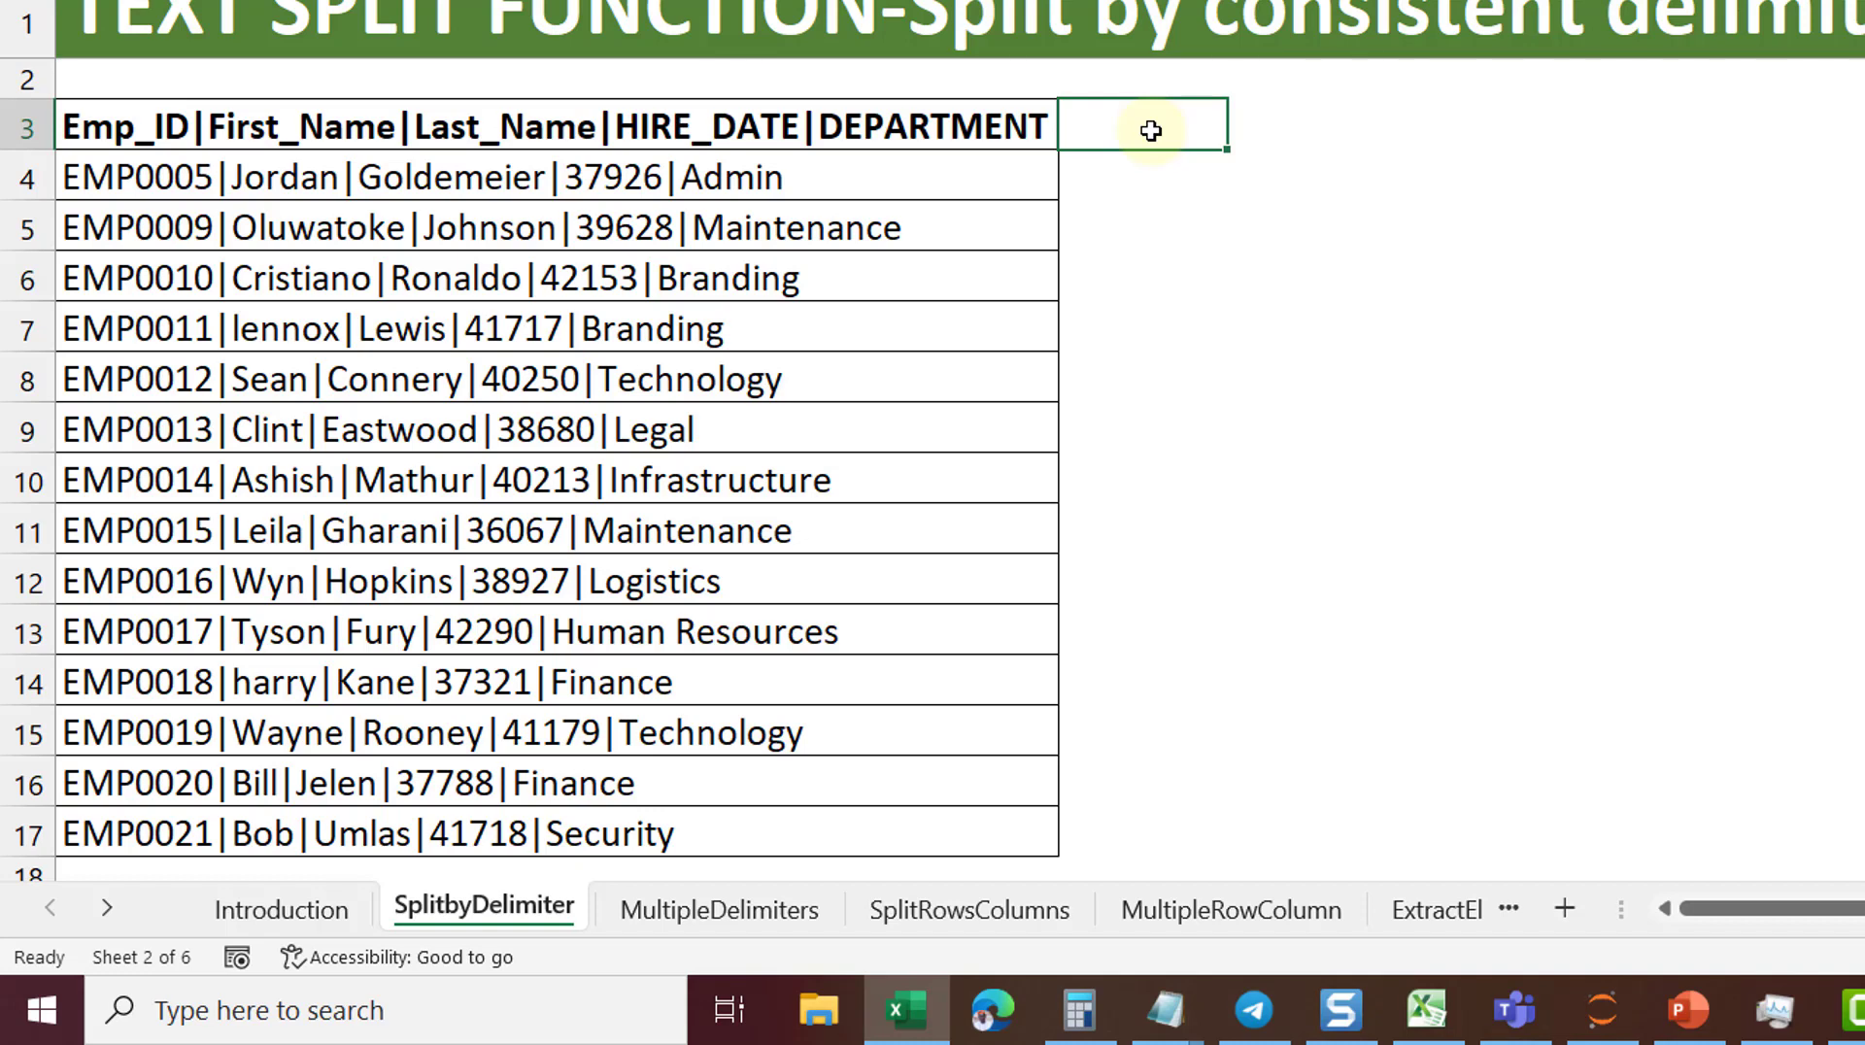
pyautogui.write('=textspl')
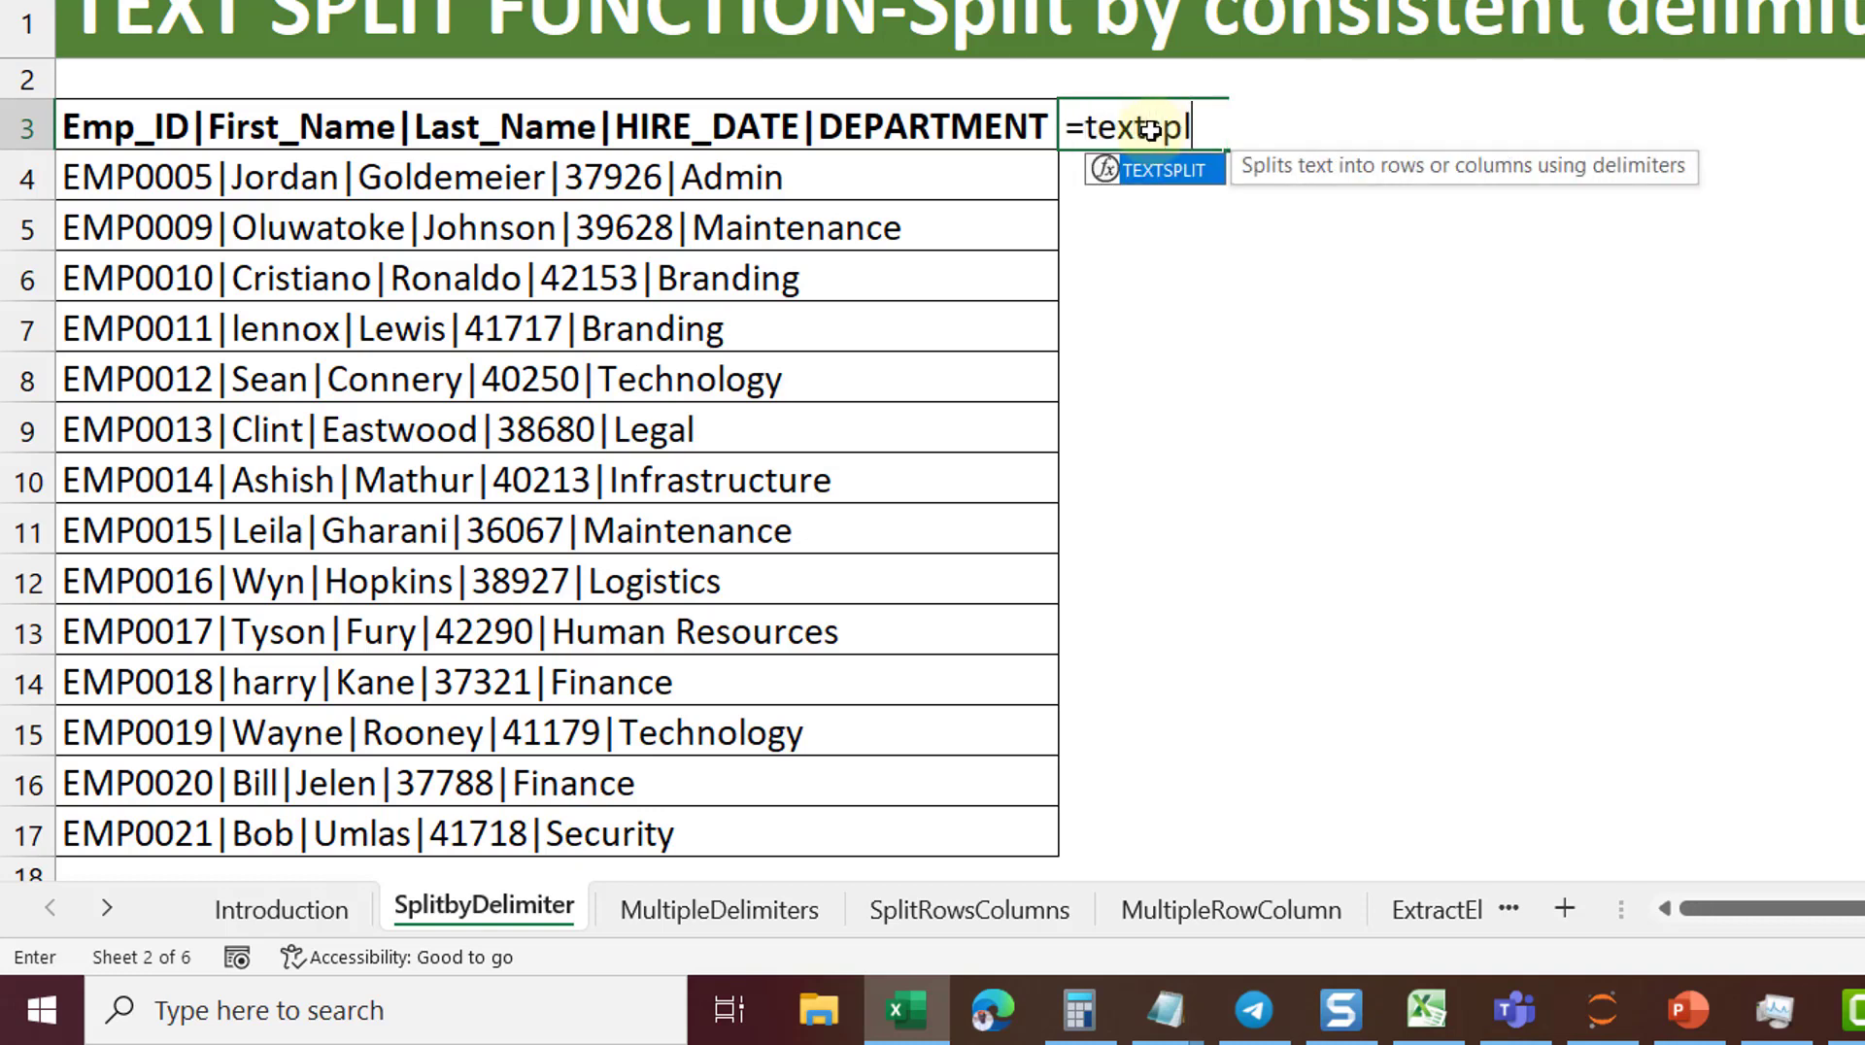
pyautogui.press('Tab')
pyautogui.press('Left')
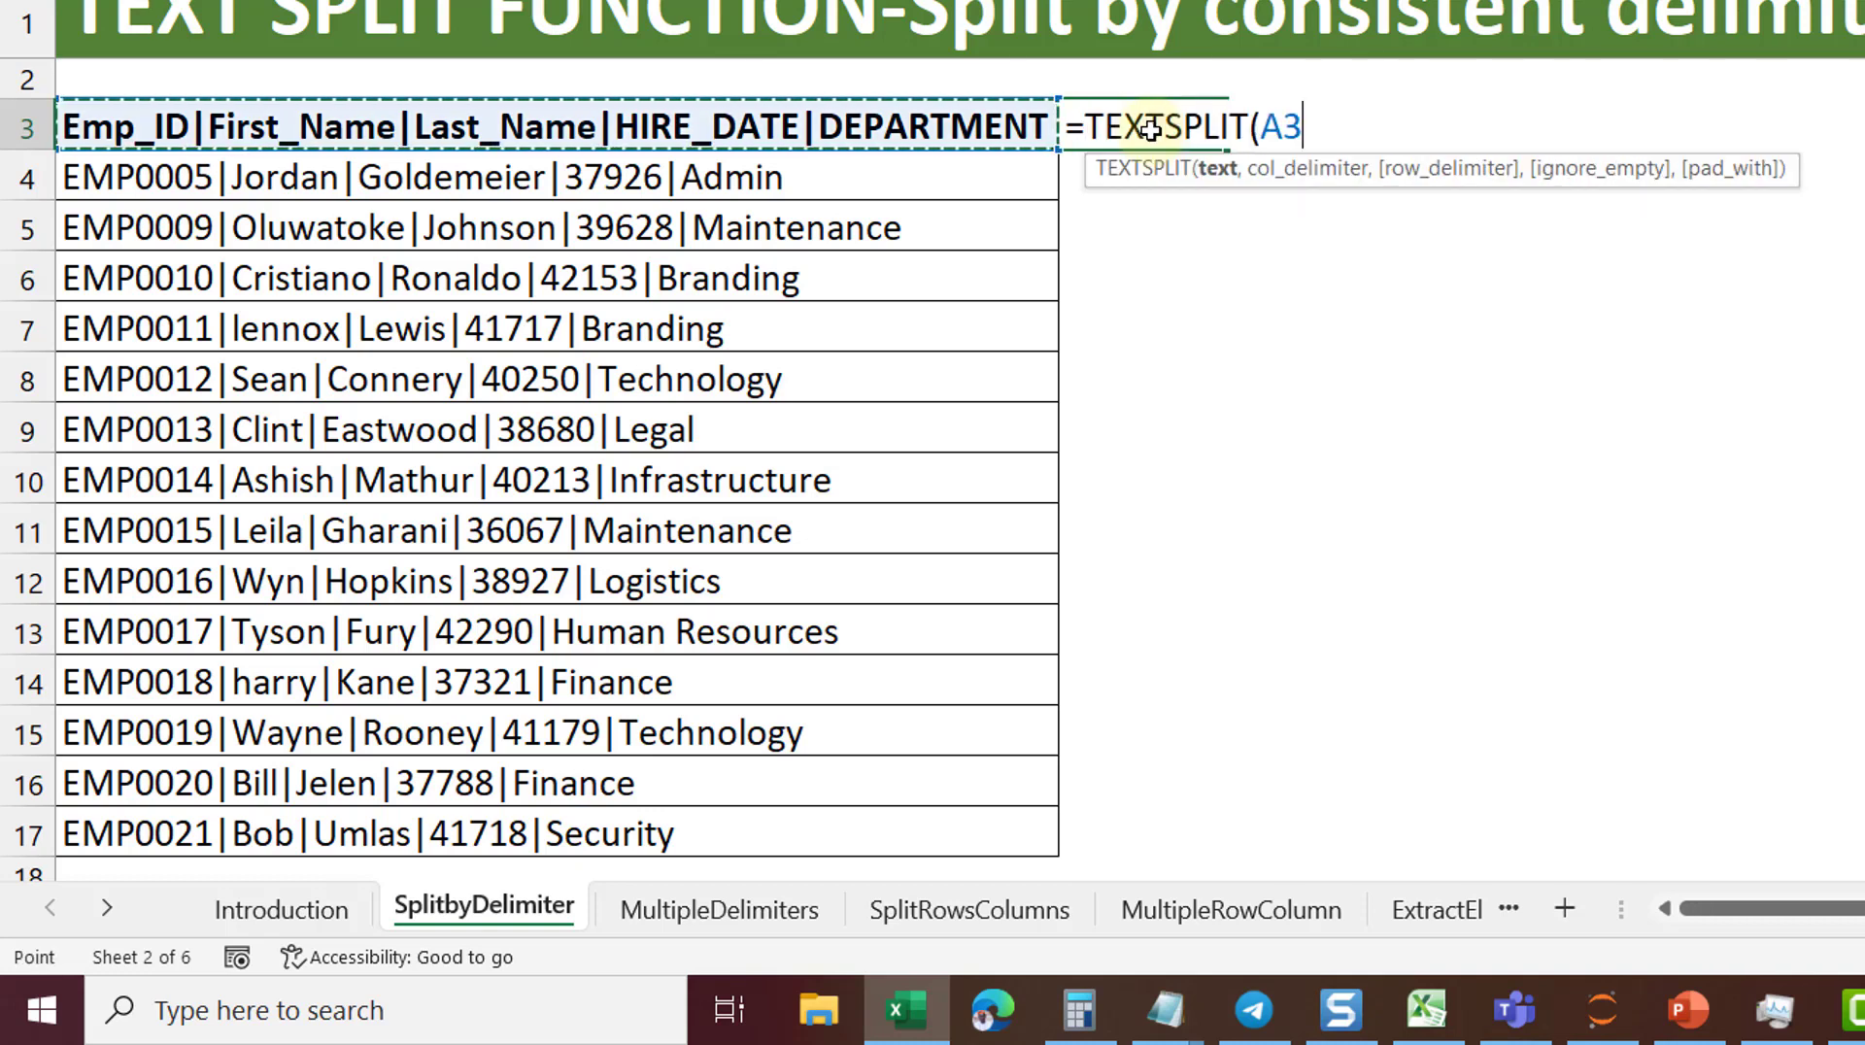
pyautogui.write(',"|"')
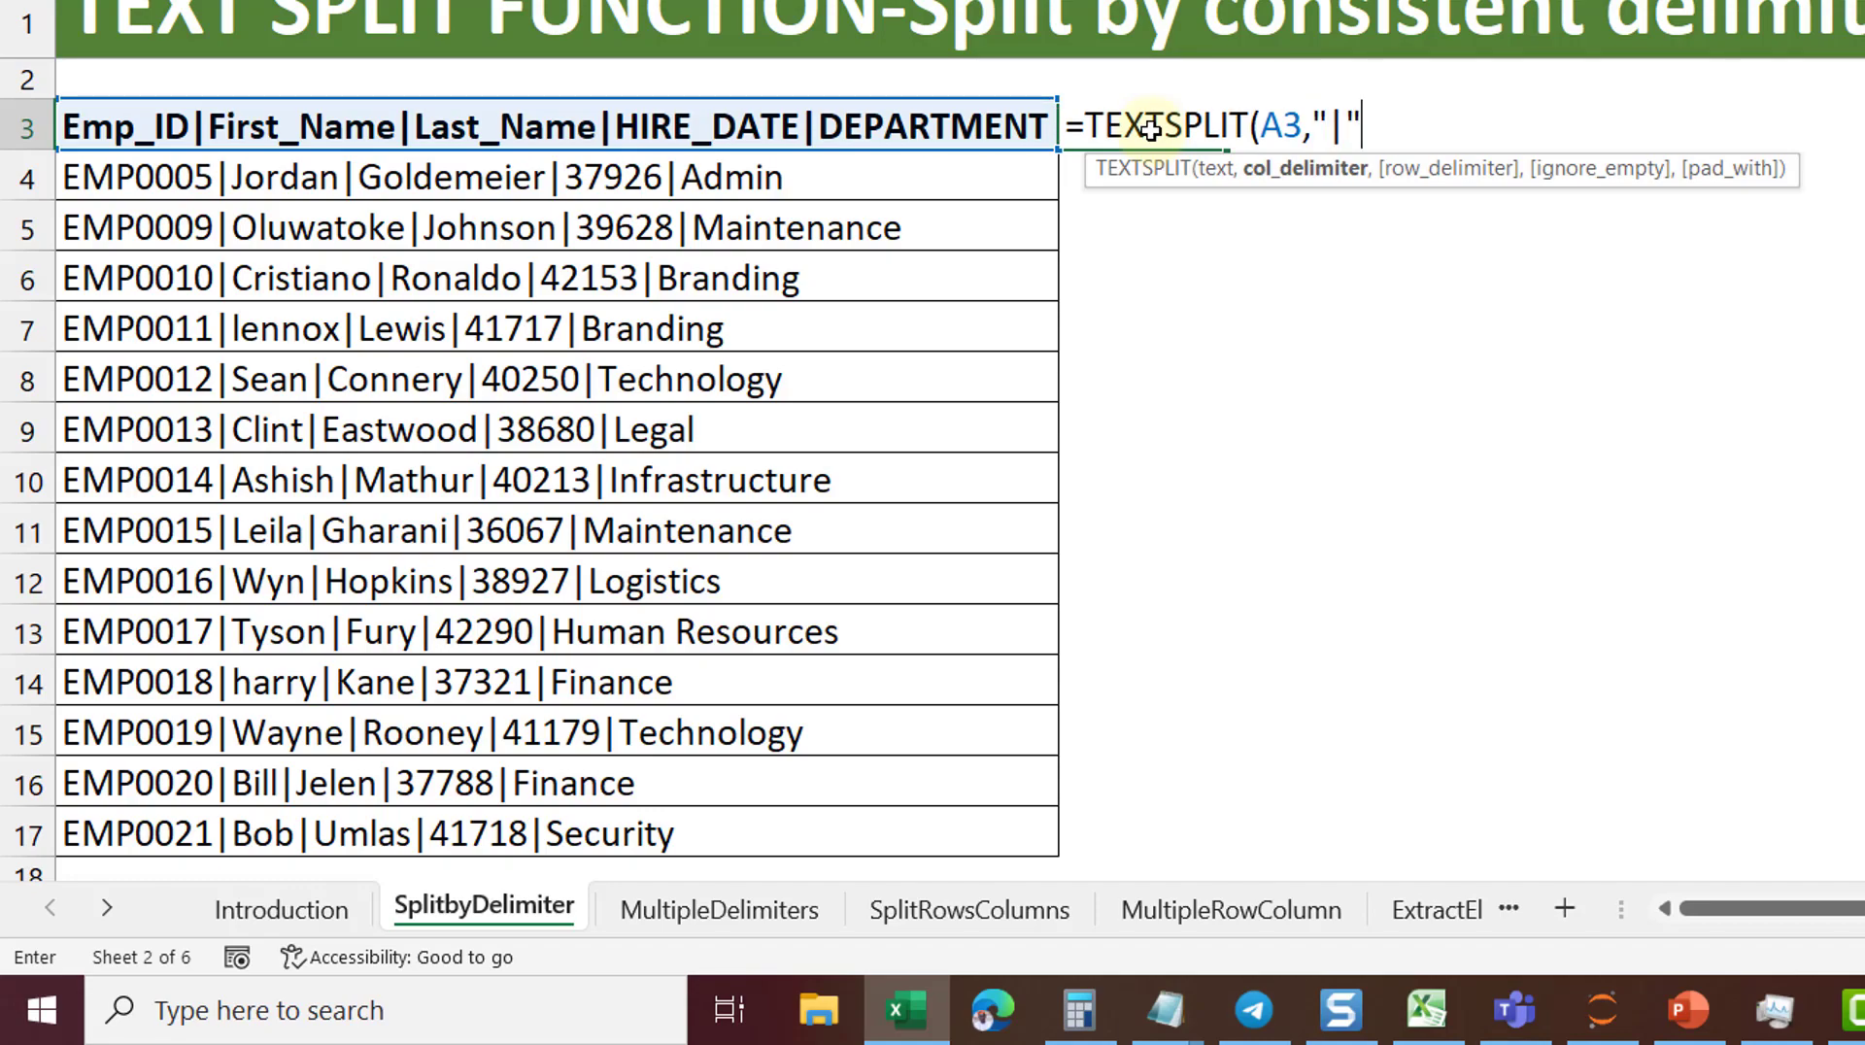
pyautogui.write(')')
pyautogui.press('Return')
# Copy the B3 split formula down column B through B17
pyautogui.click(1150, 129)
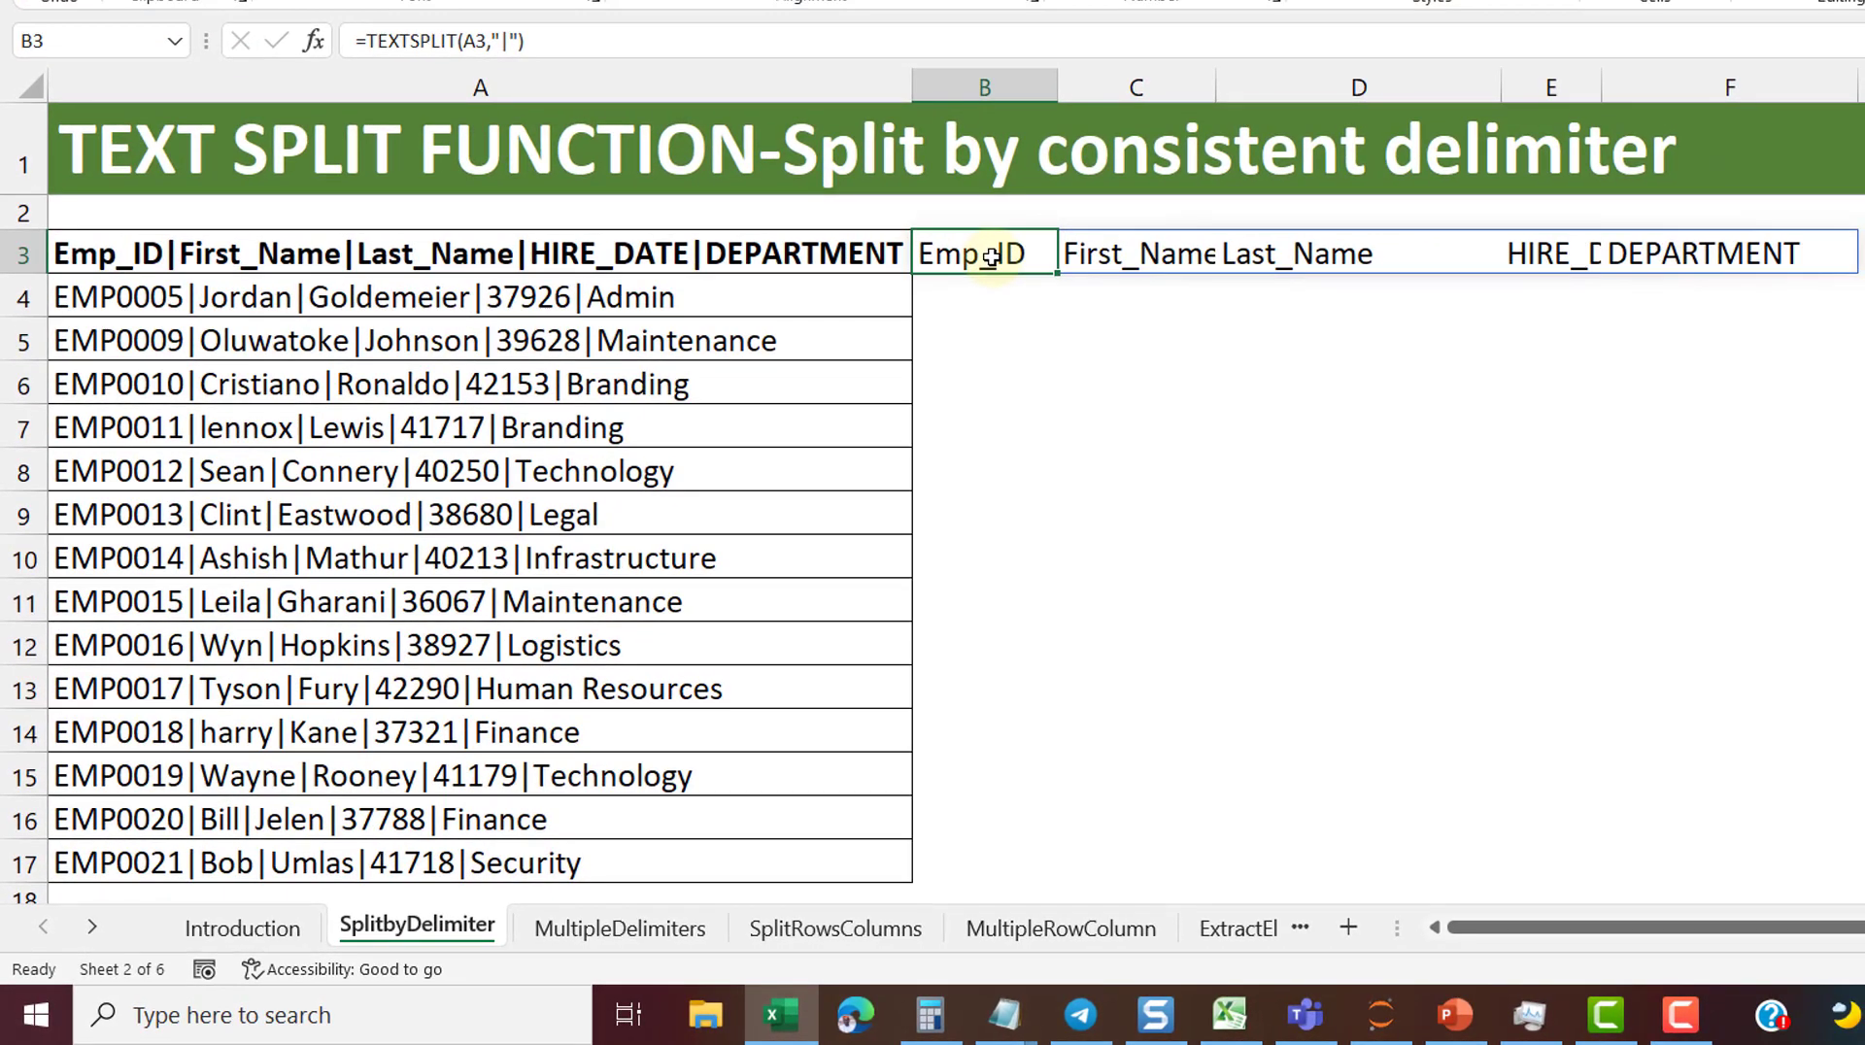
pyautogui.hotkey('ctrl', 'c')
pyautogui.press('Left')
pyautogui.hotkey('ctrl', 'Down')
pyautogui.press('Right')
pyautogui.hotkey('ctrl', 'shift', 'Up')
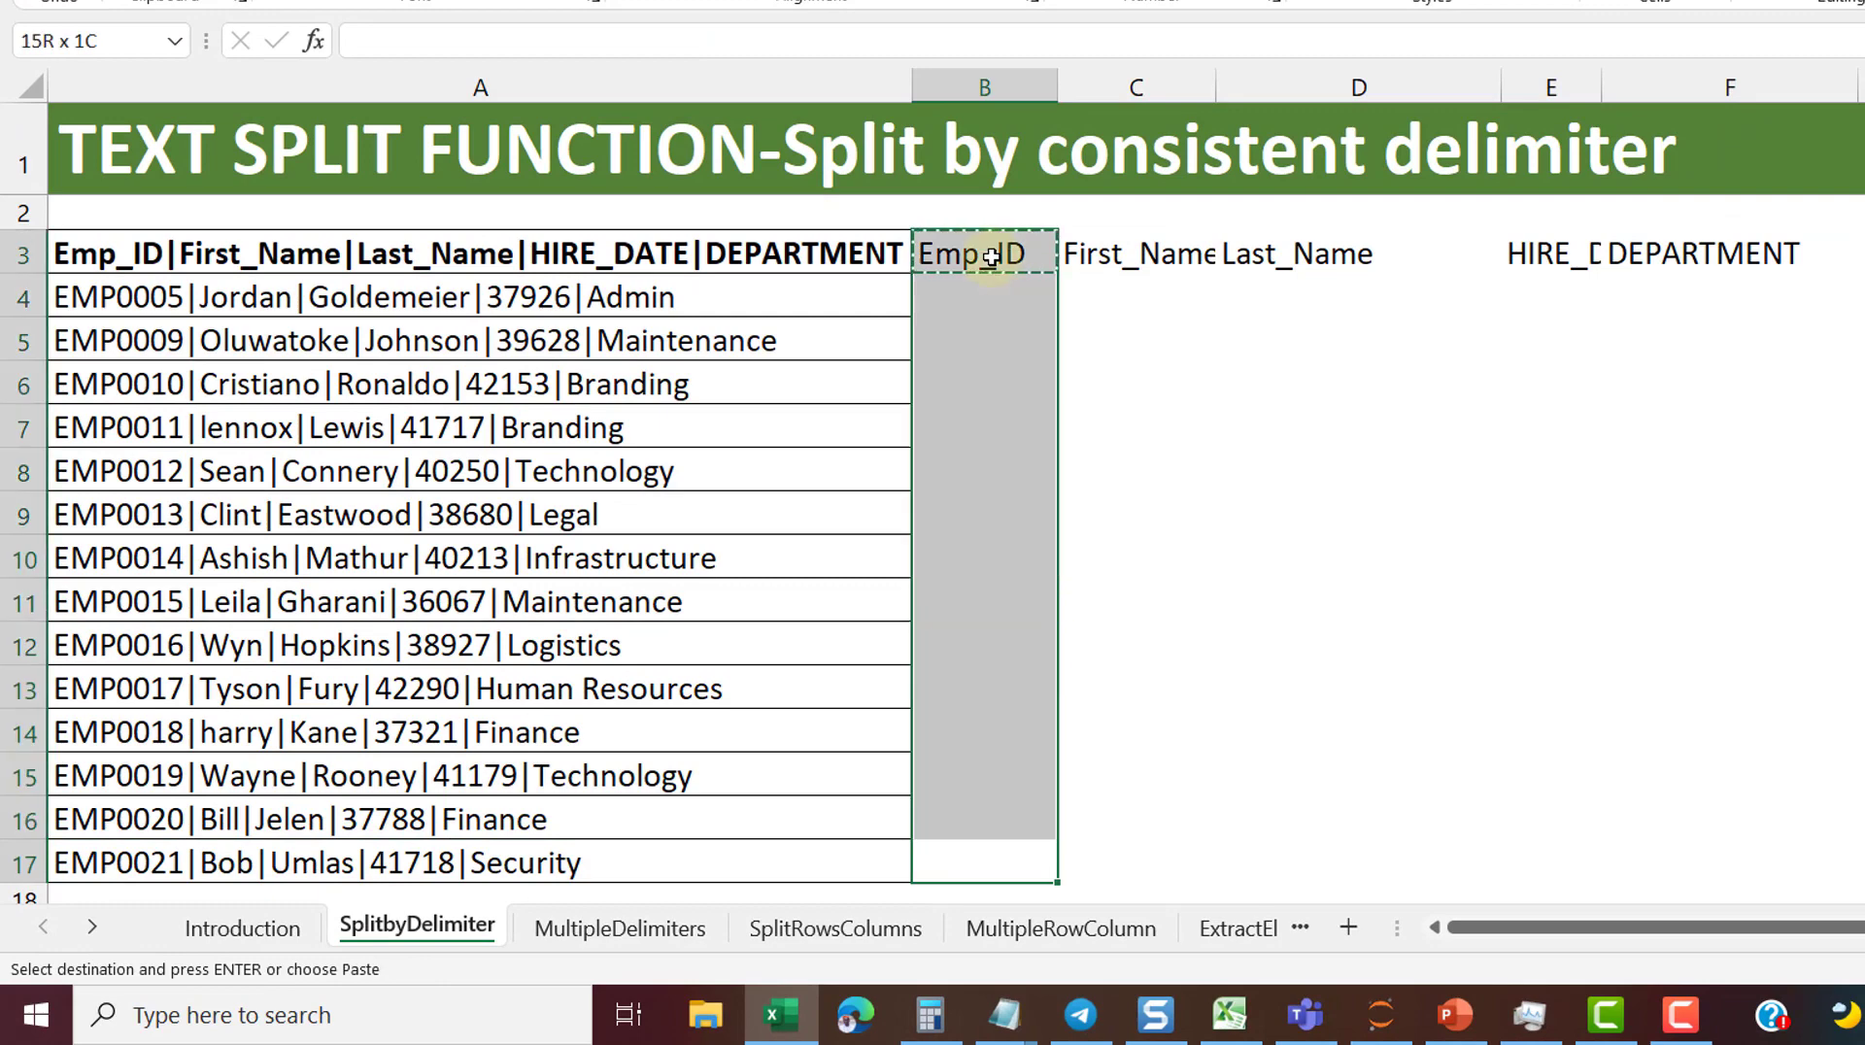
pyautogui.press('Return')
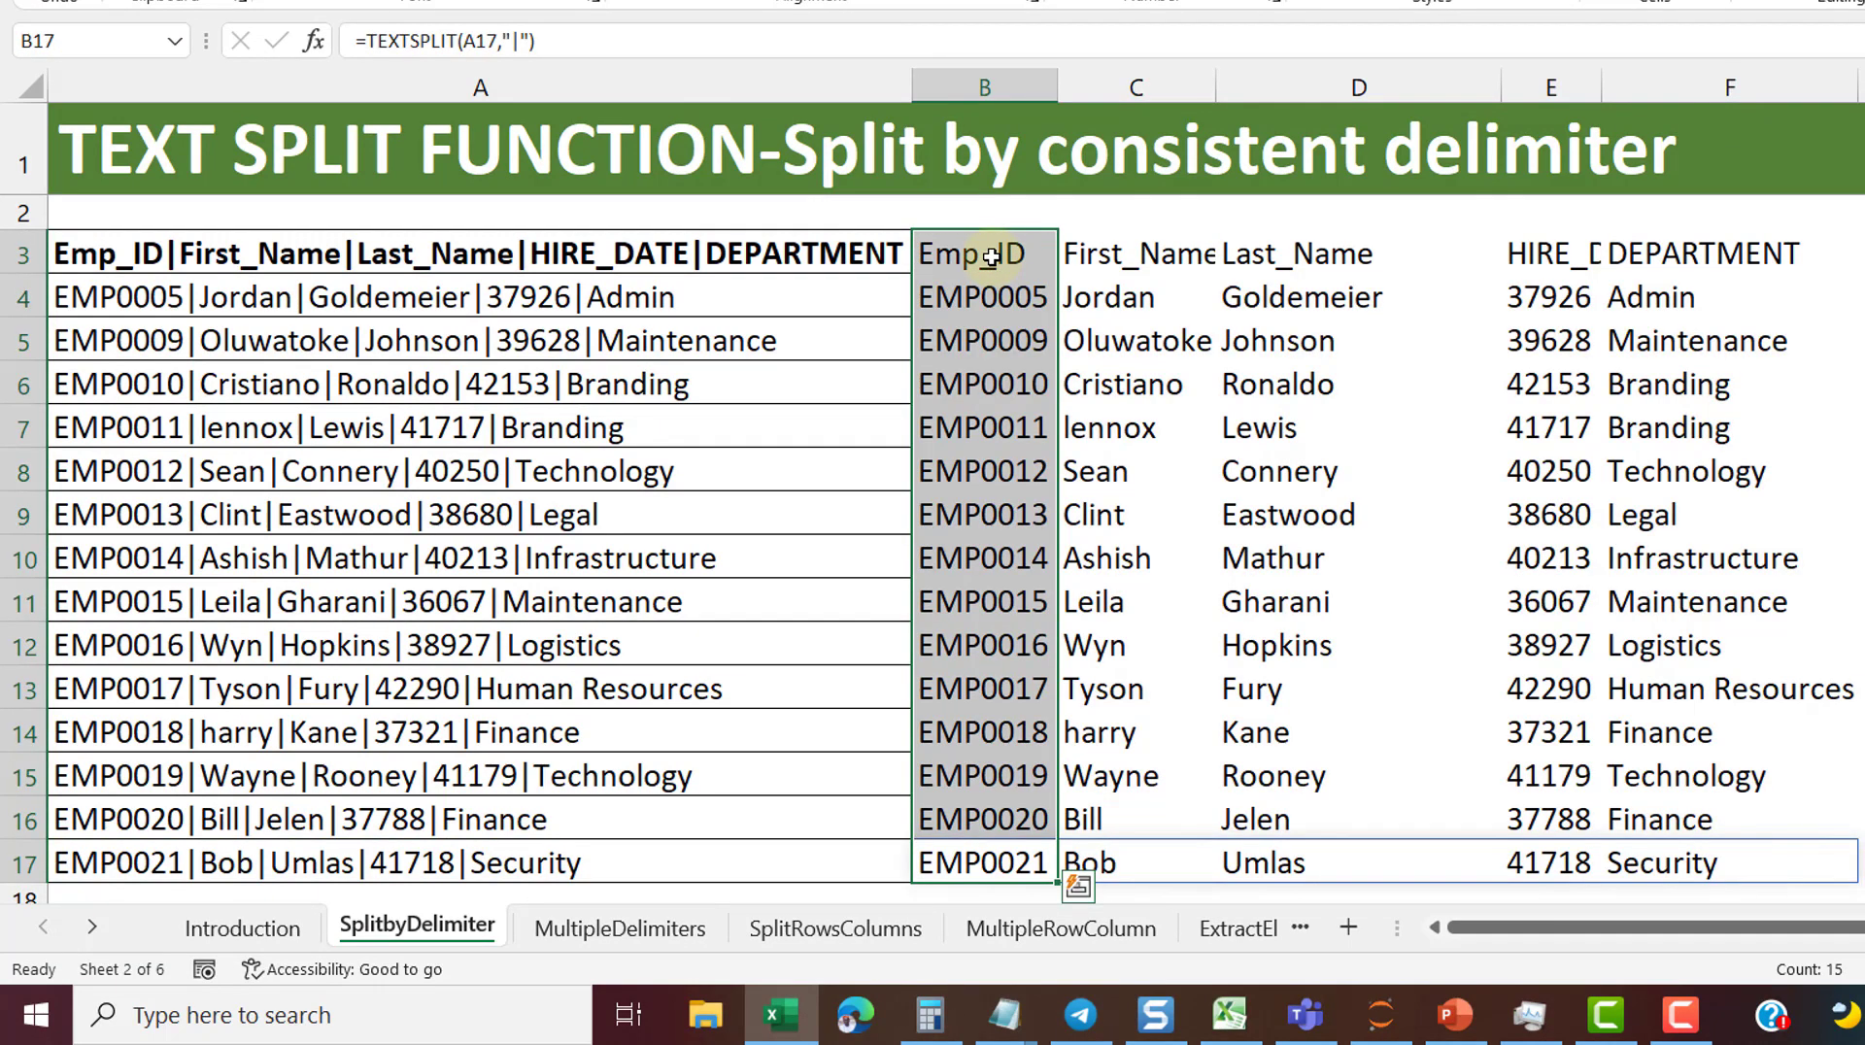
# Review the split values in rows 4 and 8, then go to the MultipleDelimiters sheet
pyautogui.hotkey('ctrl', 'Up')
pyautogui.press('Up')
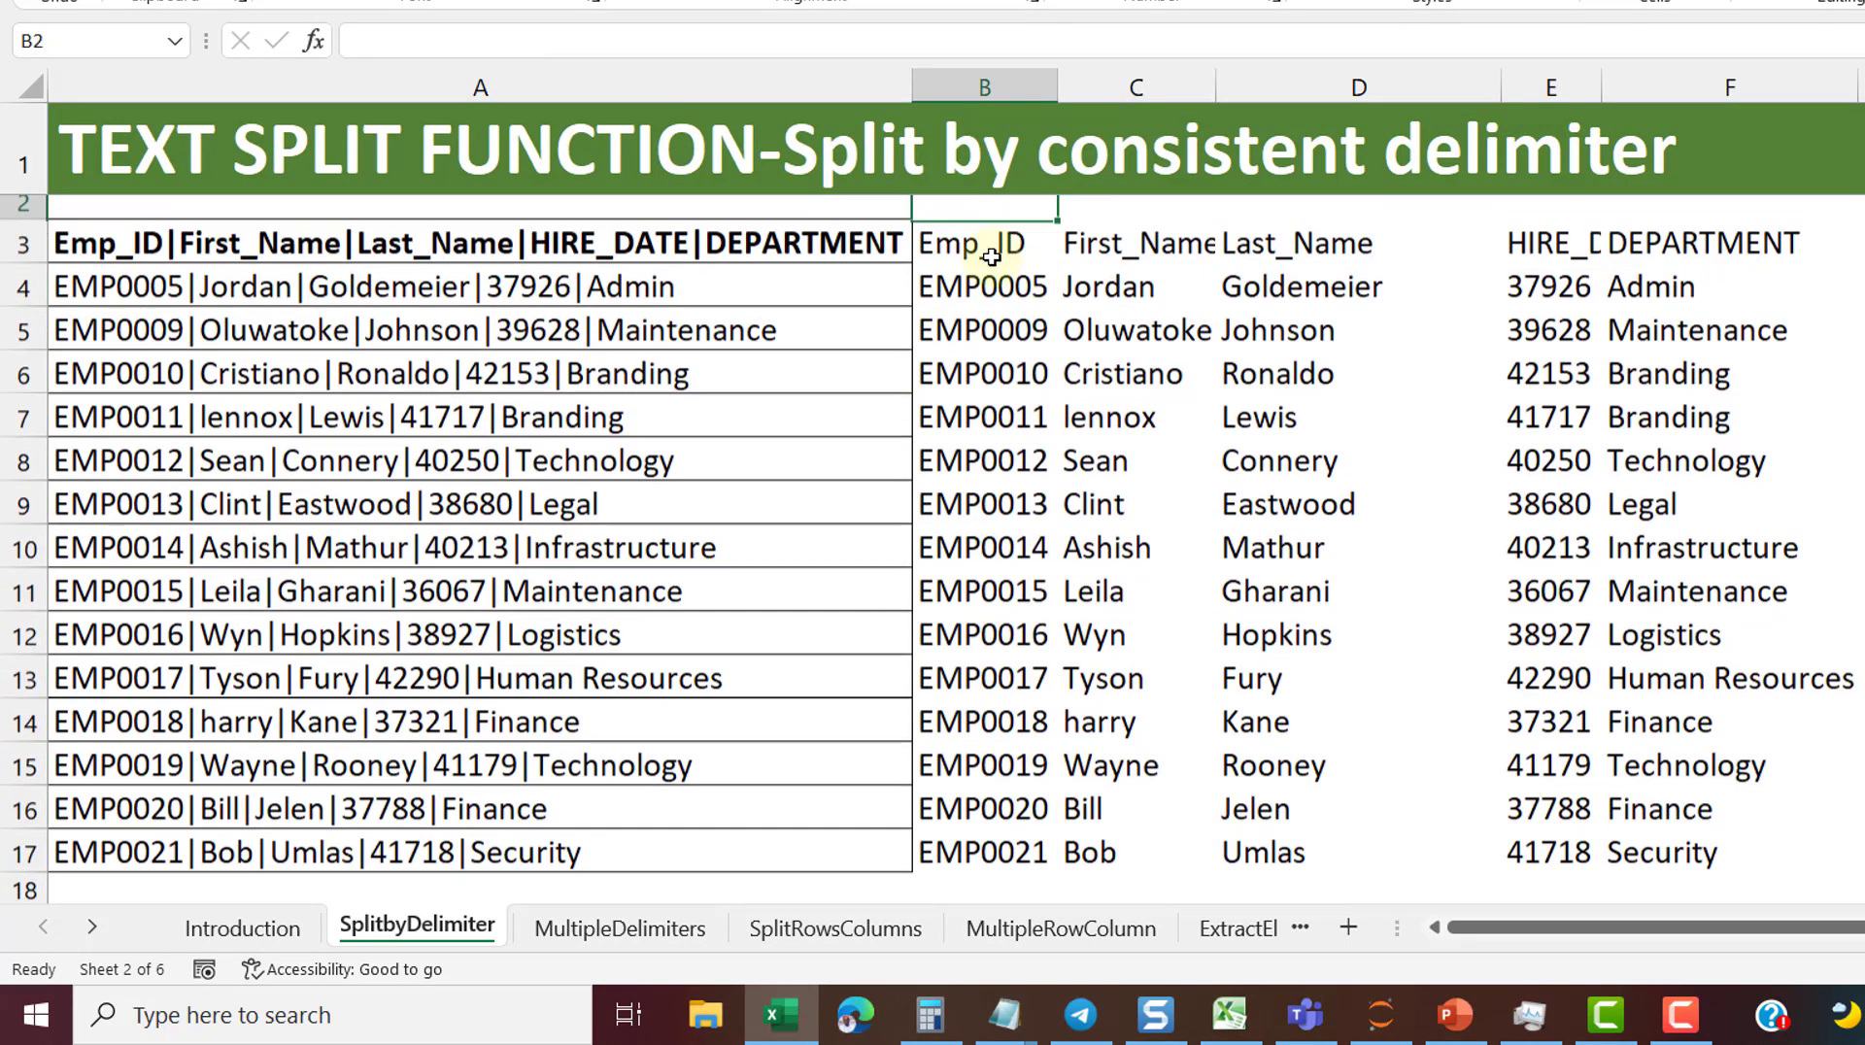
pyautogui.press('Down')
pyautogui.press('Down')
pyautogui.press('Right')
pyautogui.press('Right')
pyautogui.press('Right')
pyautogui.press('Right')
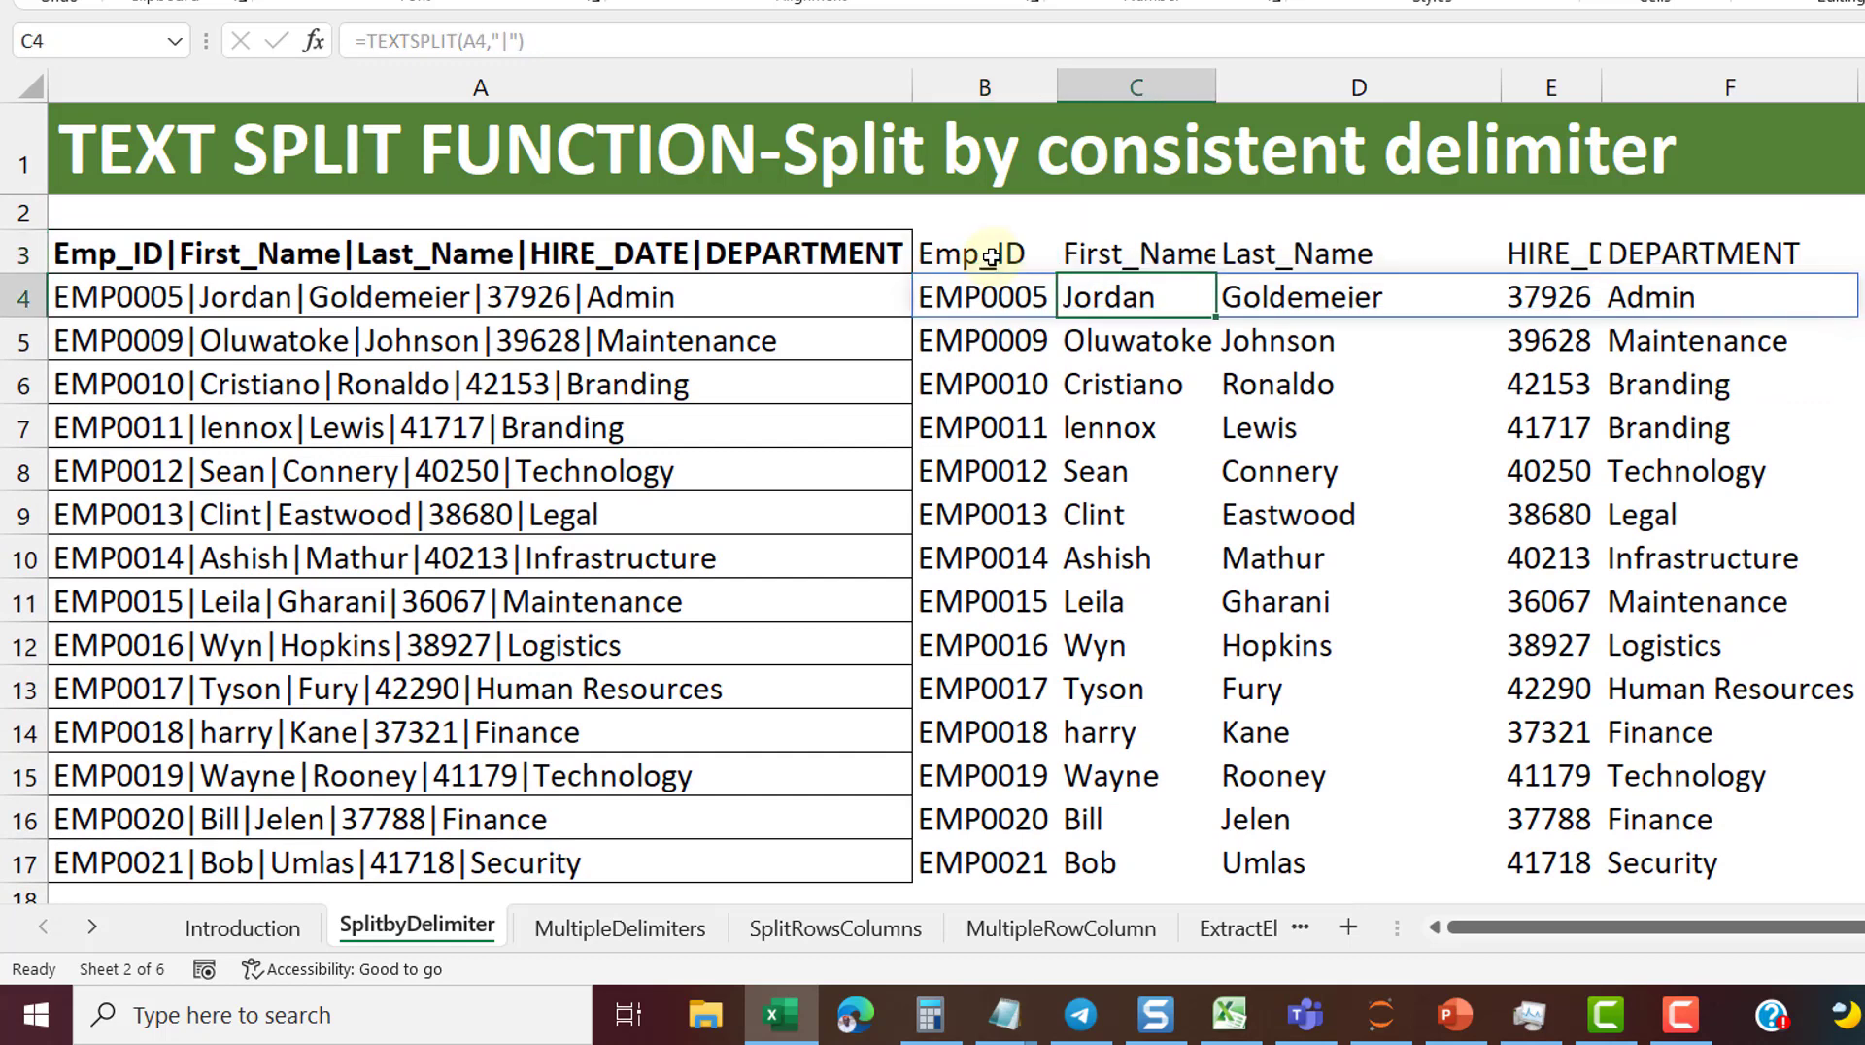
pyautogui.press('Left')
pyautogui.press('Left')
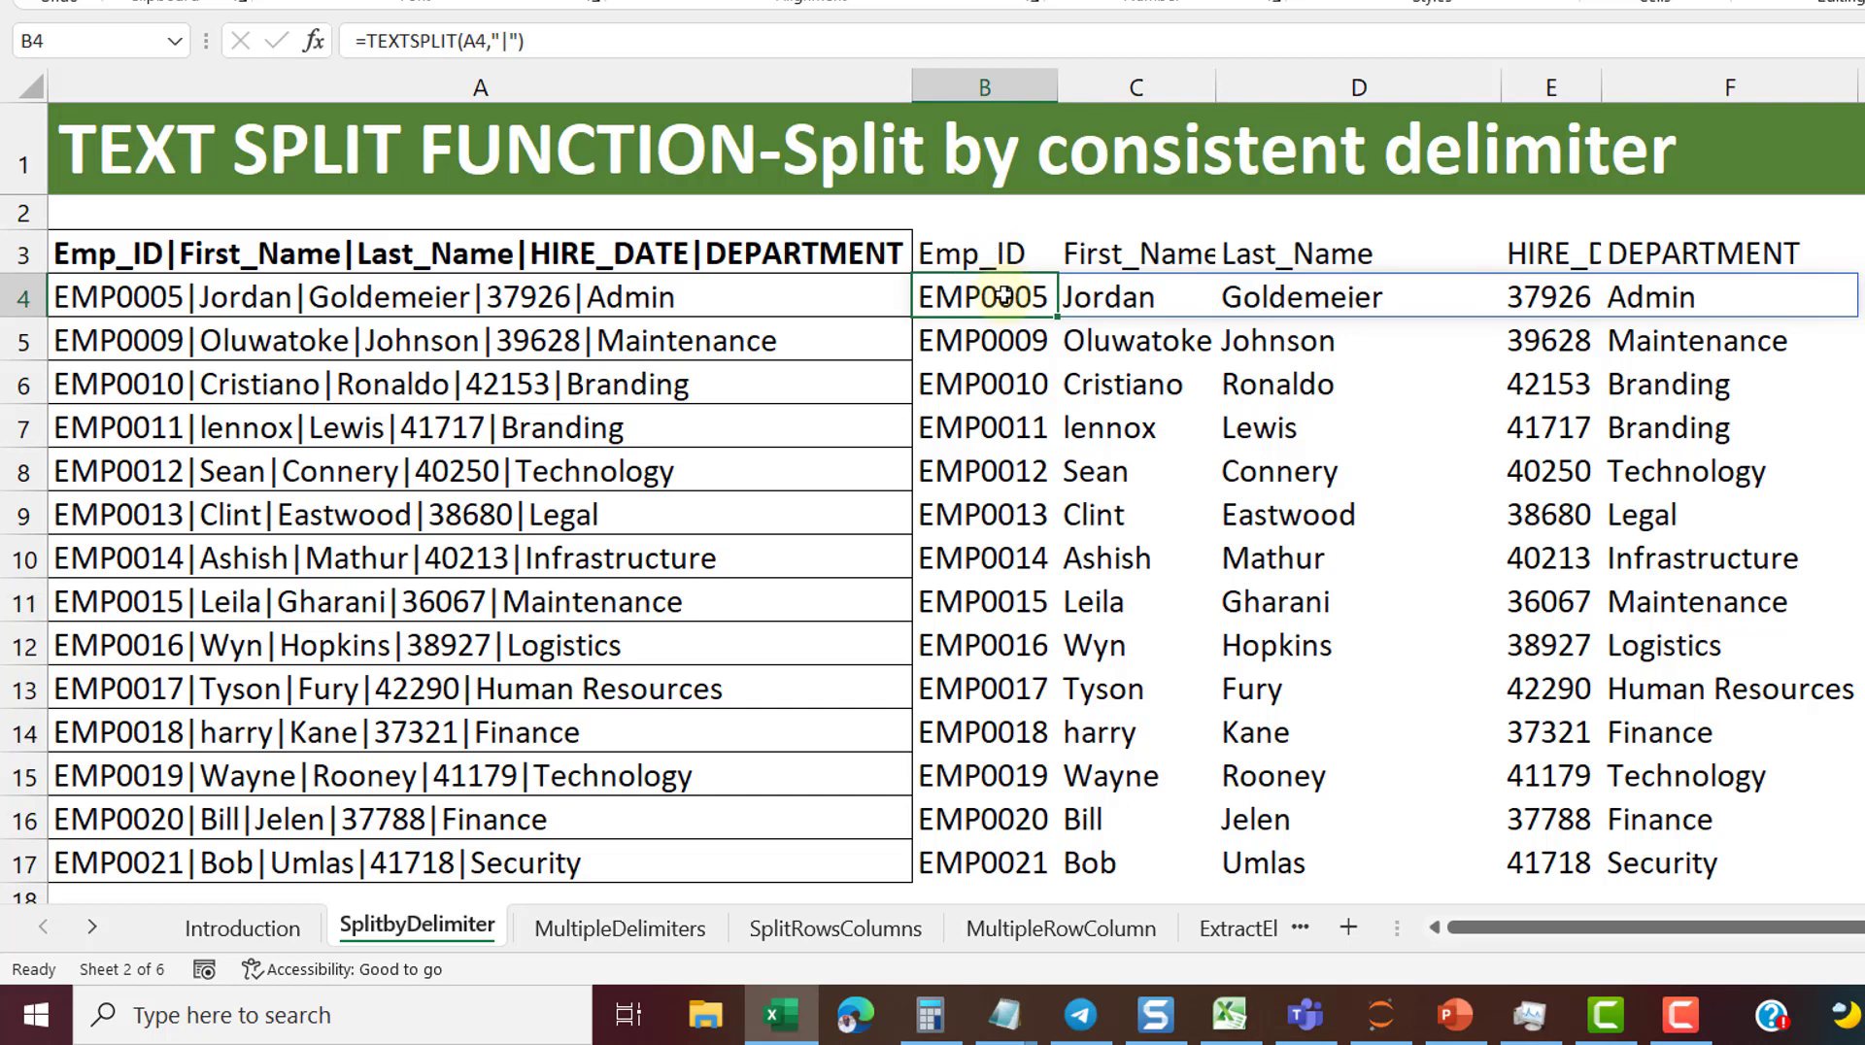
pyautogui.press('Right')
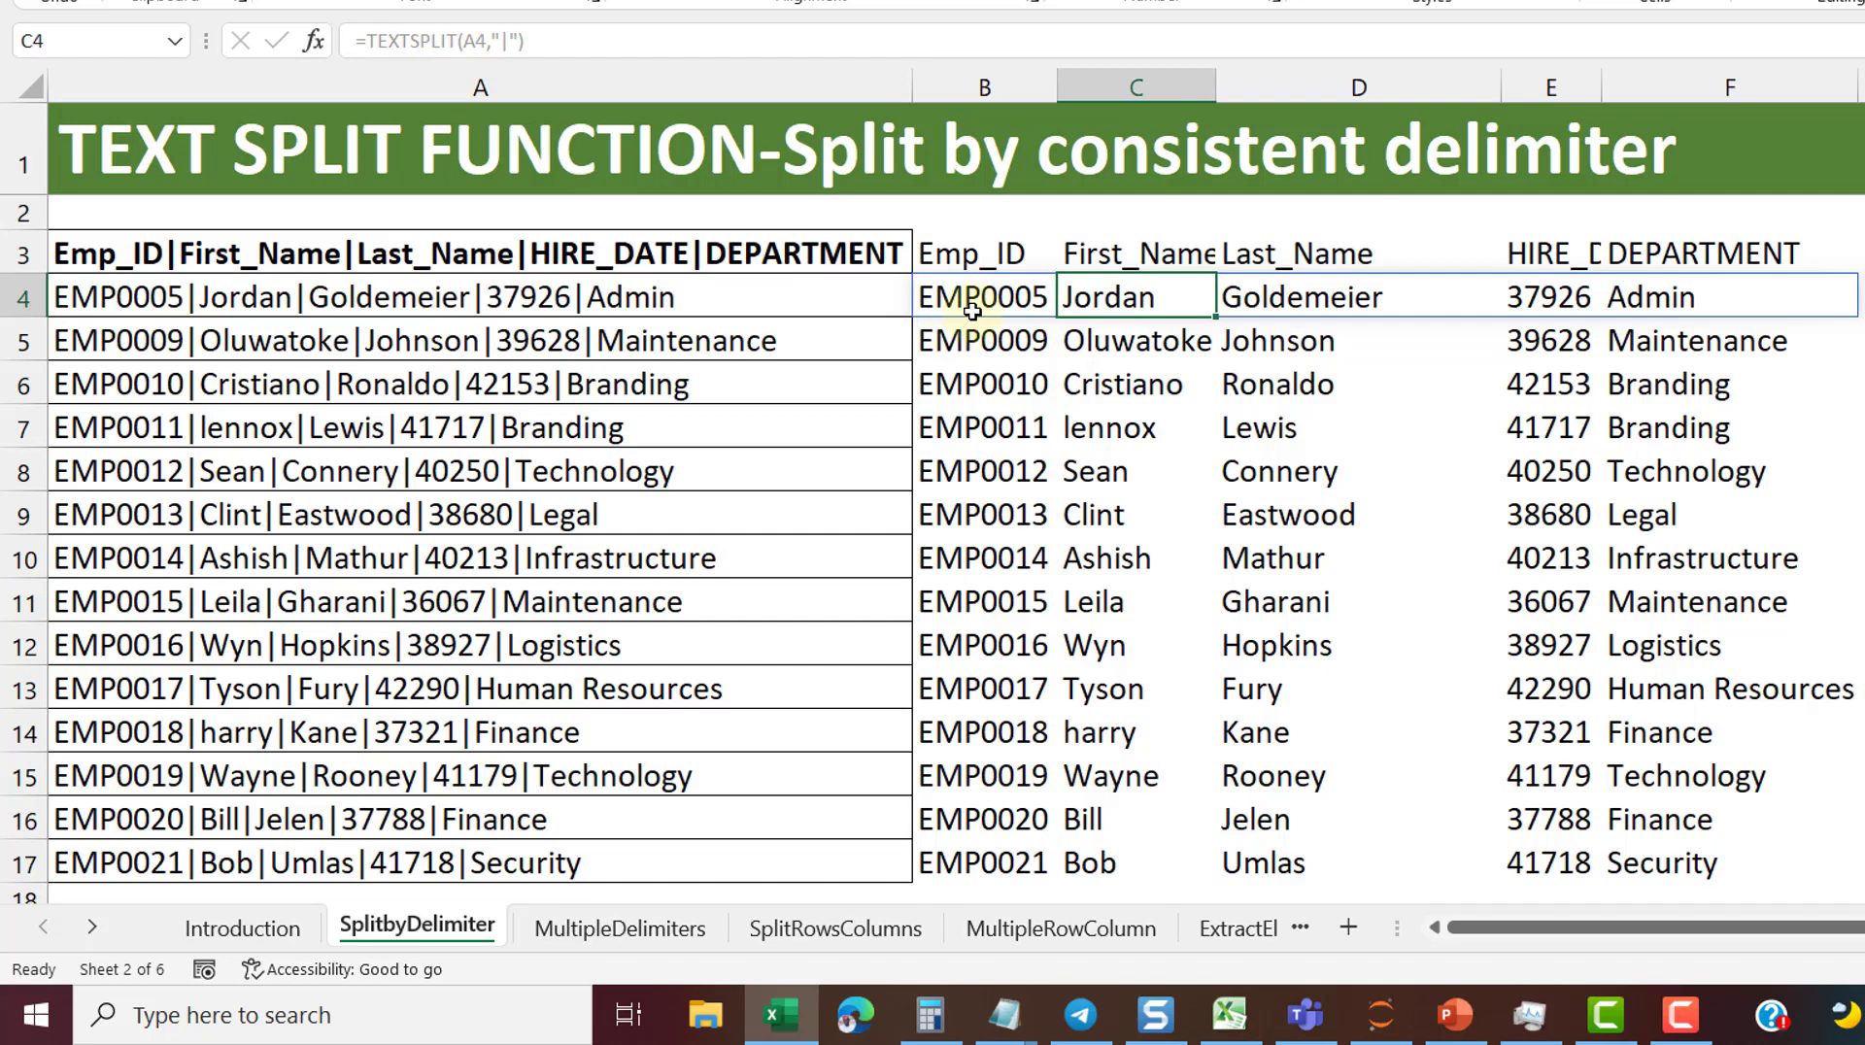
pyautogui.click(1024, 464)
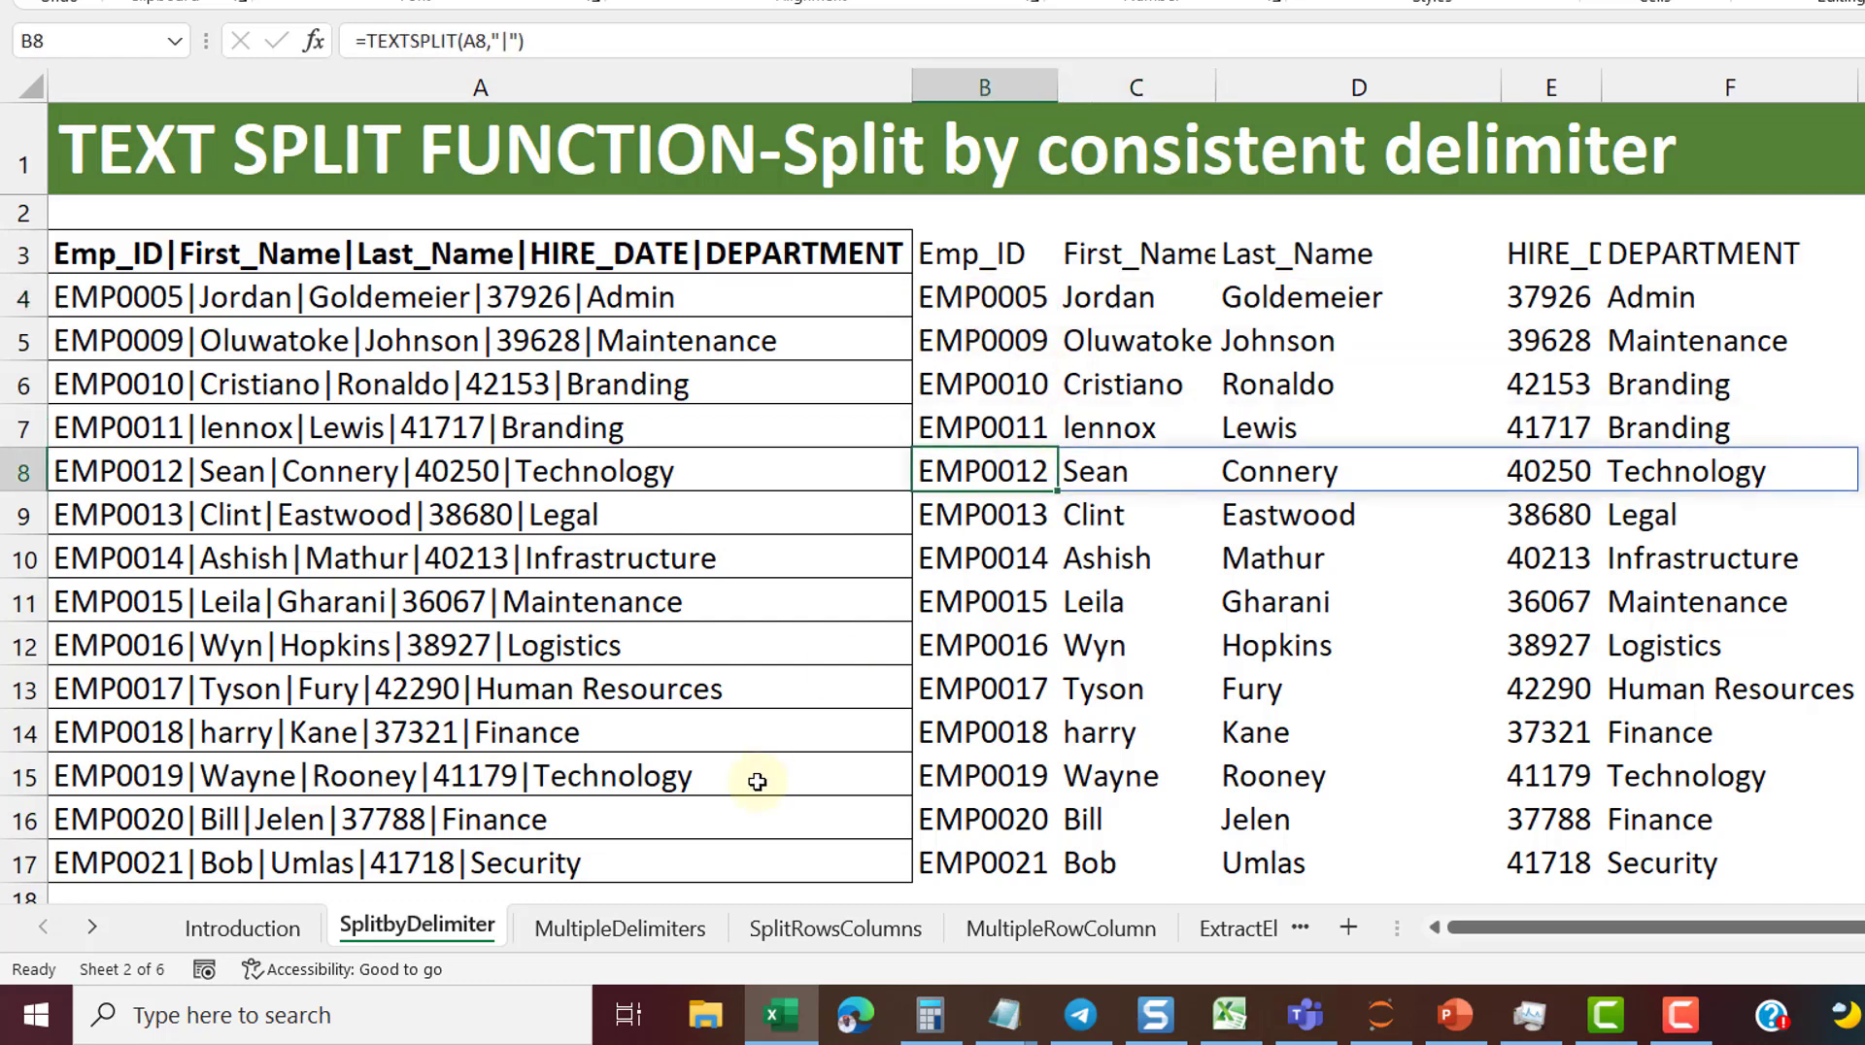
pyautogui.click(667, 928)
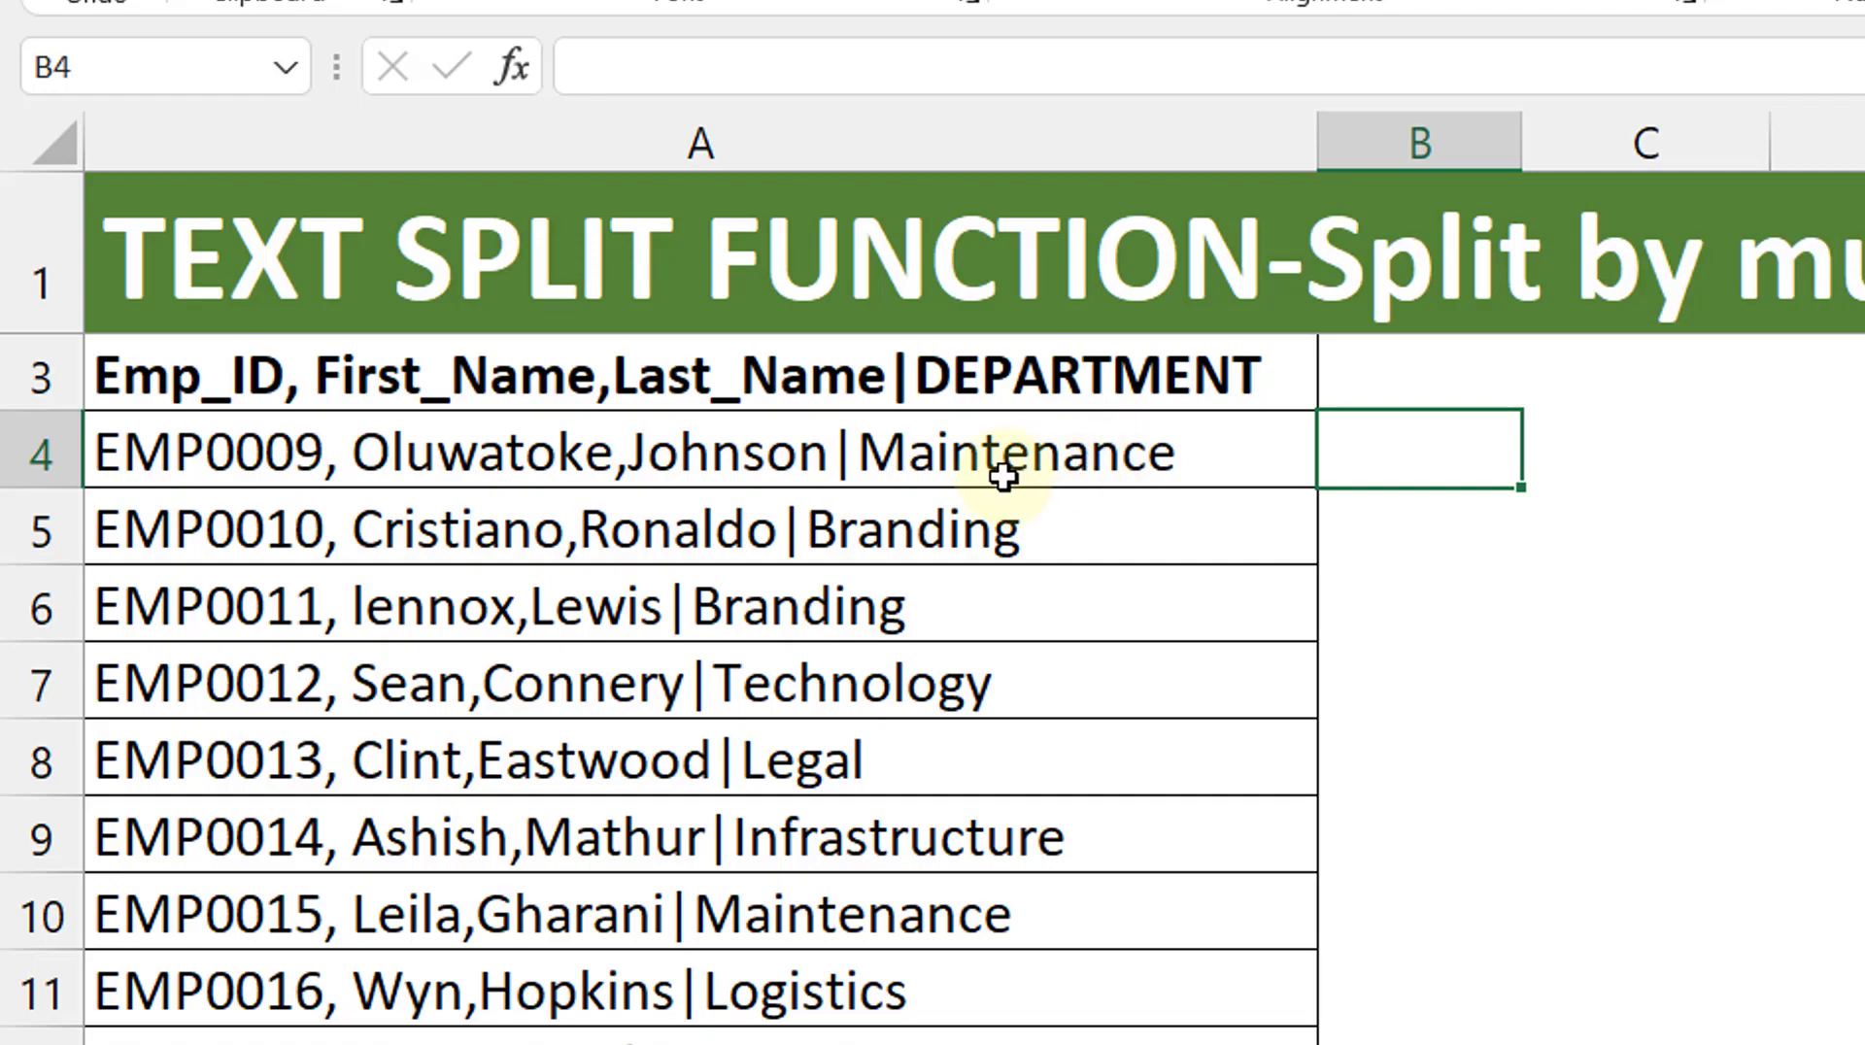
# Enter =TEXTSPLIT(A4,{", ",","," |"}) in B4 to split on commas, comma-spaces and pipes
pyautogui.write('=texts')
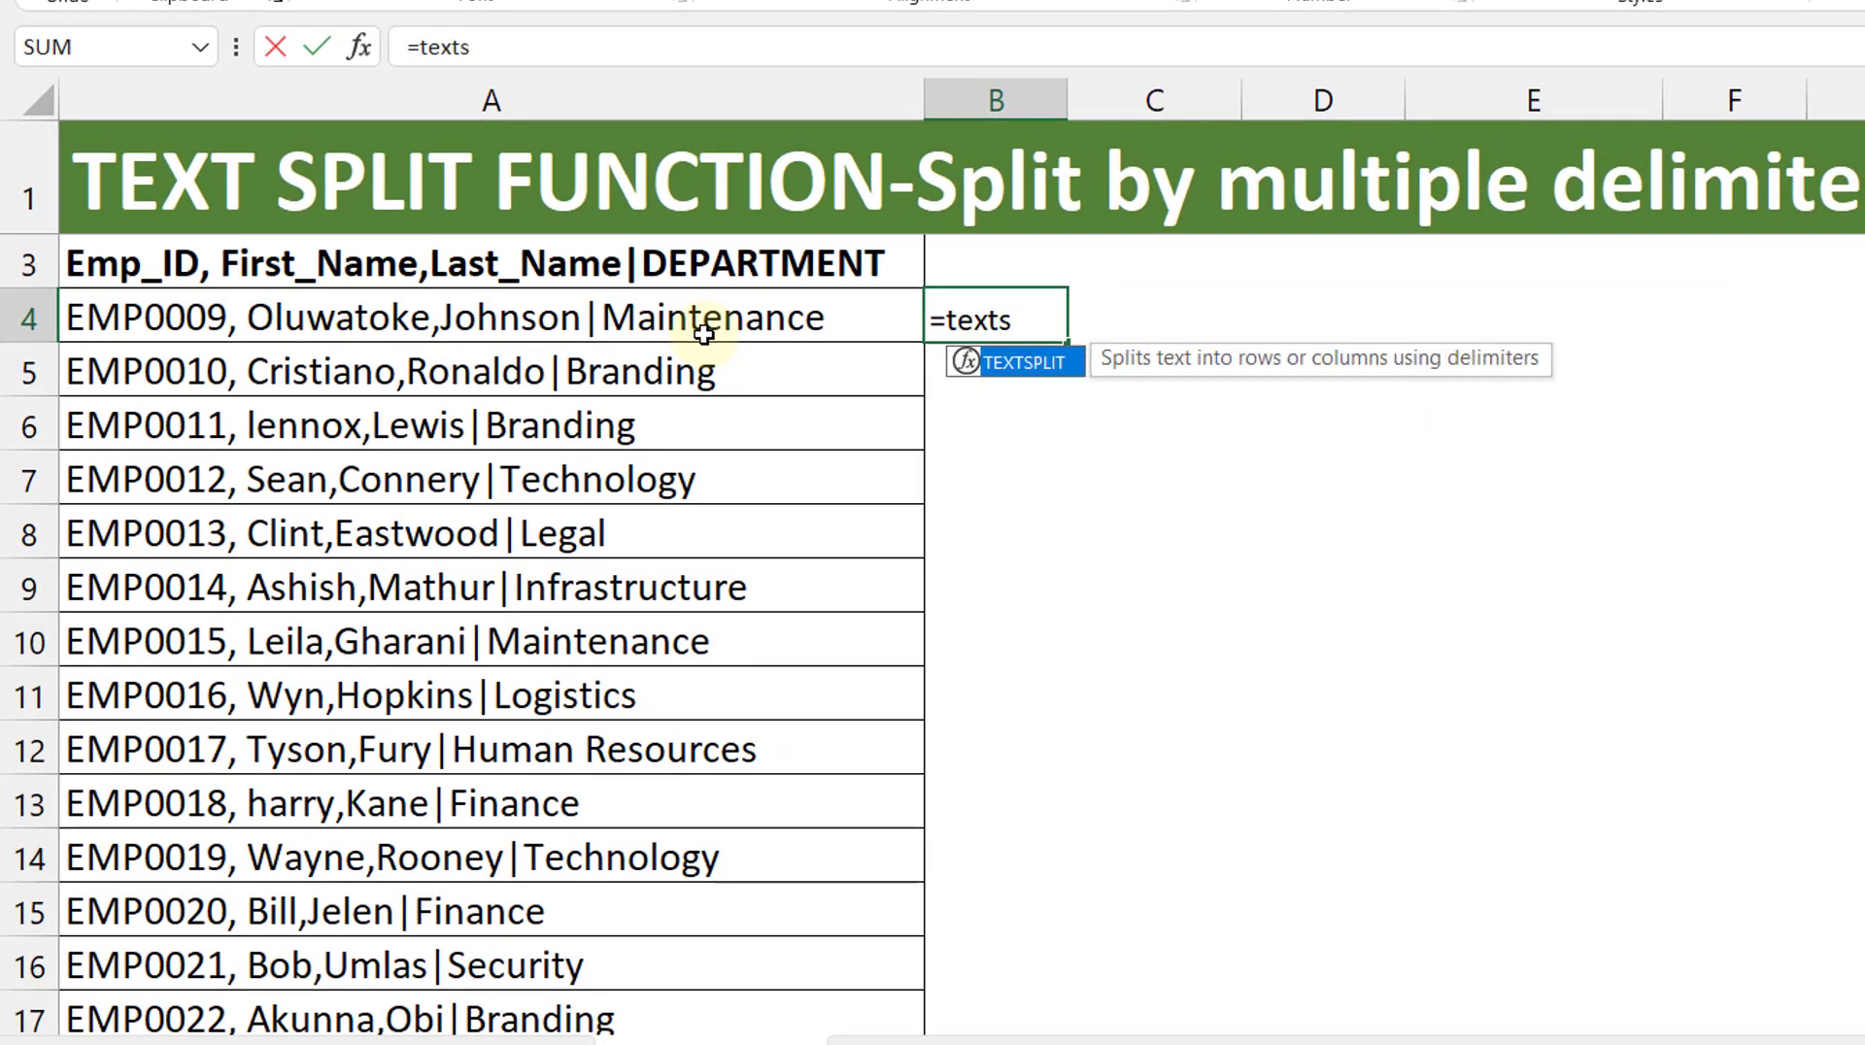
pyautogui.press('Tab')
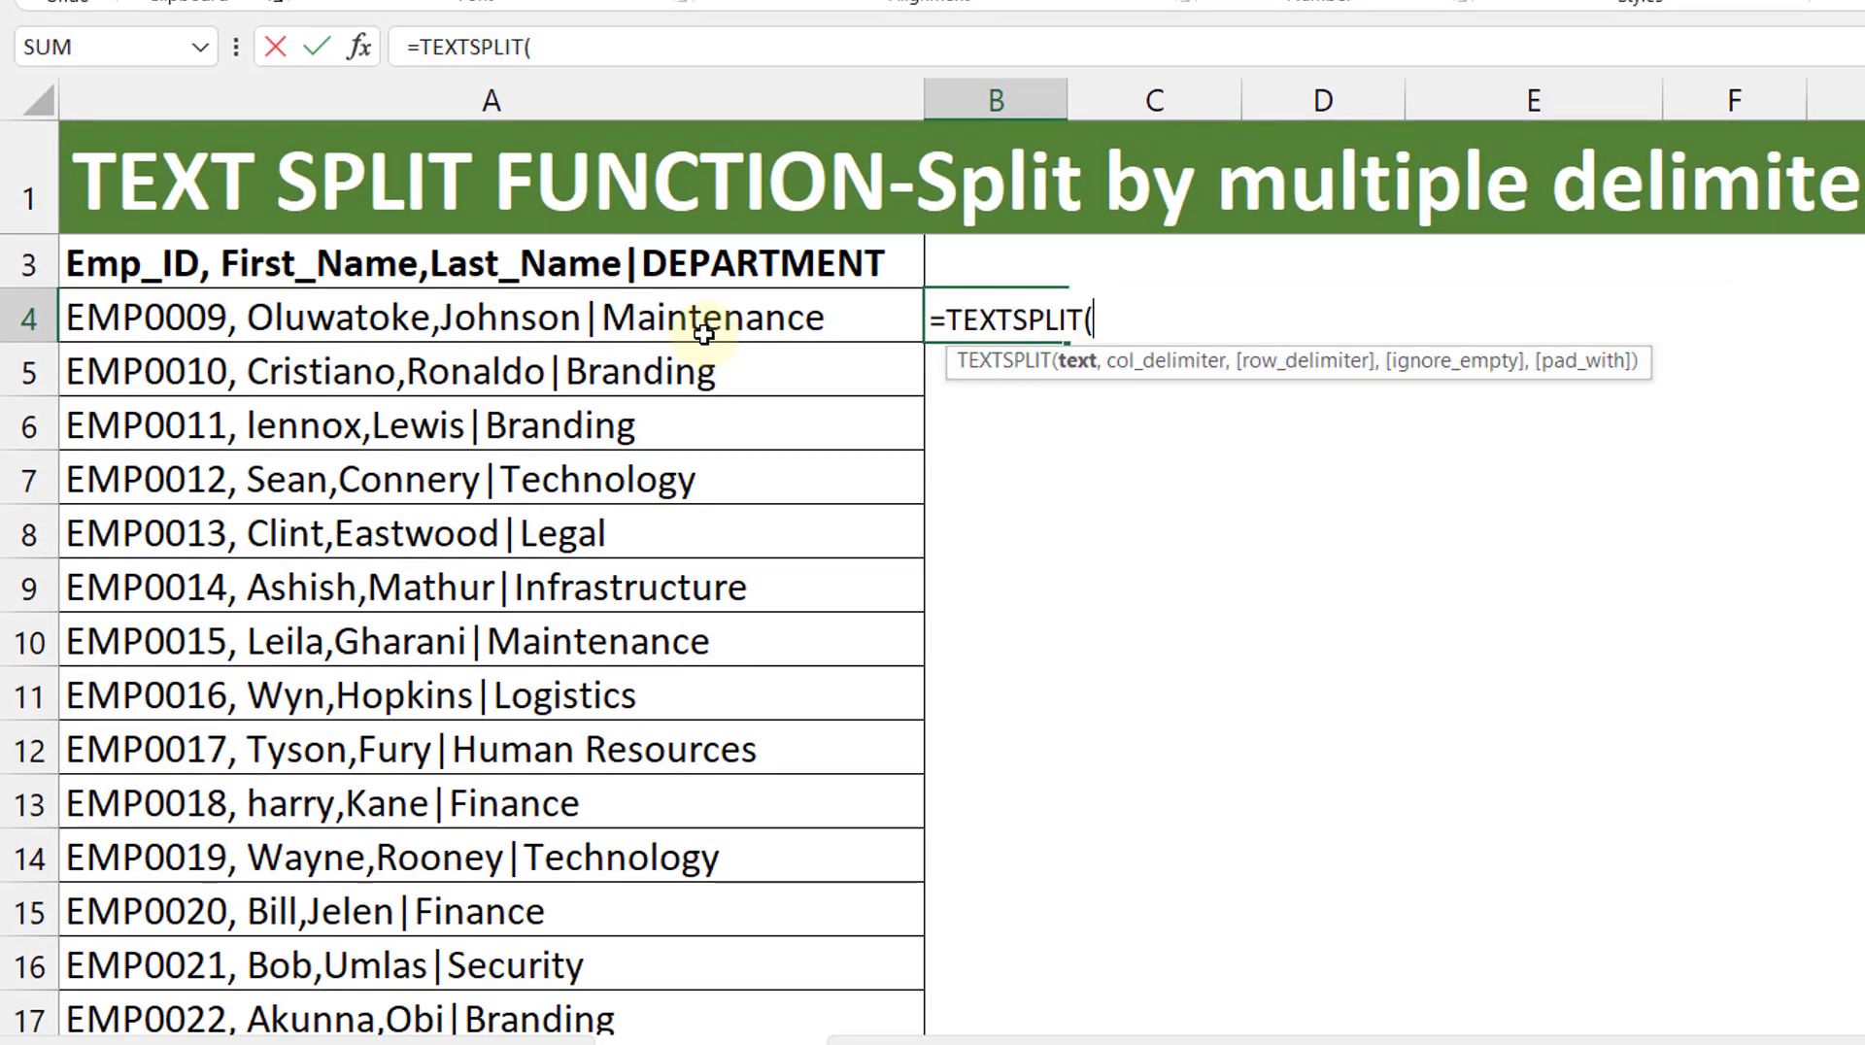
pyautogui.click(703, 333)
pyautogui.write(',')
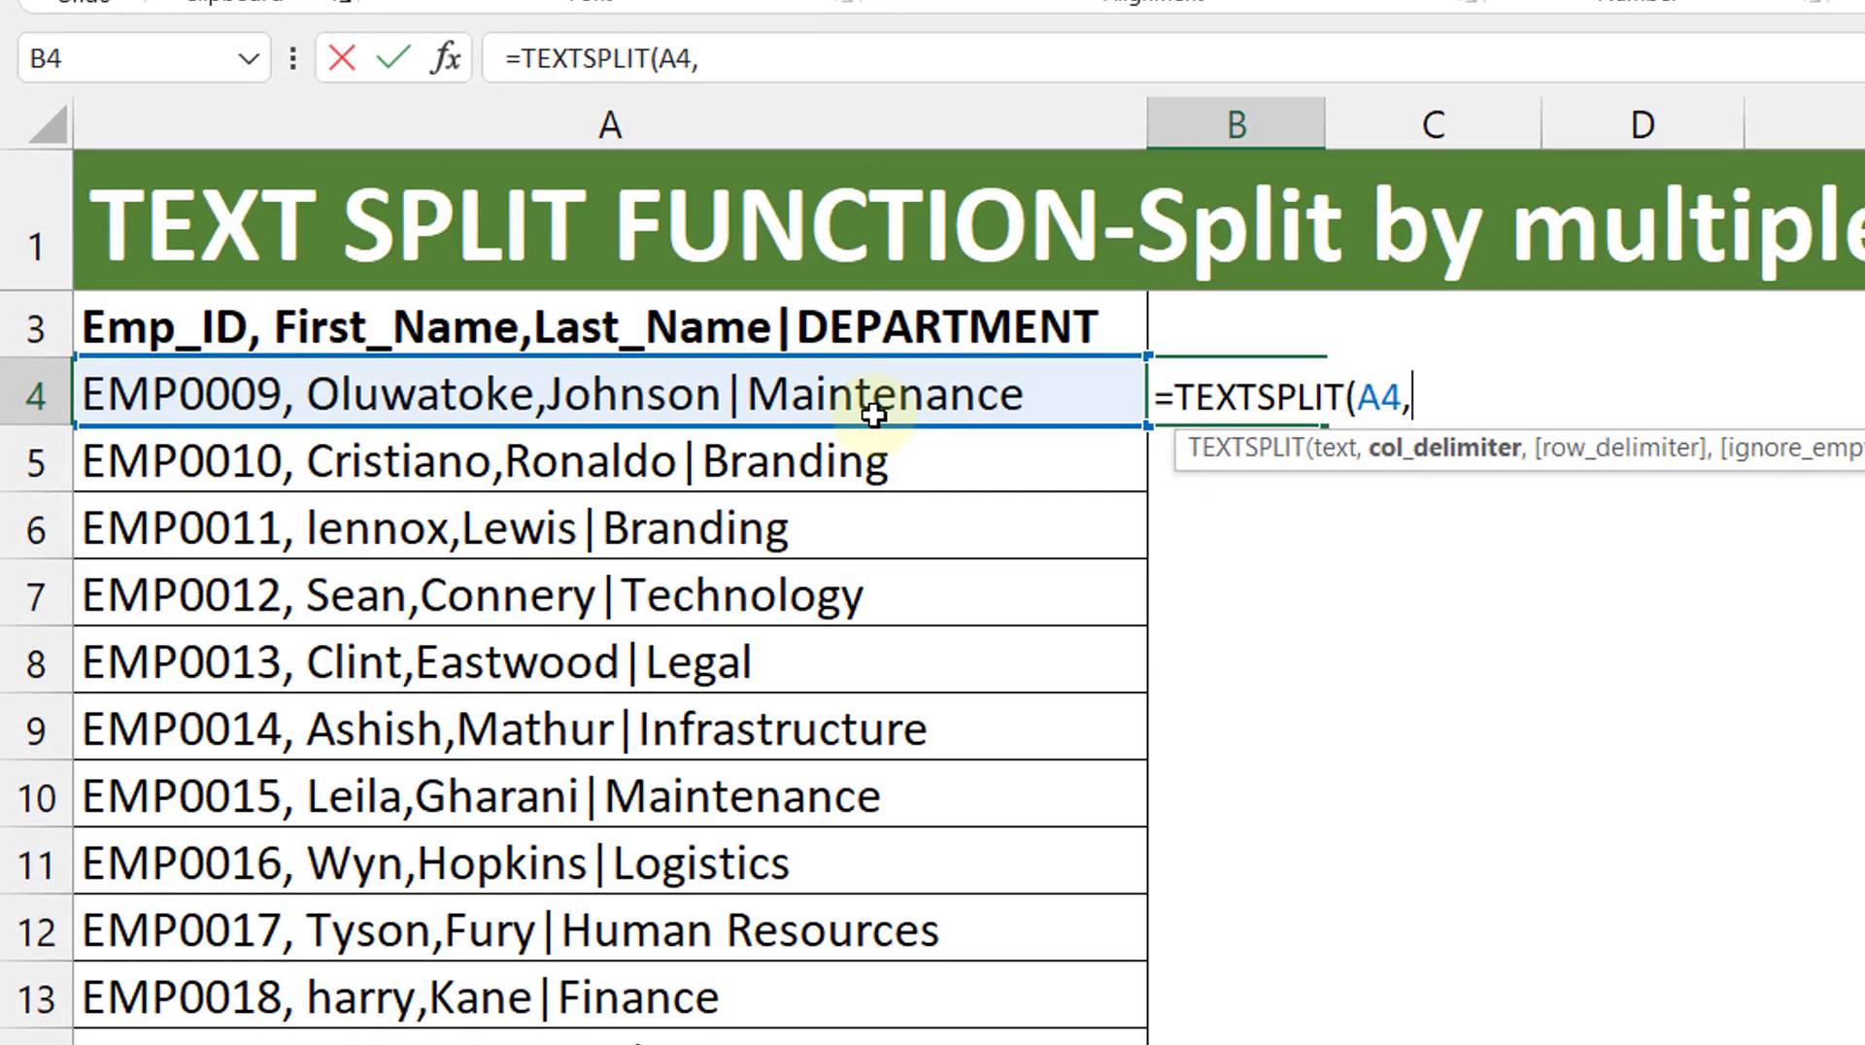
pyautogui.write('{", ",",')
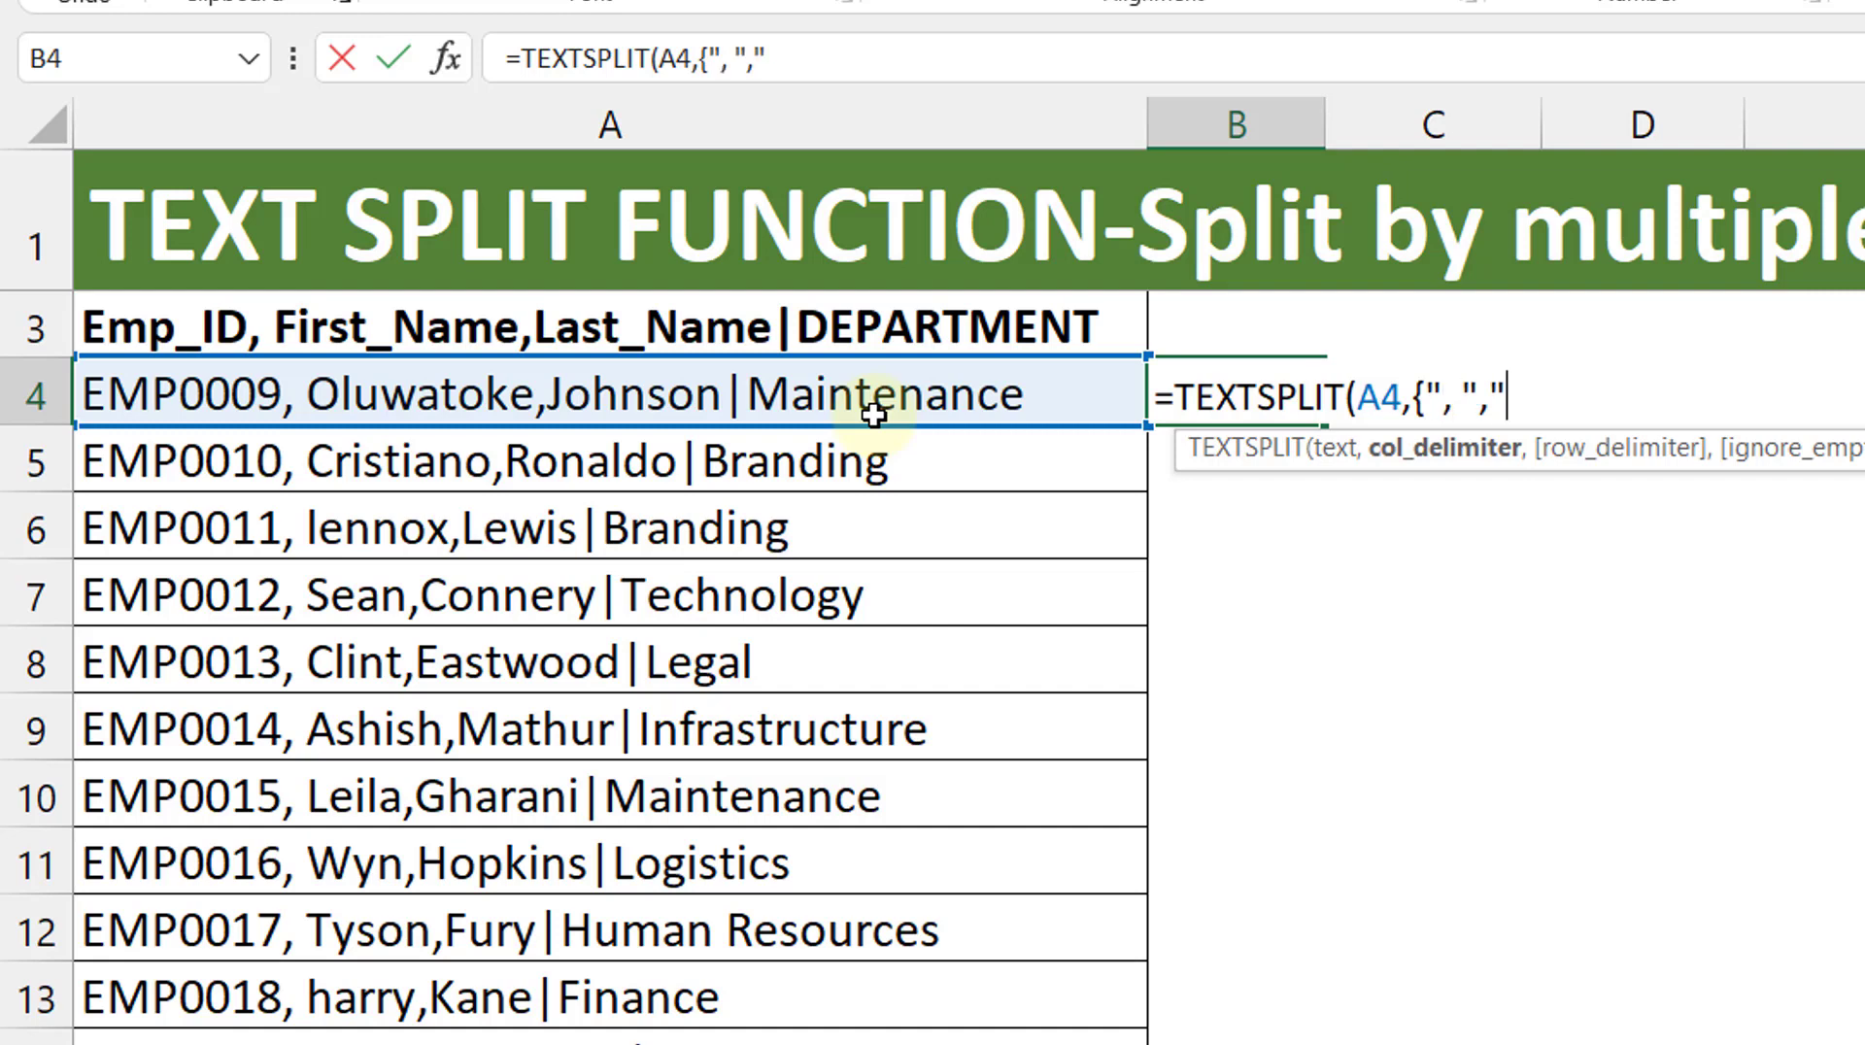
pyautogui.write('"," |"')
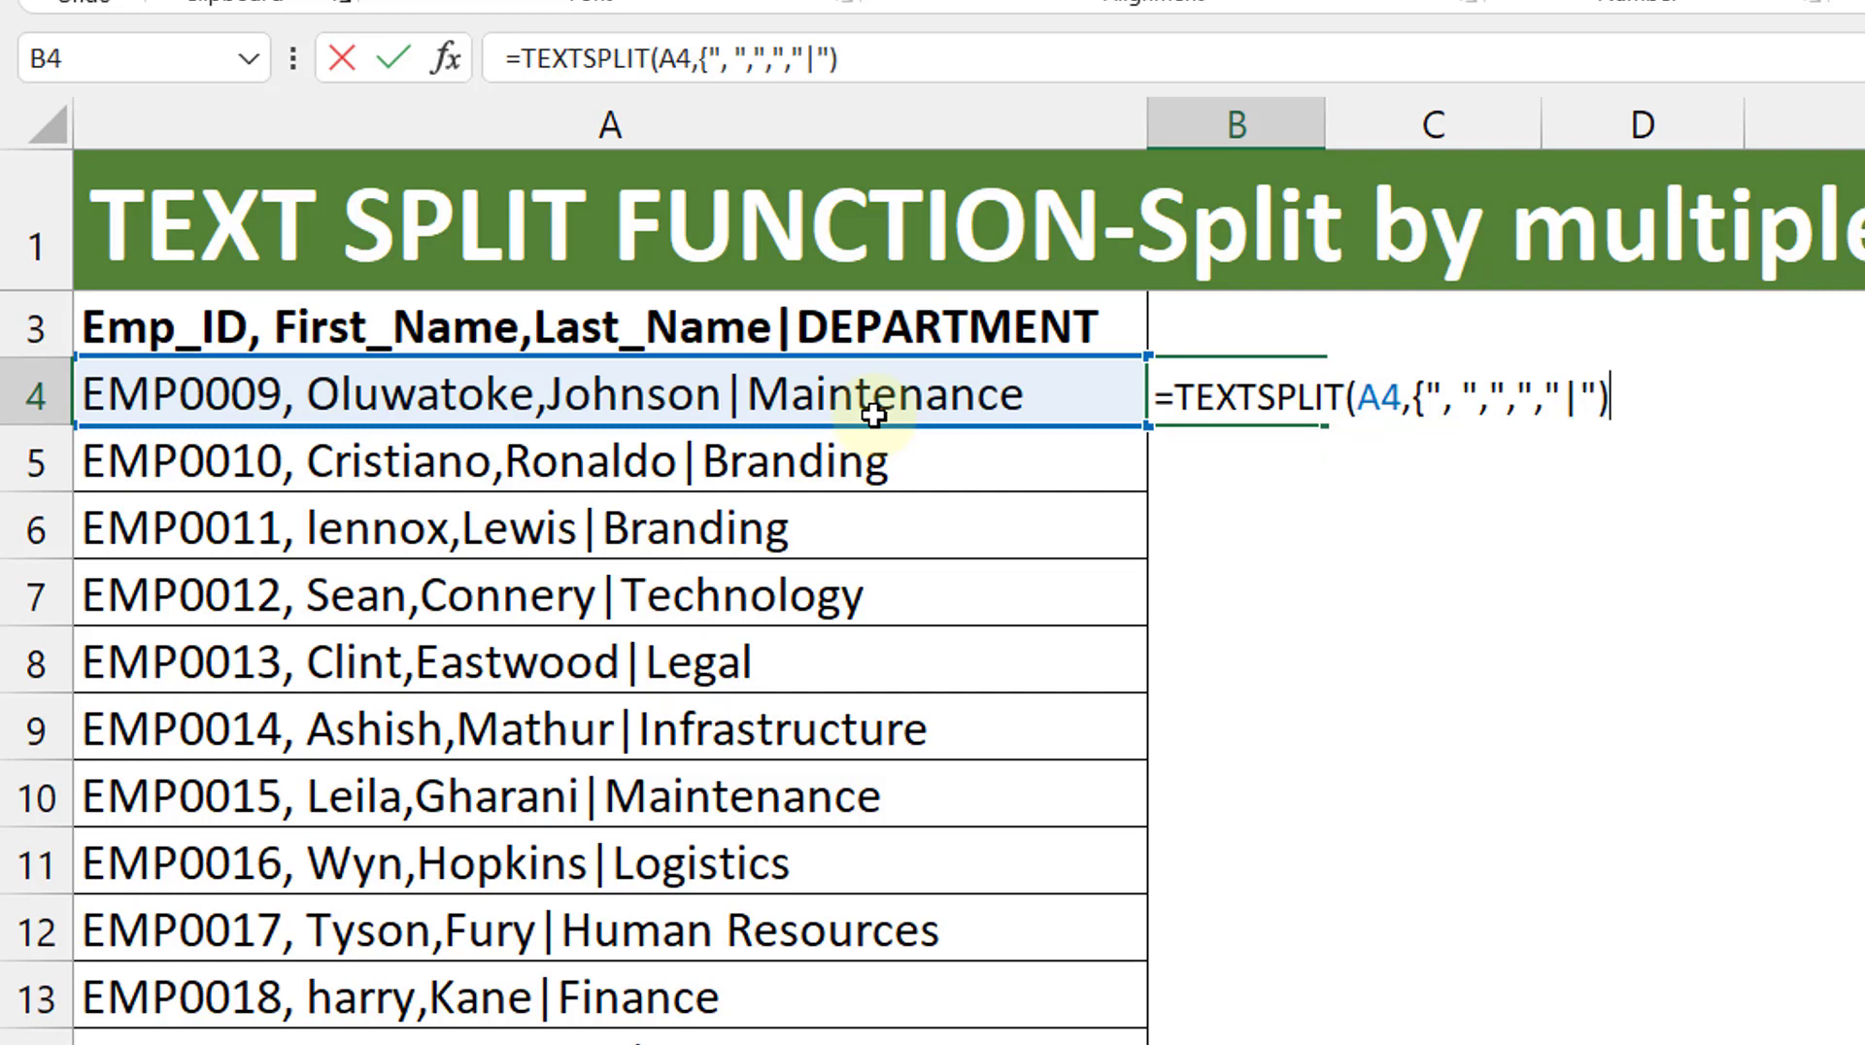
pyautogui.write('})')
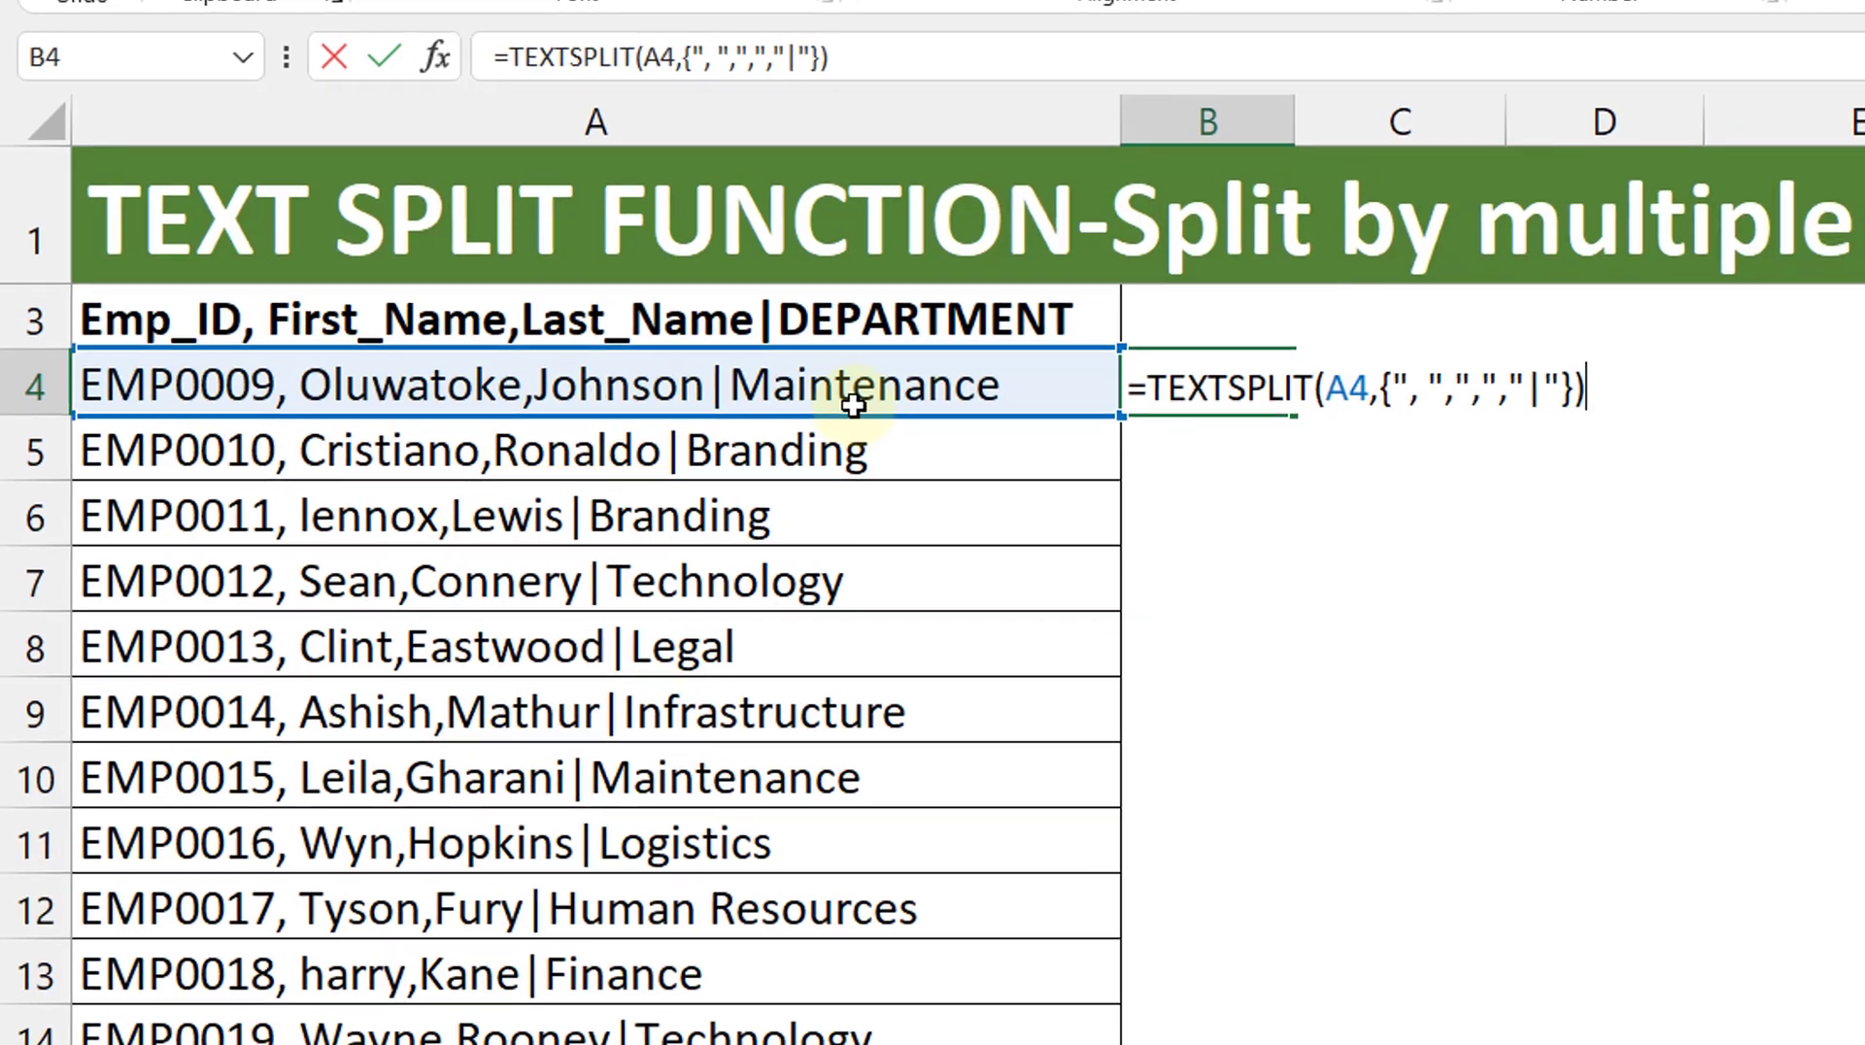
pyautogui.hotkey('ctrl', 'Return')
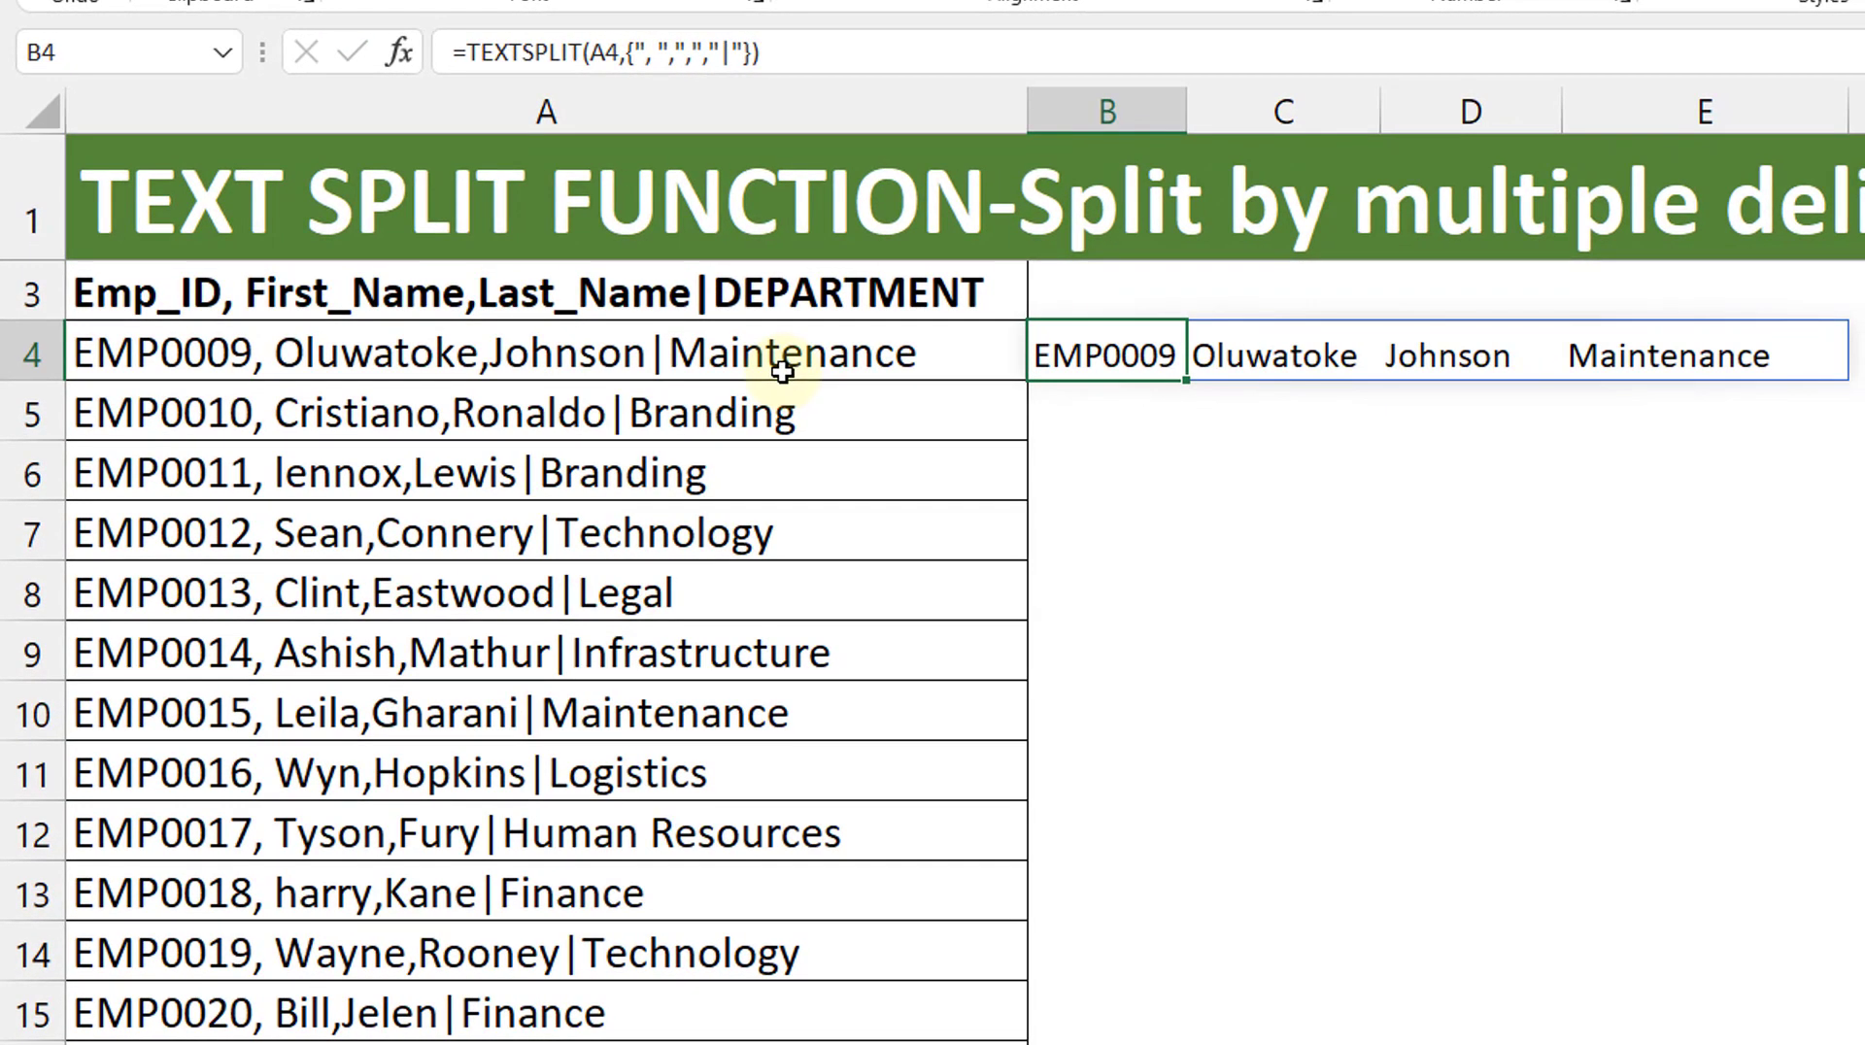
# Fill the B4 split formula down to row 21 and review the spilled values
pyautogui.hotkey('ctrl', 'c')
pyautogui.press('Down')
pyautogui.press('Down')
pyautogui.press('Down')
pyautogui.press('Down')
pyautogui.press('Down')
pyautogui.press('Down')
pyautogui.press('Down')
pyautogui.press('Down')
pyautogui.press('Down')
pyautogui.press('Down')
pyautogui.press('Down')
pyautogui.press('Down')
pyautogui.press('Down')
pyautogui.press('Down')
pyautogui.press('Down')
pyautogui.press('Down')
pyautogui.press('Down')
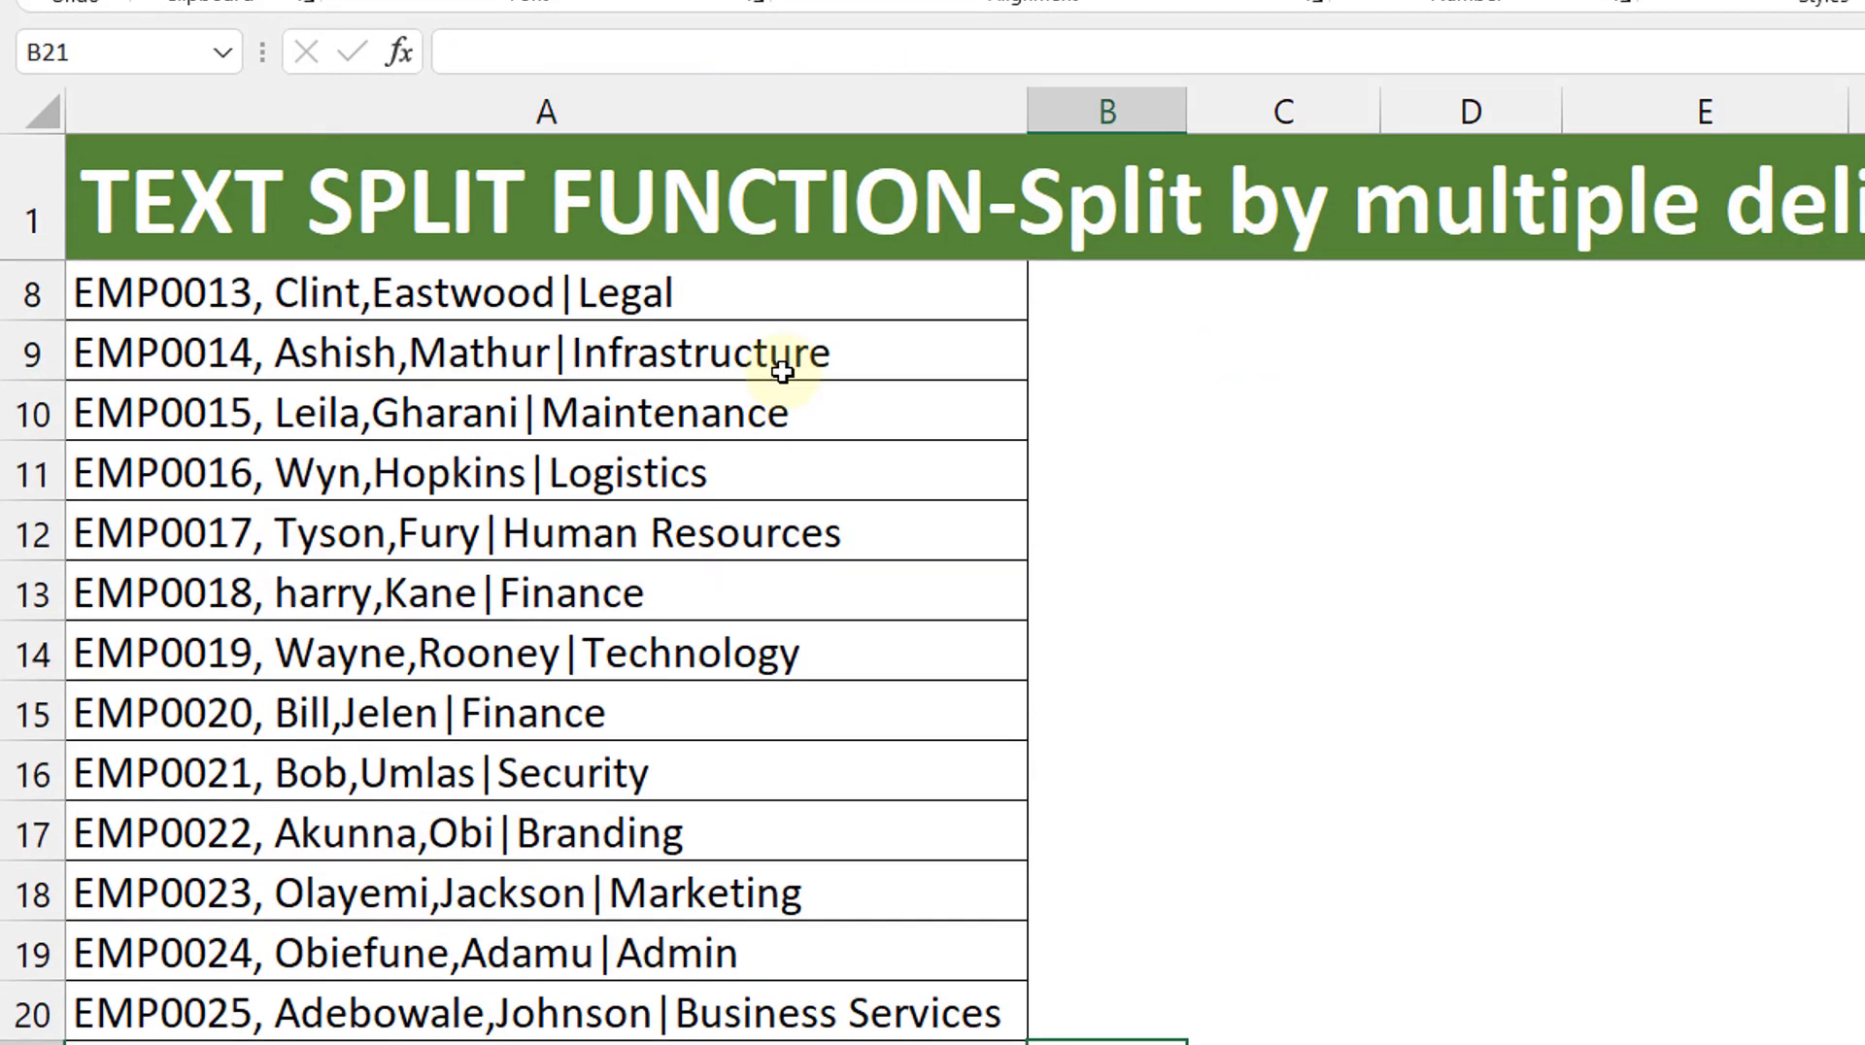
pyautogui.hotkey('shift', 'Up')
pyautogui.hotkey('shift', 'Up')
pyautogui.hotkey('shift', 'Up')
pyautogui.hotkey('shift', 'Up')
pyautogui.hotkey('shift', 'Up')
pyautogui.hotkey('shift', 'Up')
pyautogui.hotkey('shift', 'Up')
pyautogui.hotkey('shift', 'Up')
pyautogui.hotkey('shift', 'Up')
pyautogui.hotkey('shift', 'Up')
pyautogui.hotkey('shift', 'Up')
pyautogui.hotkey('shift', 'Up')
pyautogui.hotkey('shift', 'Up')
pyautogui.hotkey('shift', 'Up')
pyautogui.hotkey('shift', 'Up')
pyautogui.hotkey('shift', 'Up')
pyautogui.hotkey('ctrl', 'v')
pyautogui.hotkey('ctrl', 'Up')
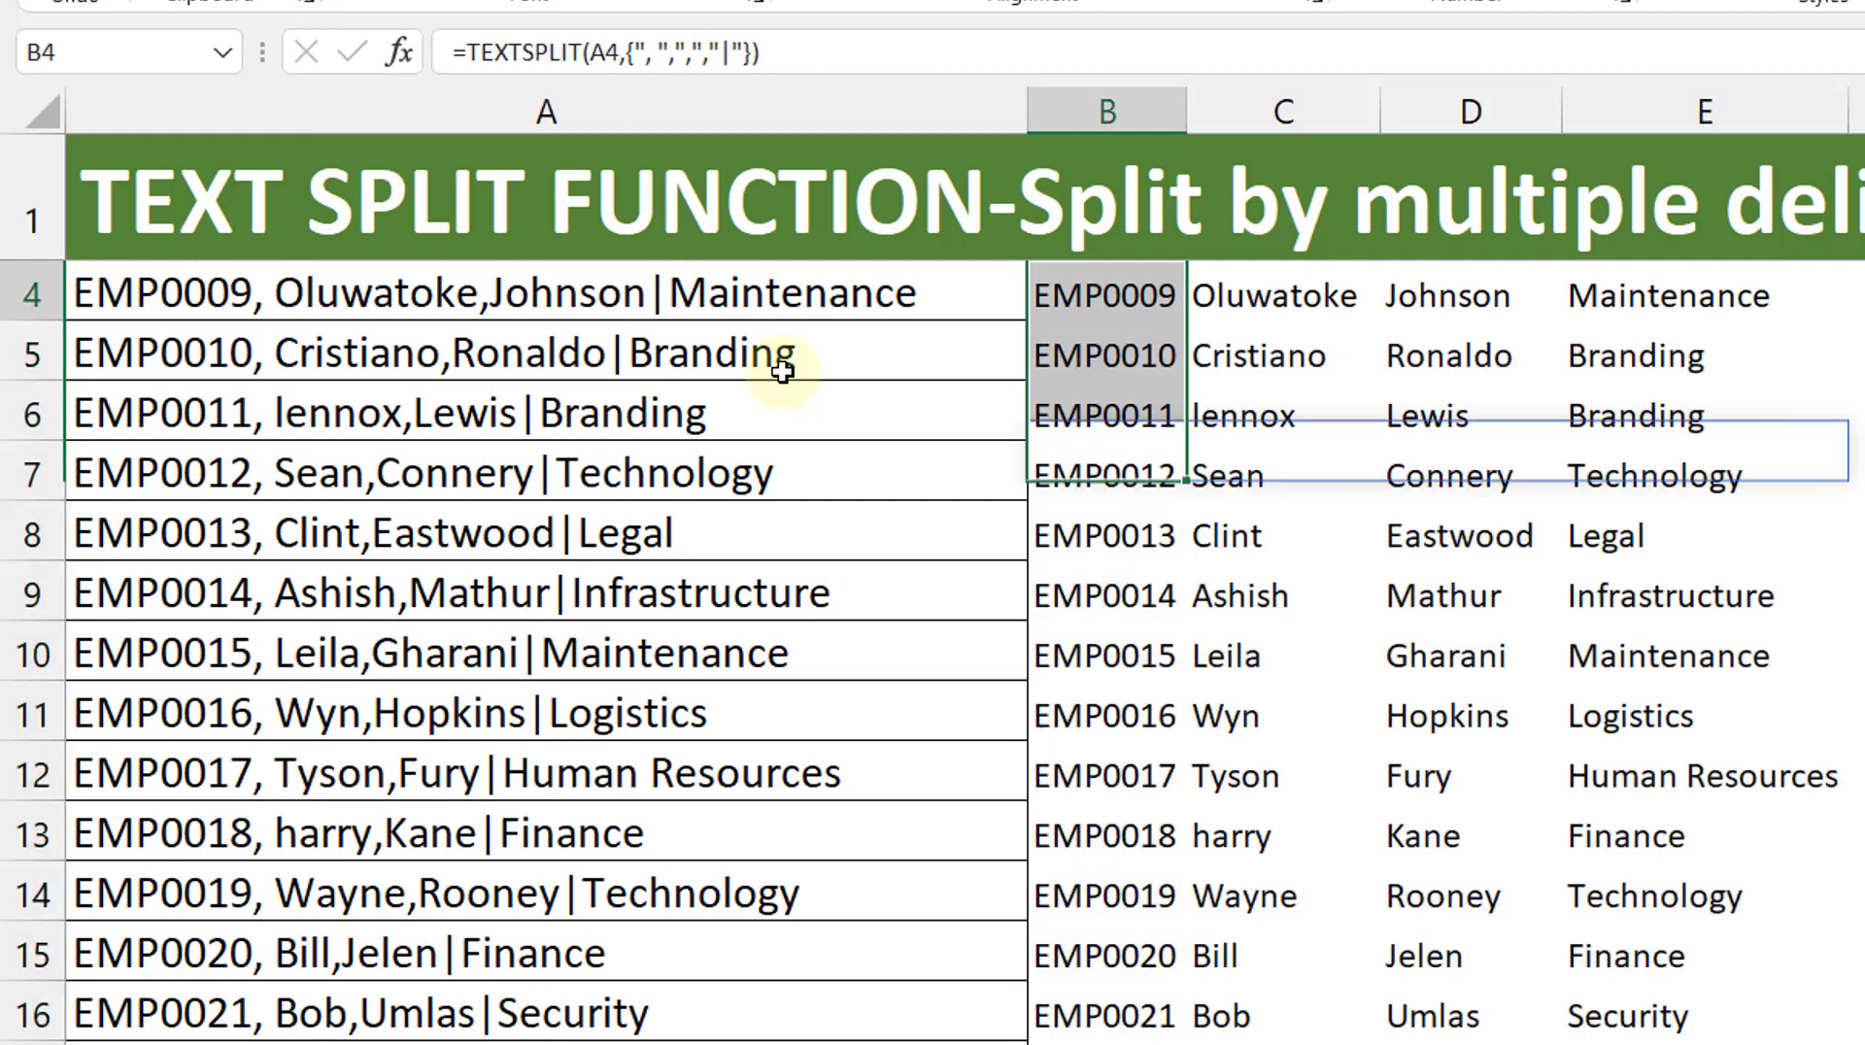
pyautogui.press('Up')
pyautogui.press('Down')
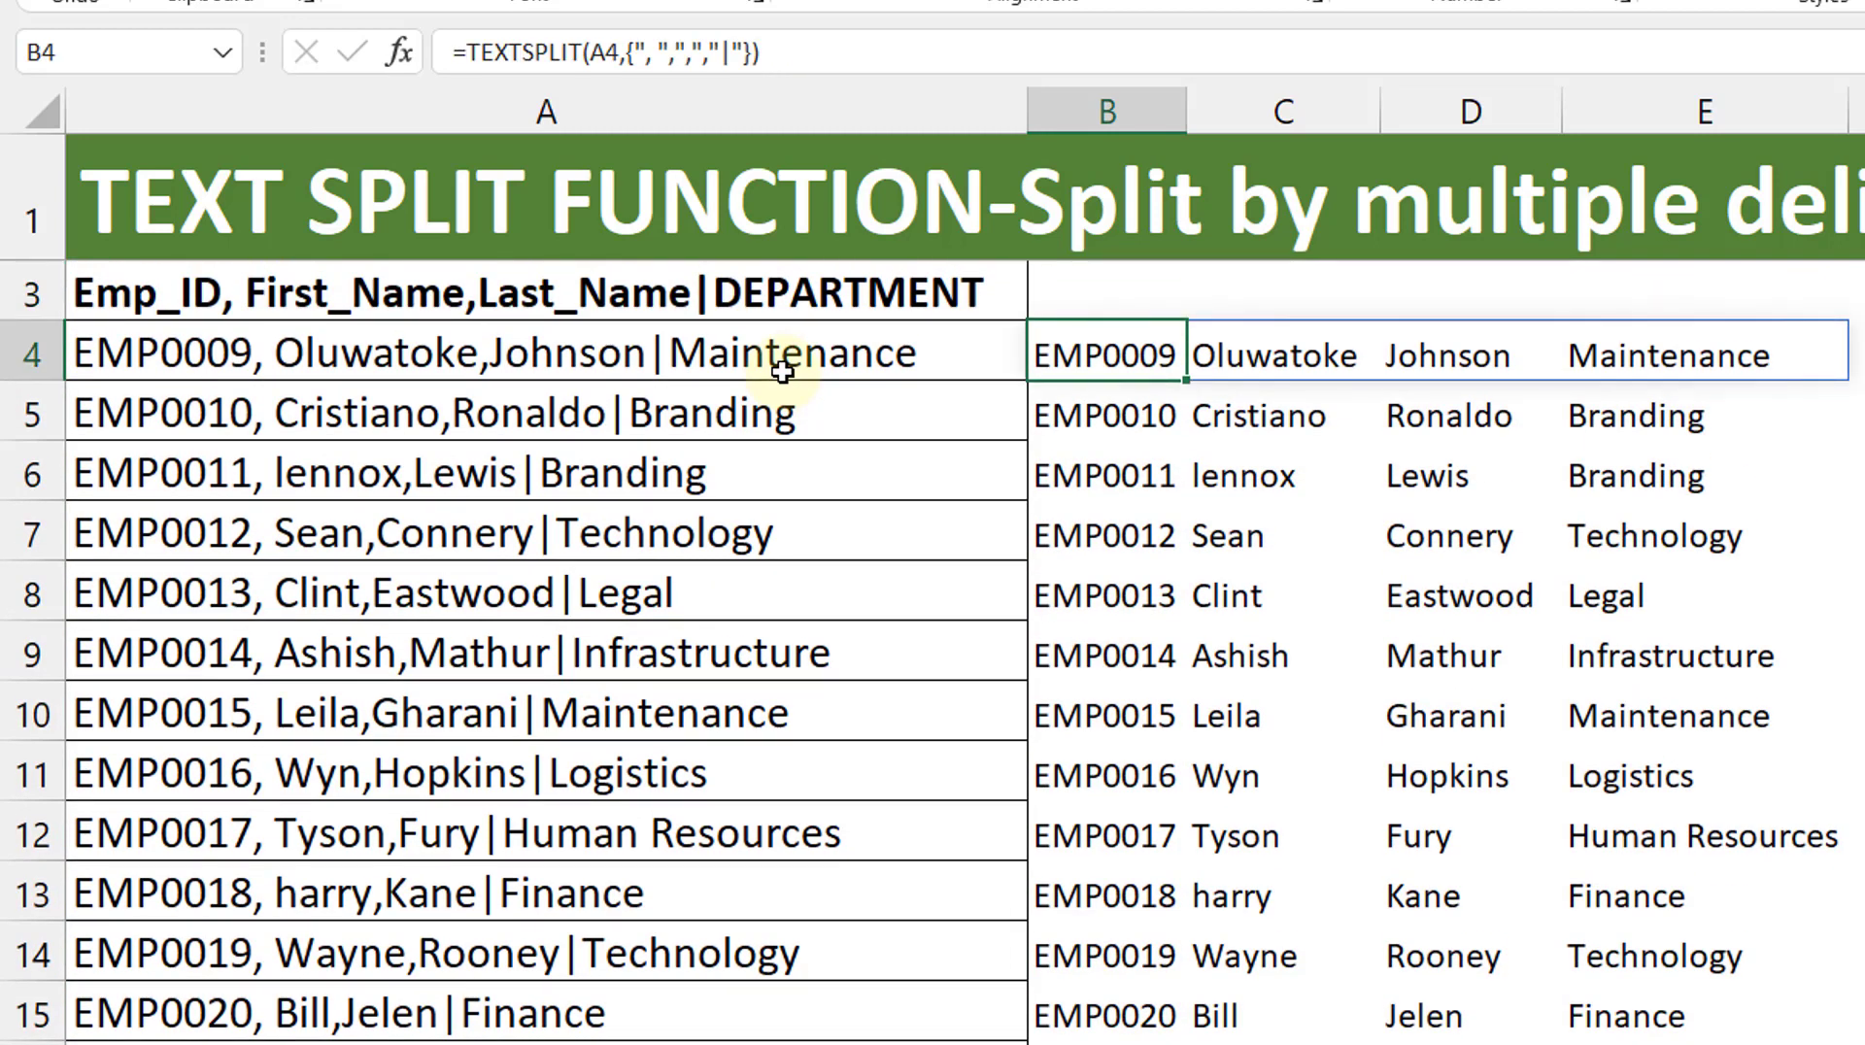
pyautogui.press('Right')
pyautogui.press('Right')
pyautogui.press('Right')
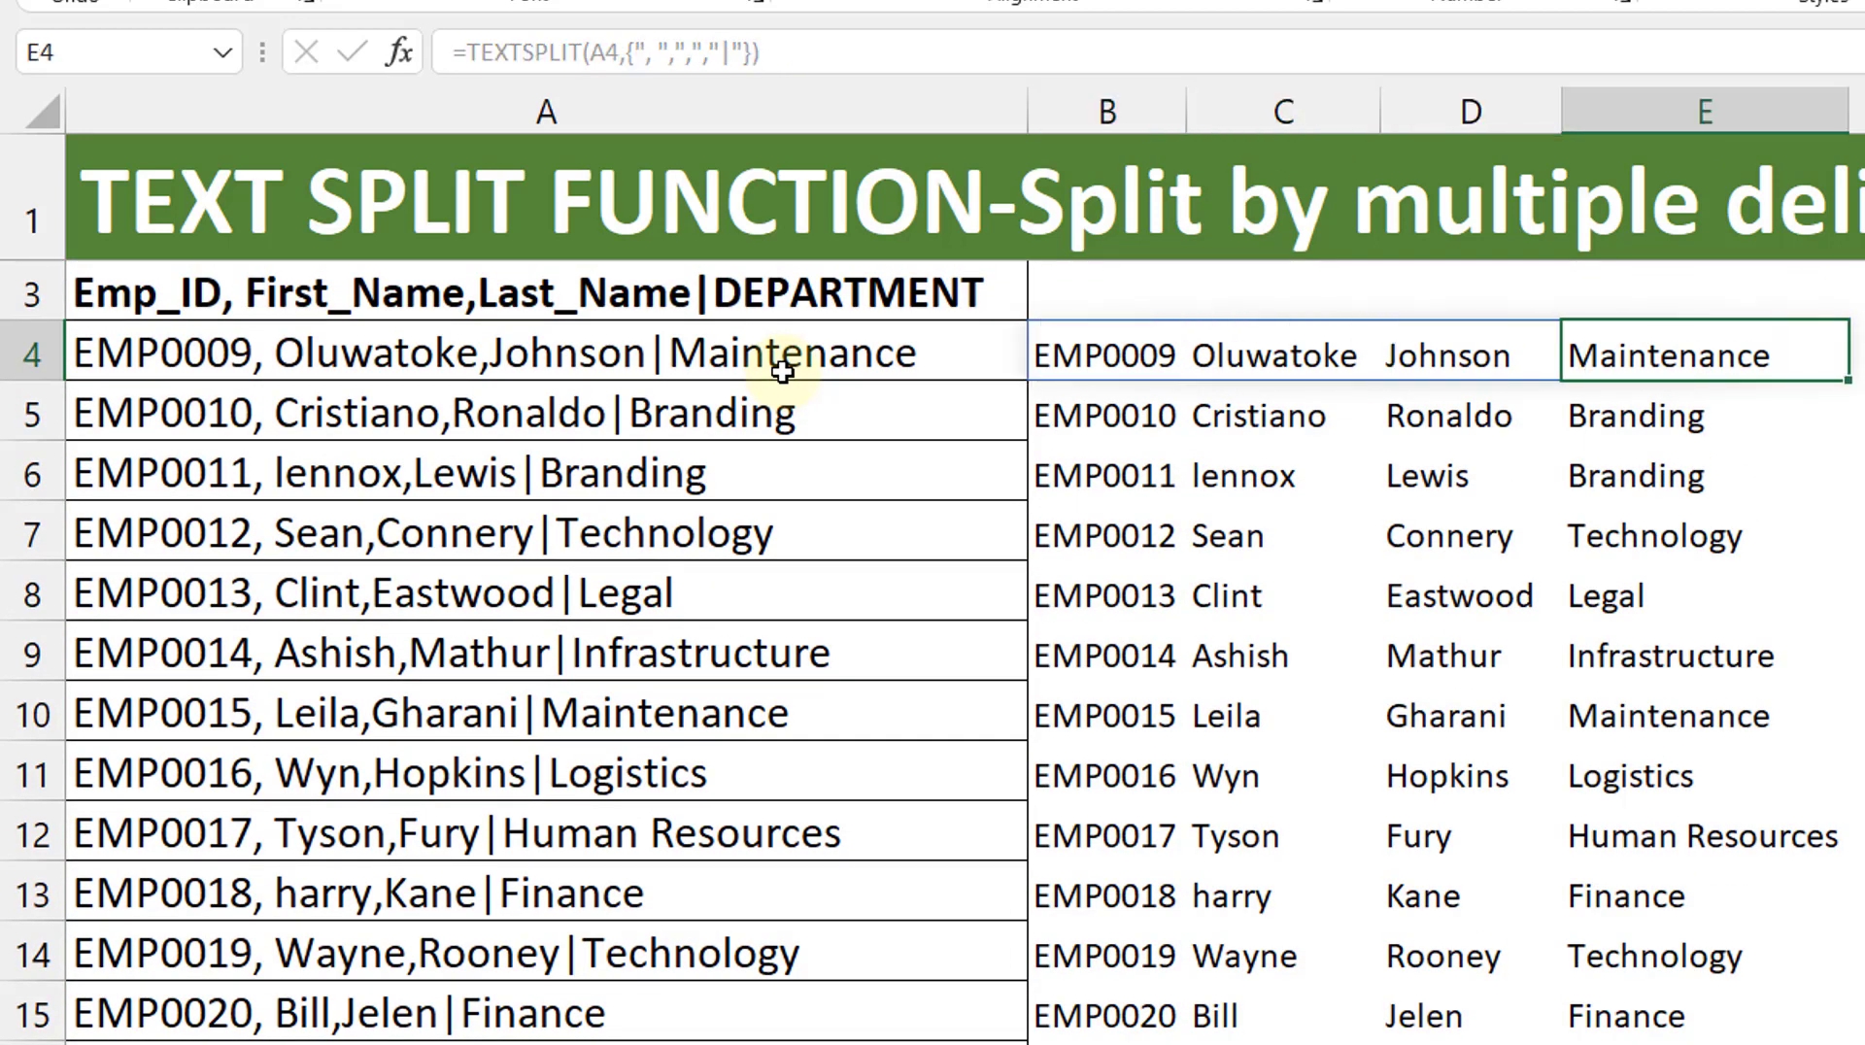
pyautogui.press('Left')
pyautogui.press('Left')
pyautogui.press('Left')
# Copy the B4 formula into B3 so the header row is split too
pyautogui.hotkey('ctrl', 'c')
pyautogui.press('Up')
pyautogui.hotkey('ctrl', 'v')
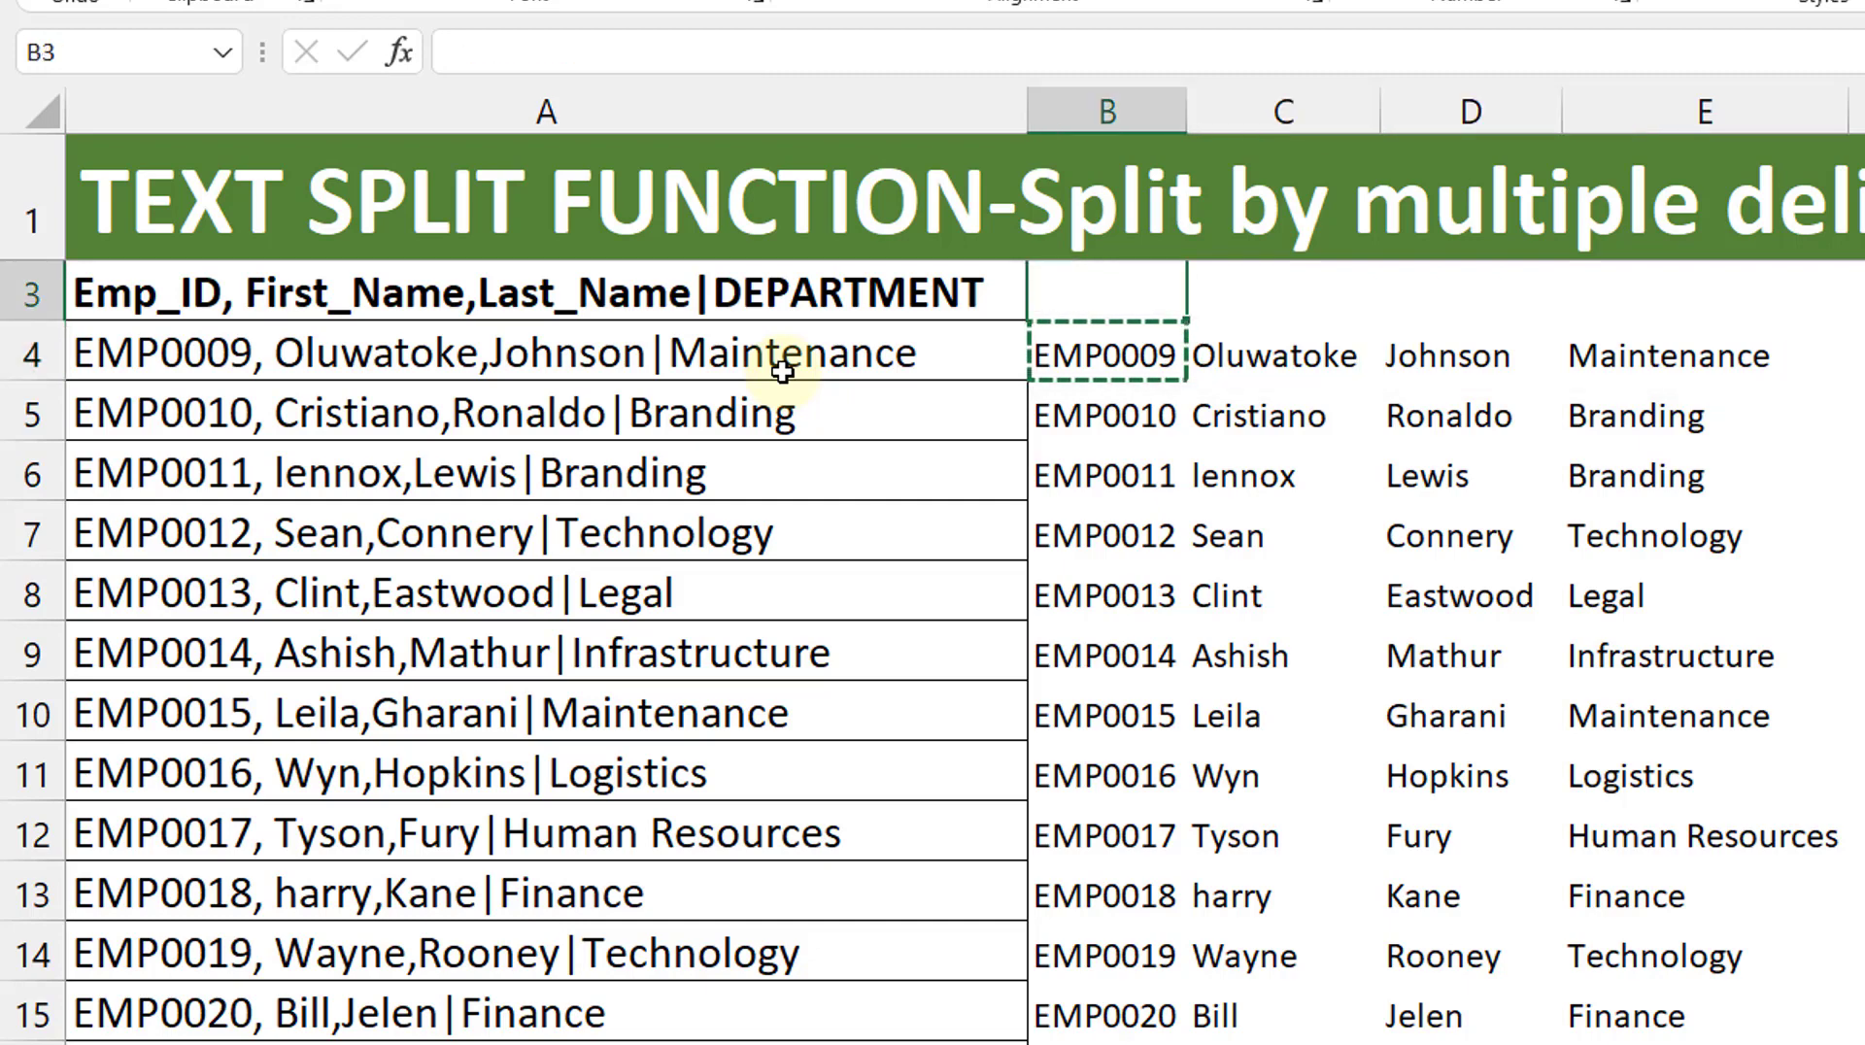
pyautogui.press('Escape')
pyautogui.press('Up')
pyautogui.press('Down')
pyautogui.press('Down')
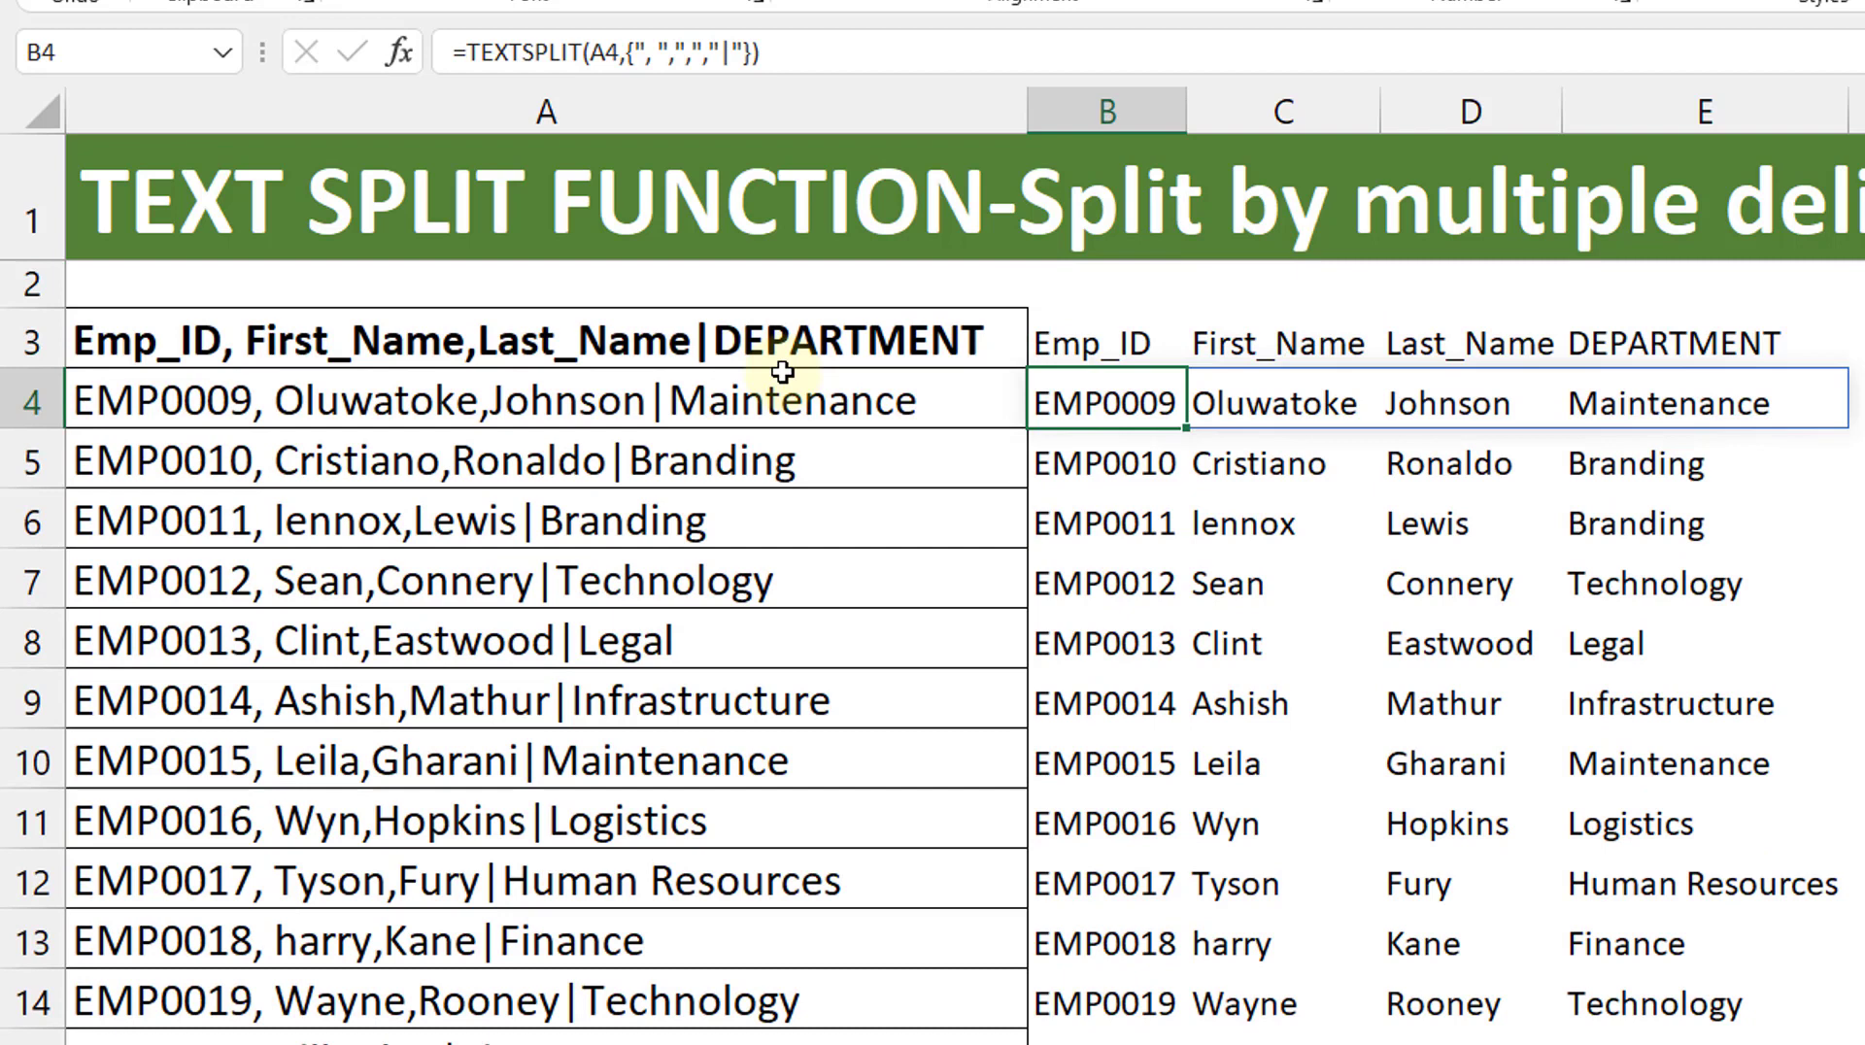
# Swap the first and last delimiters in the B4 formula's array, putting the pipe first
pyautogui.doubleClick(1125, 401)
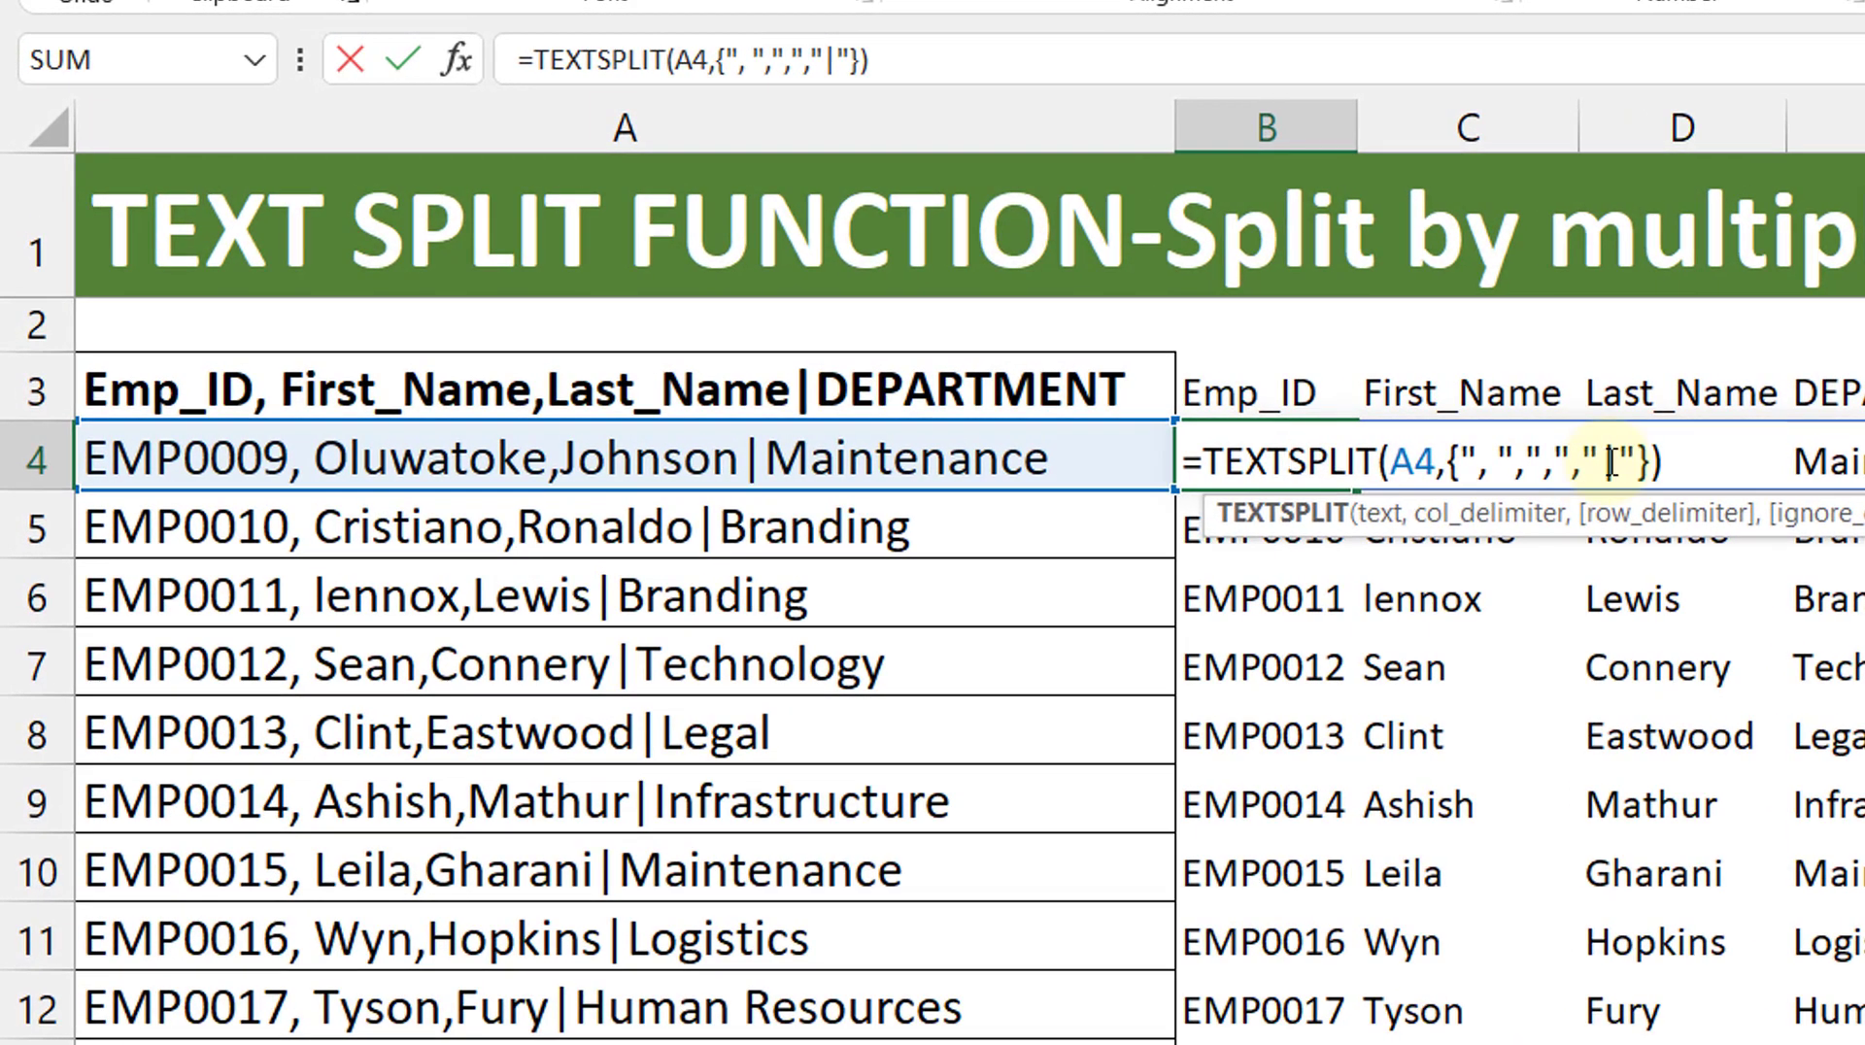
pyautogui.click(1493, 467)
pyautogui.press('BackSpace')
pyautogui.press('BackSpace')
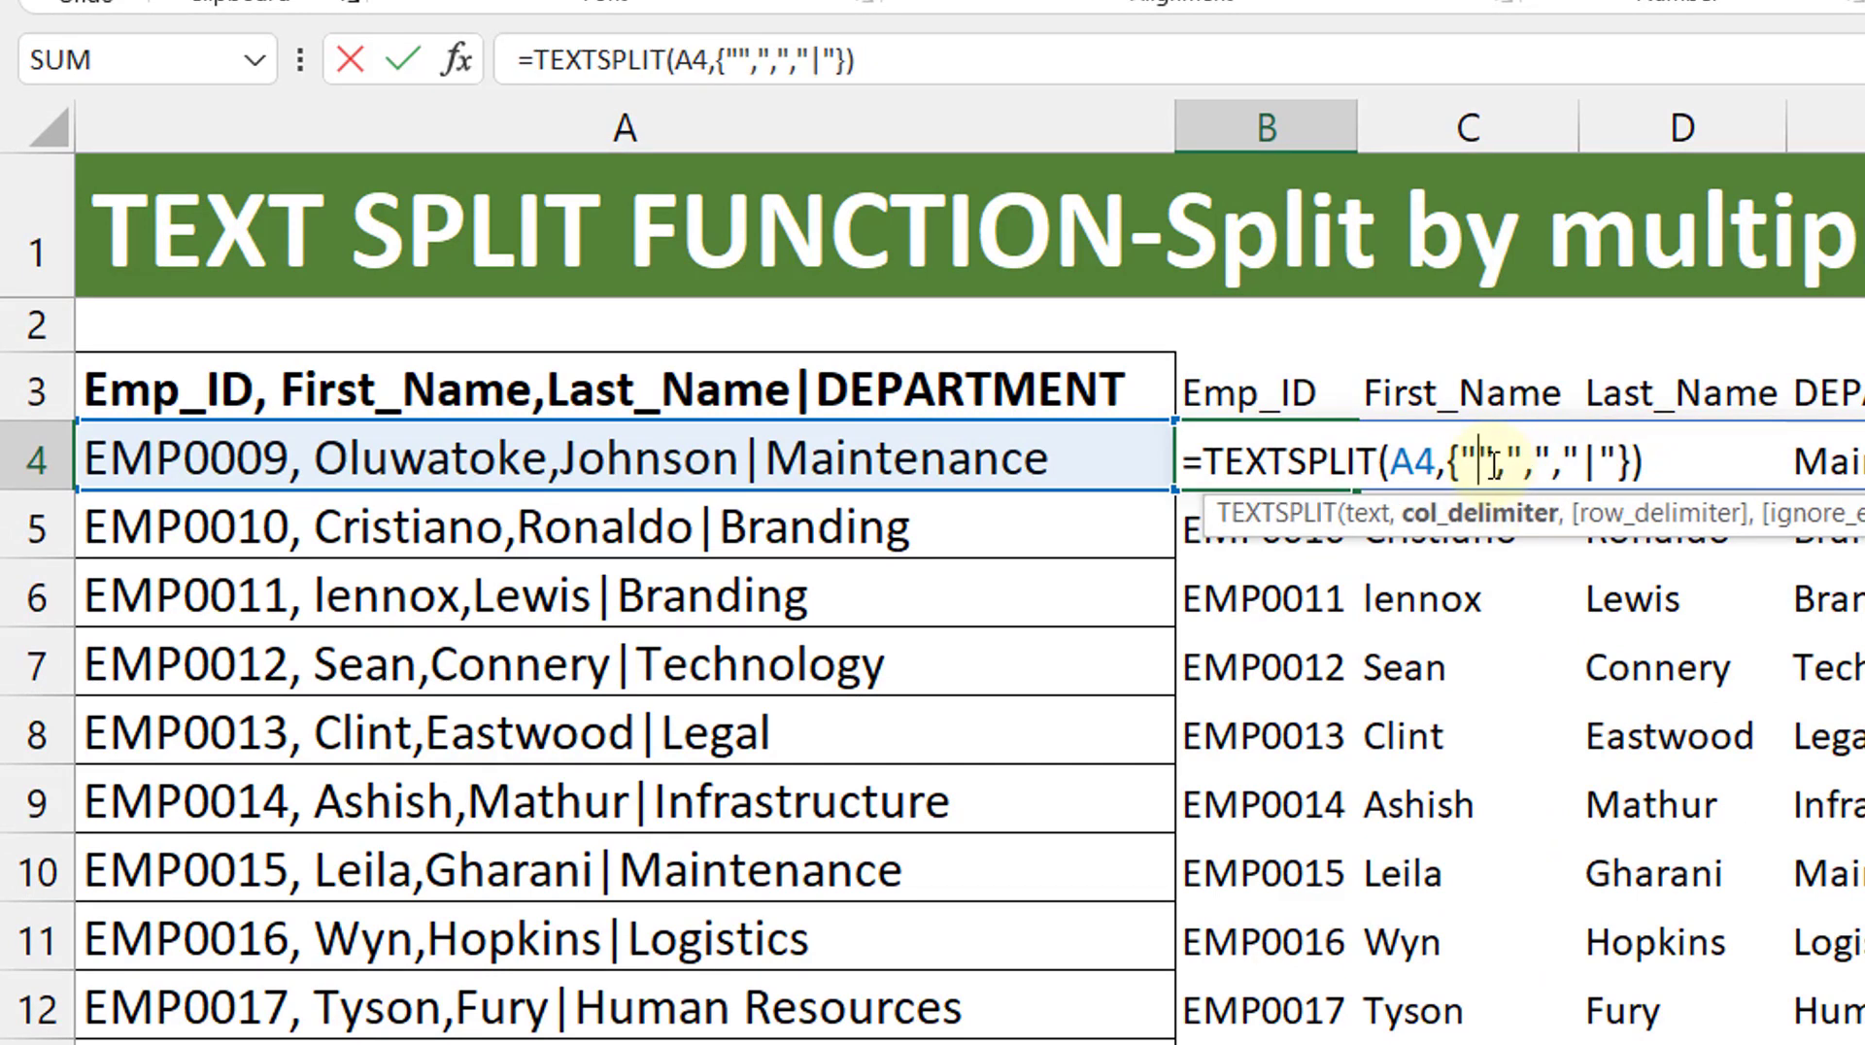
pyautogui.write('|')
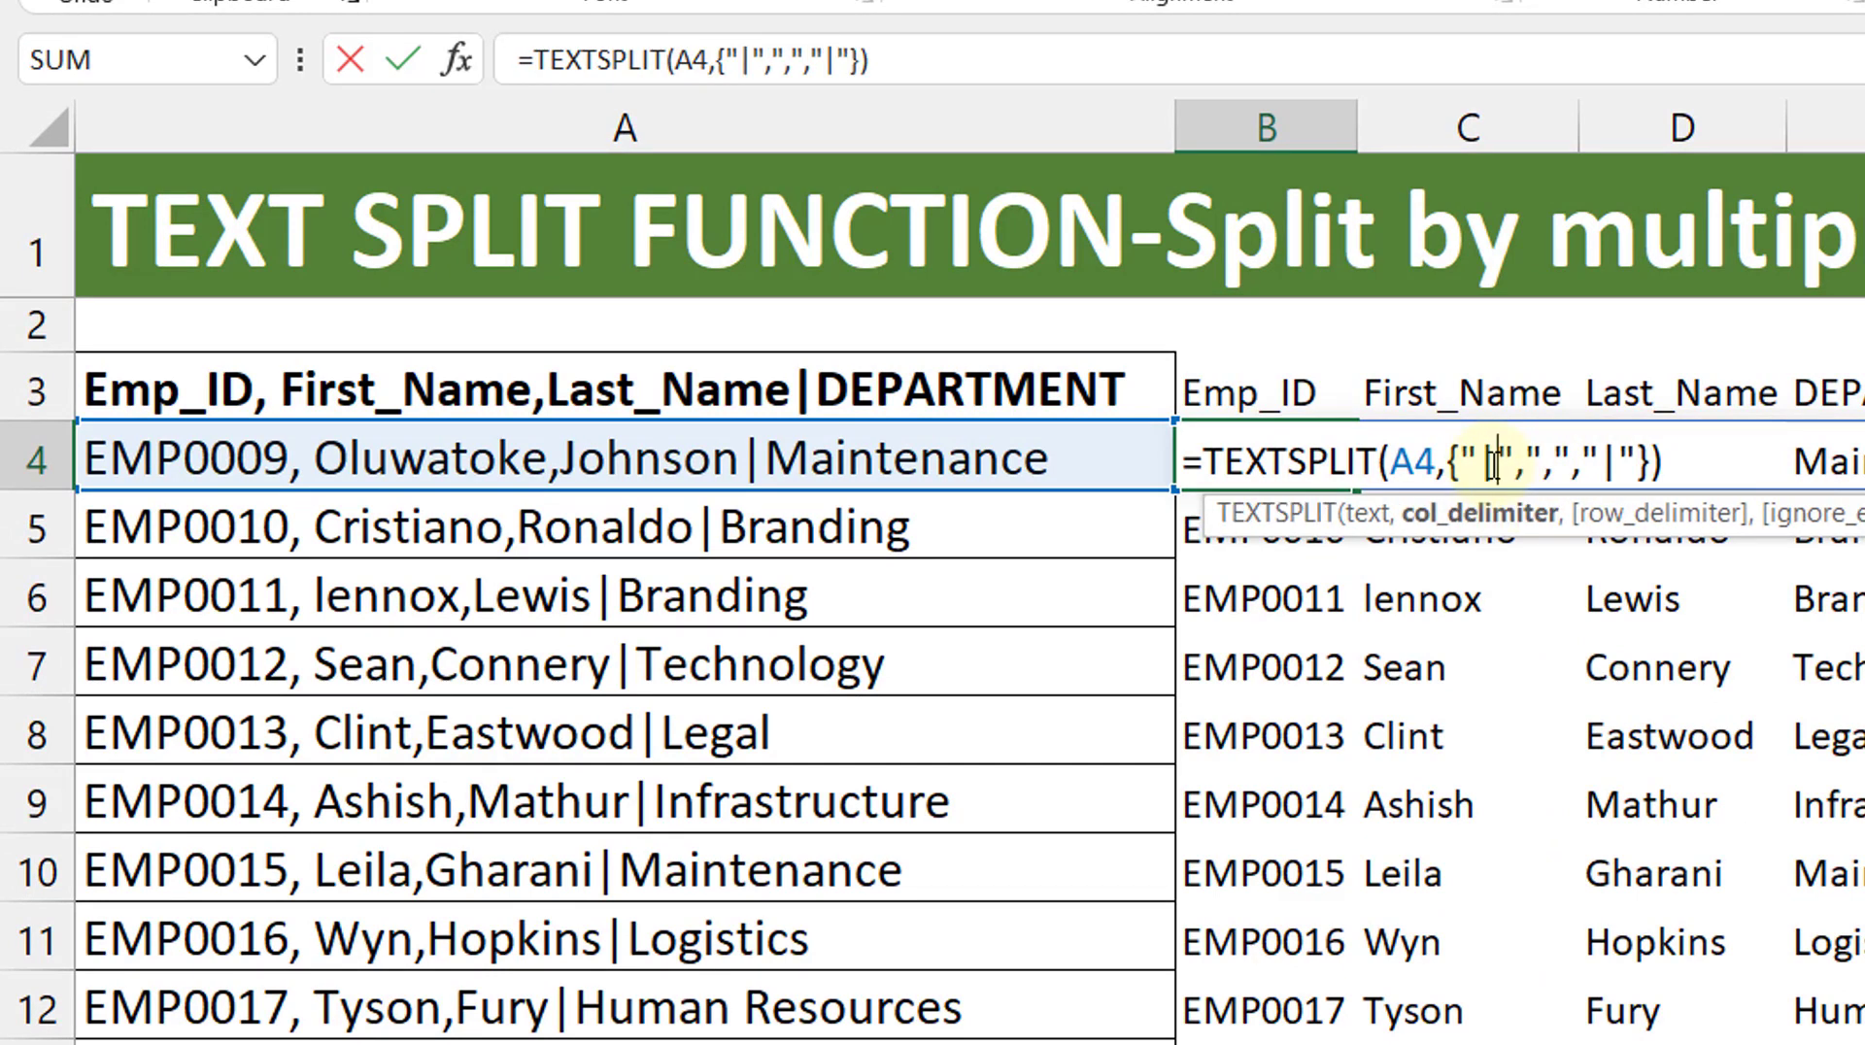
pyautogui.click(1619, 462)
pyautogui.press('BackSpace')
pyautogui.write(',')
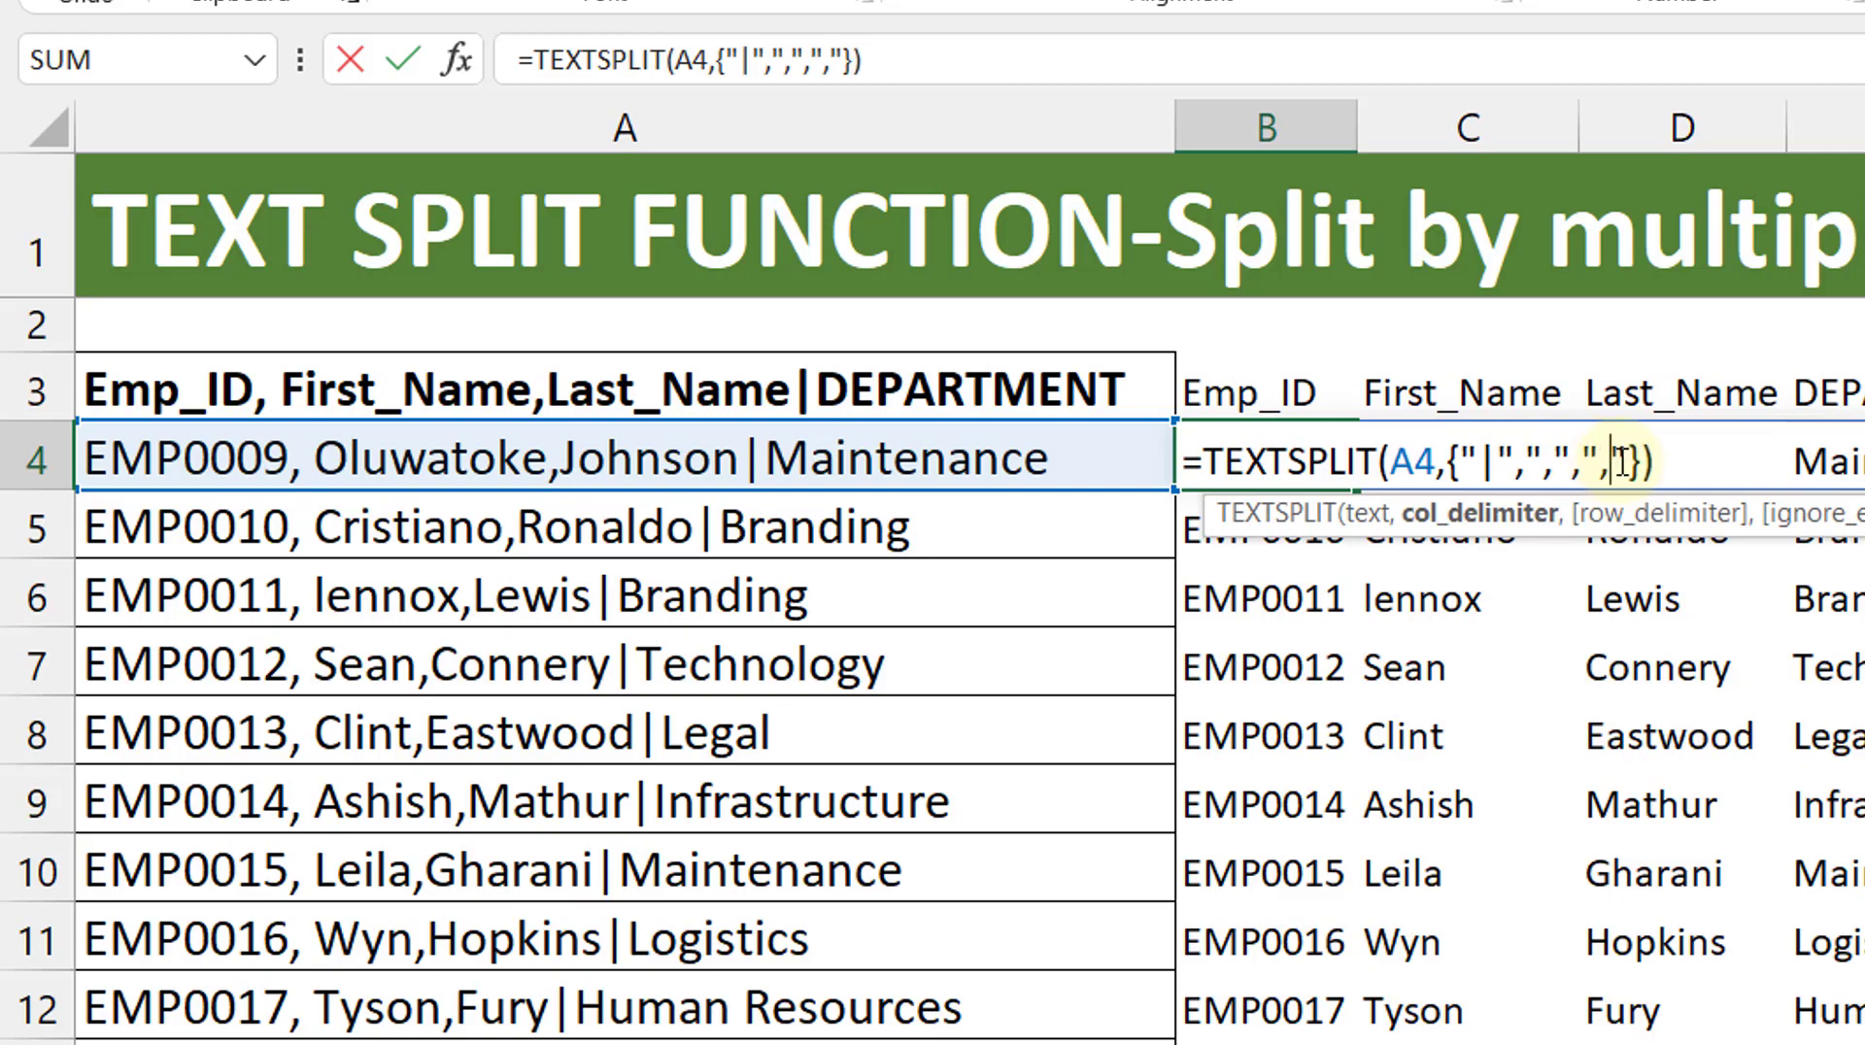
pyautogui.press('Return')
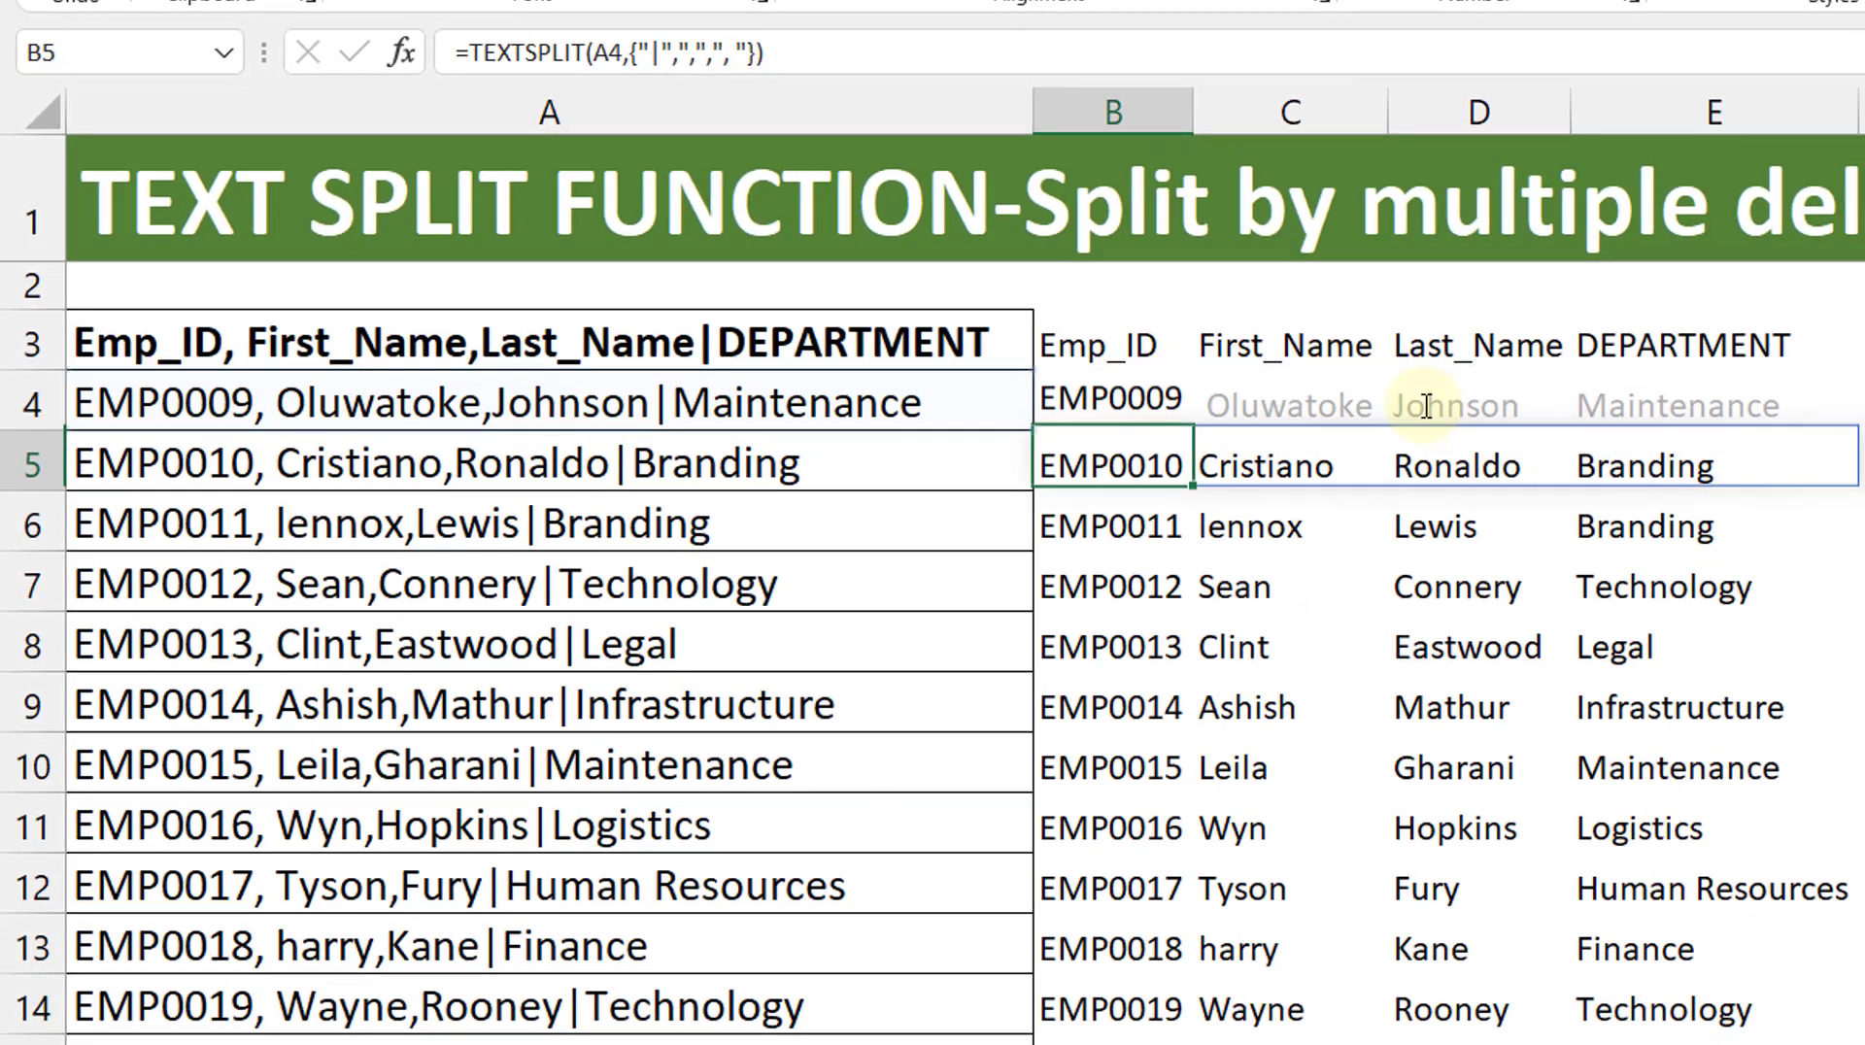
# Copy the updated B4 formula to B5:B21, then go to the SplitRowsColumns sheet
pyautogui.press('Up')
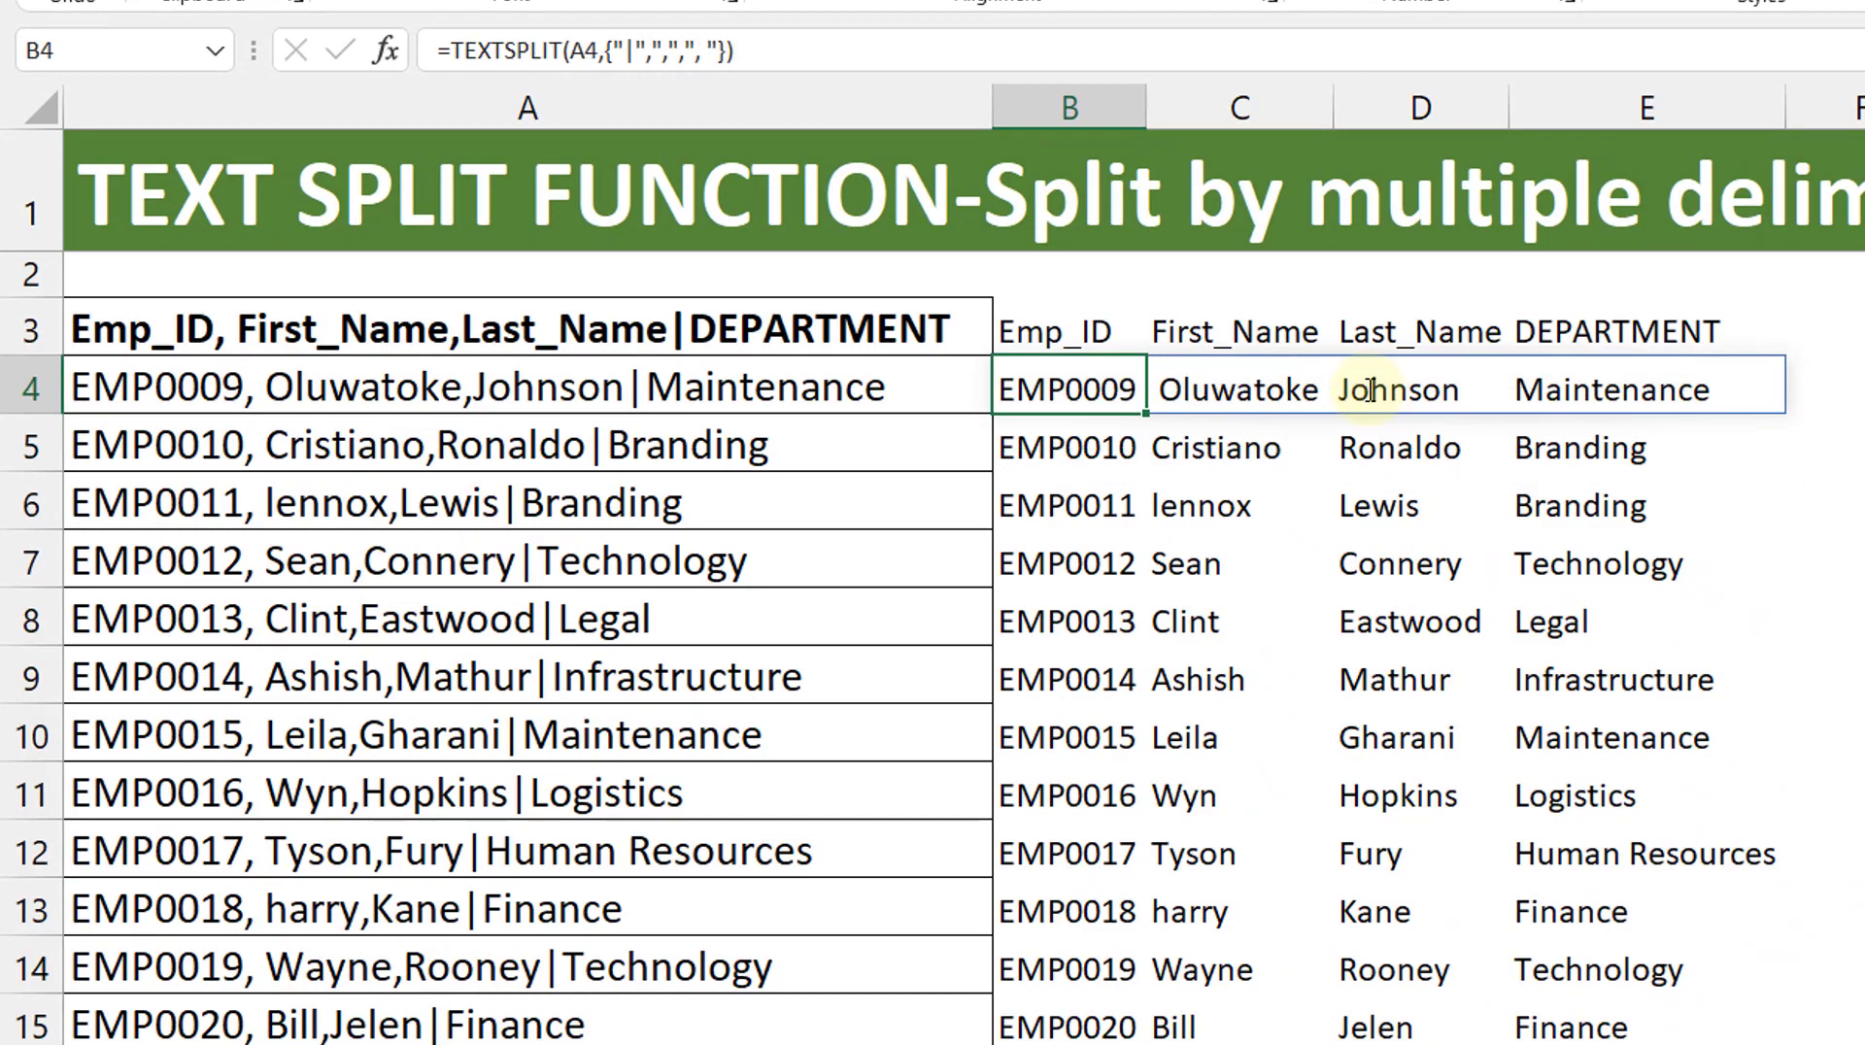
pyautogui.hotkey('ctrl', 'c')
pyautogui.press('Down')
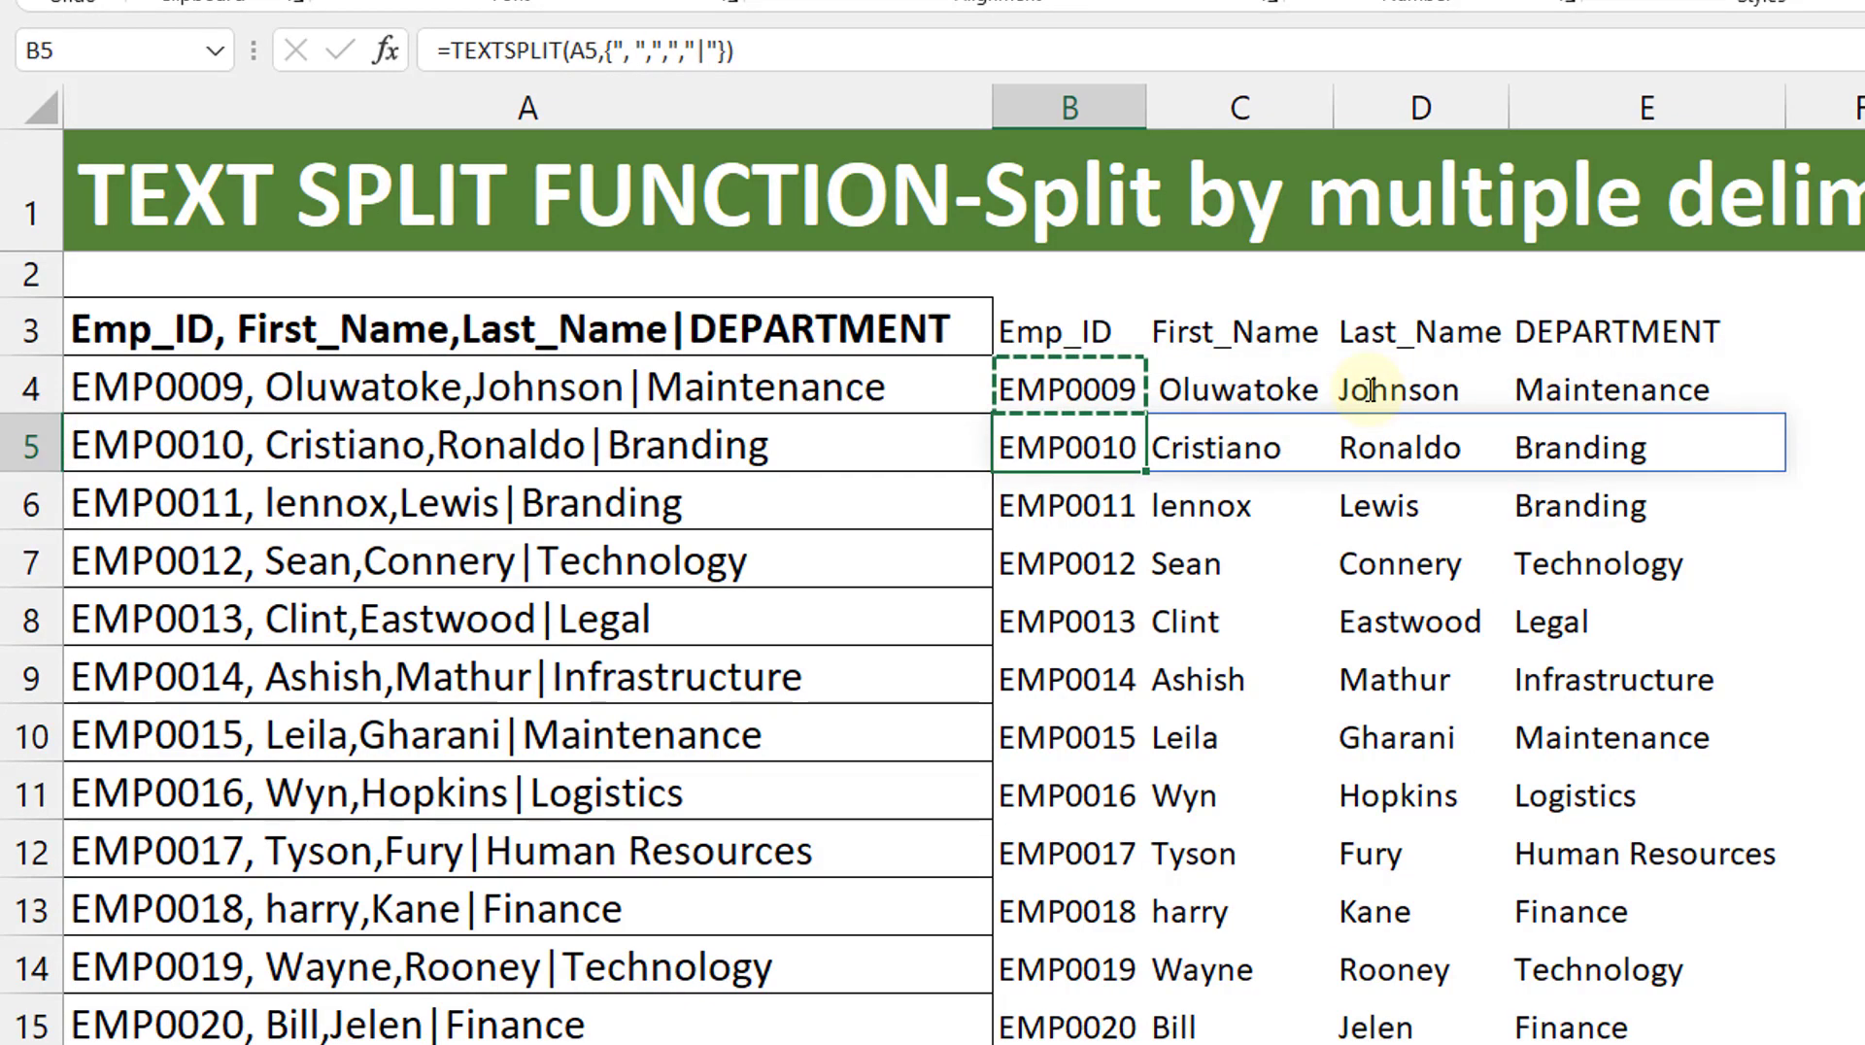
pyautogui.hotkey('ctrl', 'shift', 'Down')
pyautogui.hotkey('ctrl', 'v')
pyautogui.press('Up')
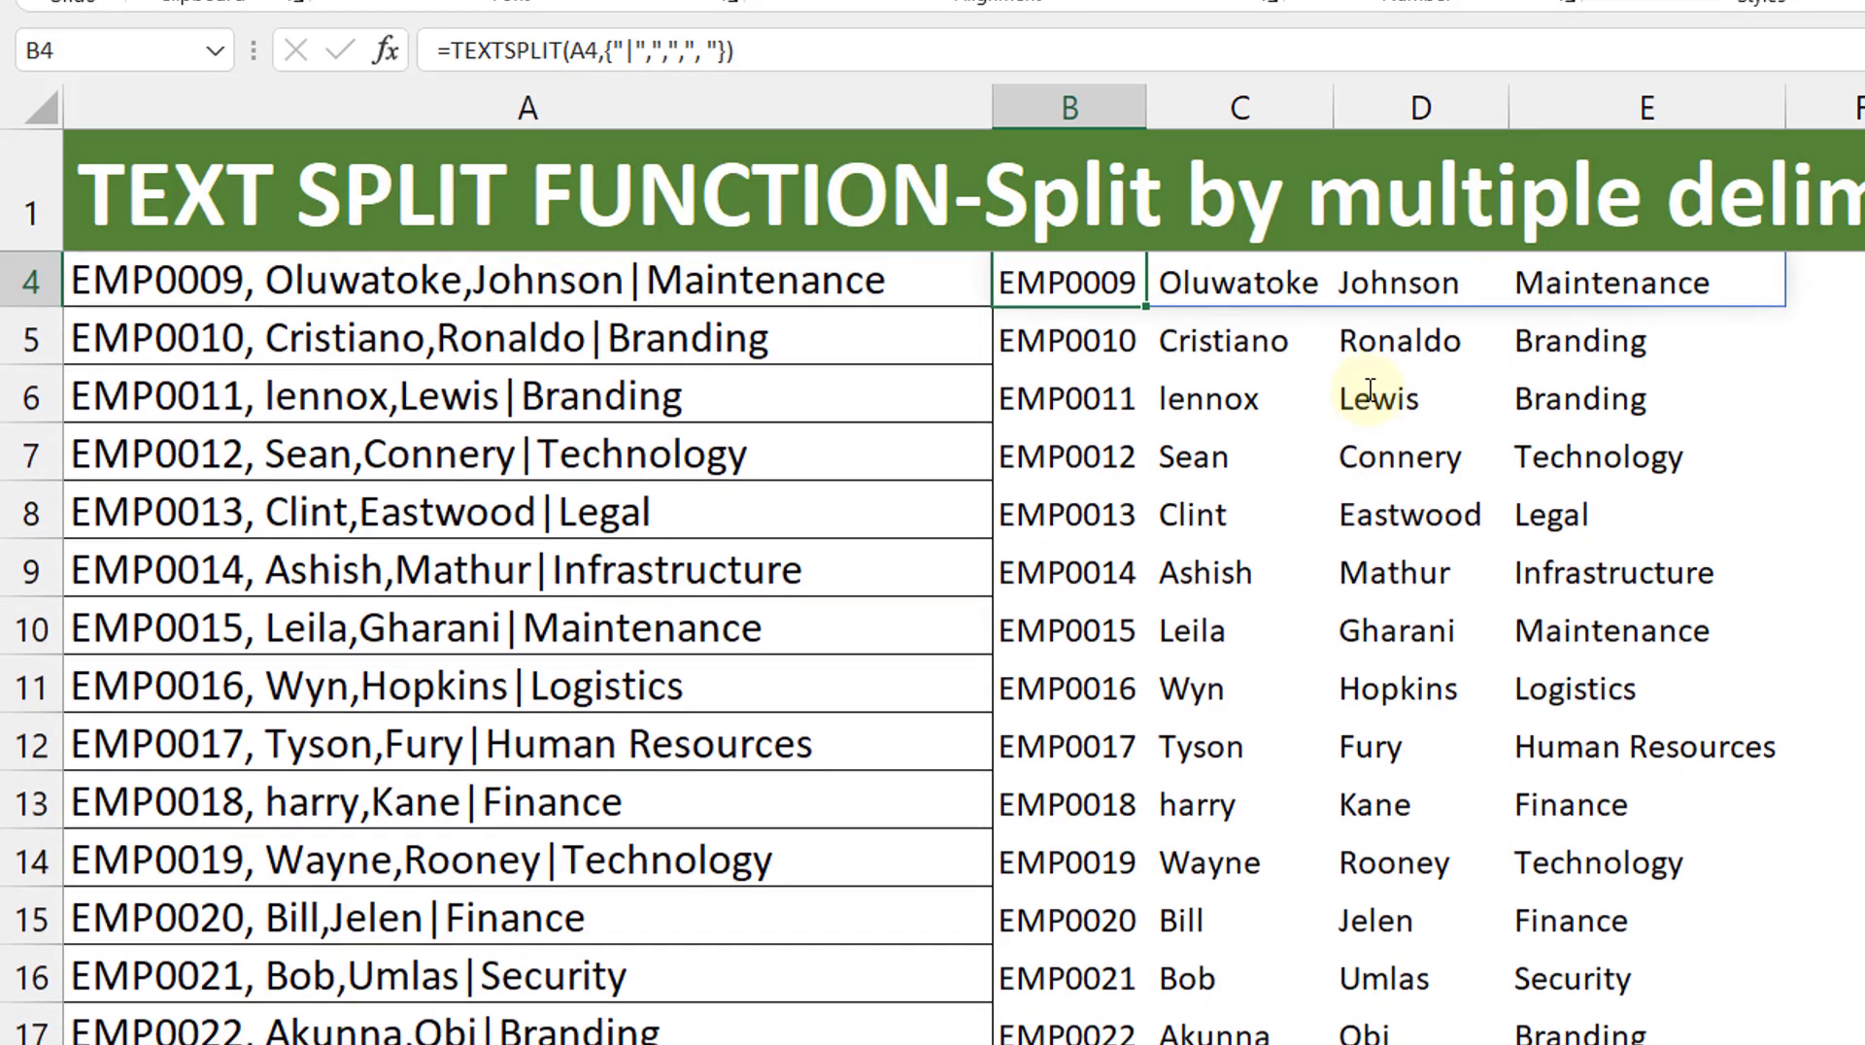
pyautogui.press('Down')
pyautogui.press('Up')
pyautogui.press('Up')
pyautogui.press('Up')
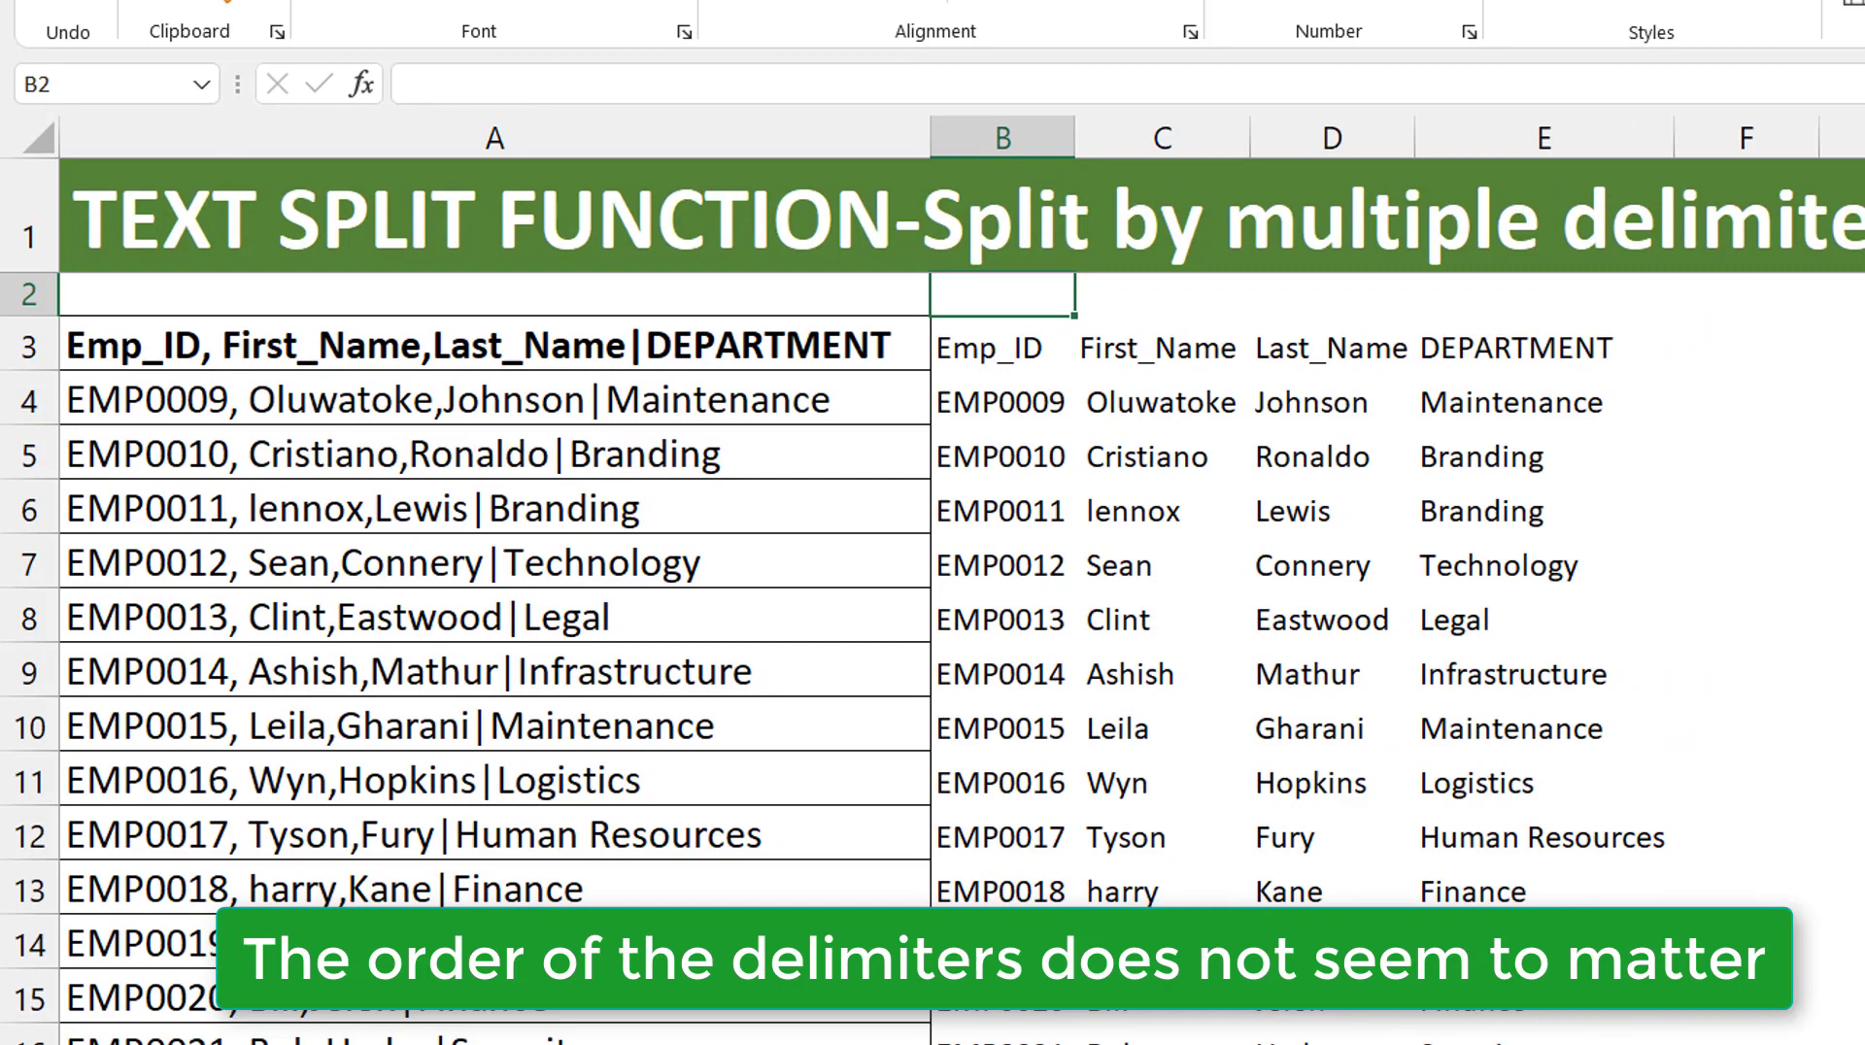
pyautogui.click(685, 951)
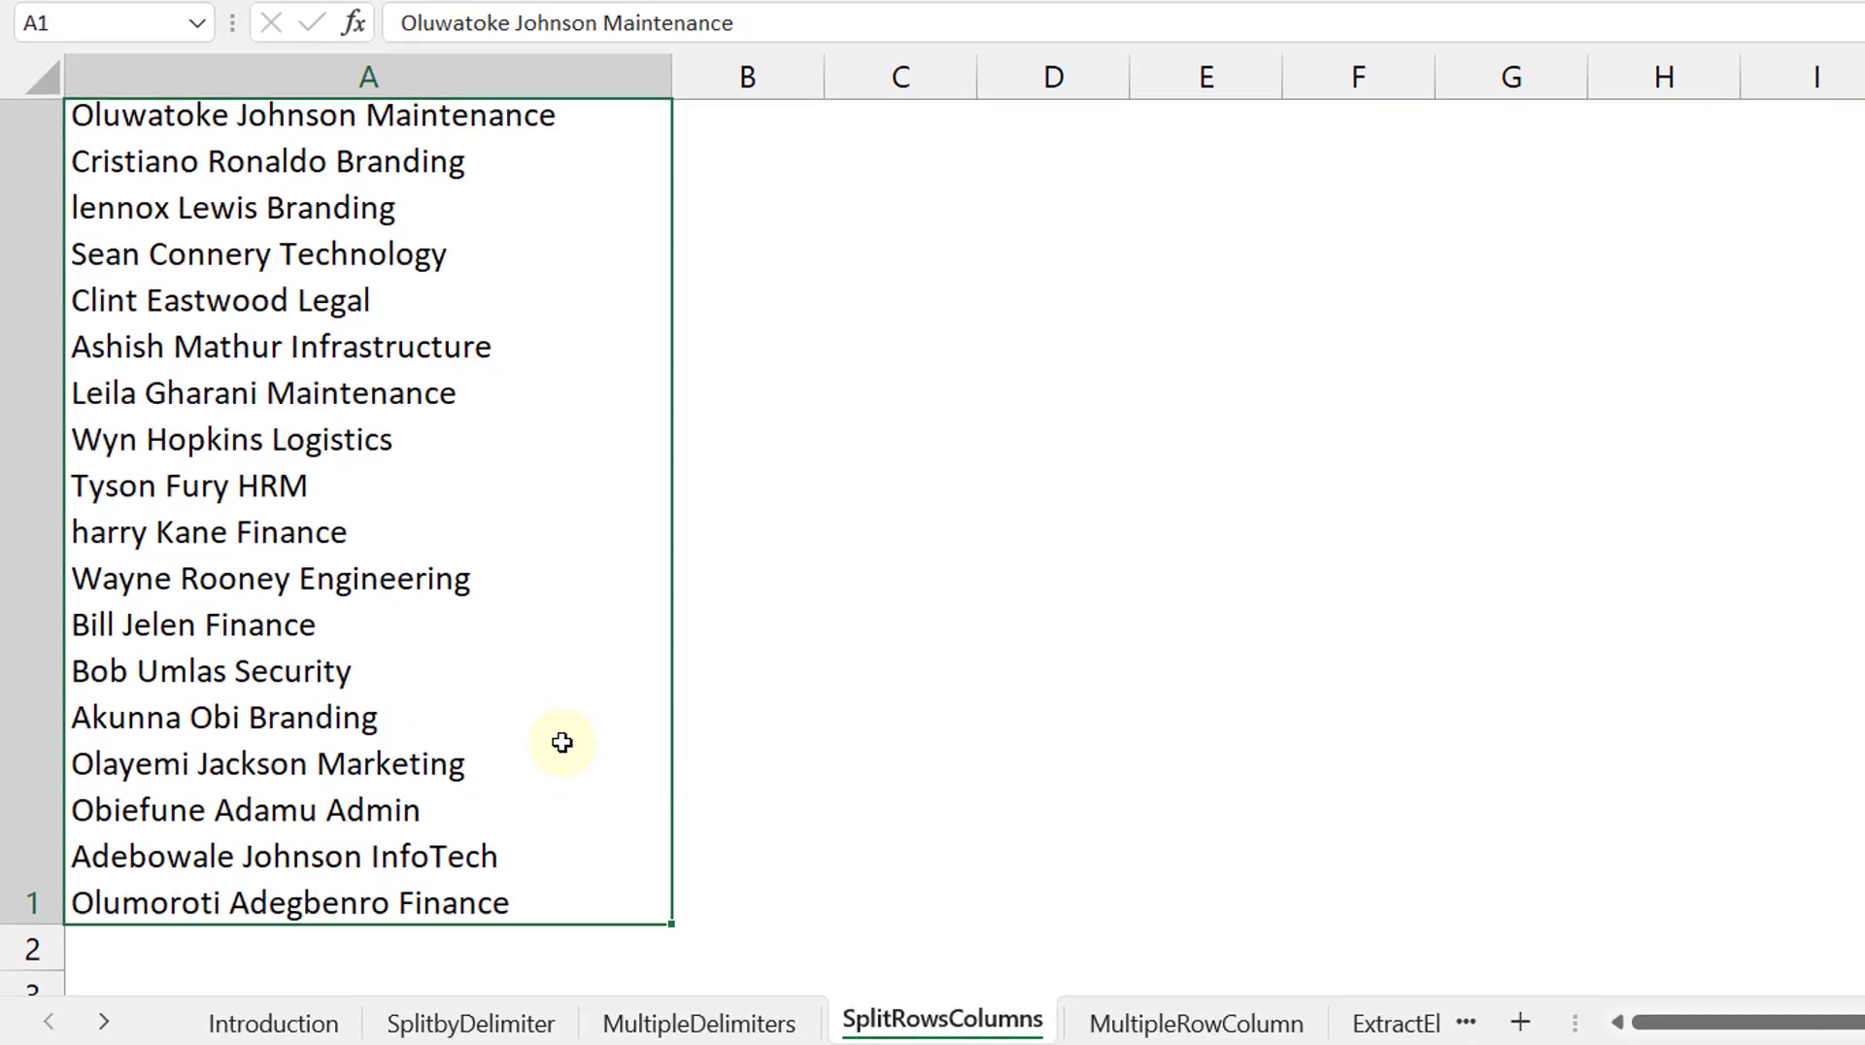
# Enter =TEXTSPLIT(A1," ",vhar(10)) in B2 to split A1 at spaces and line breaks
pyautogui.click(767, 934)
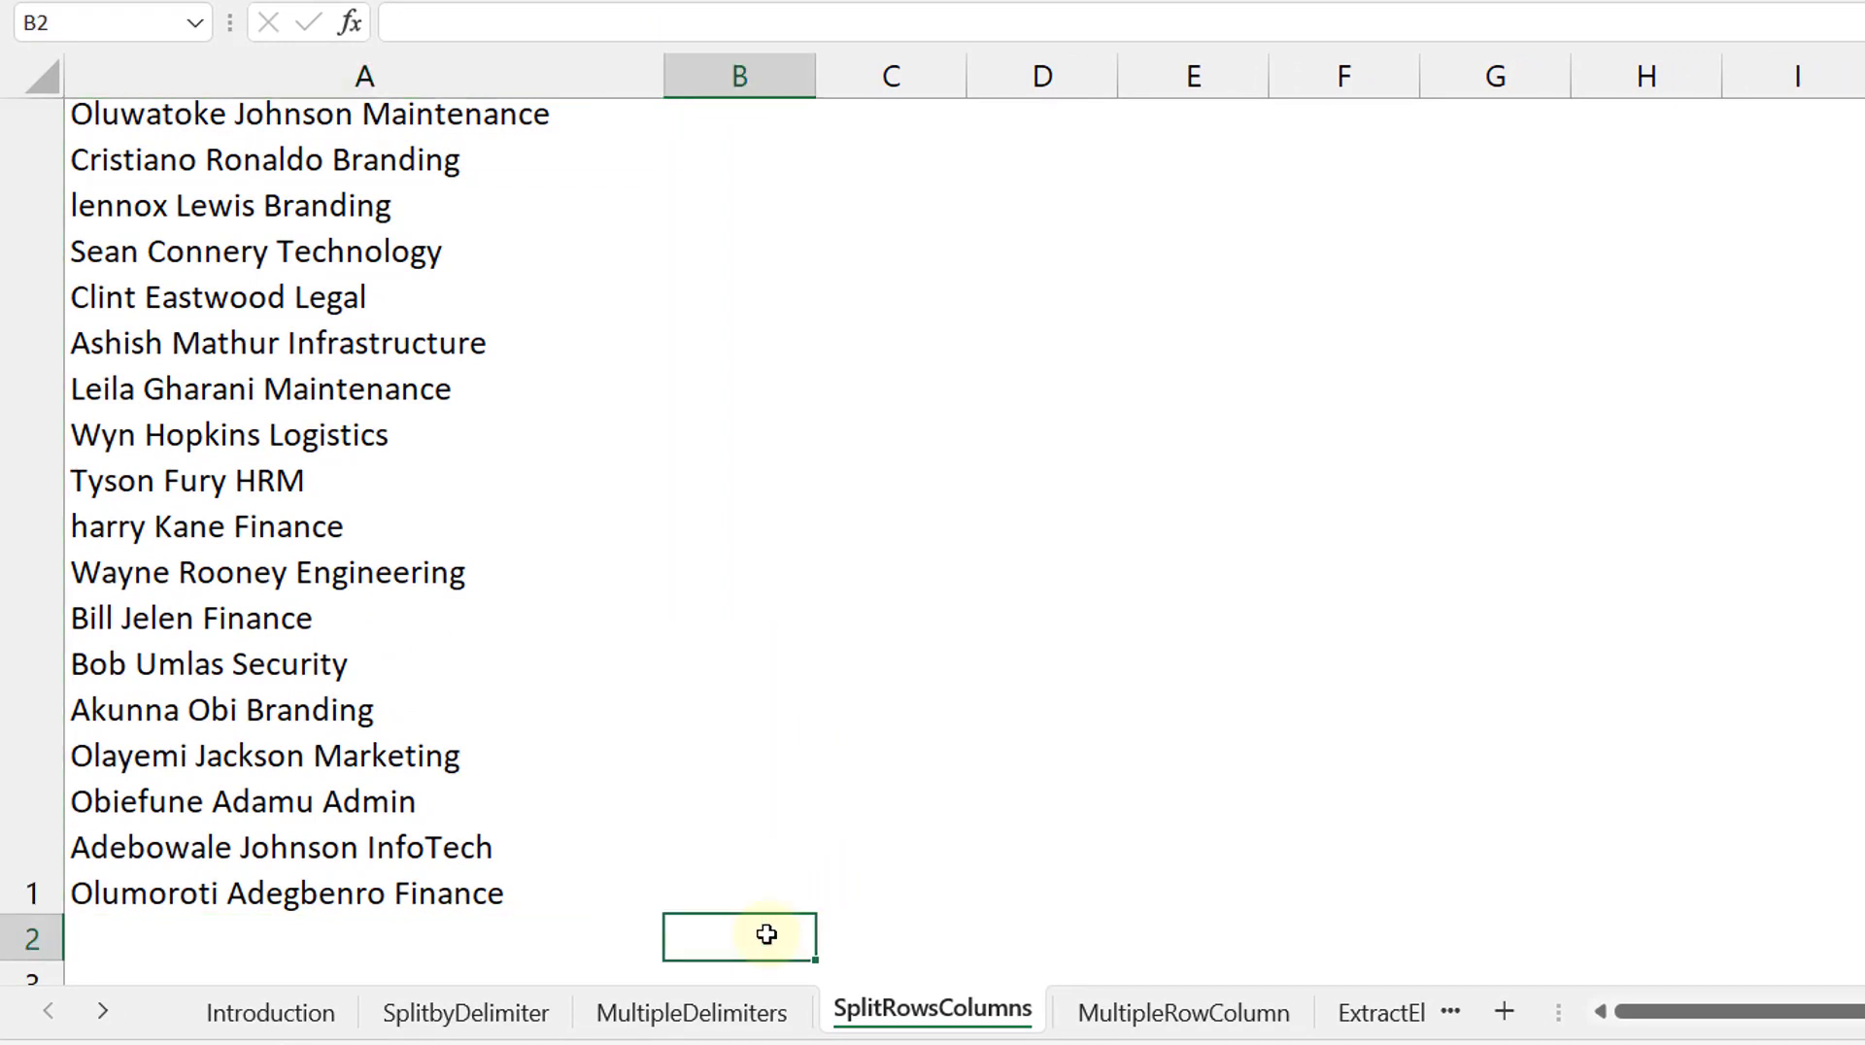
pyautogui.write('=textspl')
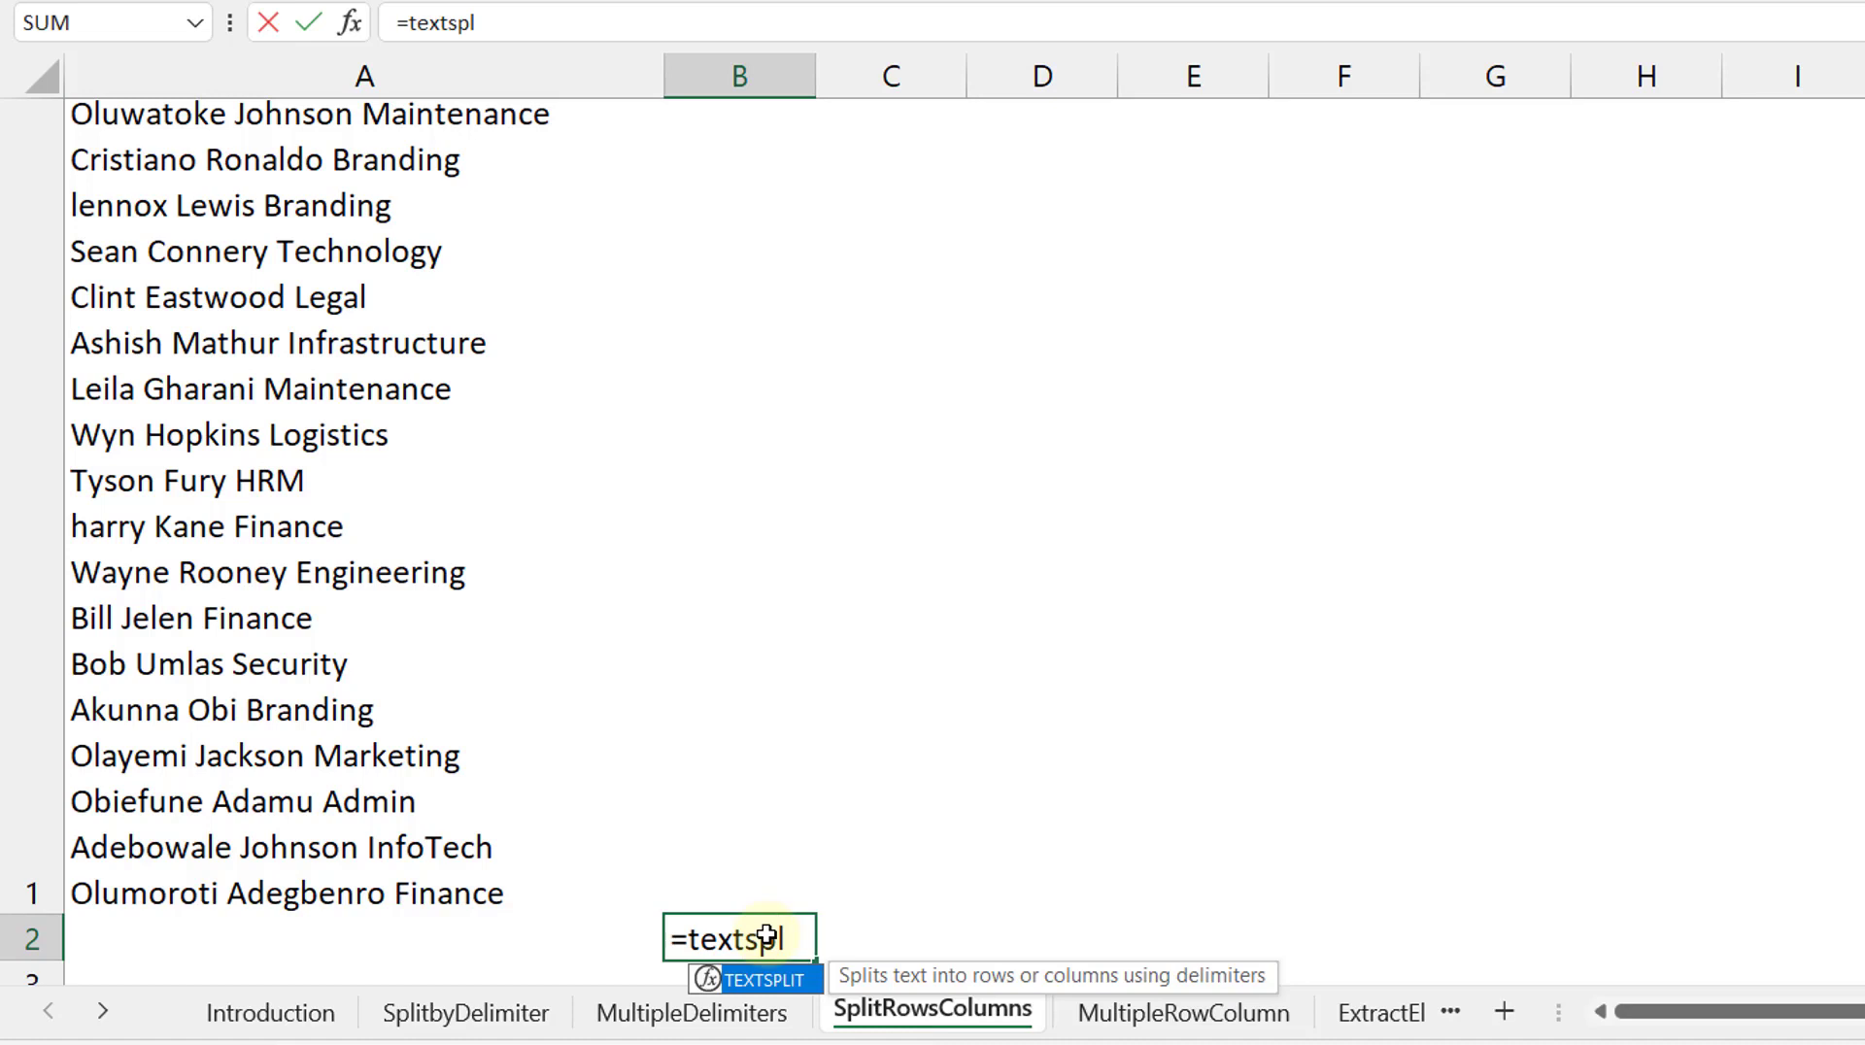
pyautogui.press('Tab')
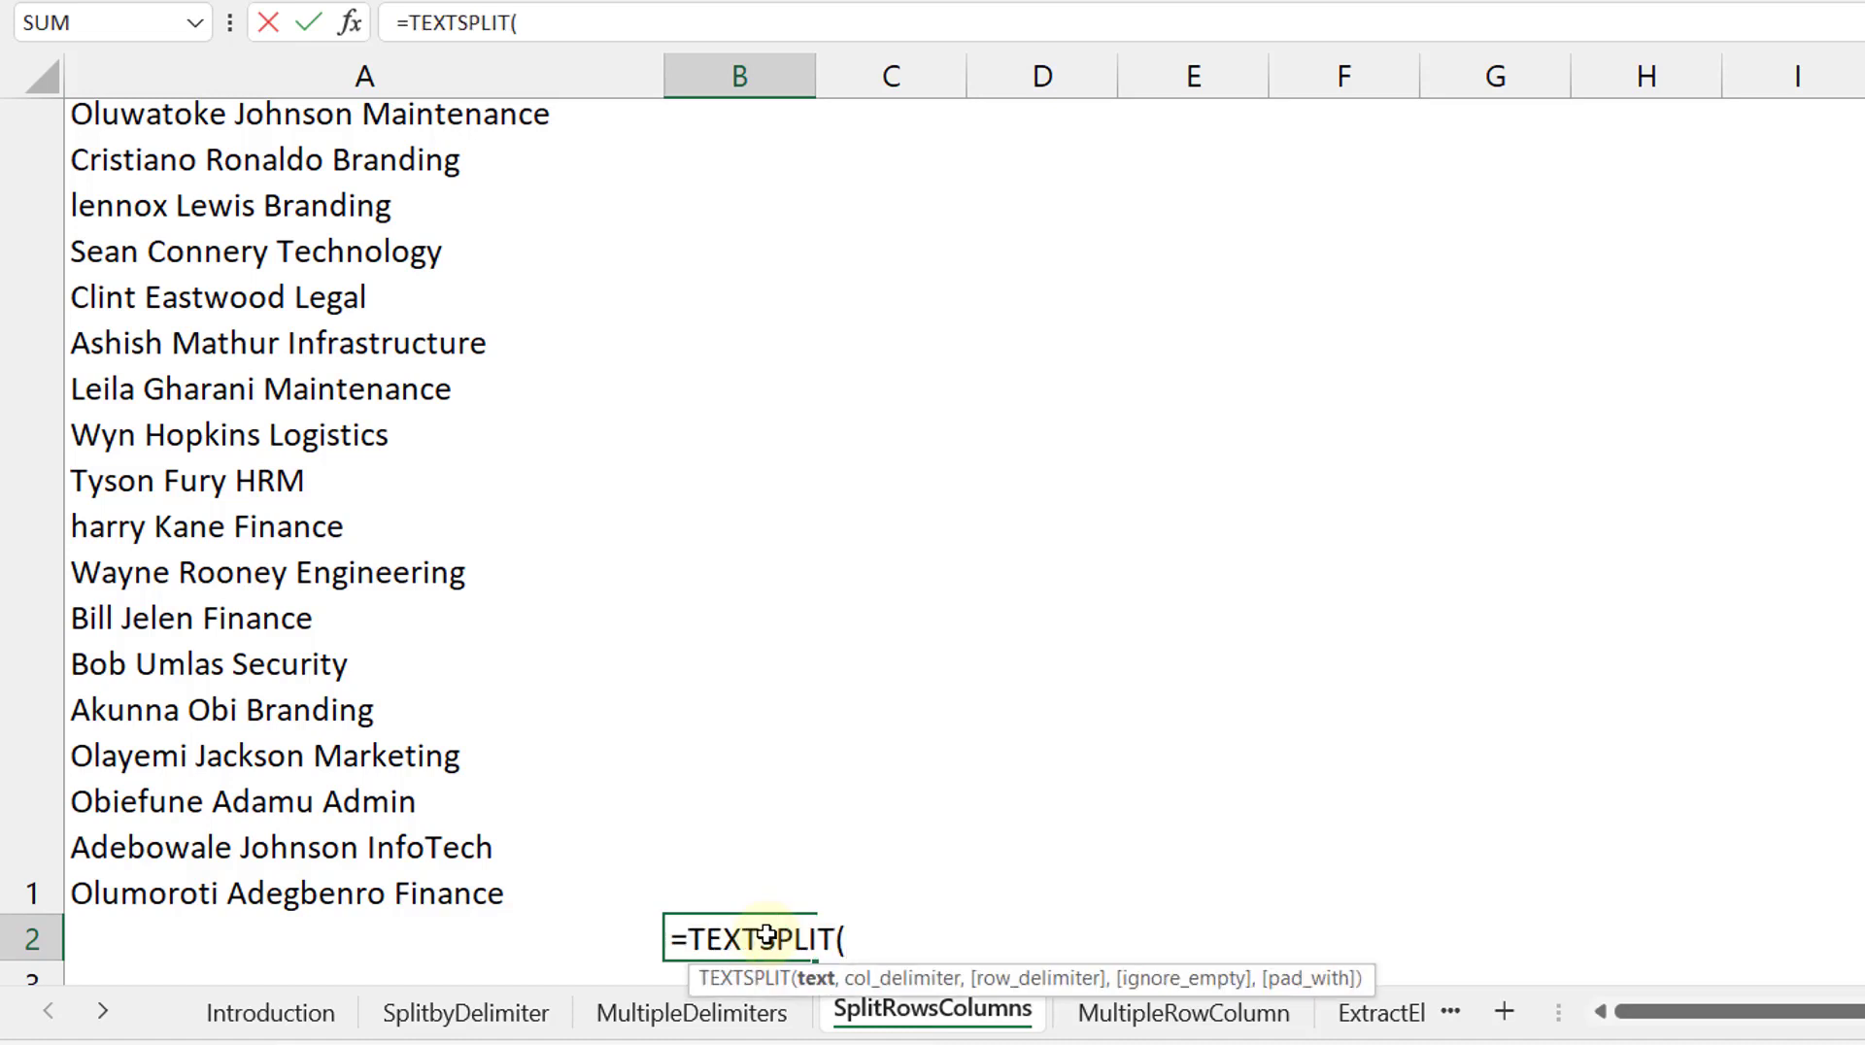
pyautogui.click(437, 365)
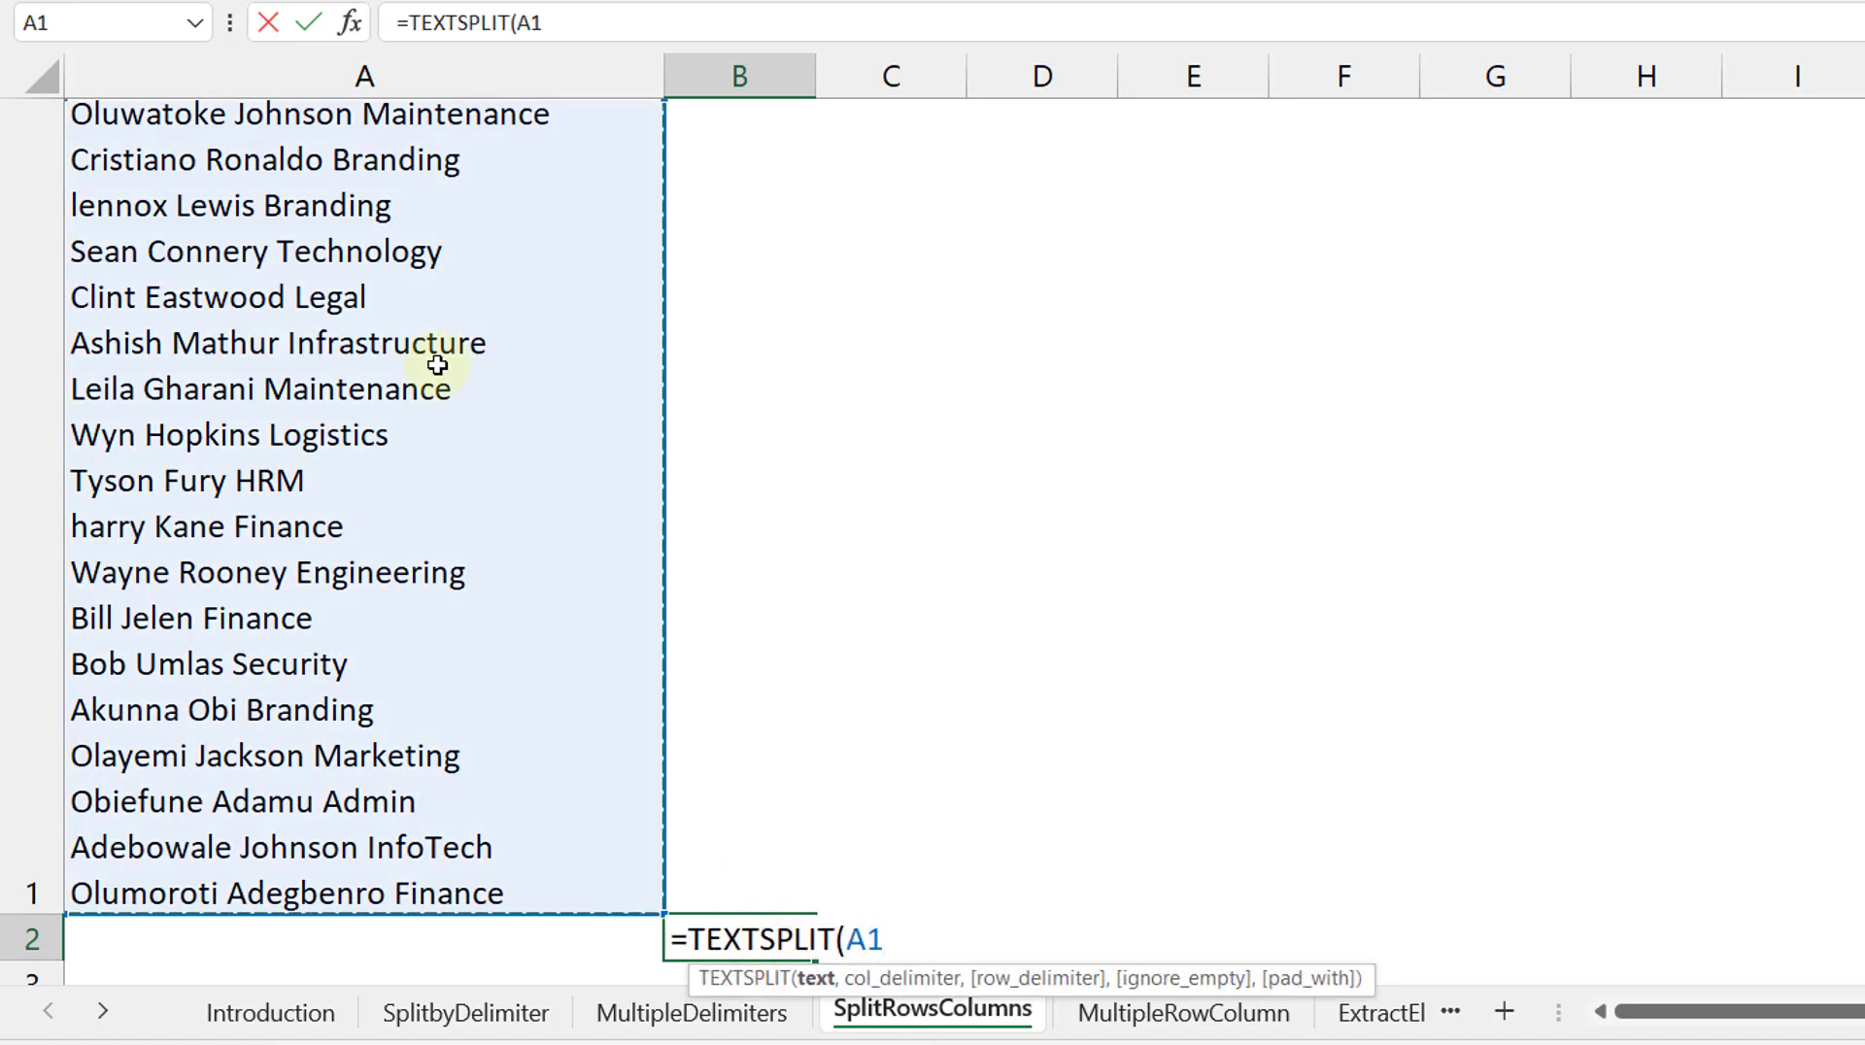
pyautogui.write(',')
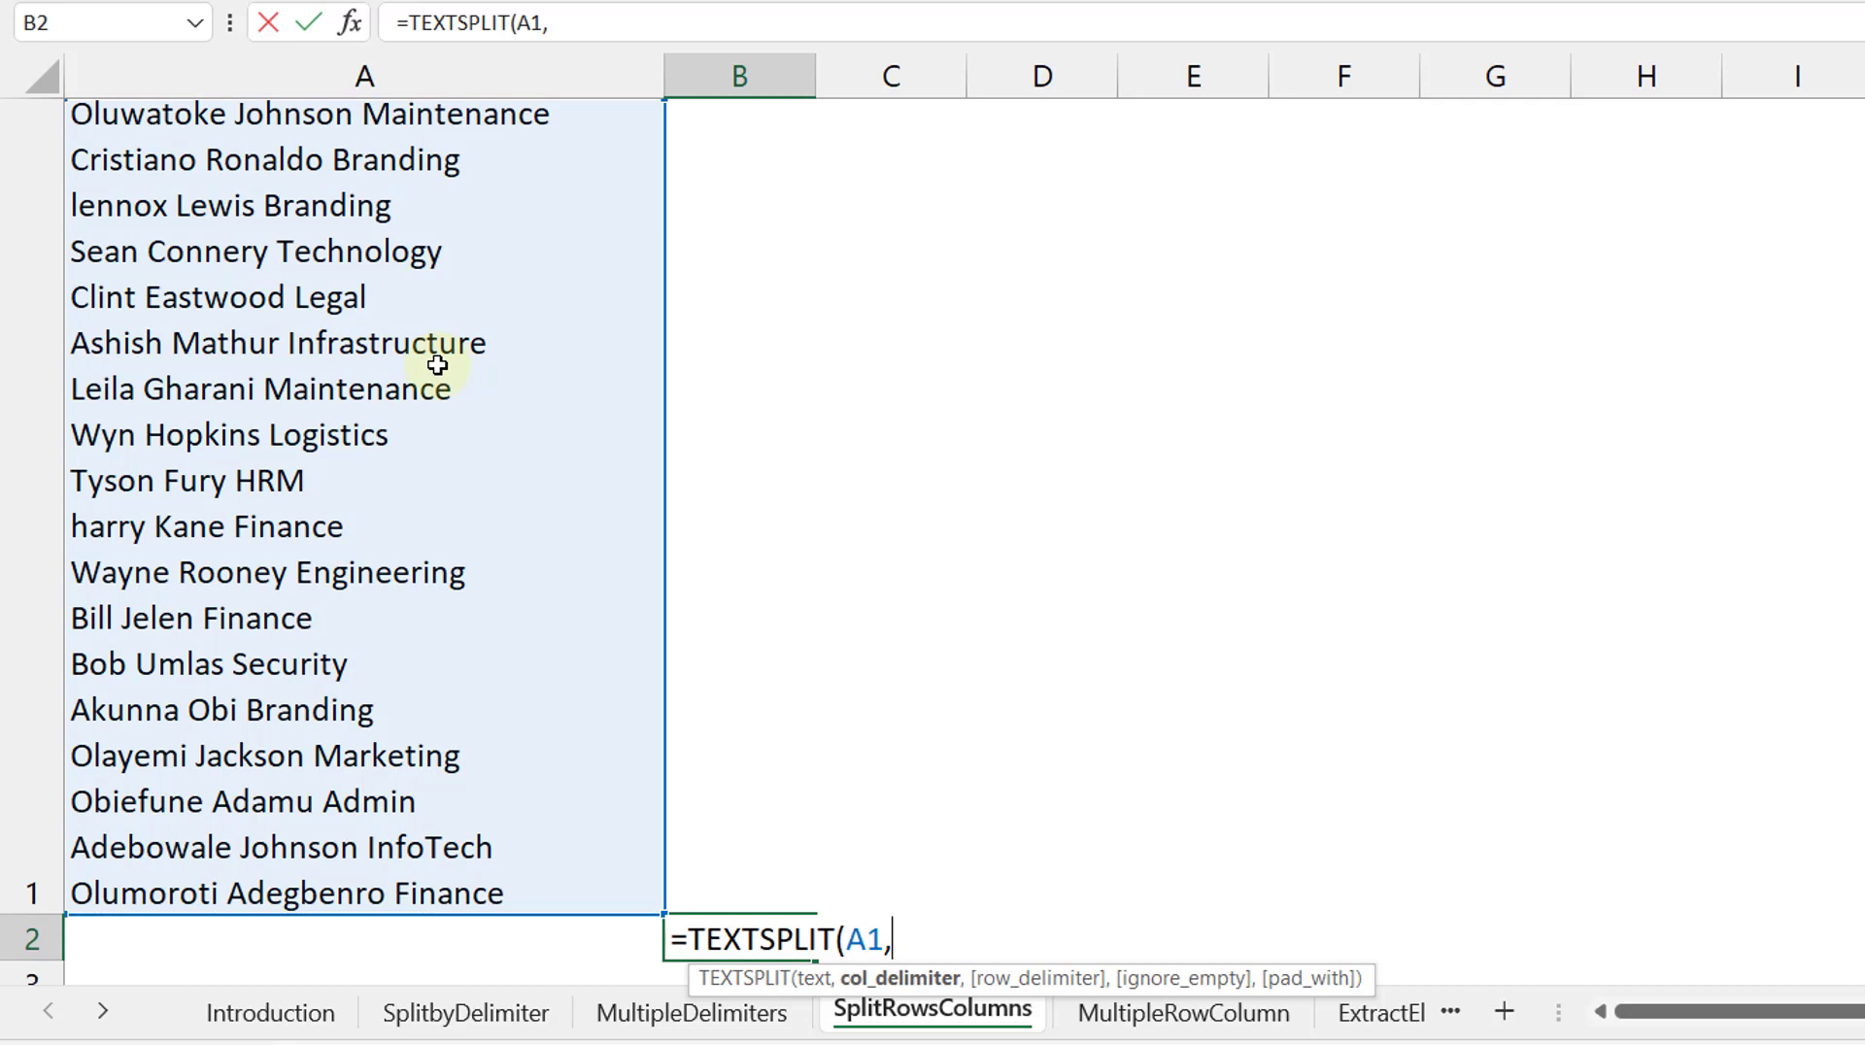
pyautogui.write('" ",')
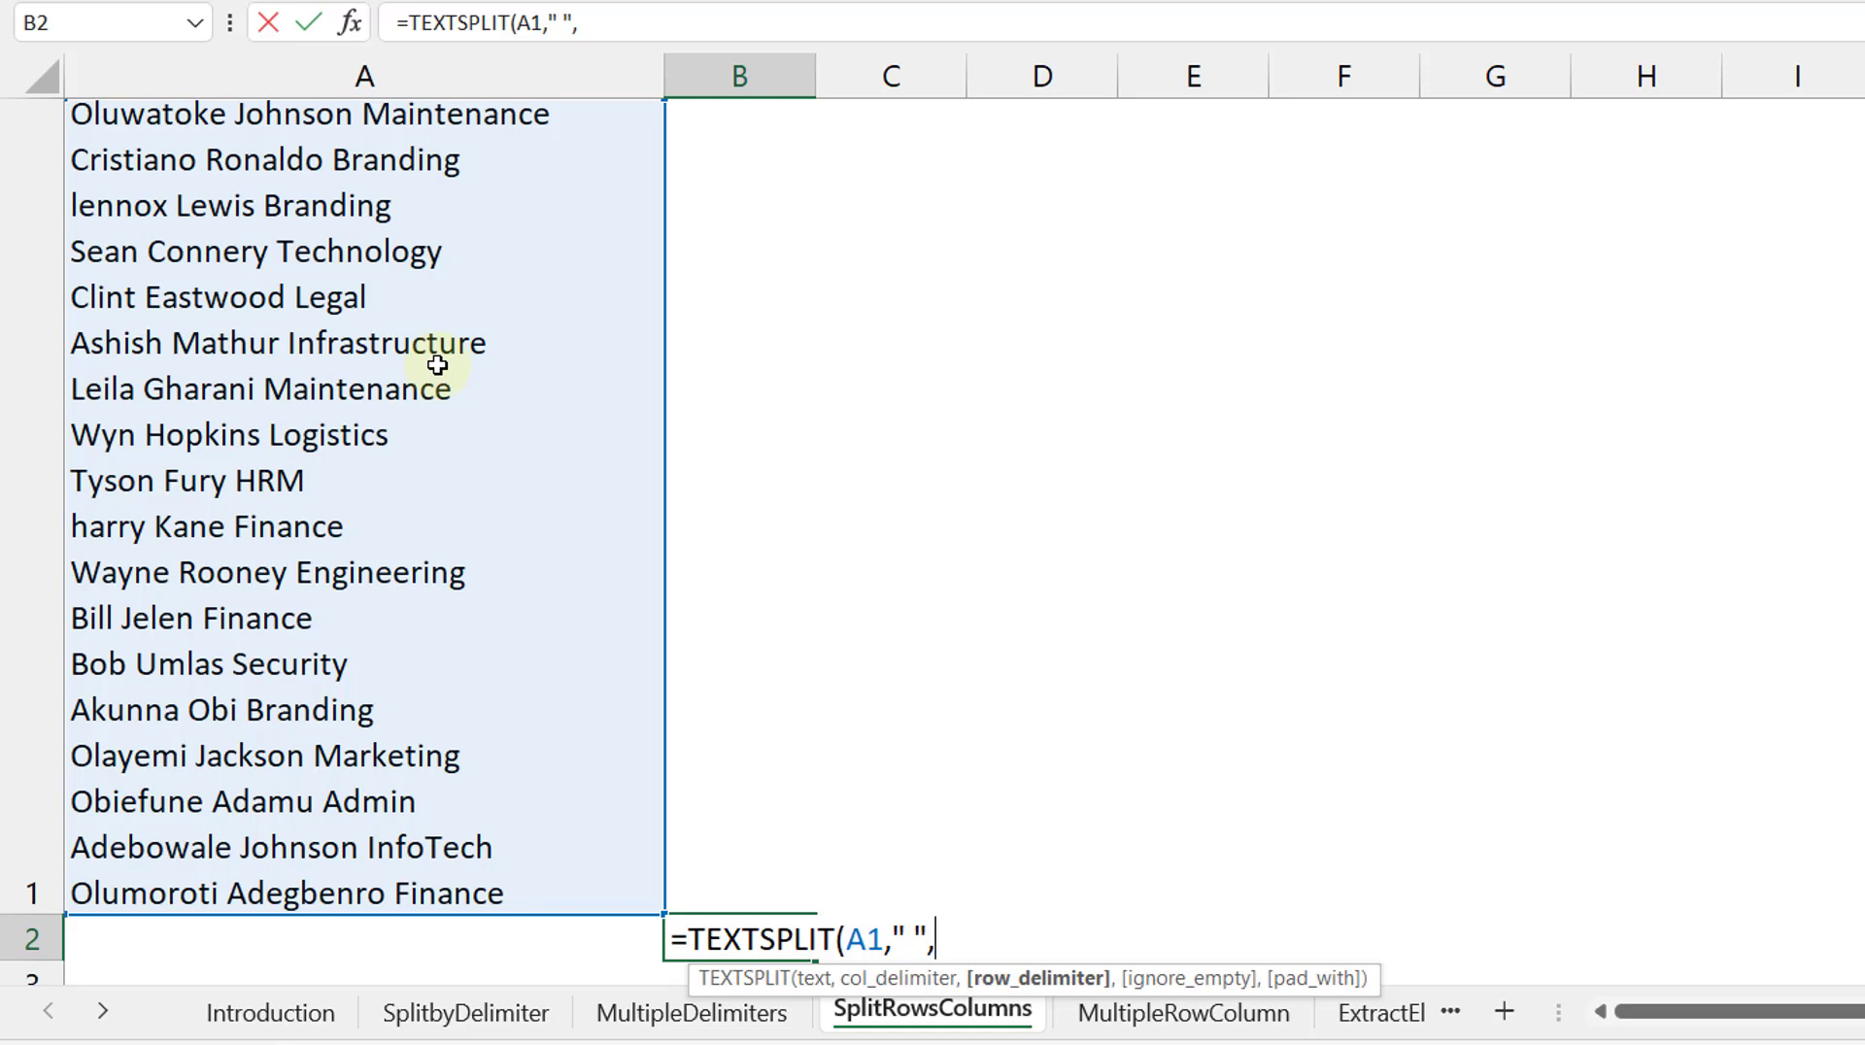
pyautogui.write('vhar')
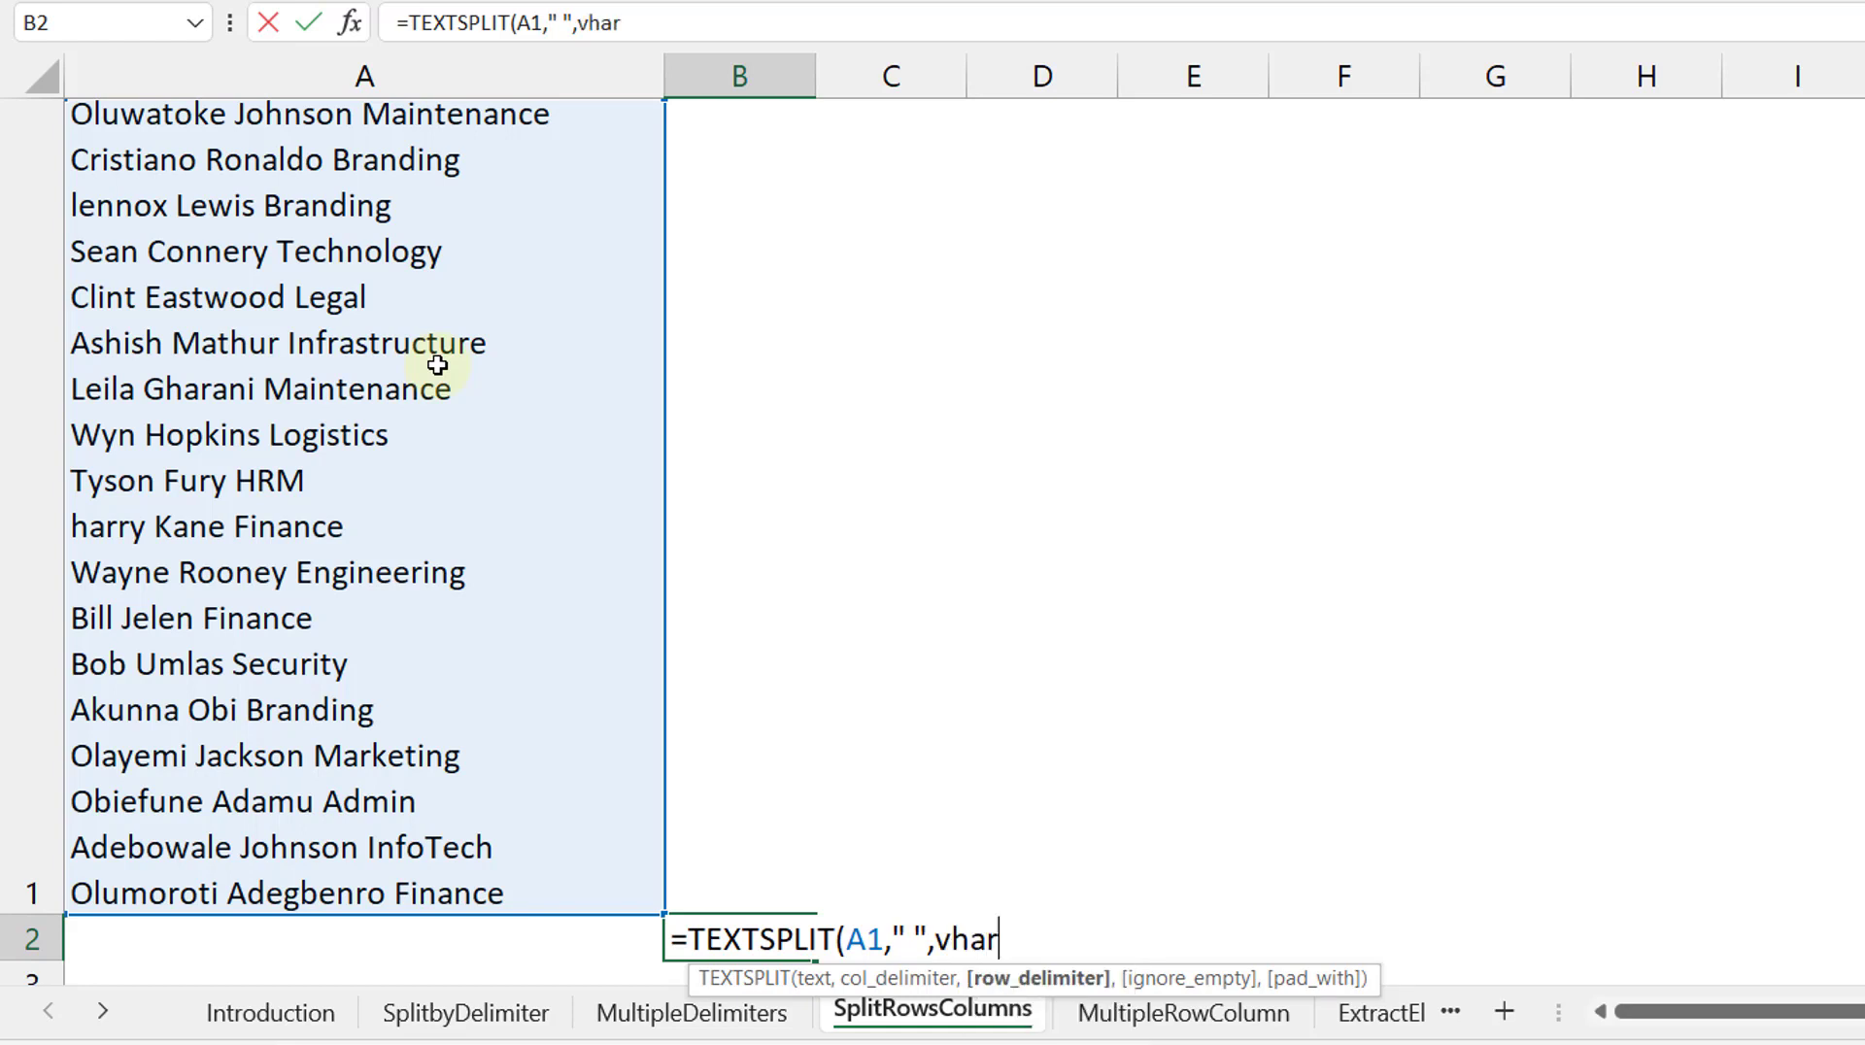
pyautogui.write('(10))')
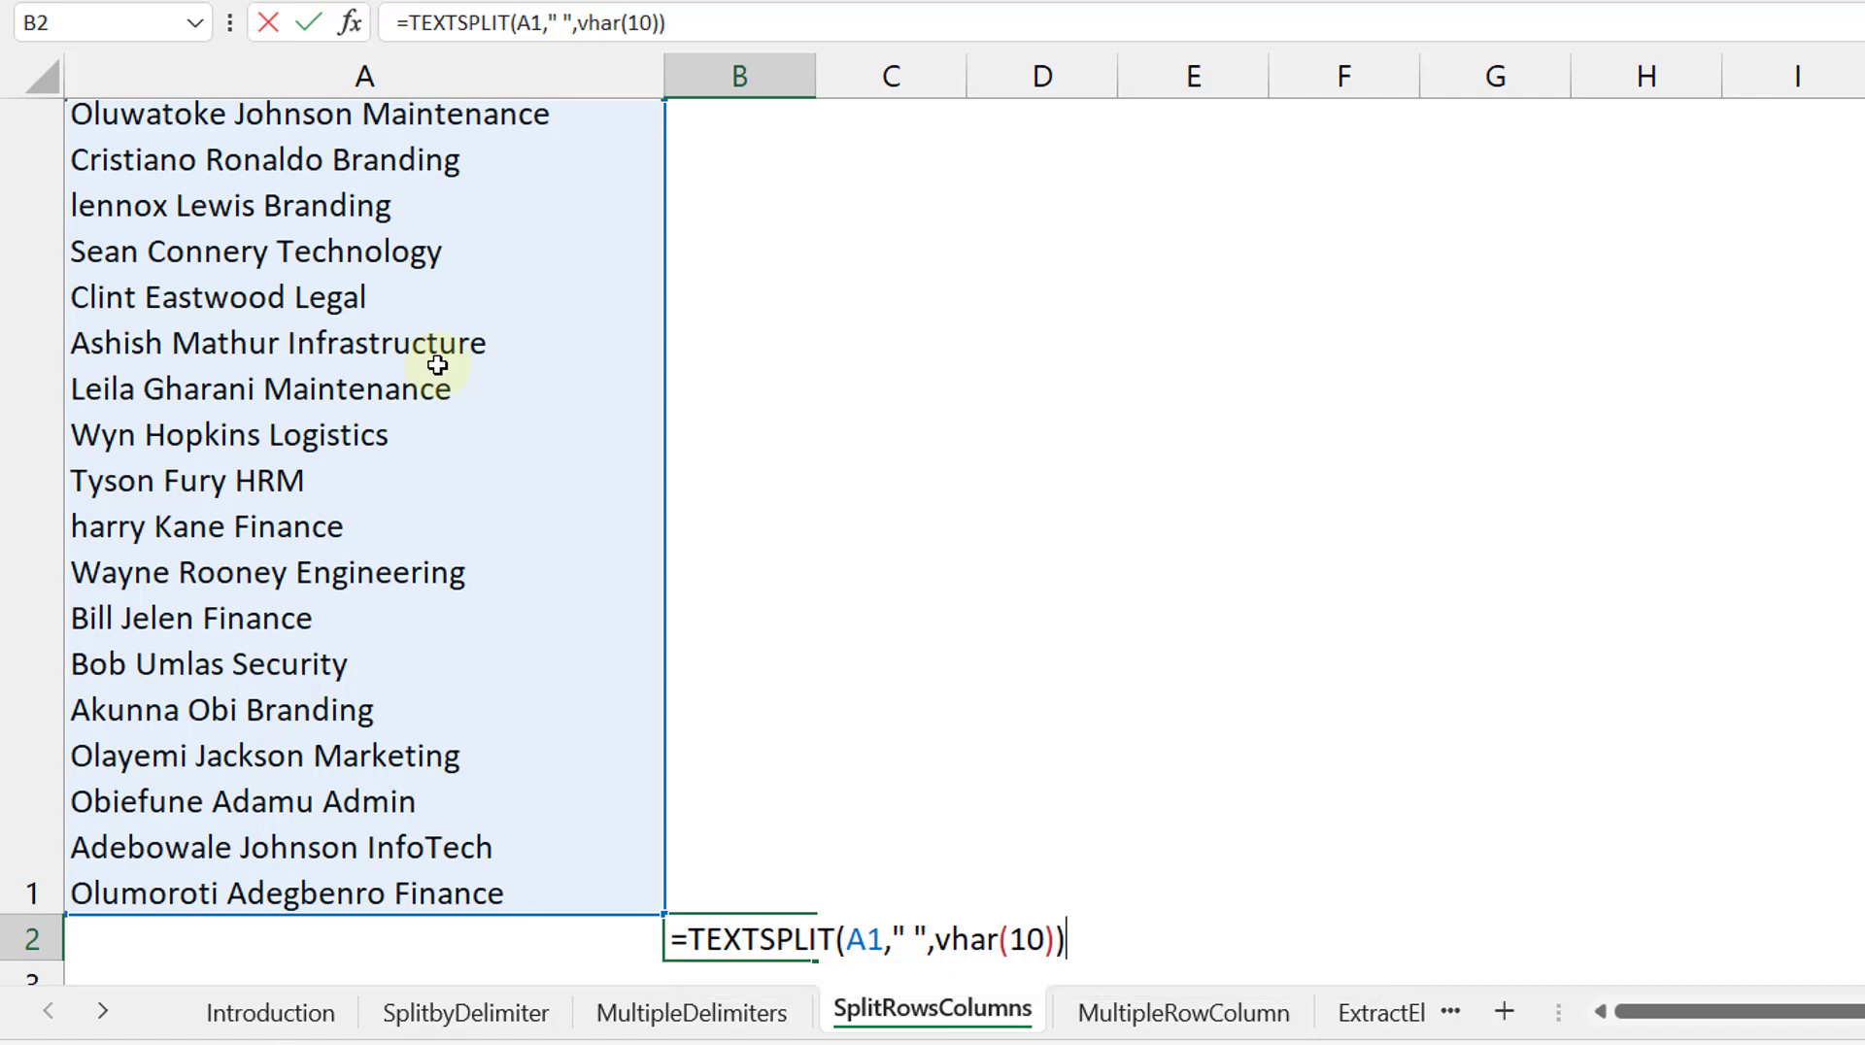
pyautogui.press('Return')
# Fix the #NAME? error by correcting vhar to CHAR in the B2 formula
pyautogui.scroll(-2, 437, 365)
pyautogui.press('Up')
pyautogui.scroll(5, 437, 366)
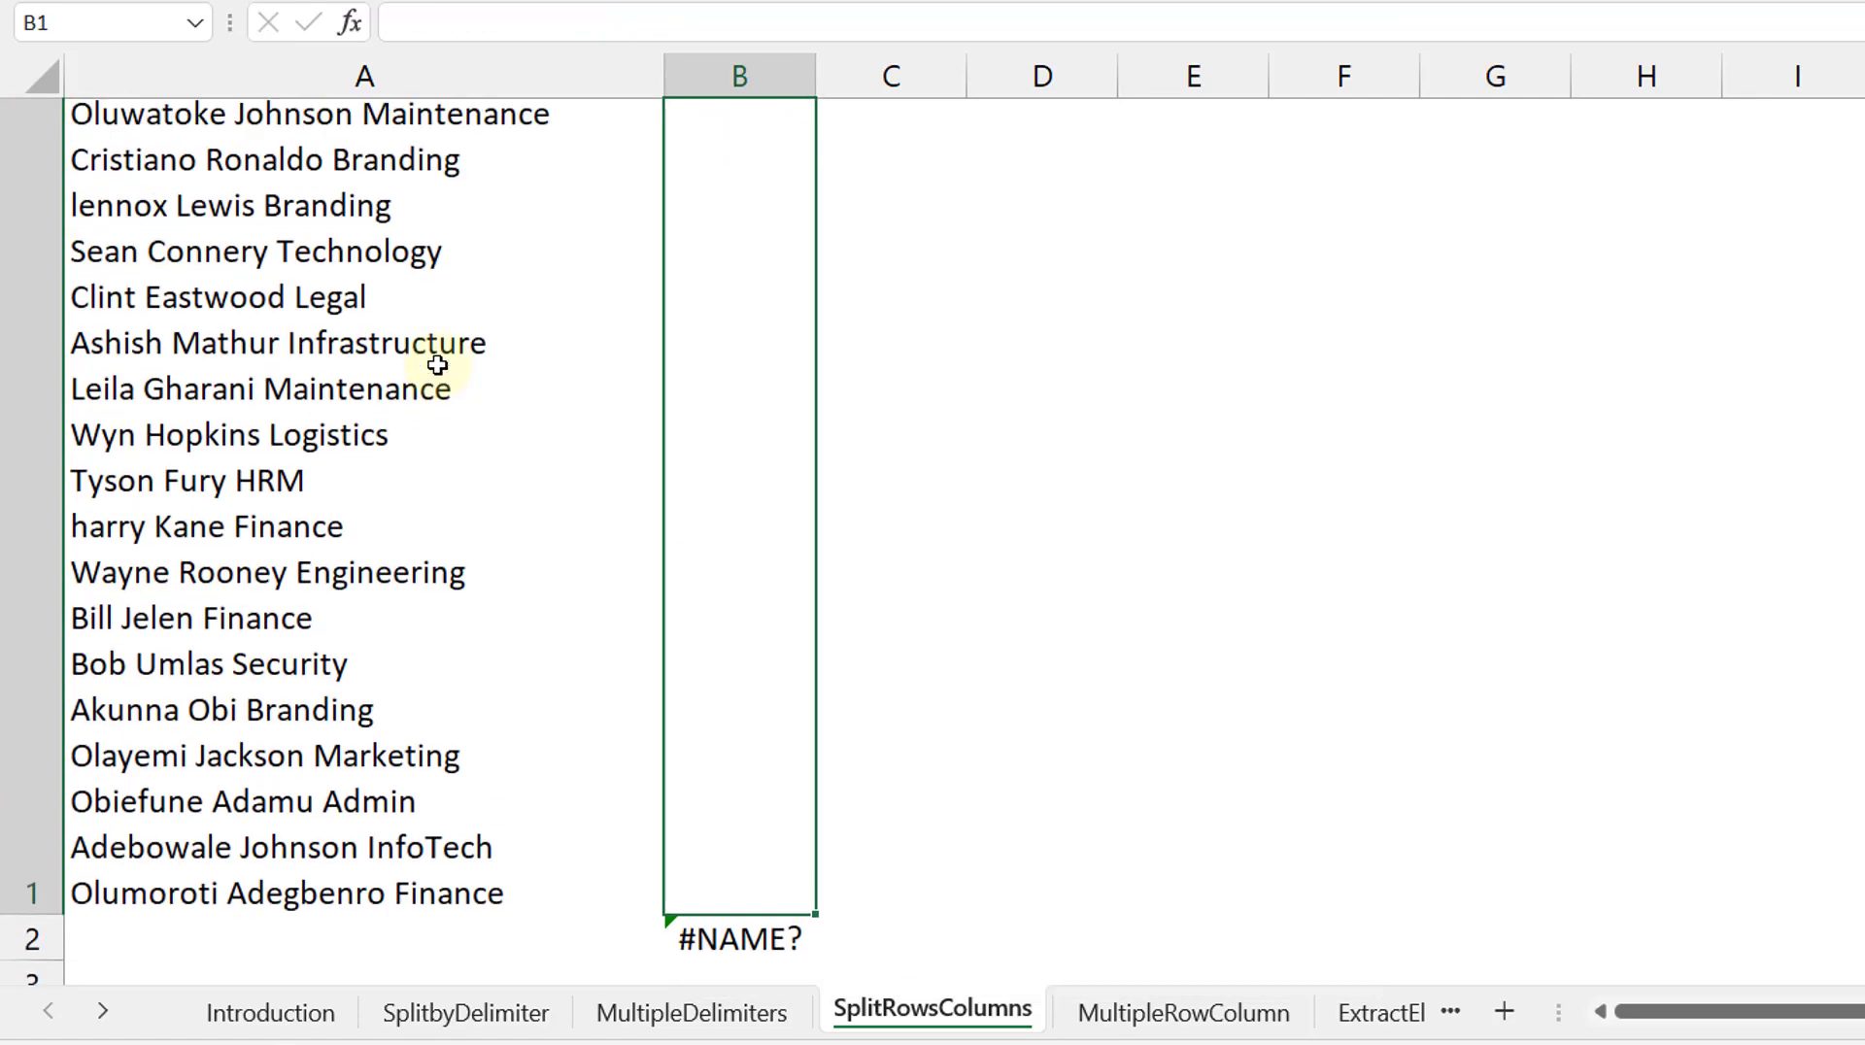
pyautogui.click(587, 30)
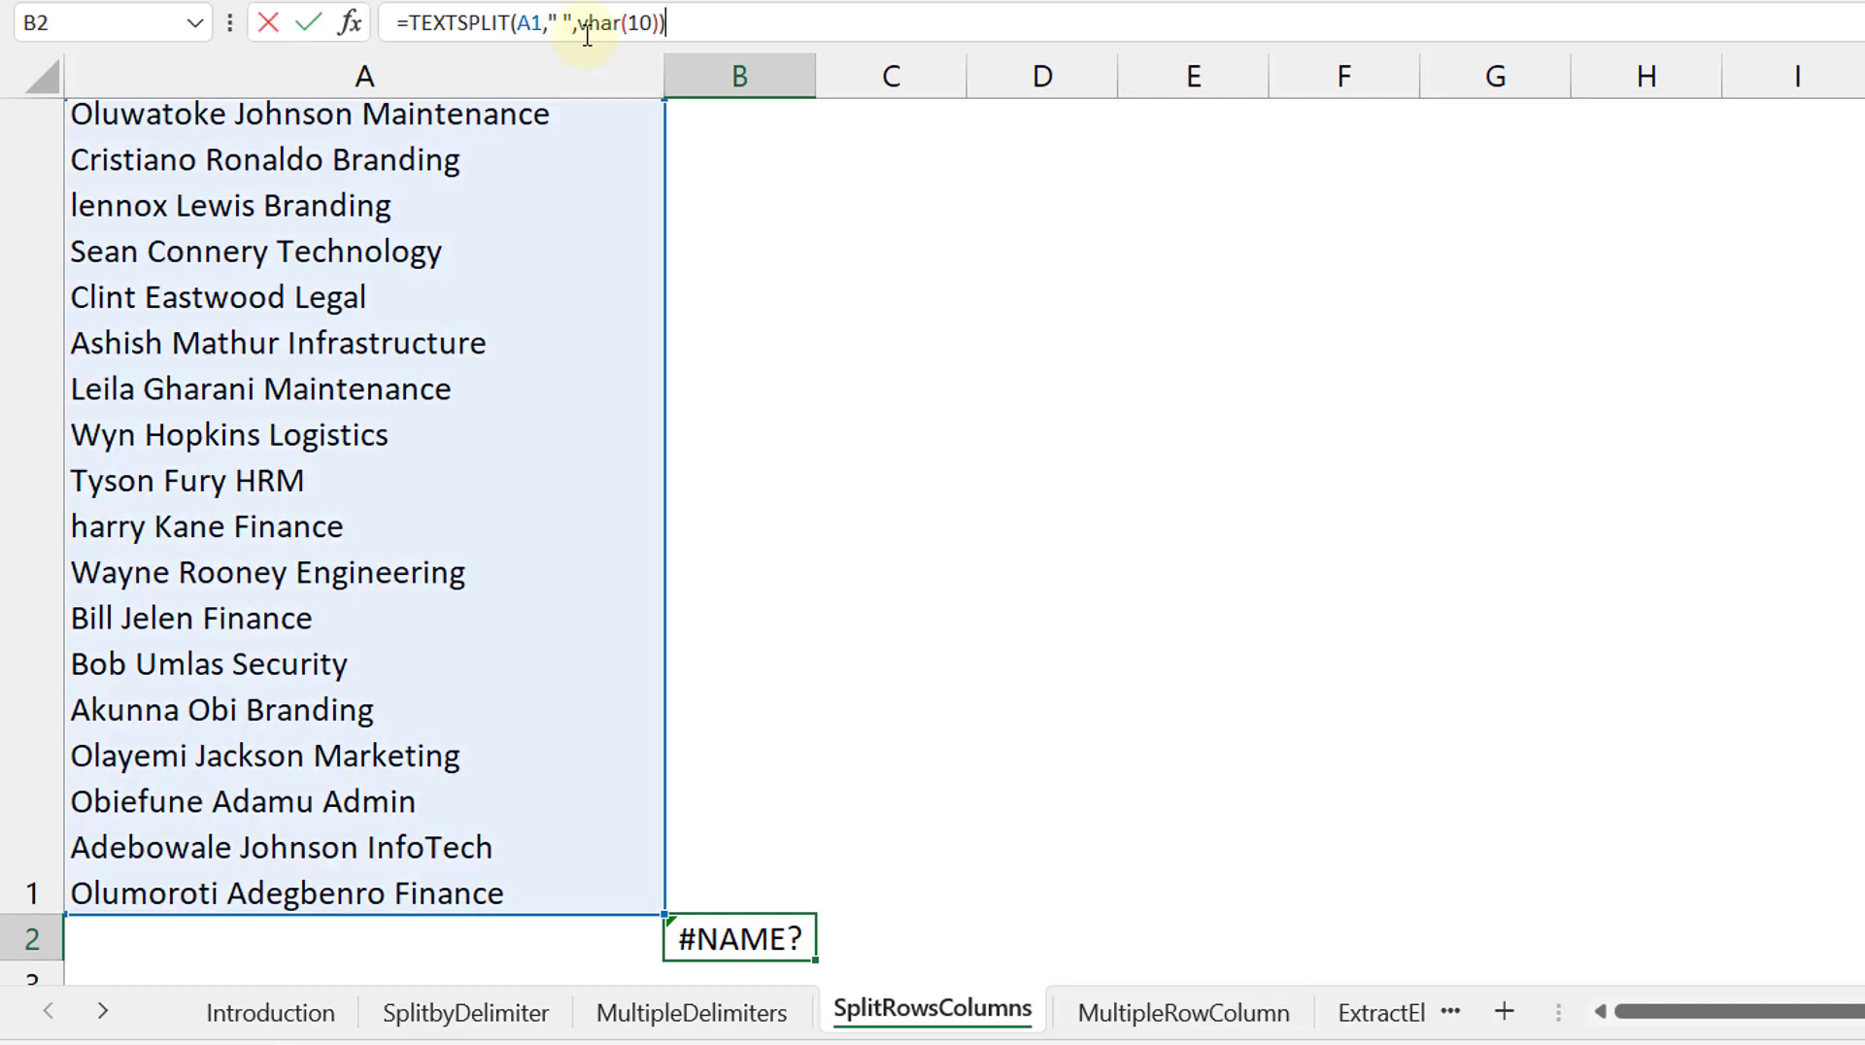
pyautogui.press('Delete')
pyautogui.write('c')
pyautogui.press('Return')
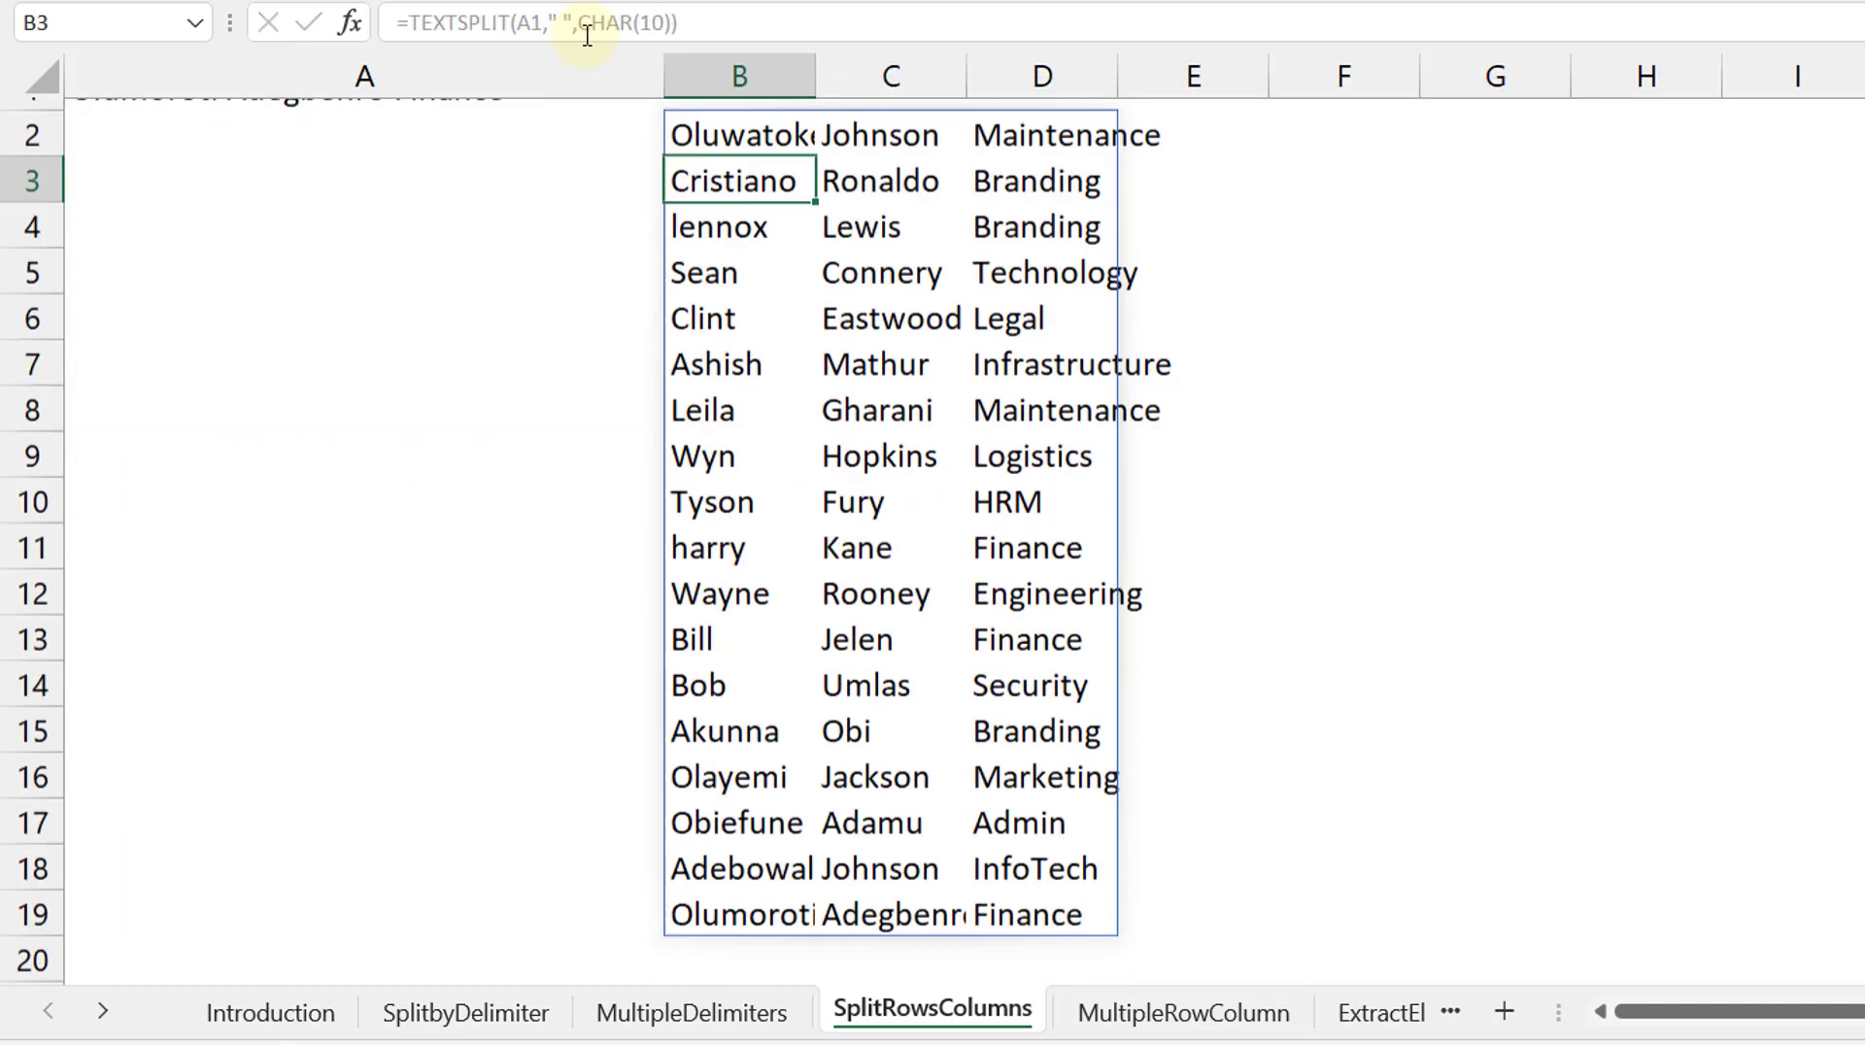
# Inspect the spilled names in B2, B3 and C2, then go to the MultipleRowColumn sheet
pyautogui.press('Up')
pyautogui.press('Up')
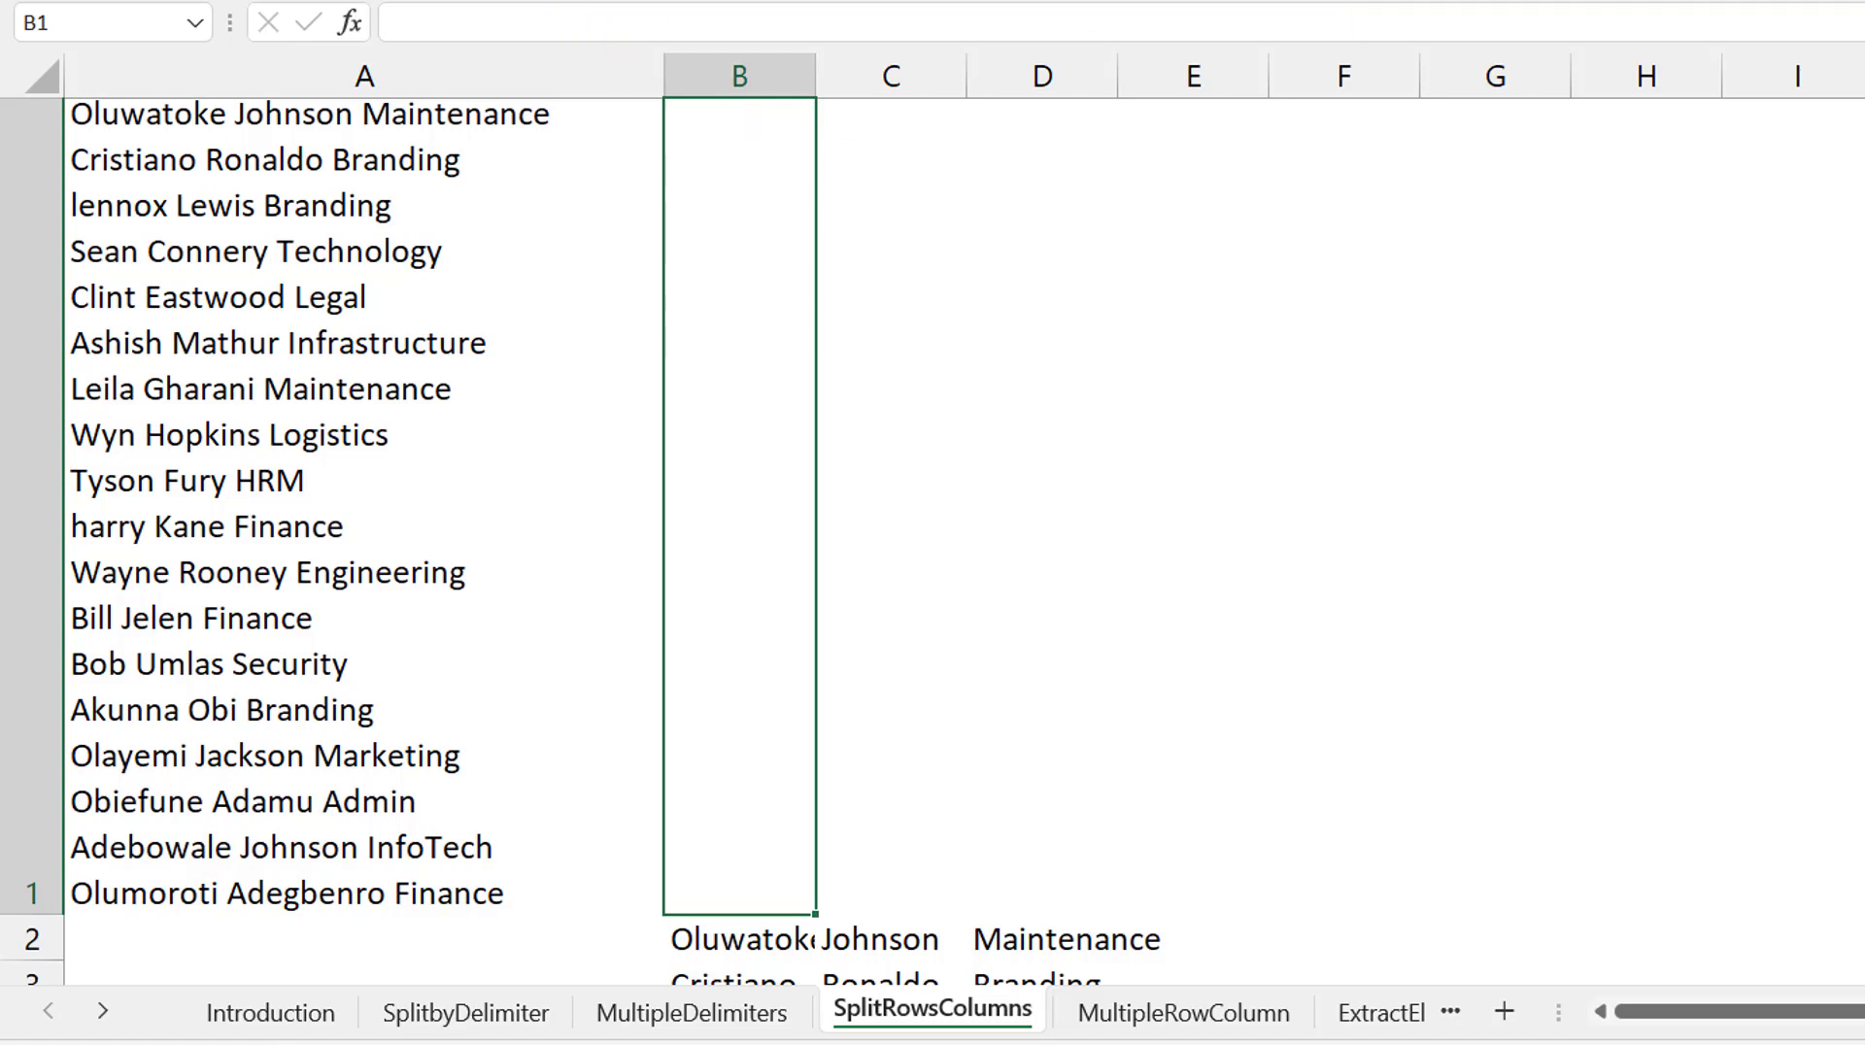
pyautogui.scroll(-2, 583, 544)
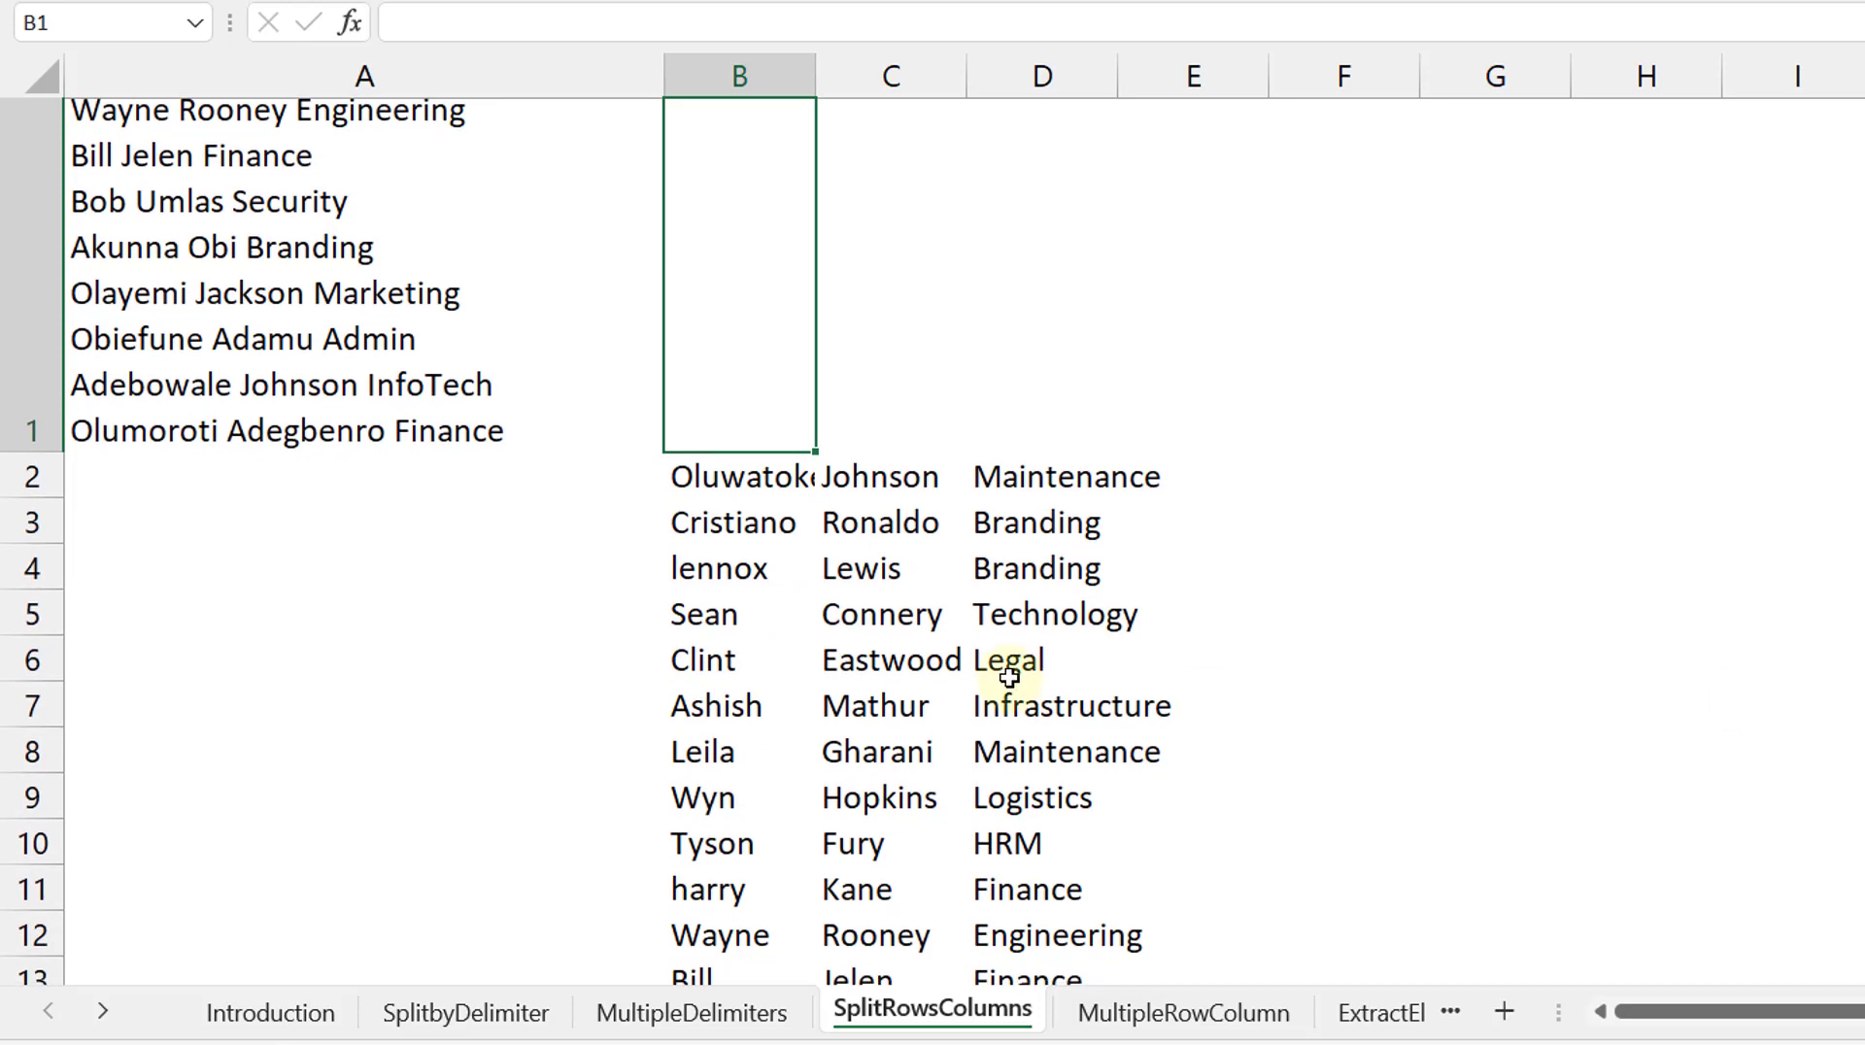
pyautogui.click(716, 478)
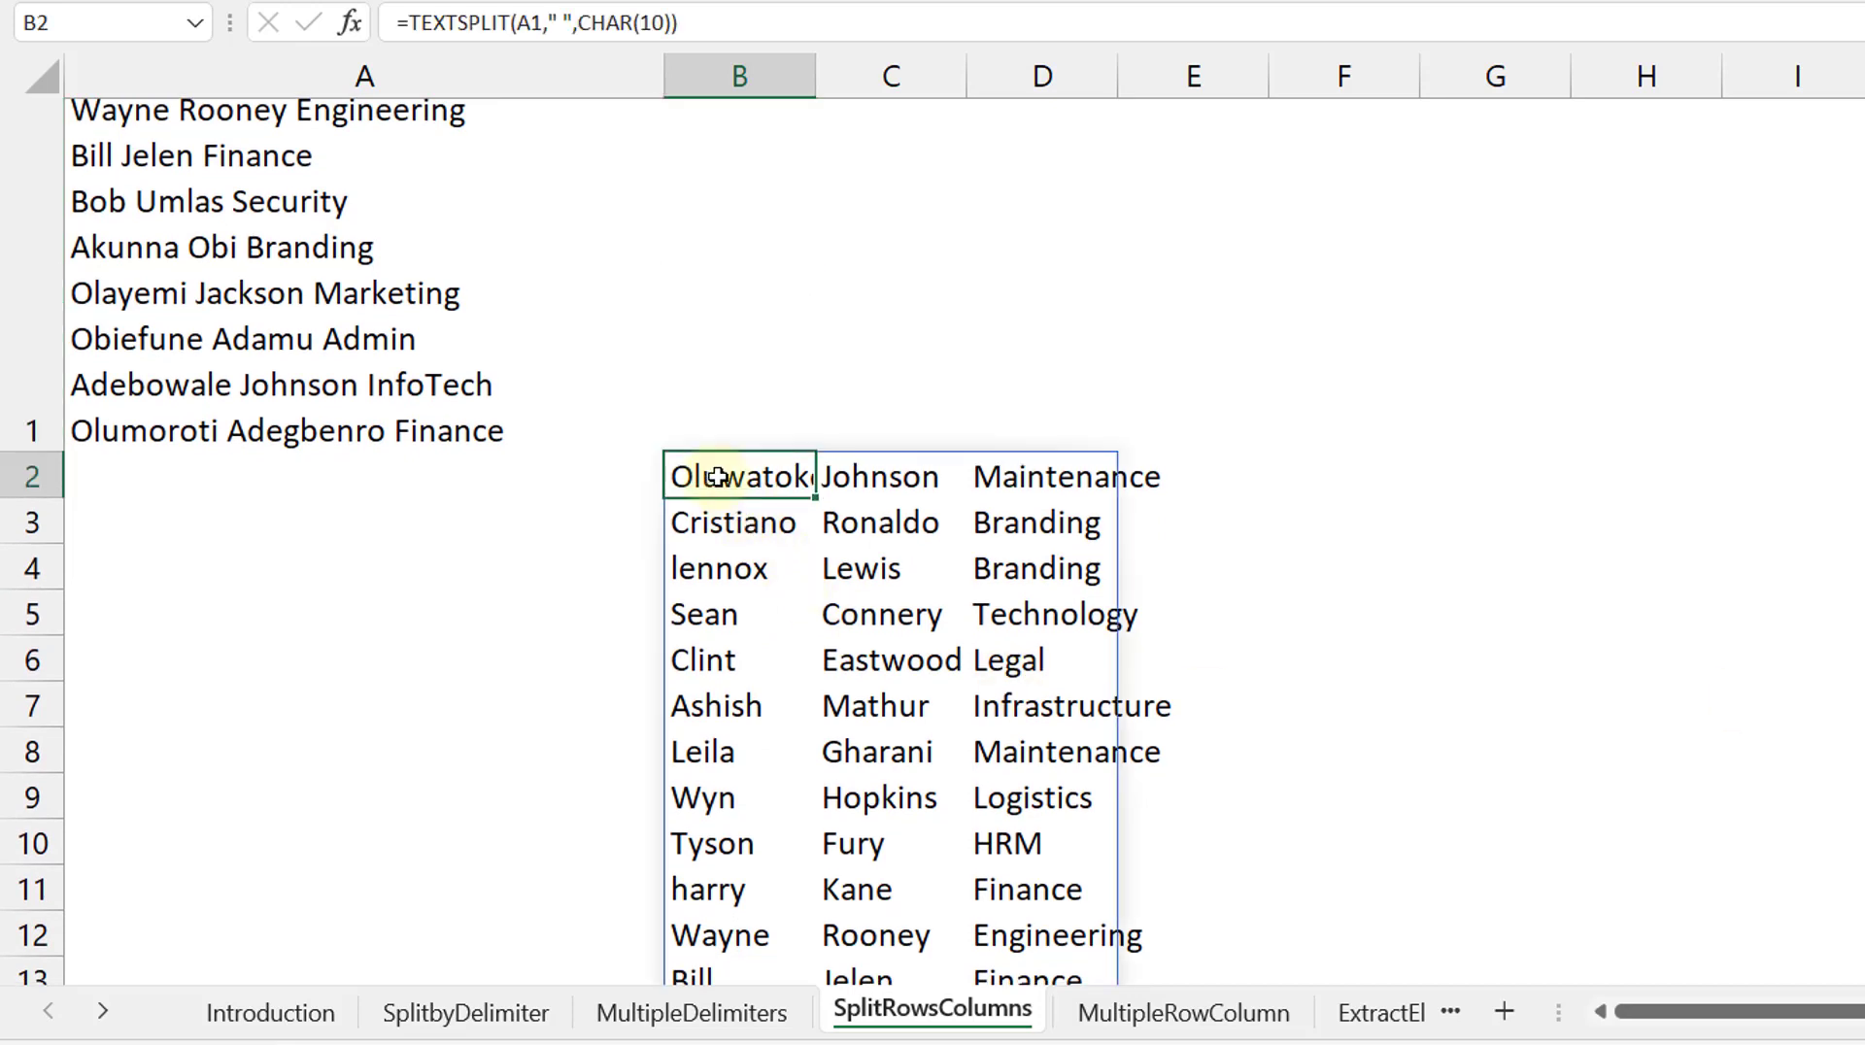
pyautogui.click(739, 525)
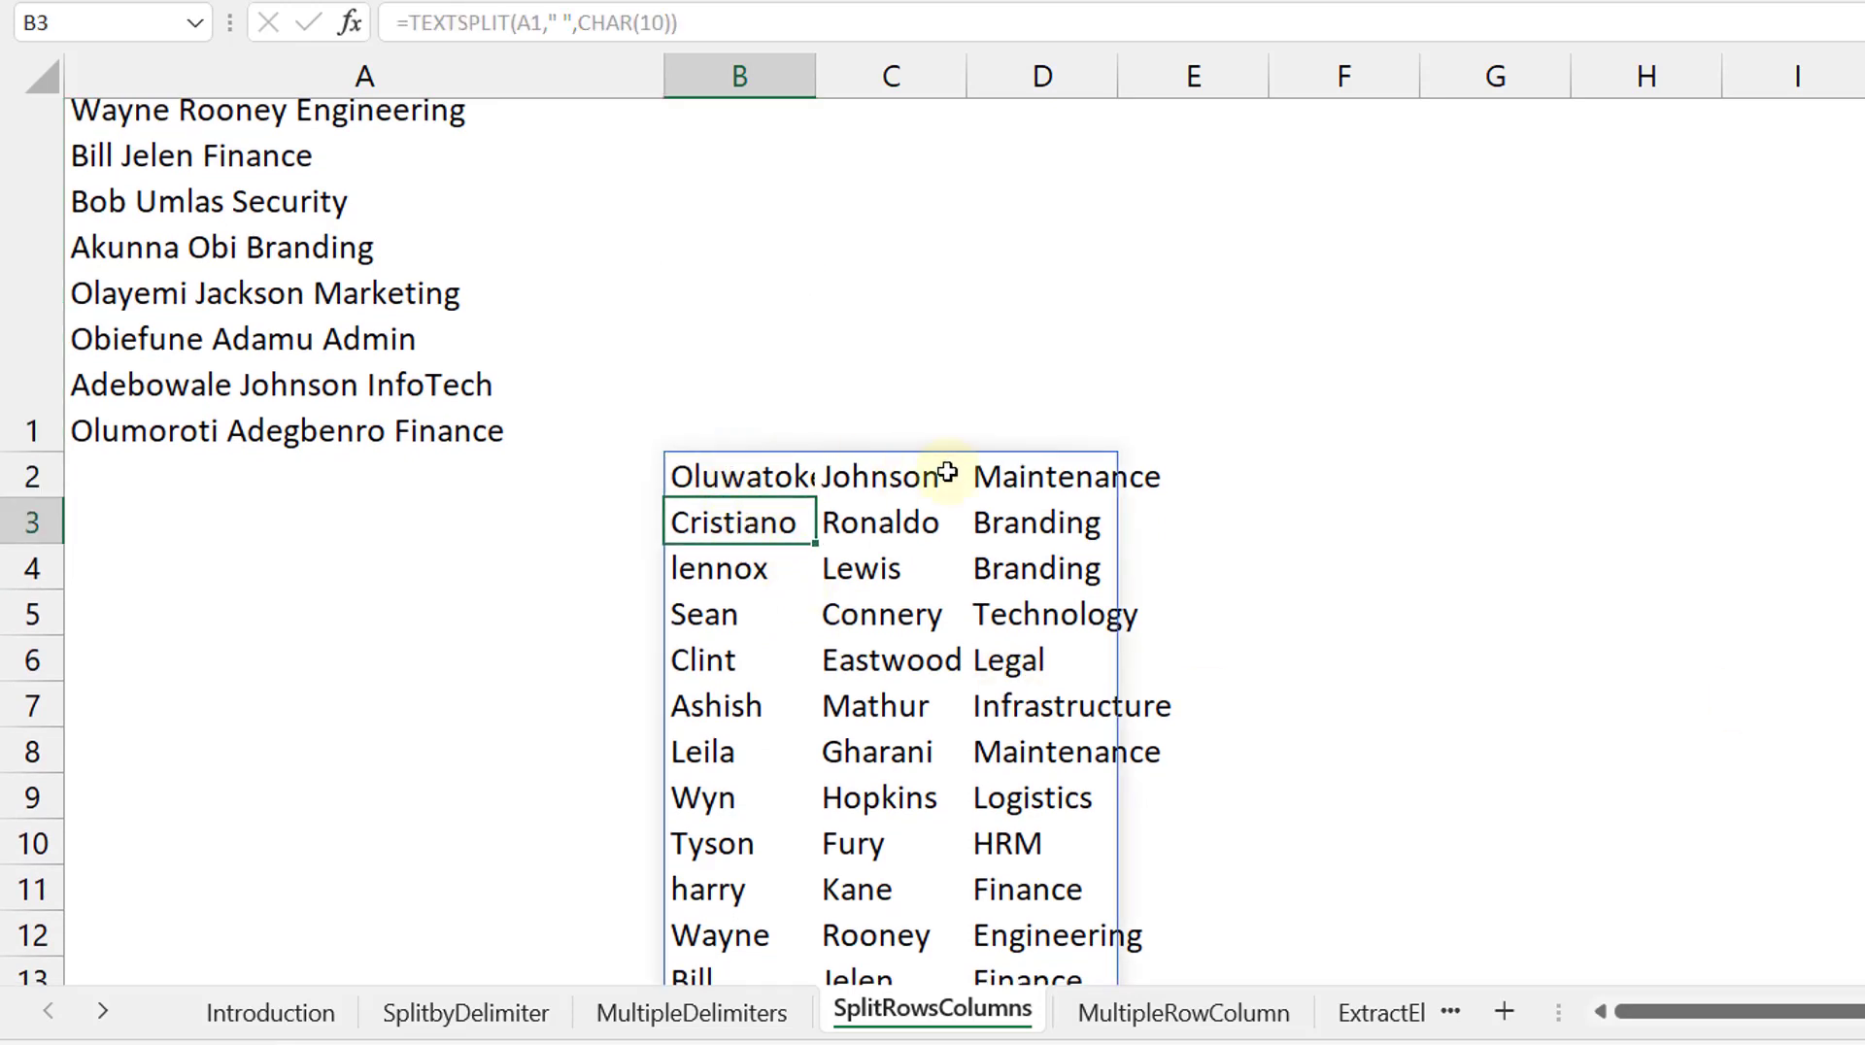
pyautogui.click(774, 478)
pyautogui.click(888, 476)
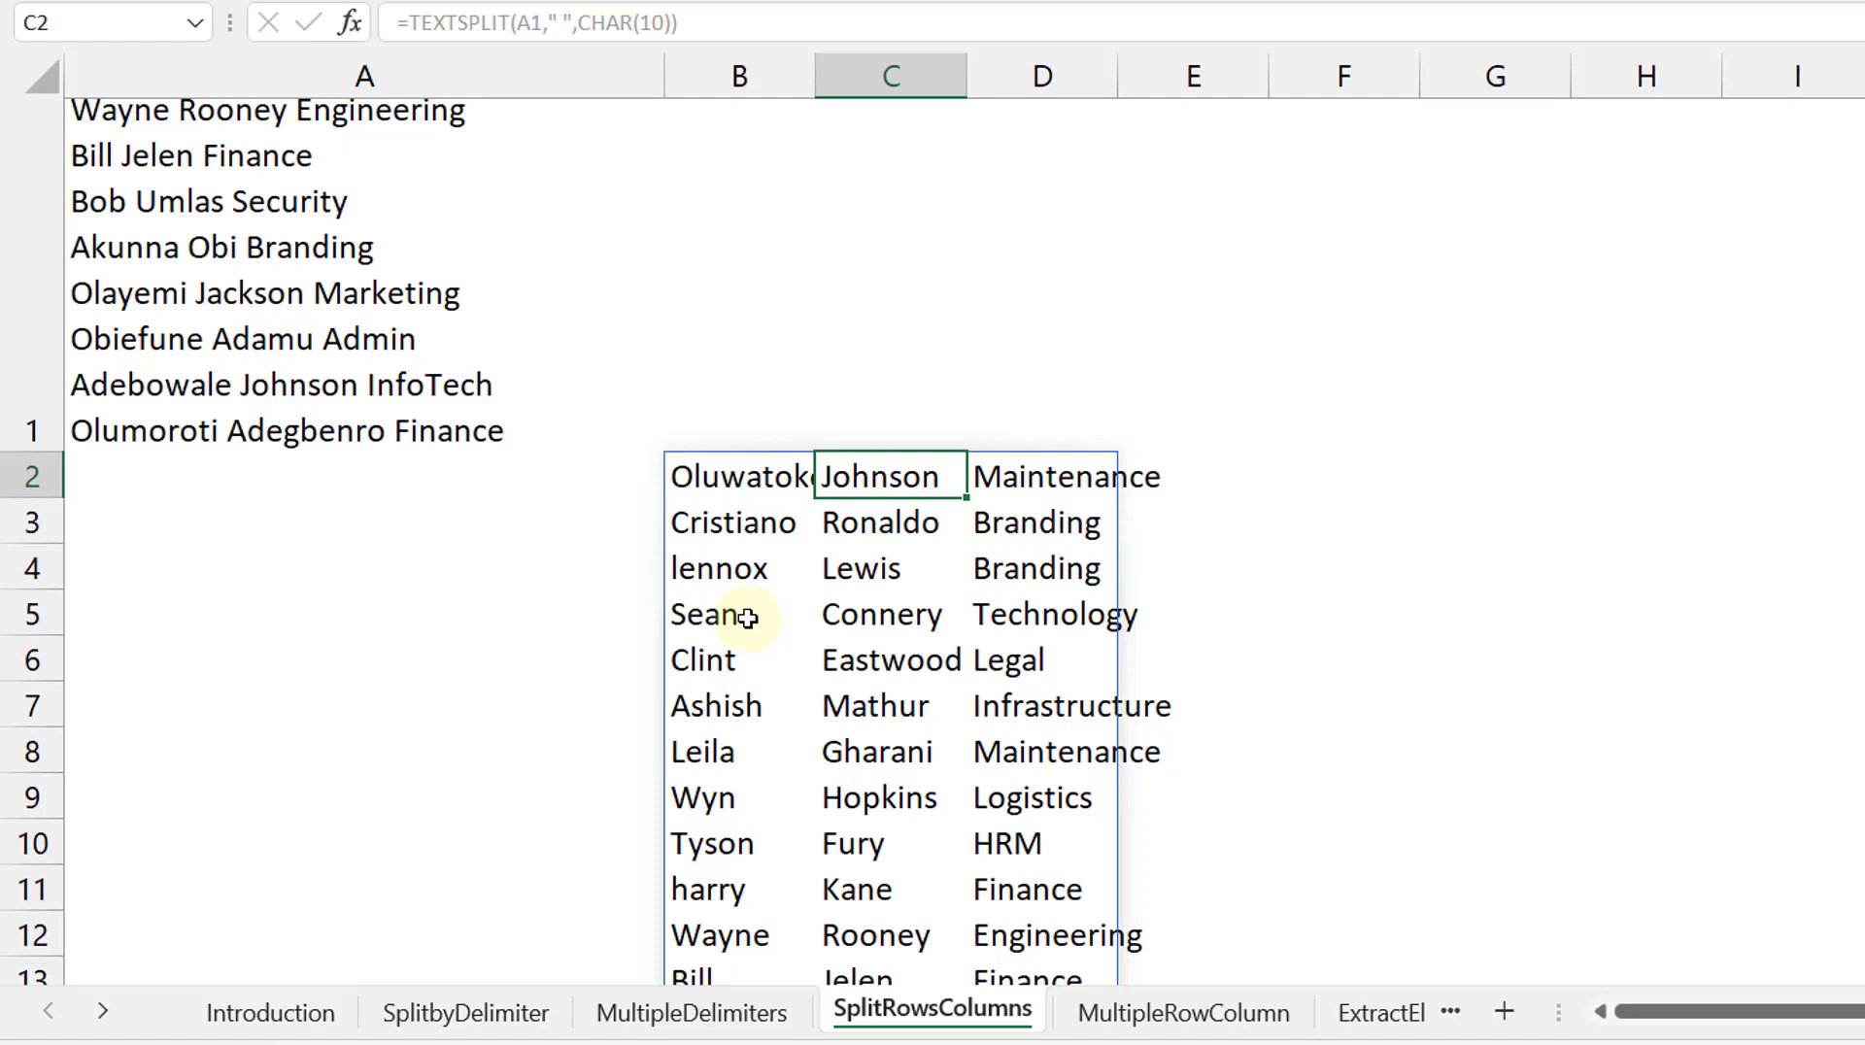
pyautogui.click(1183, 1014)
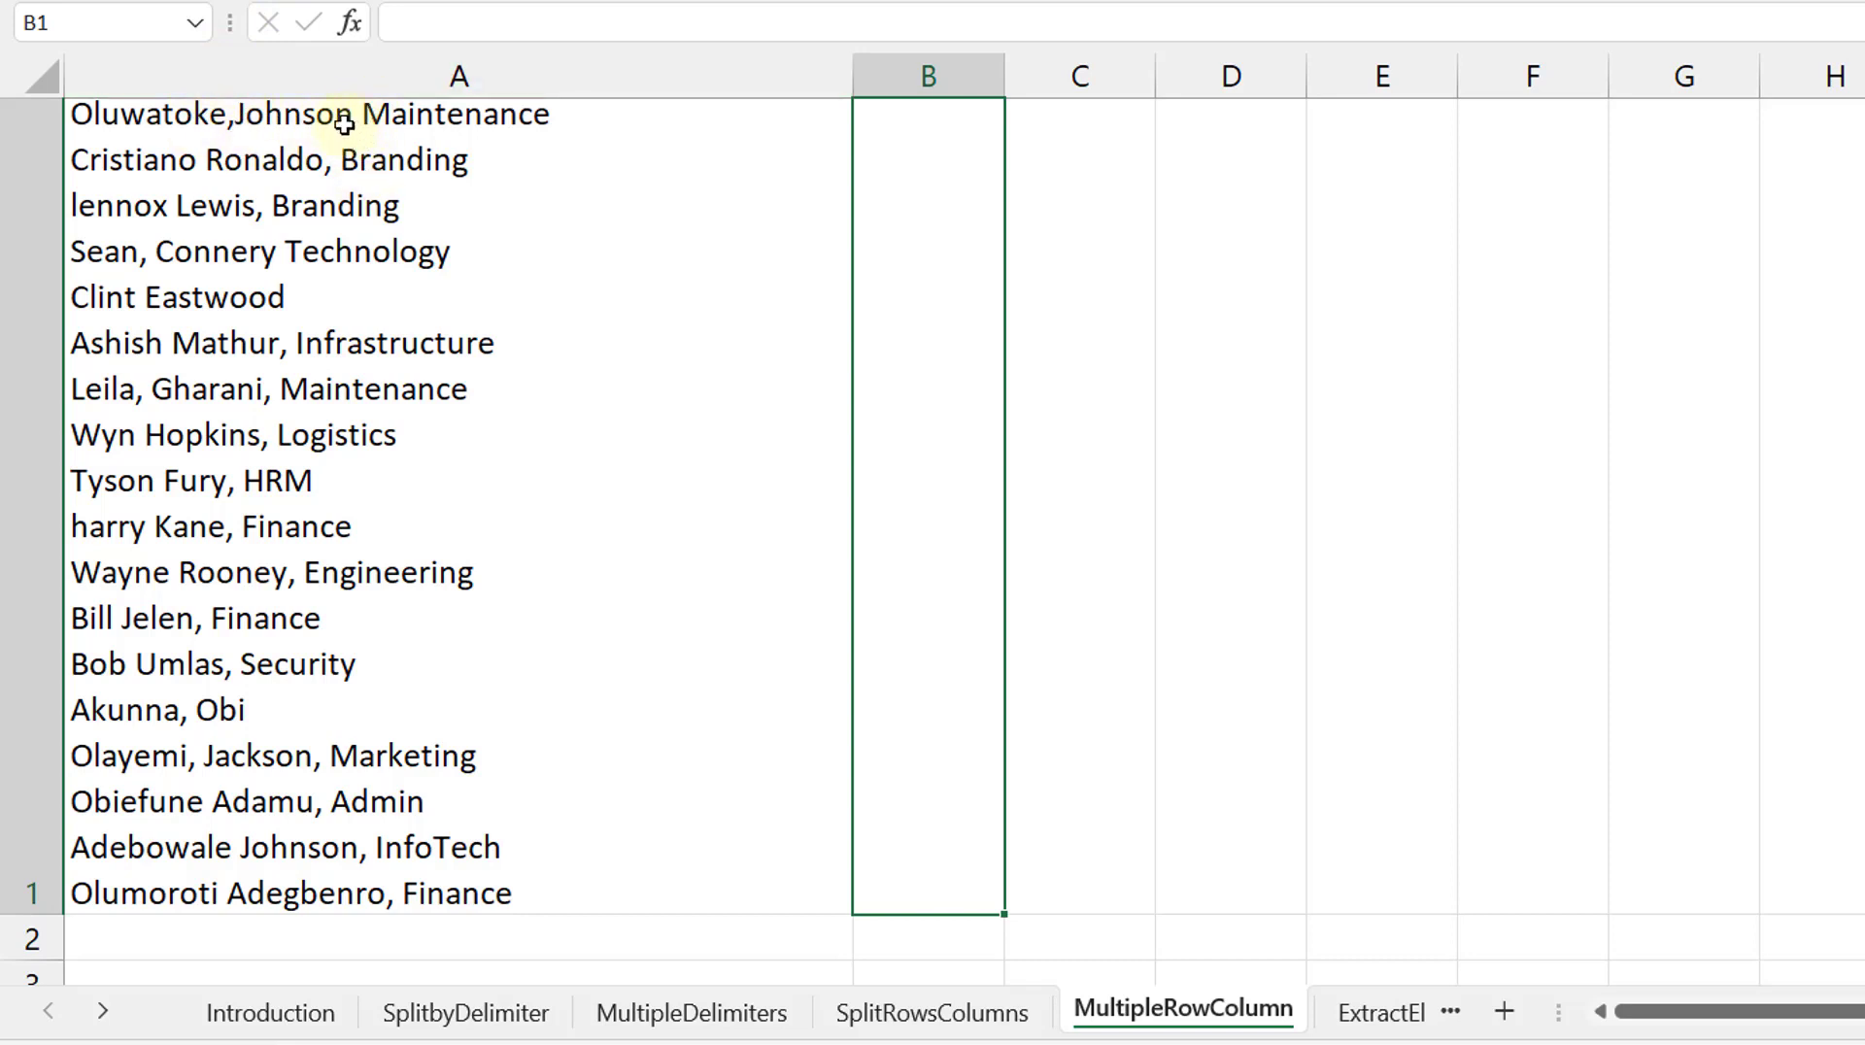
# Enter =TEXTSPLIT(A1,{","," "},CHAR(10)) in B2 to split on commas, spaces and line breaks
pyautogui.click(895, 944)
pyautogui.write('=textspl')
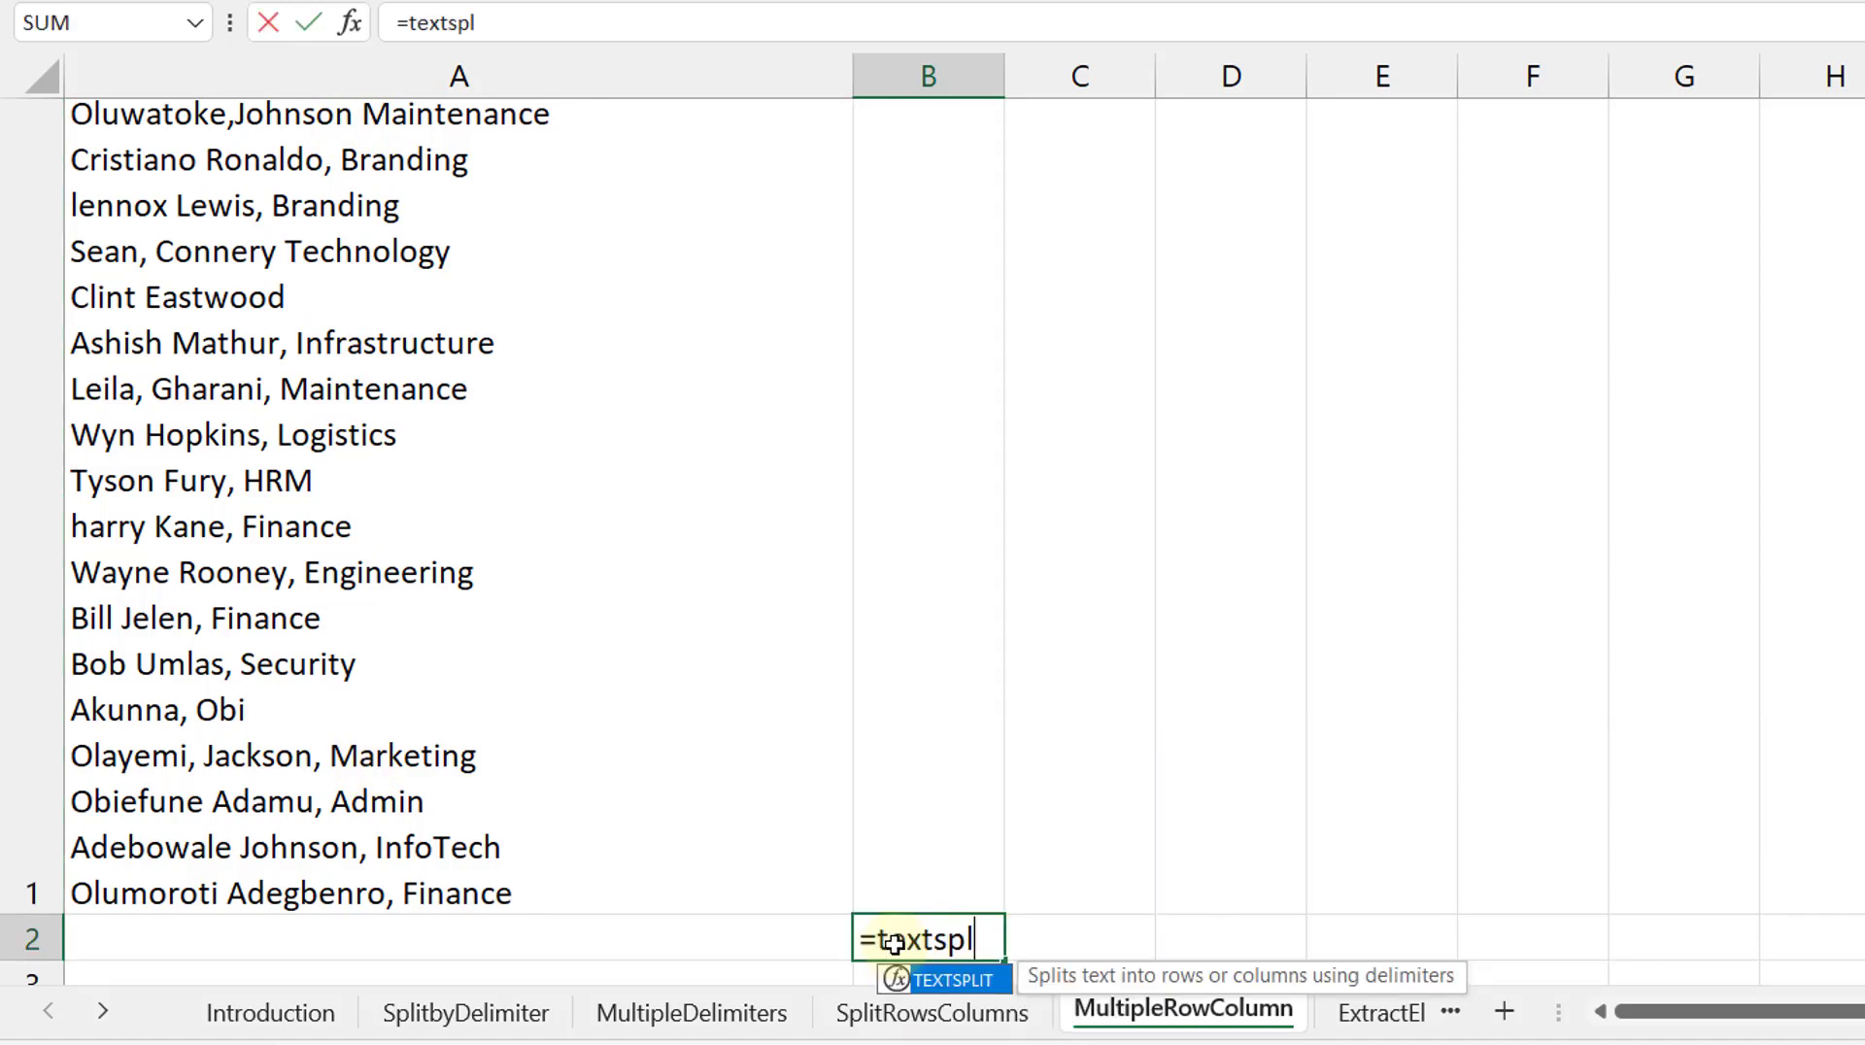
pyautogui.press('Tab')
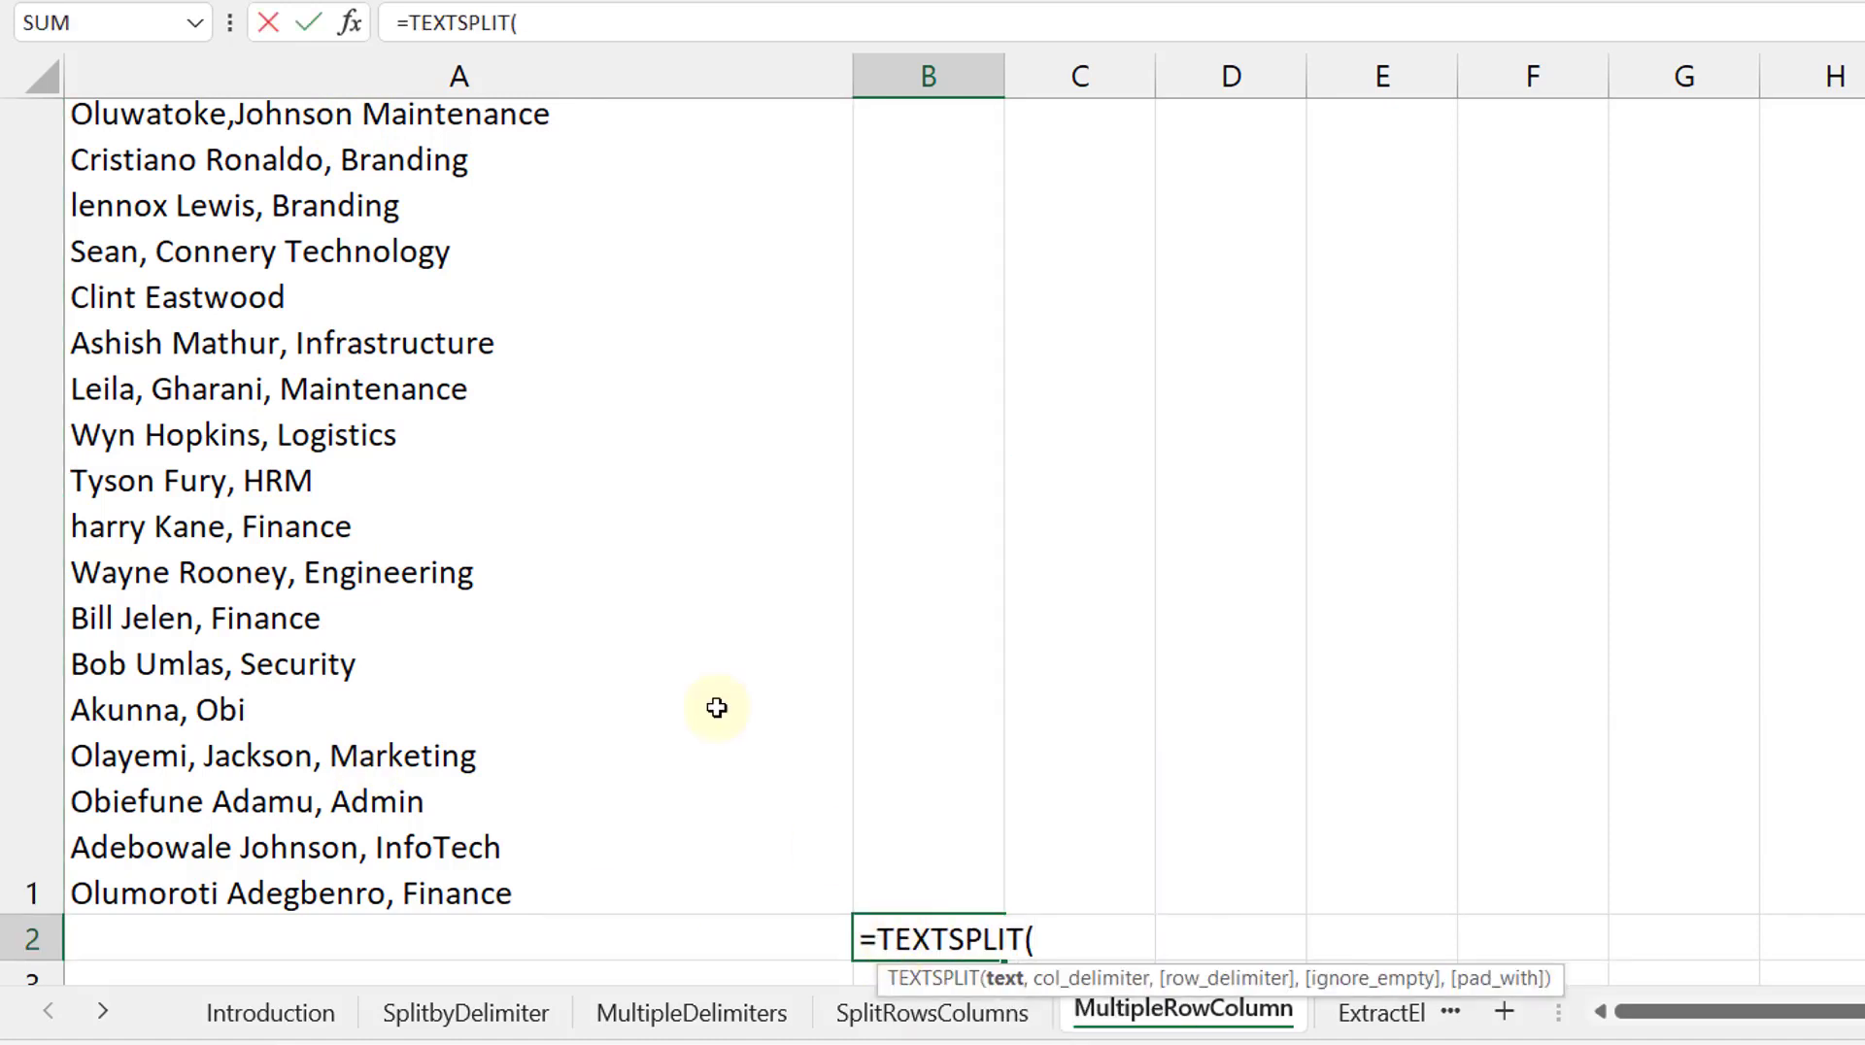
pyautogui.click(457, 474)
pyautogui.write(',')
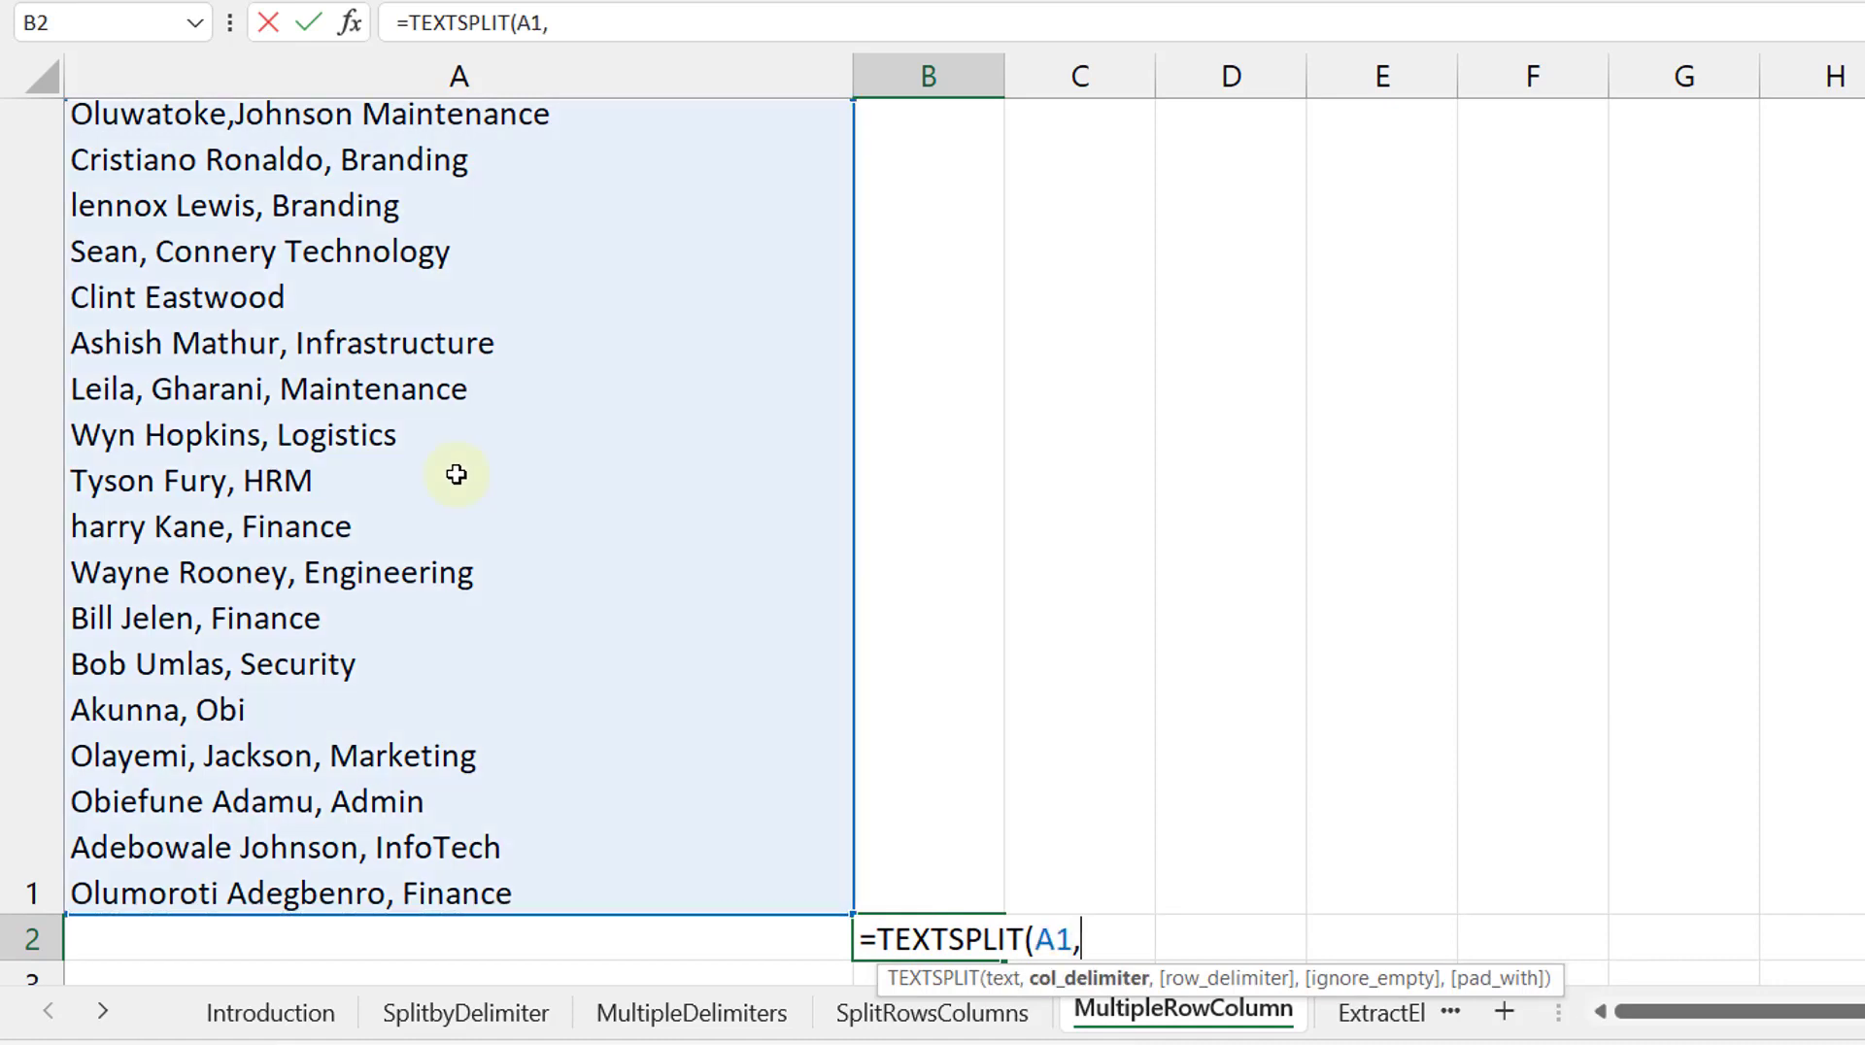
pyautogui.write('{","," "}')
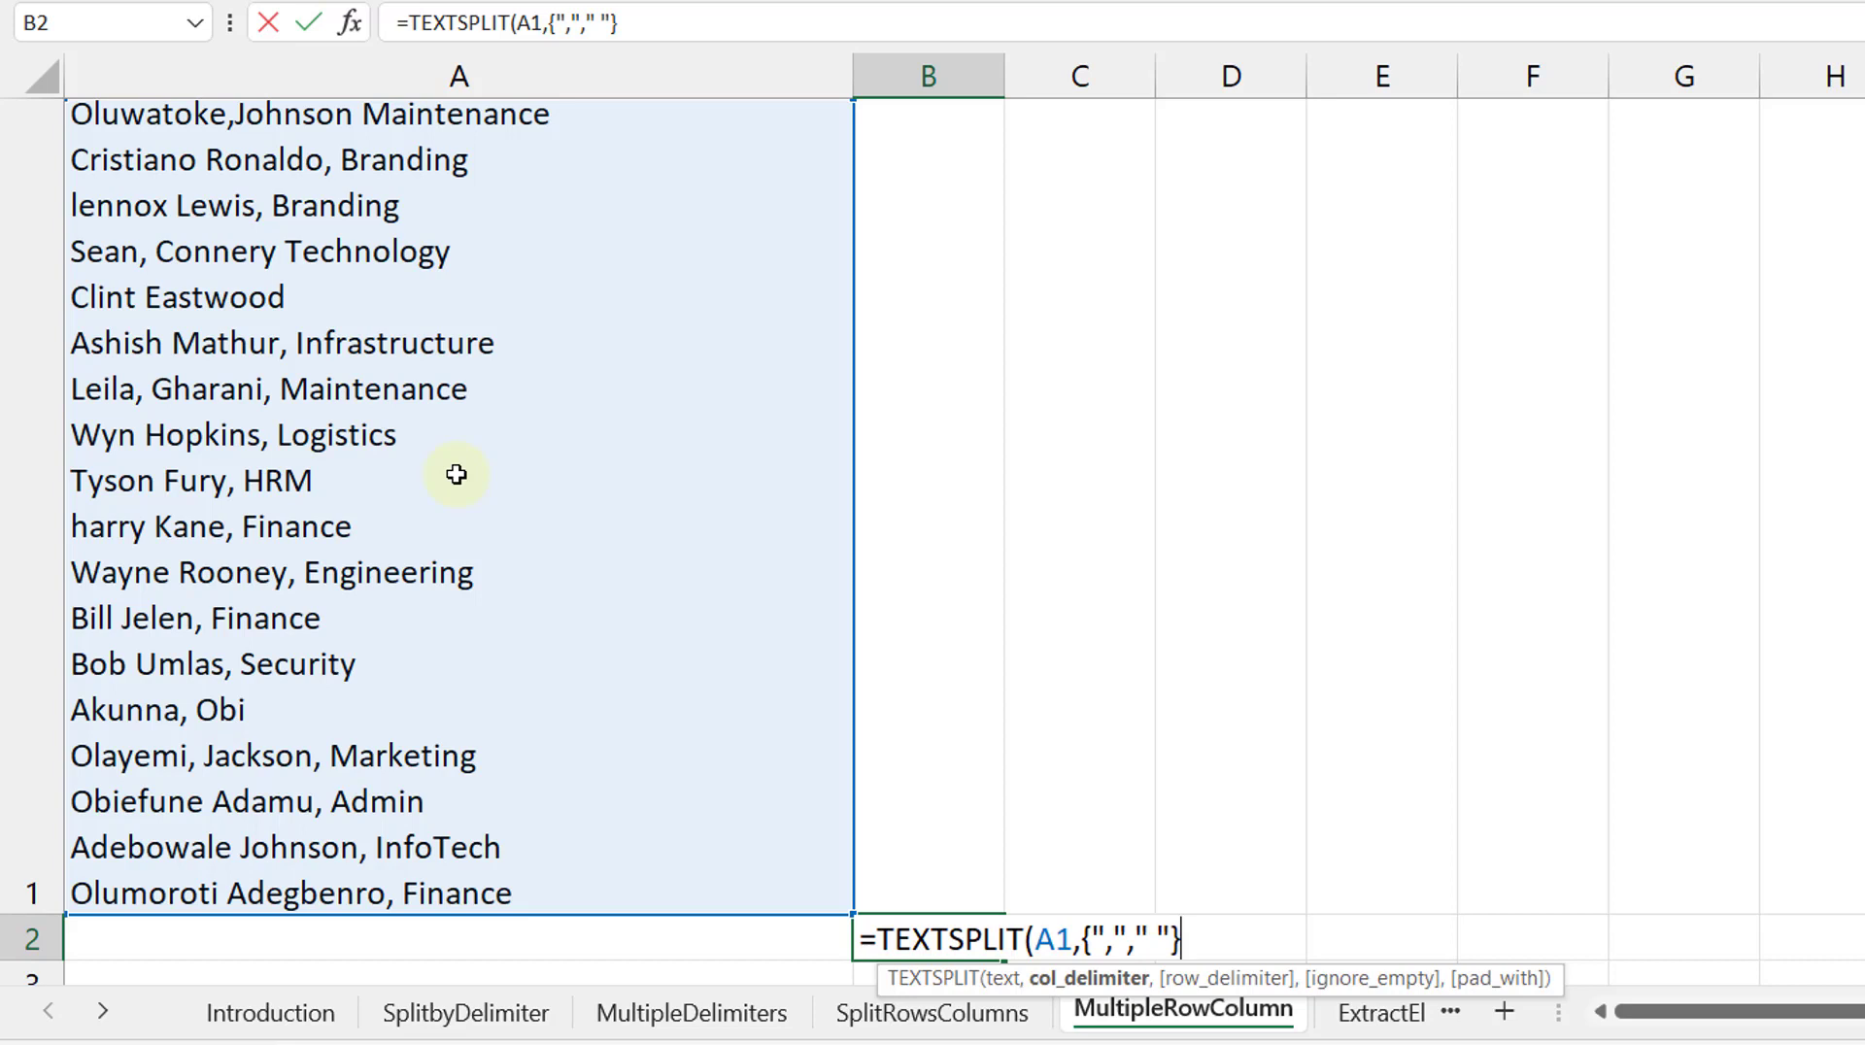
pyautogui.write(',')
pyautogui.write('char')
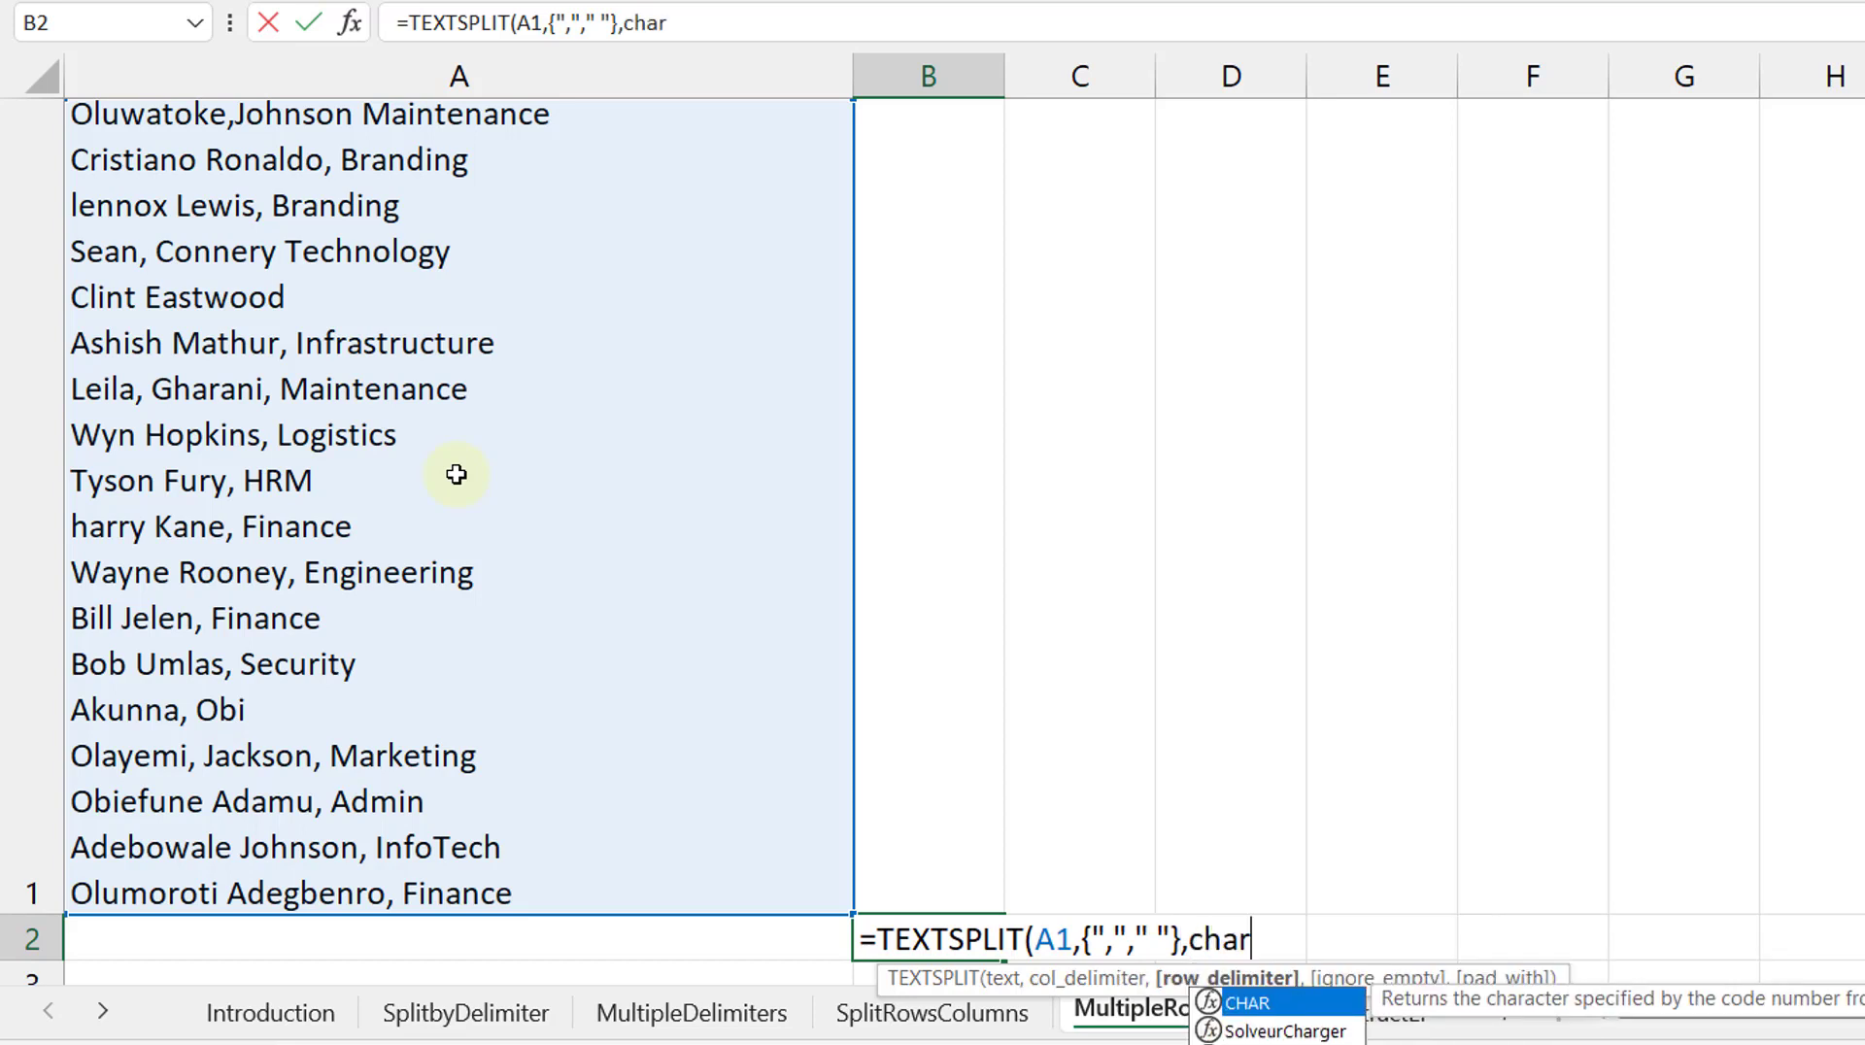
pyautogui.press('Tab')
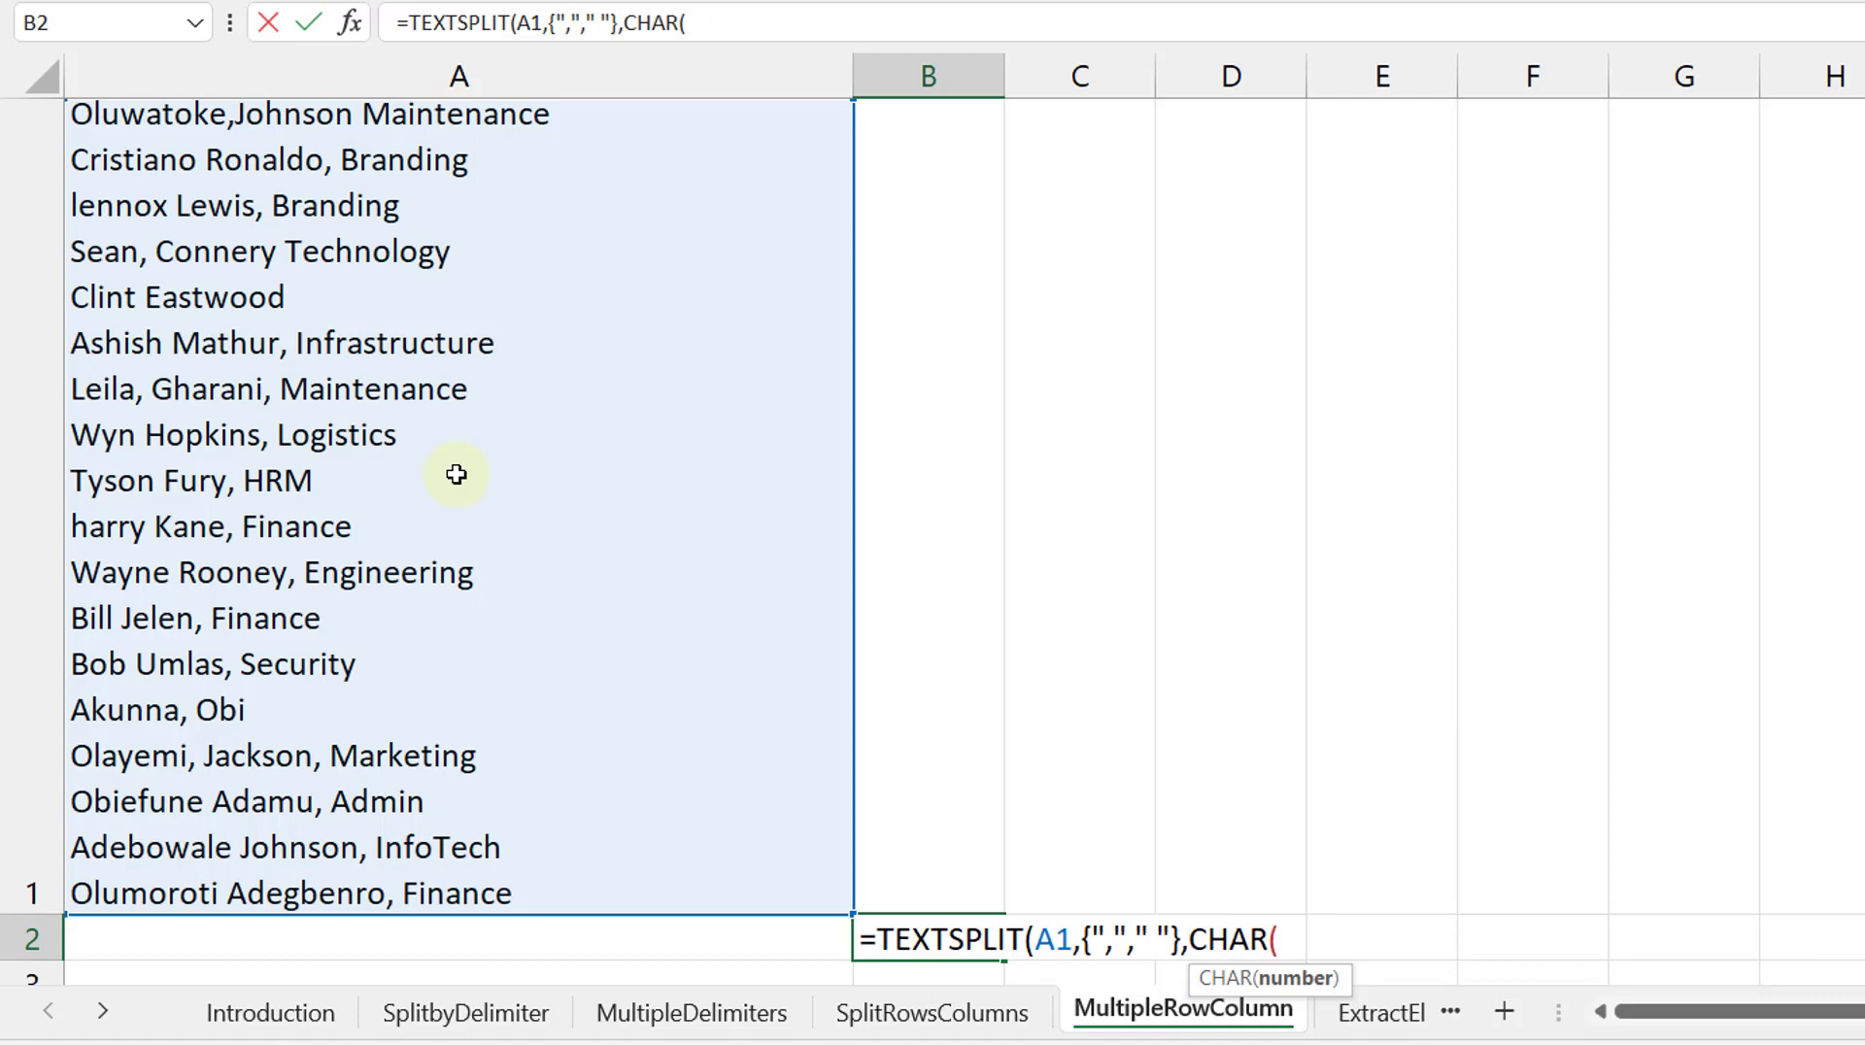
pyautogui.write('10))')
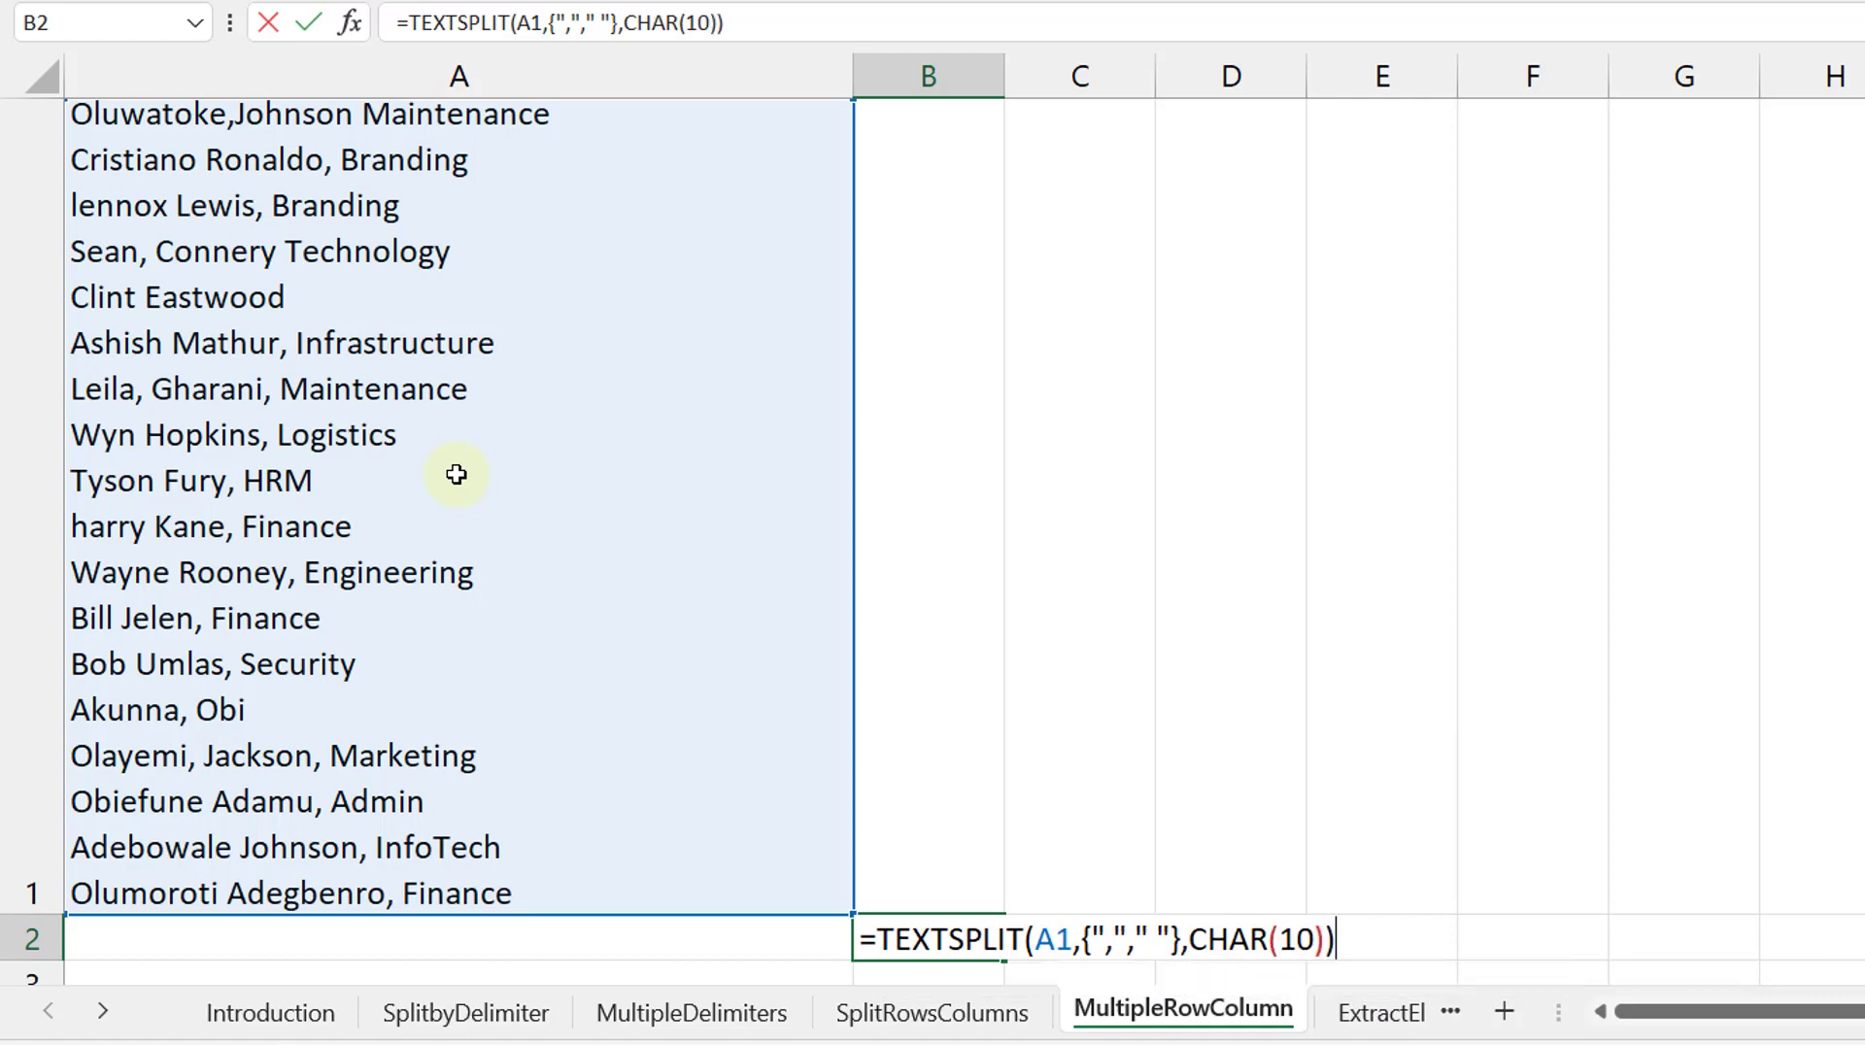
pyautogui.press('Return')
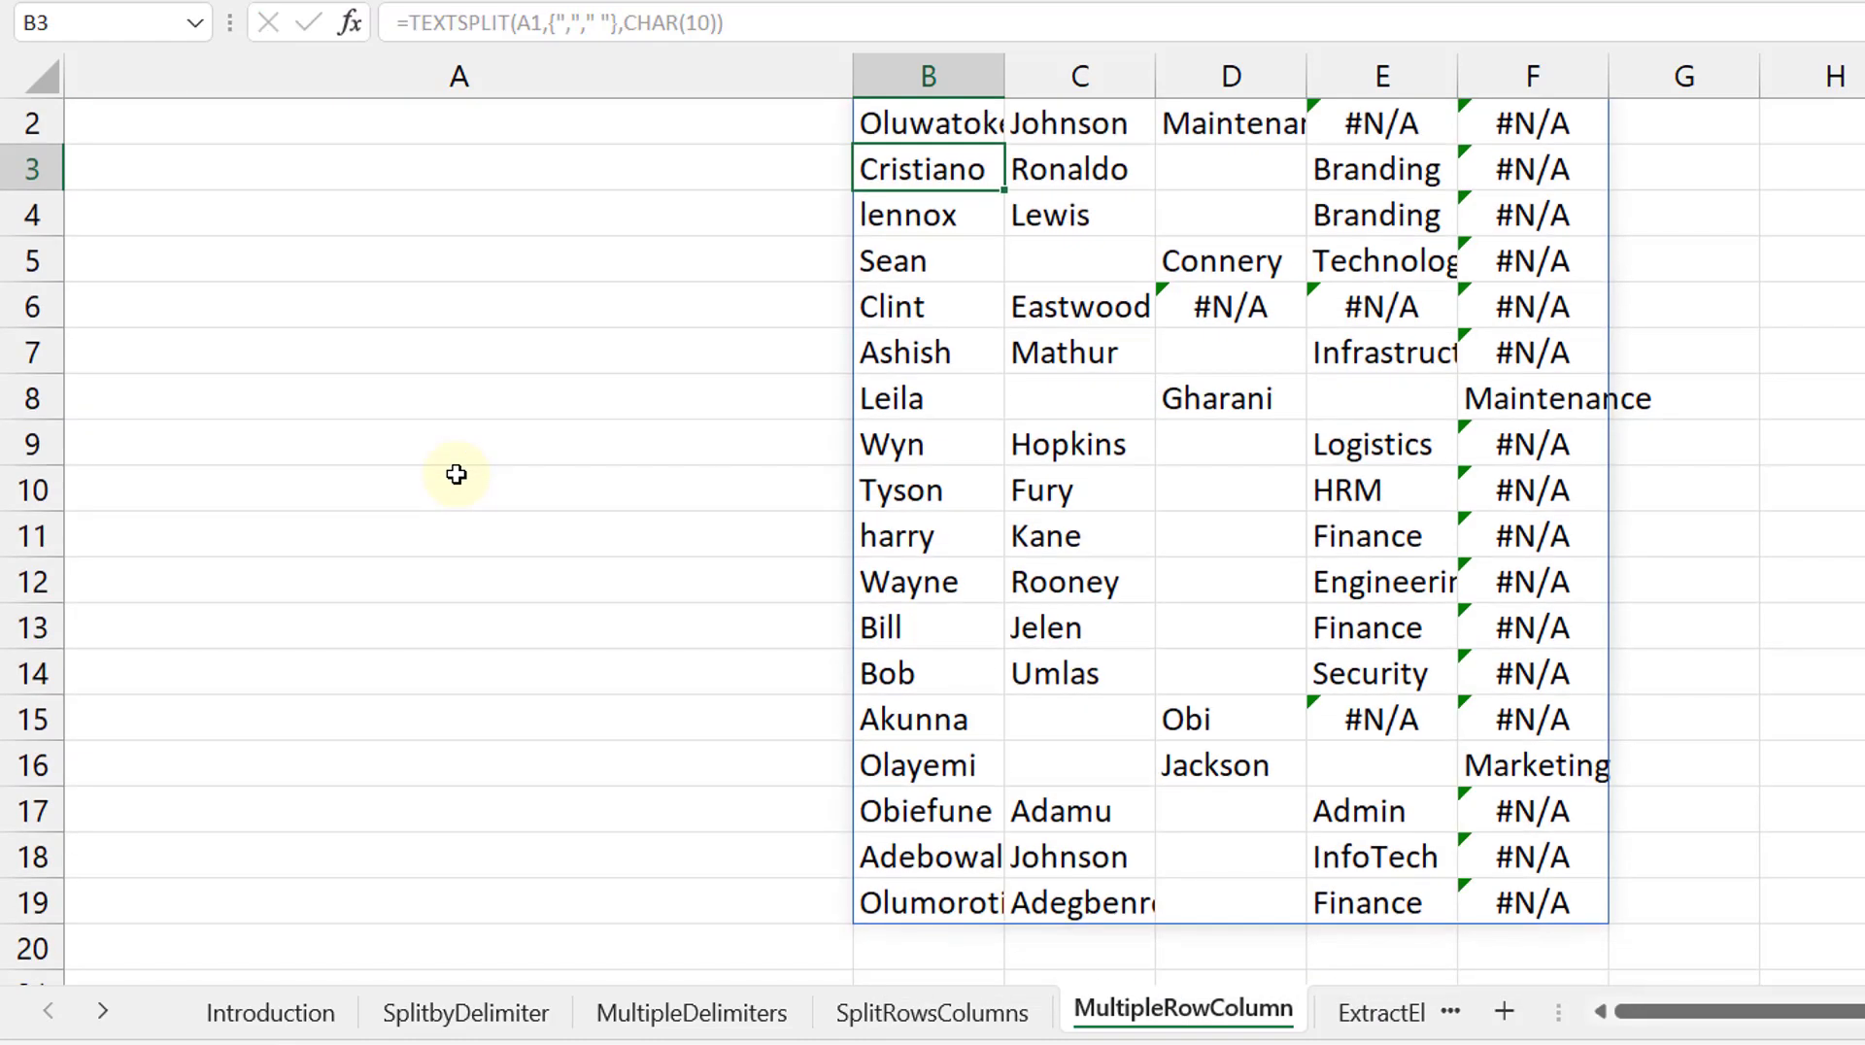
# Scroll through the B–F spill to review the blanks and #N/A padding
pyautogui.press('Up')
pyautogui.press('Up')
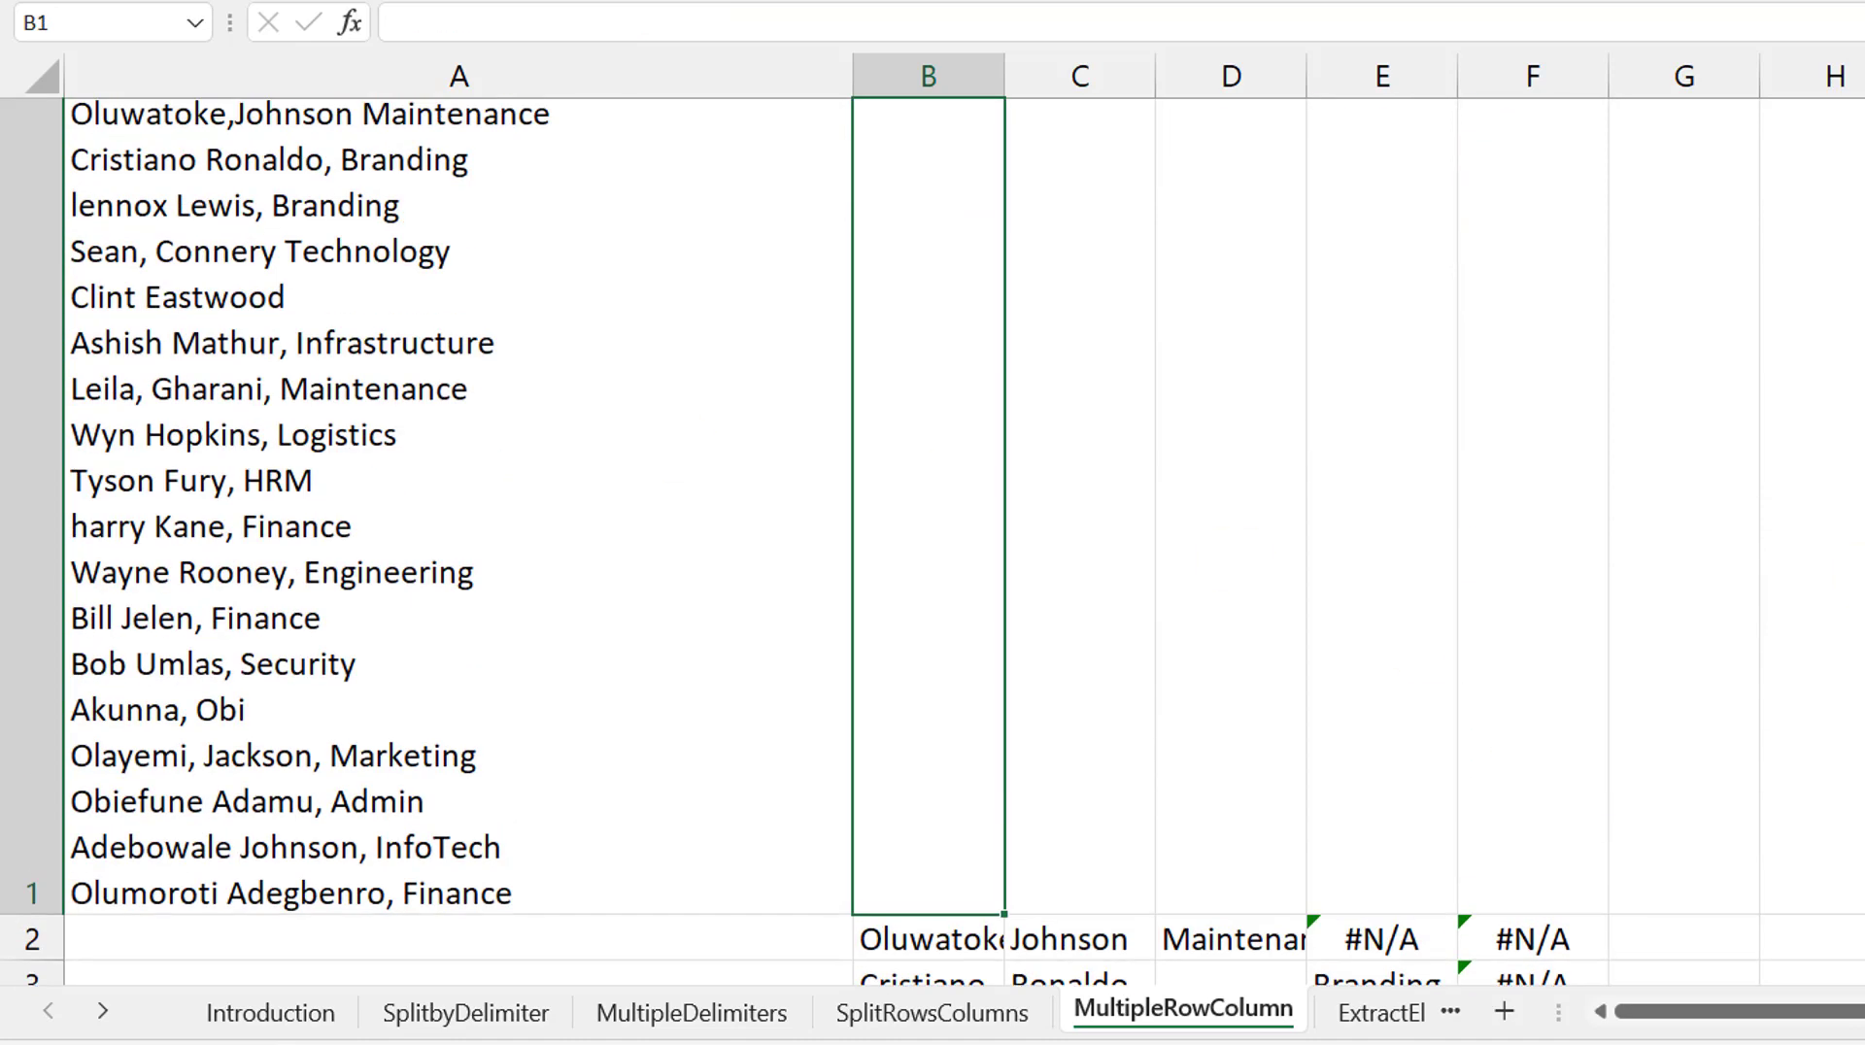
pyautogui.scroll(-2, 933, 542)
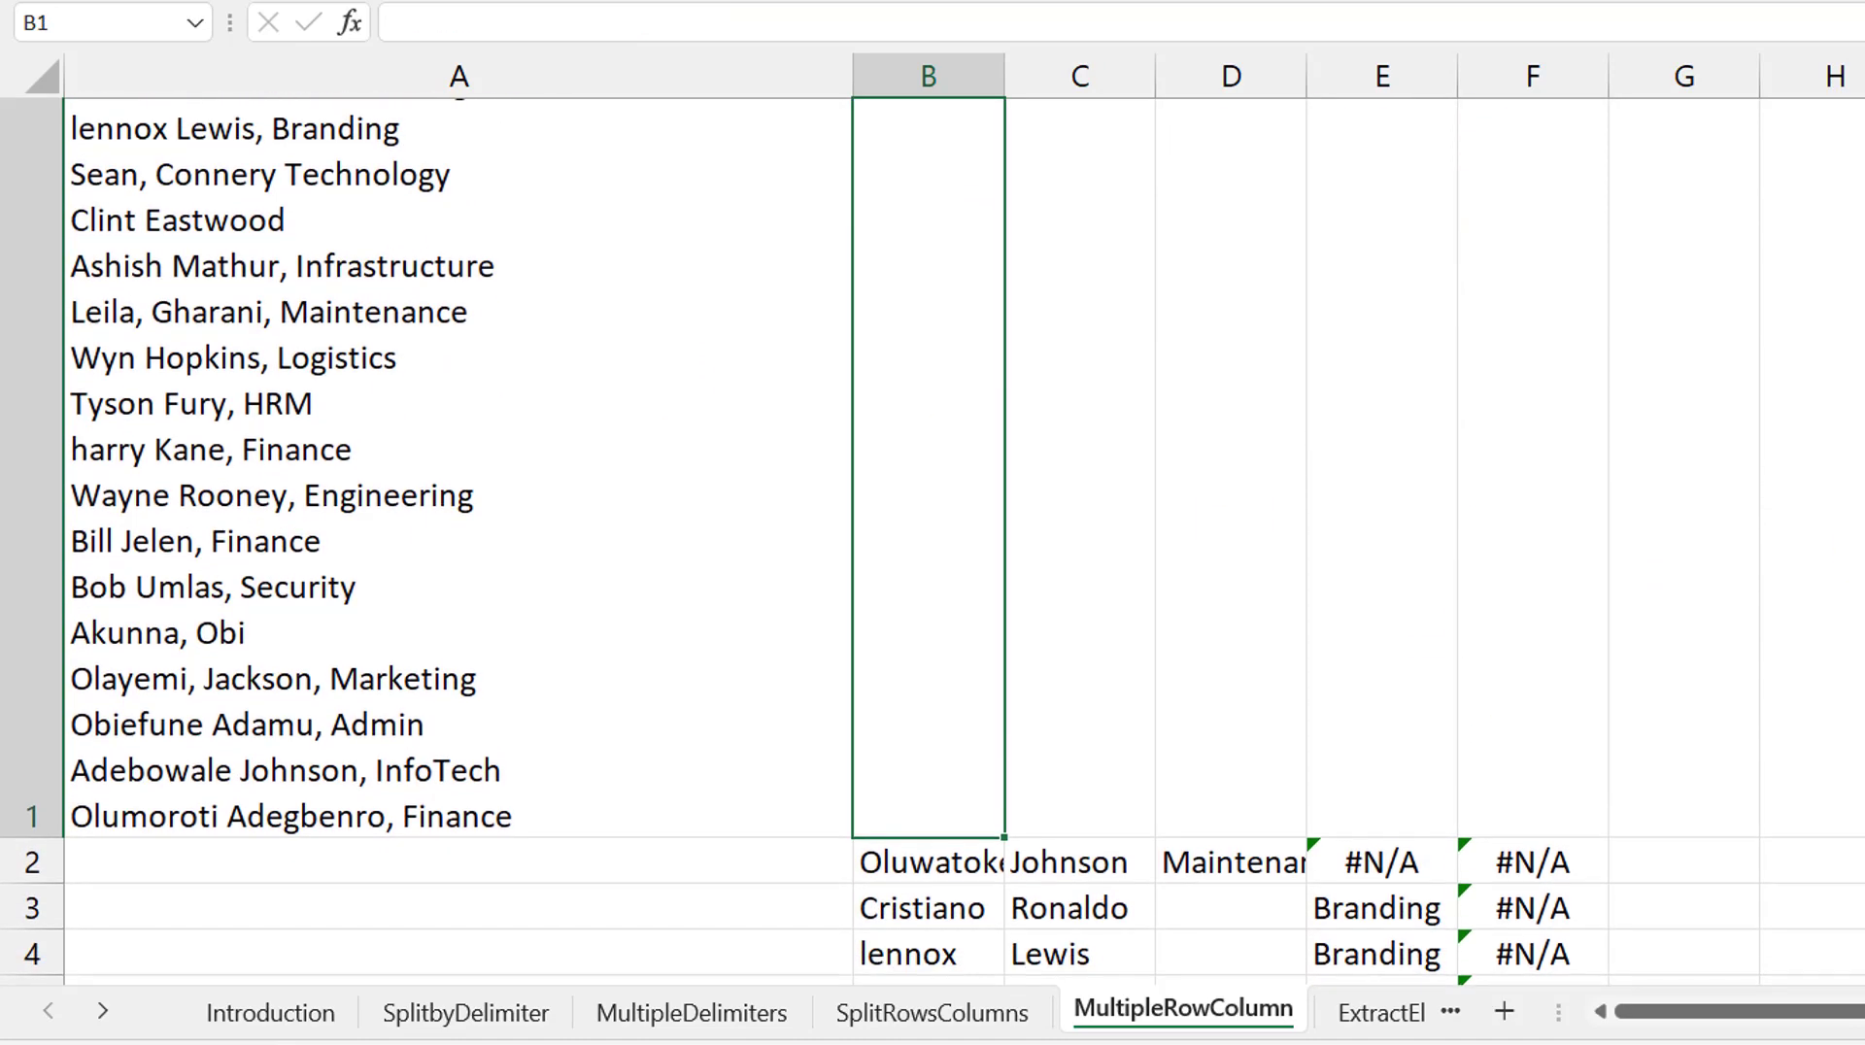
pyautogui.scroll(1, 932, 542)
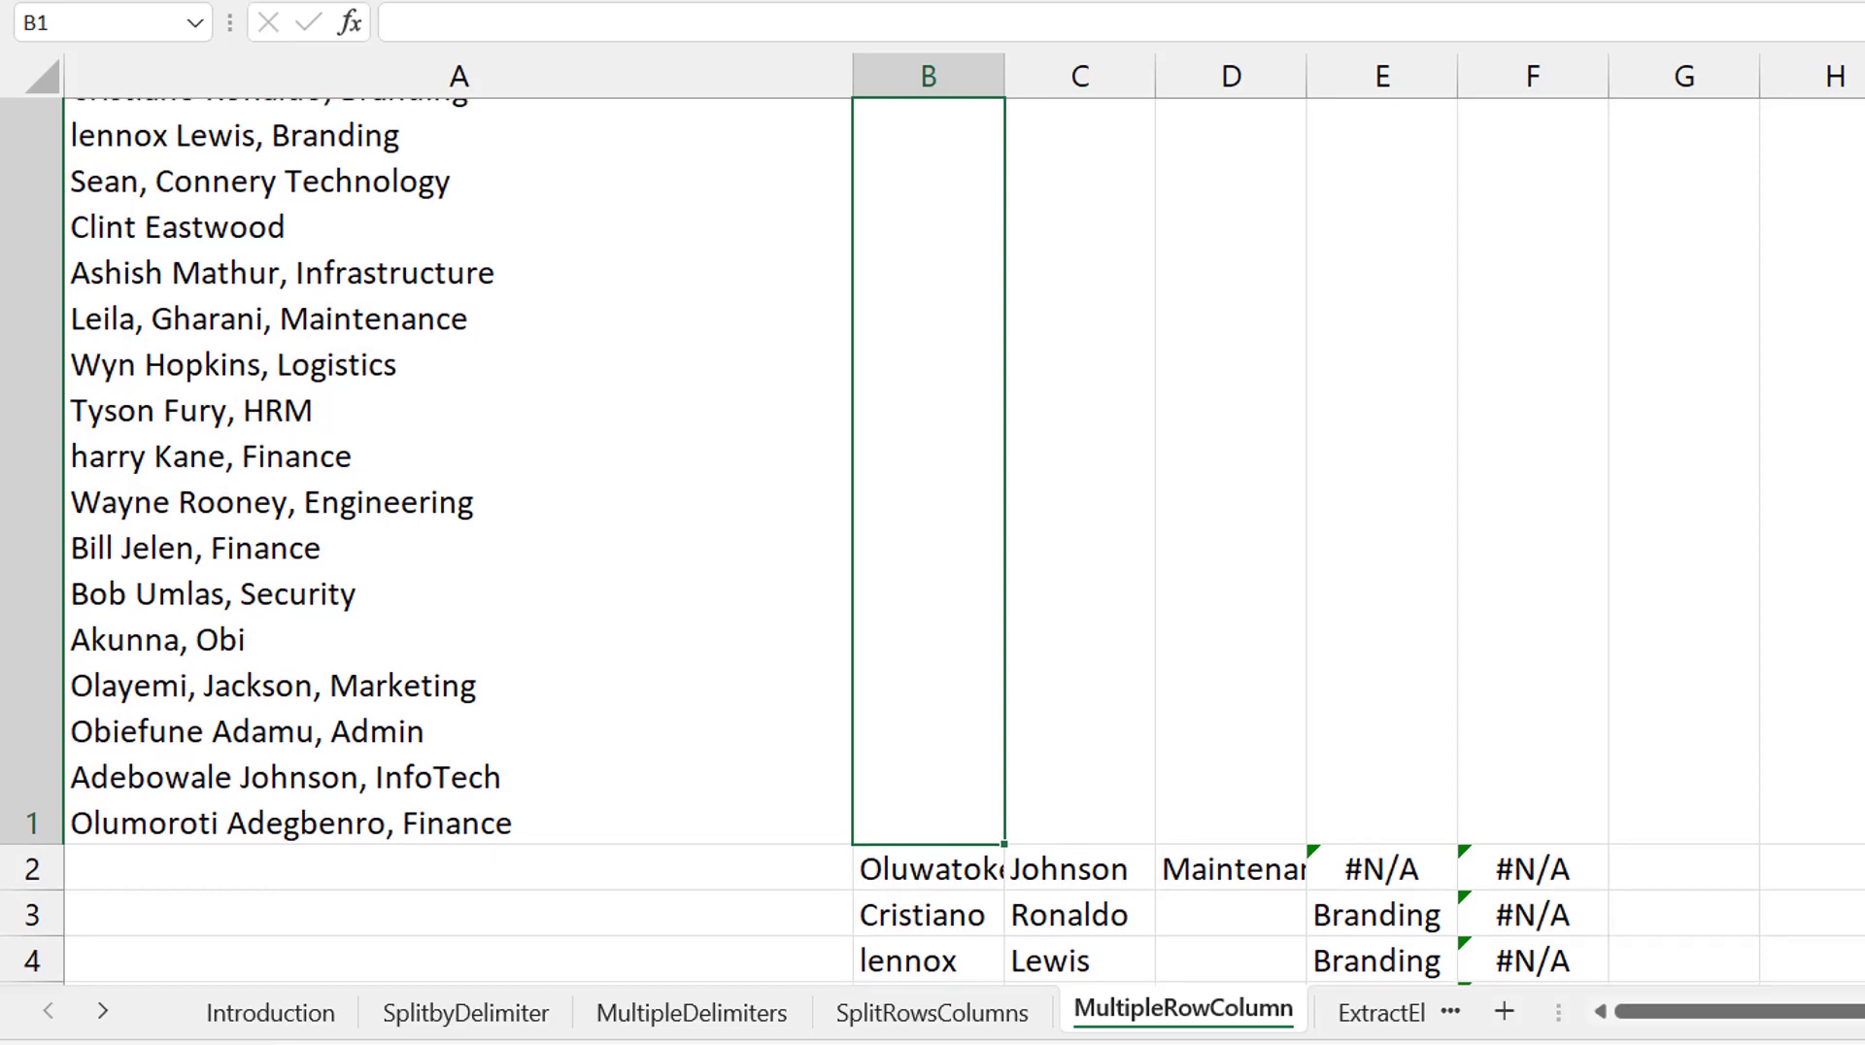
pyautogui.click(960, 877)
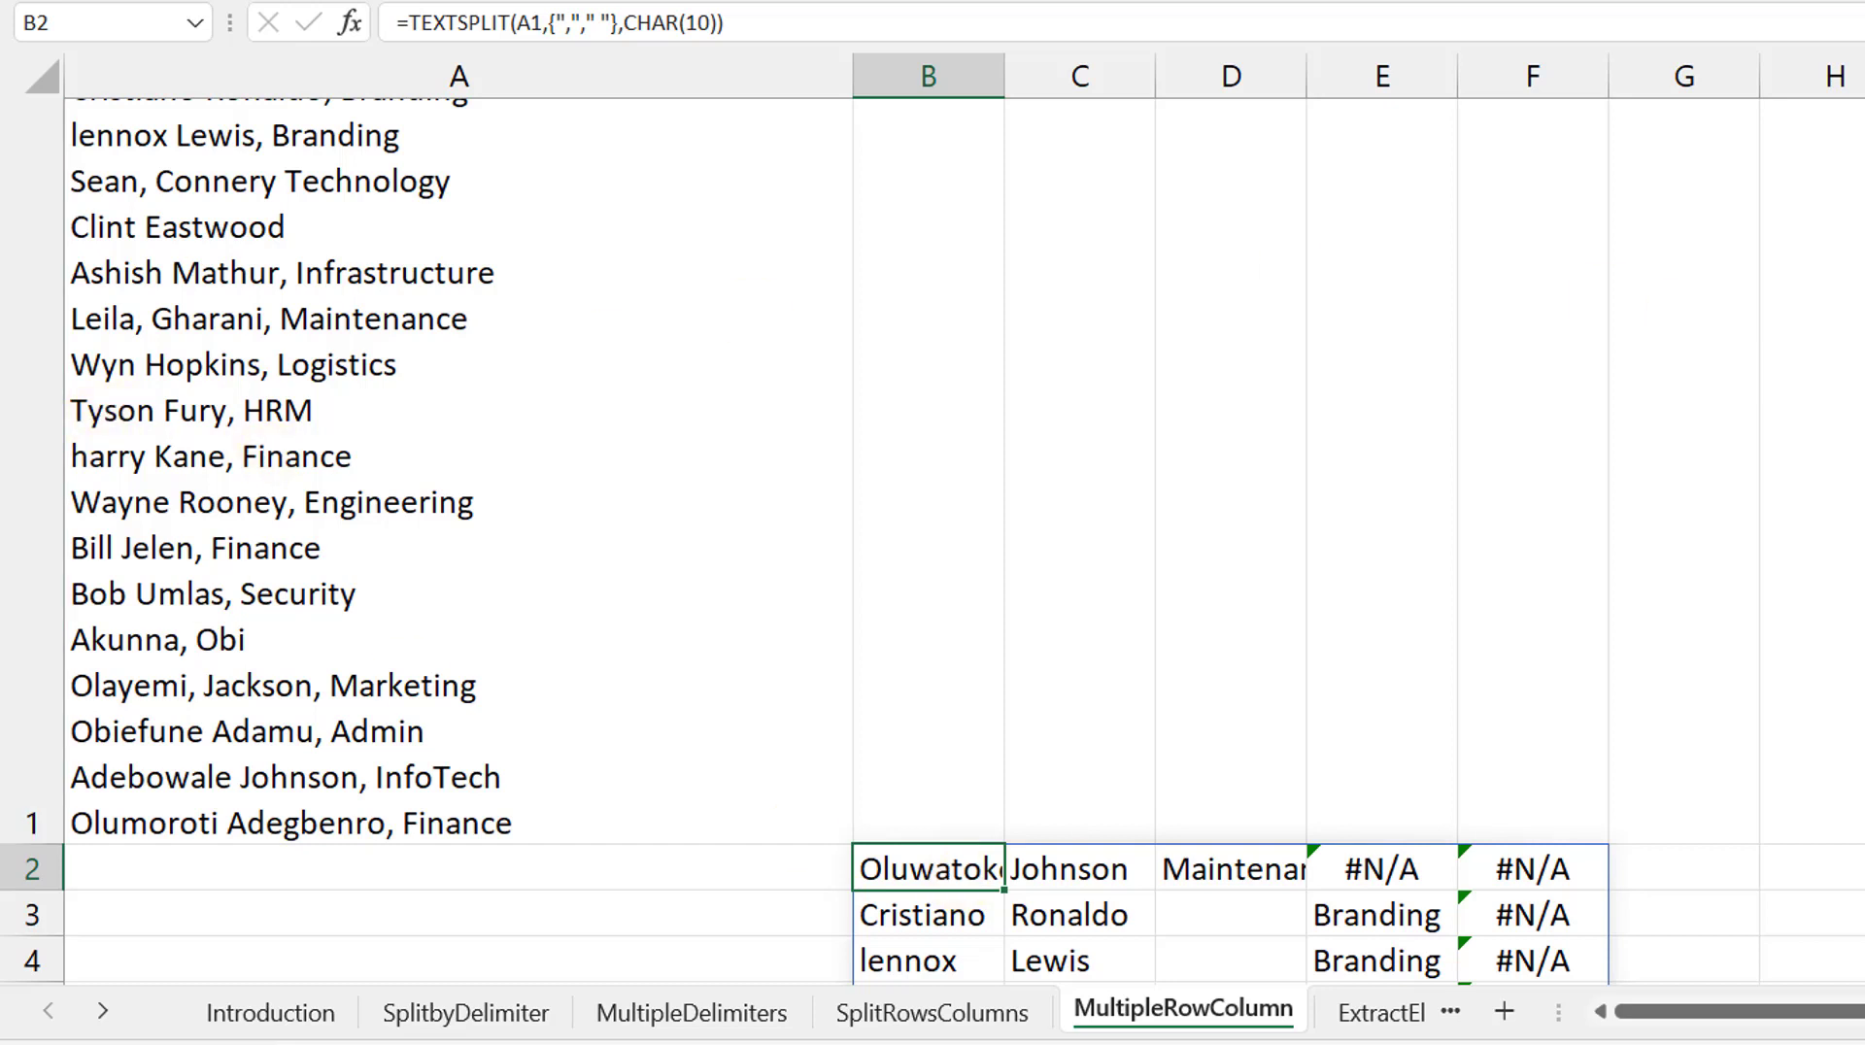
pyautogui.scroll(1, 933, 542)
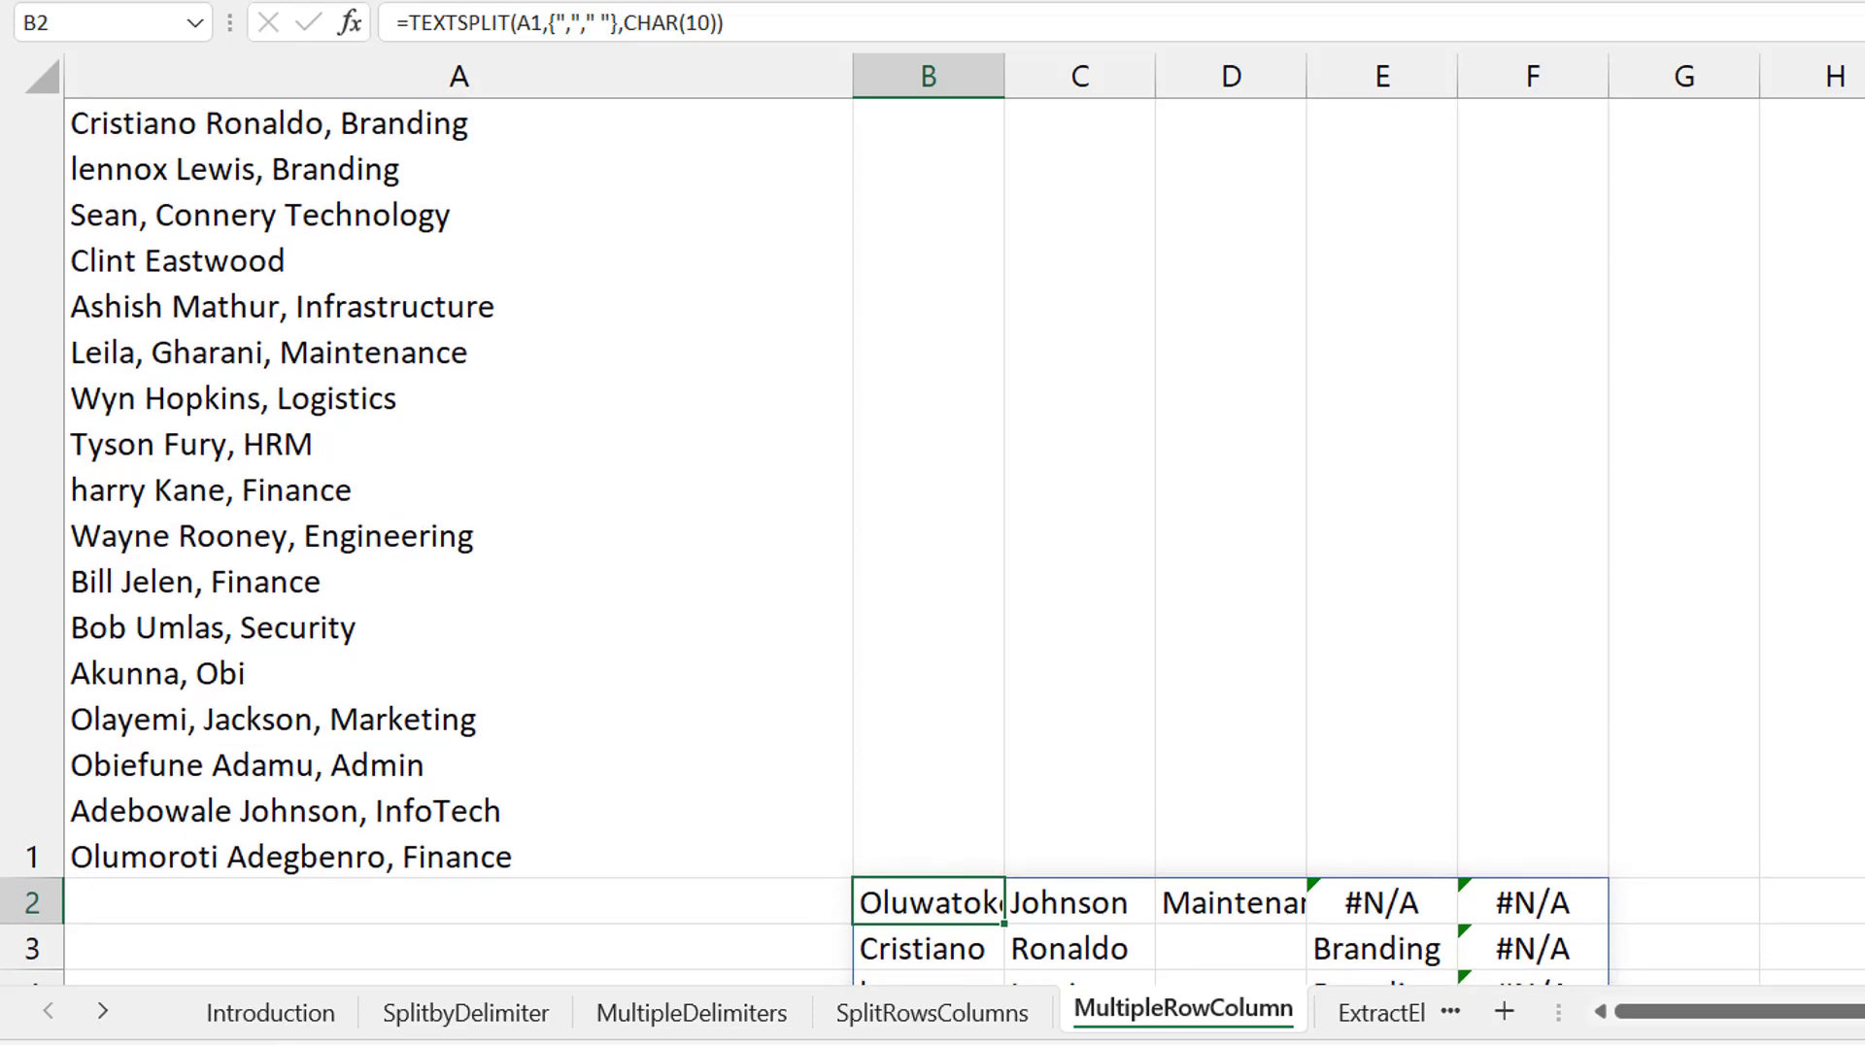
pyautogui.scroll(1, 932, 543)
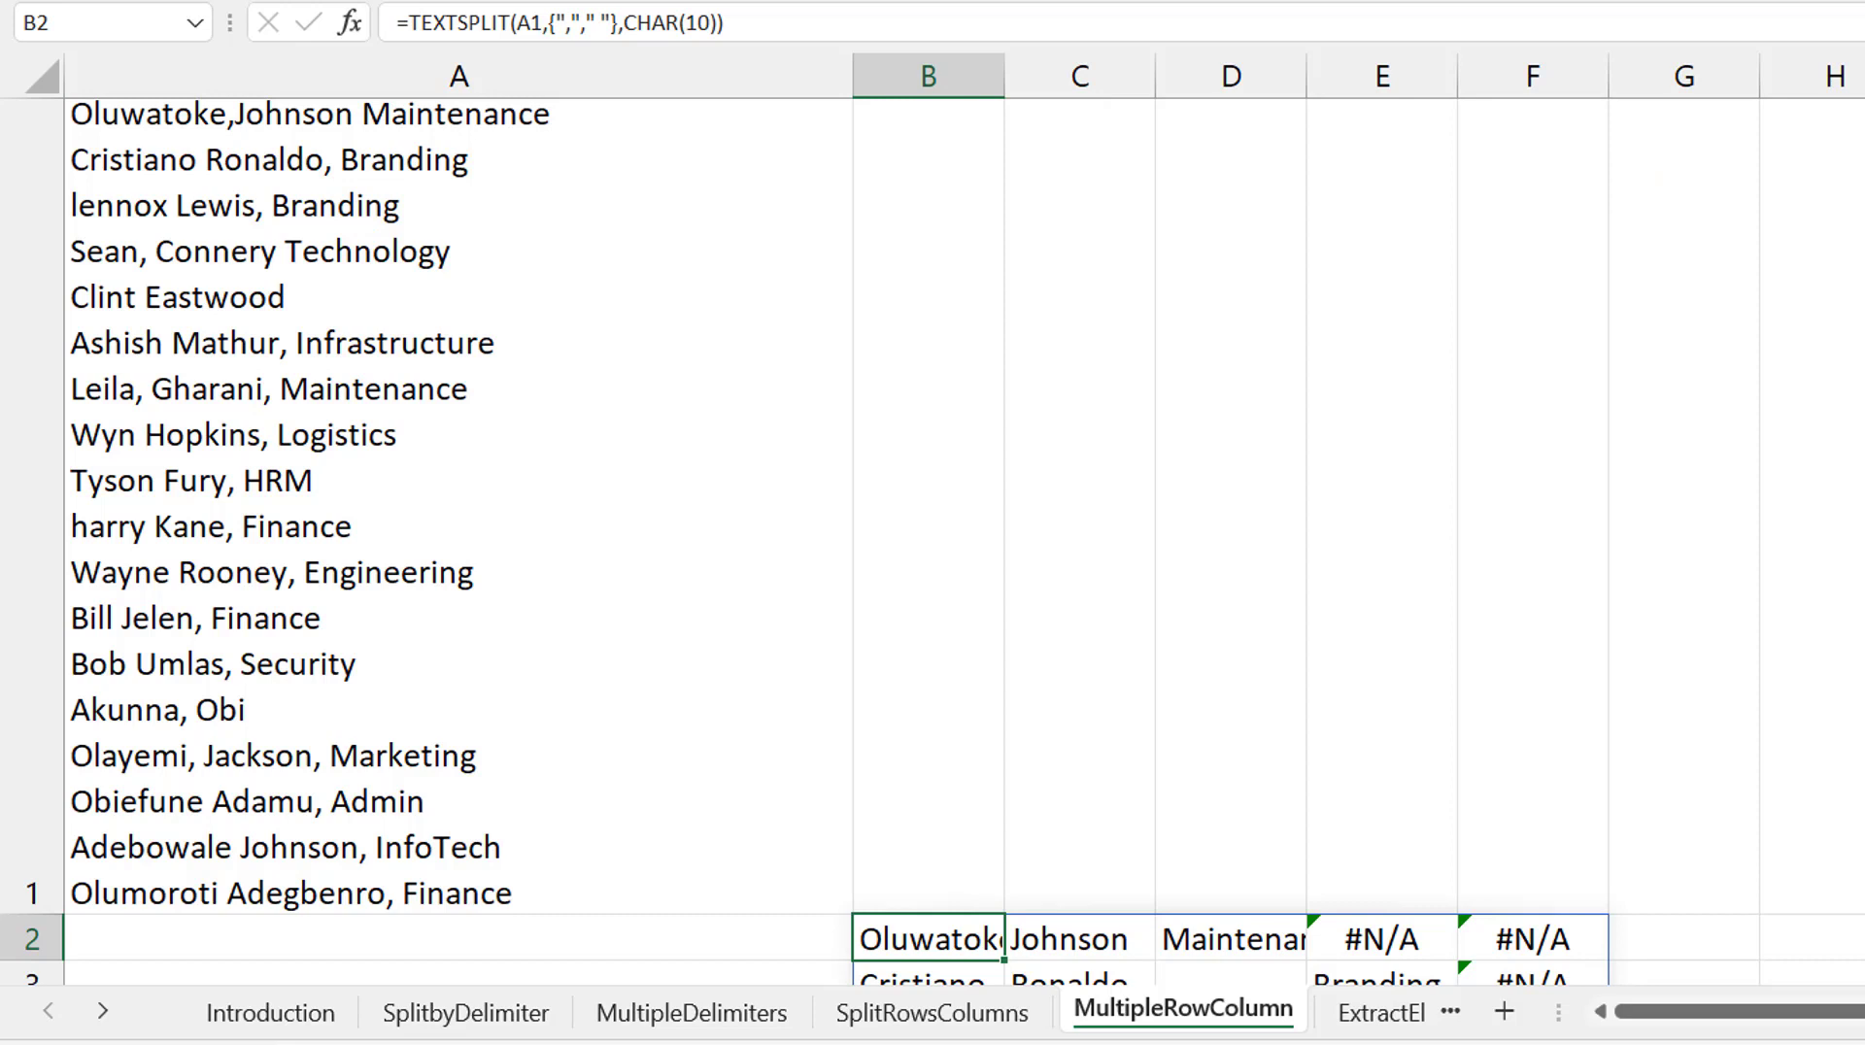
pyautogui.scroll(-3, 932, 542)
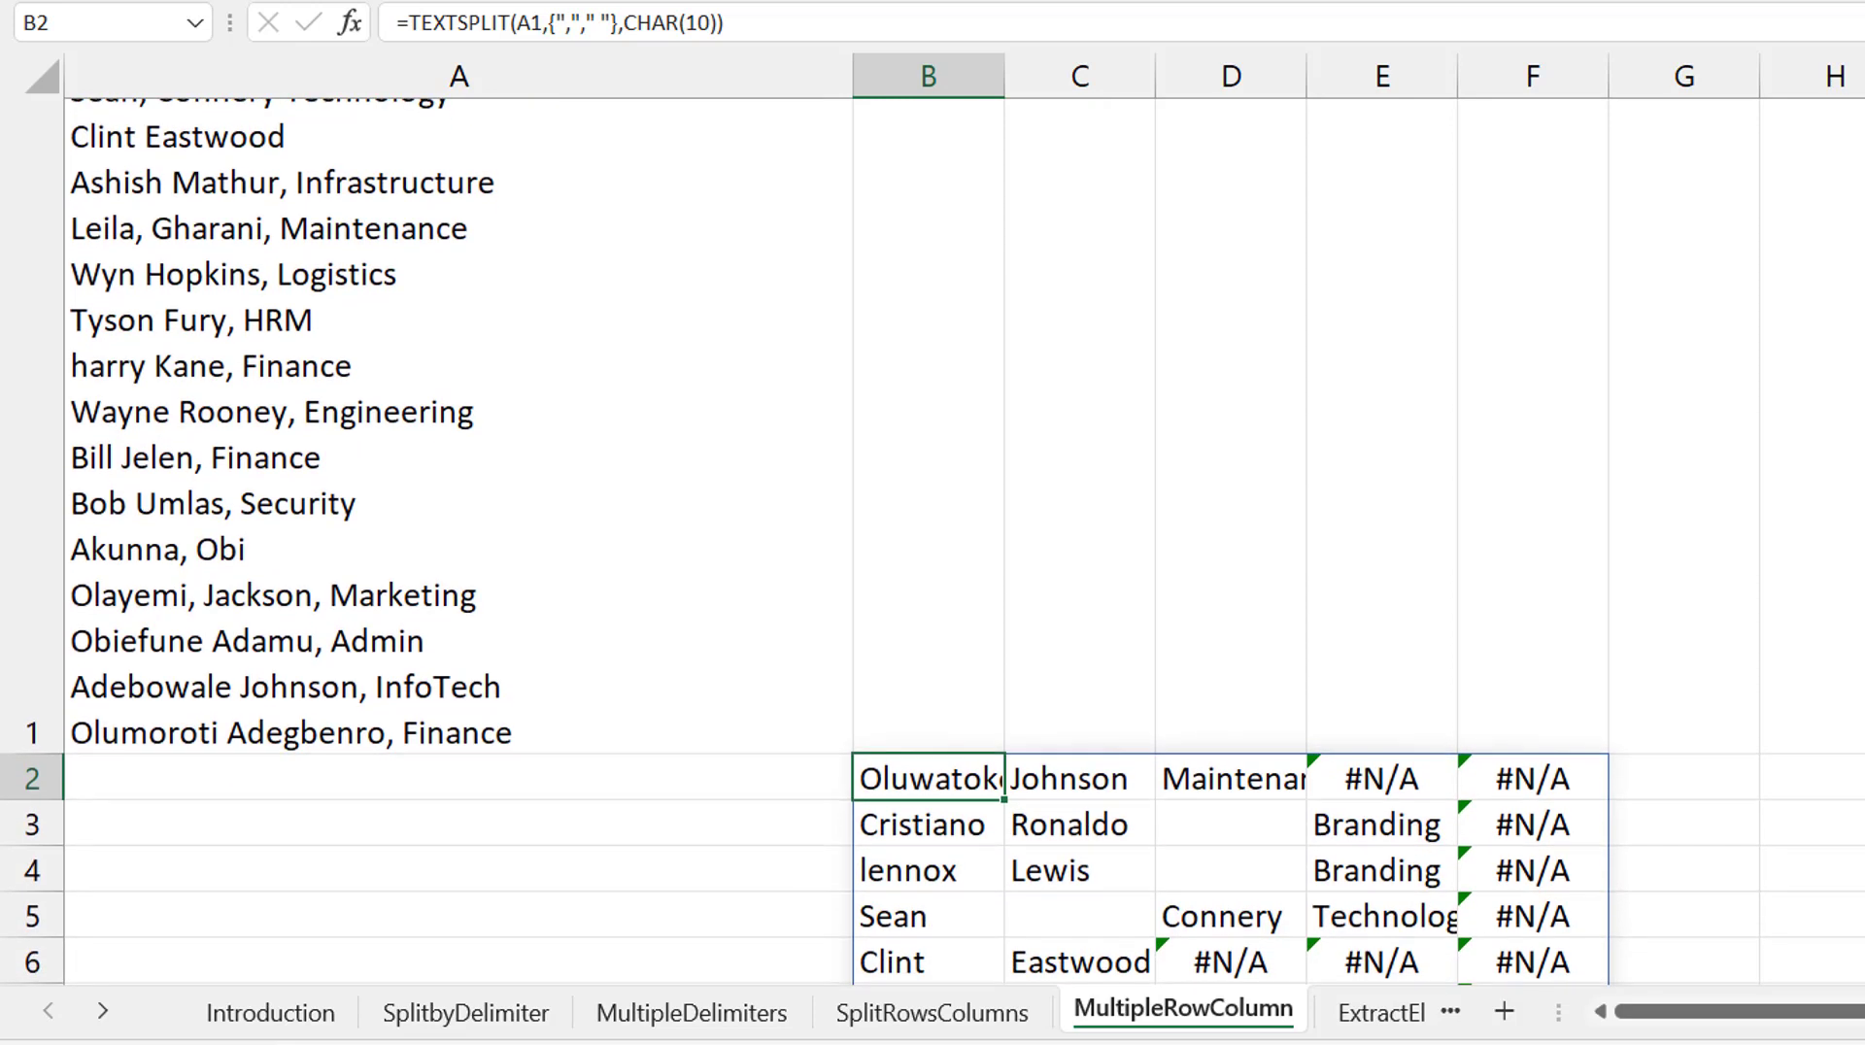
pyautogui.scroll(1, 1324, 887)
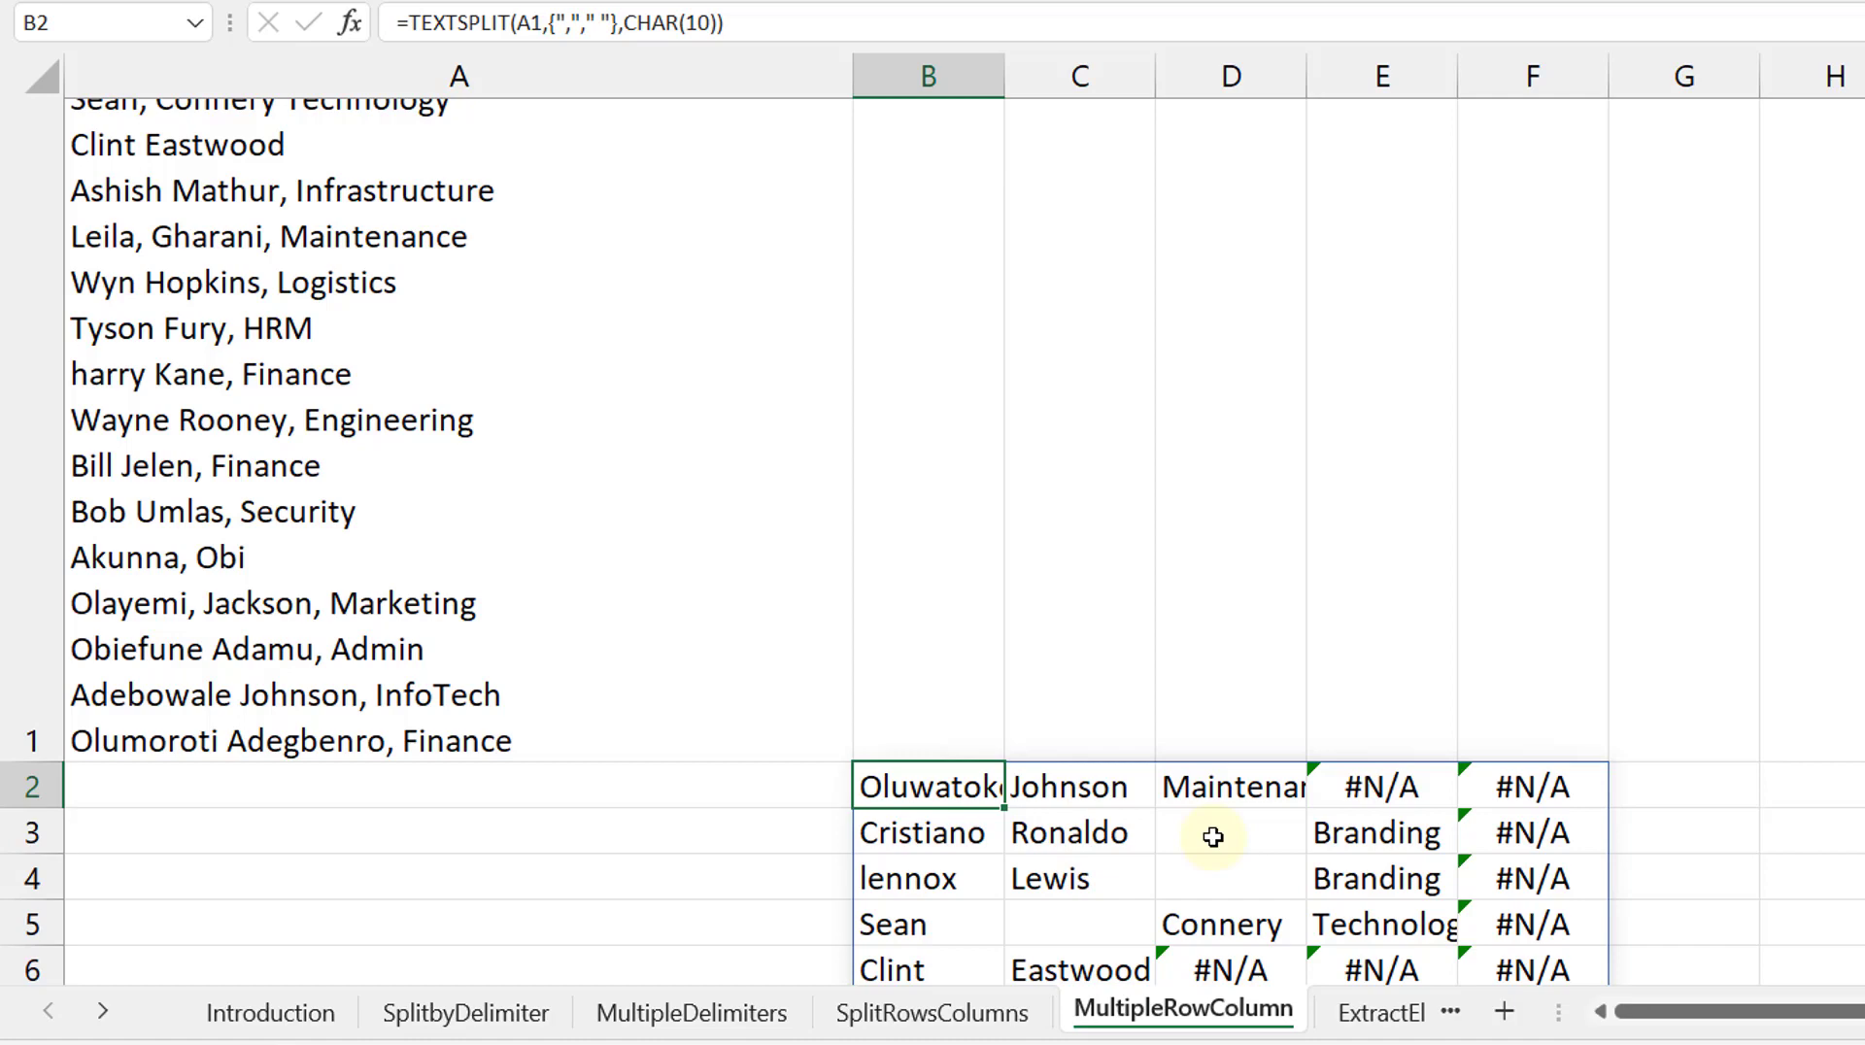
# Add TRUE as the ignore_empty argument, giving =TEXTSPLIT(A1,{","," "},CHAR(10),TRUE)
pyautogui.click(795, 26)
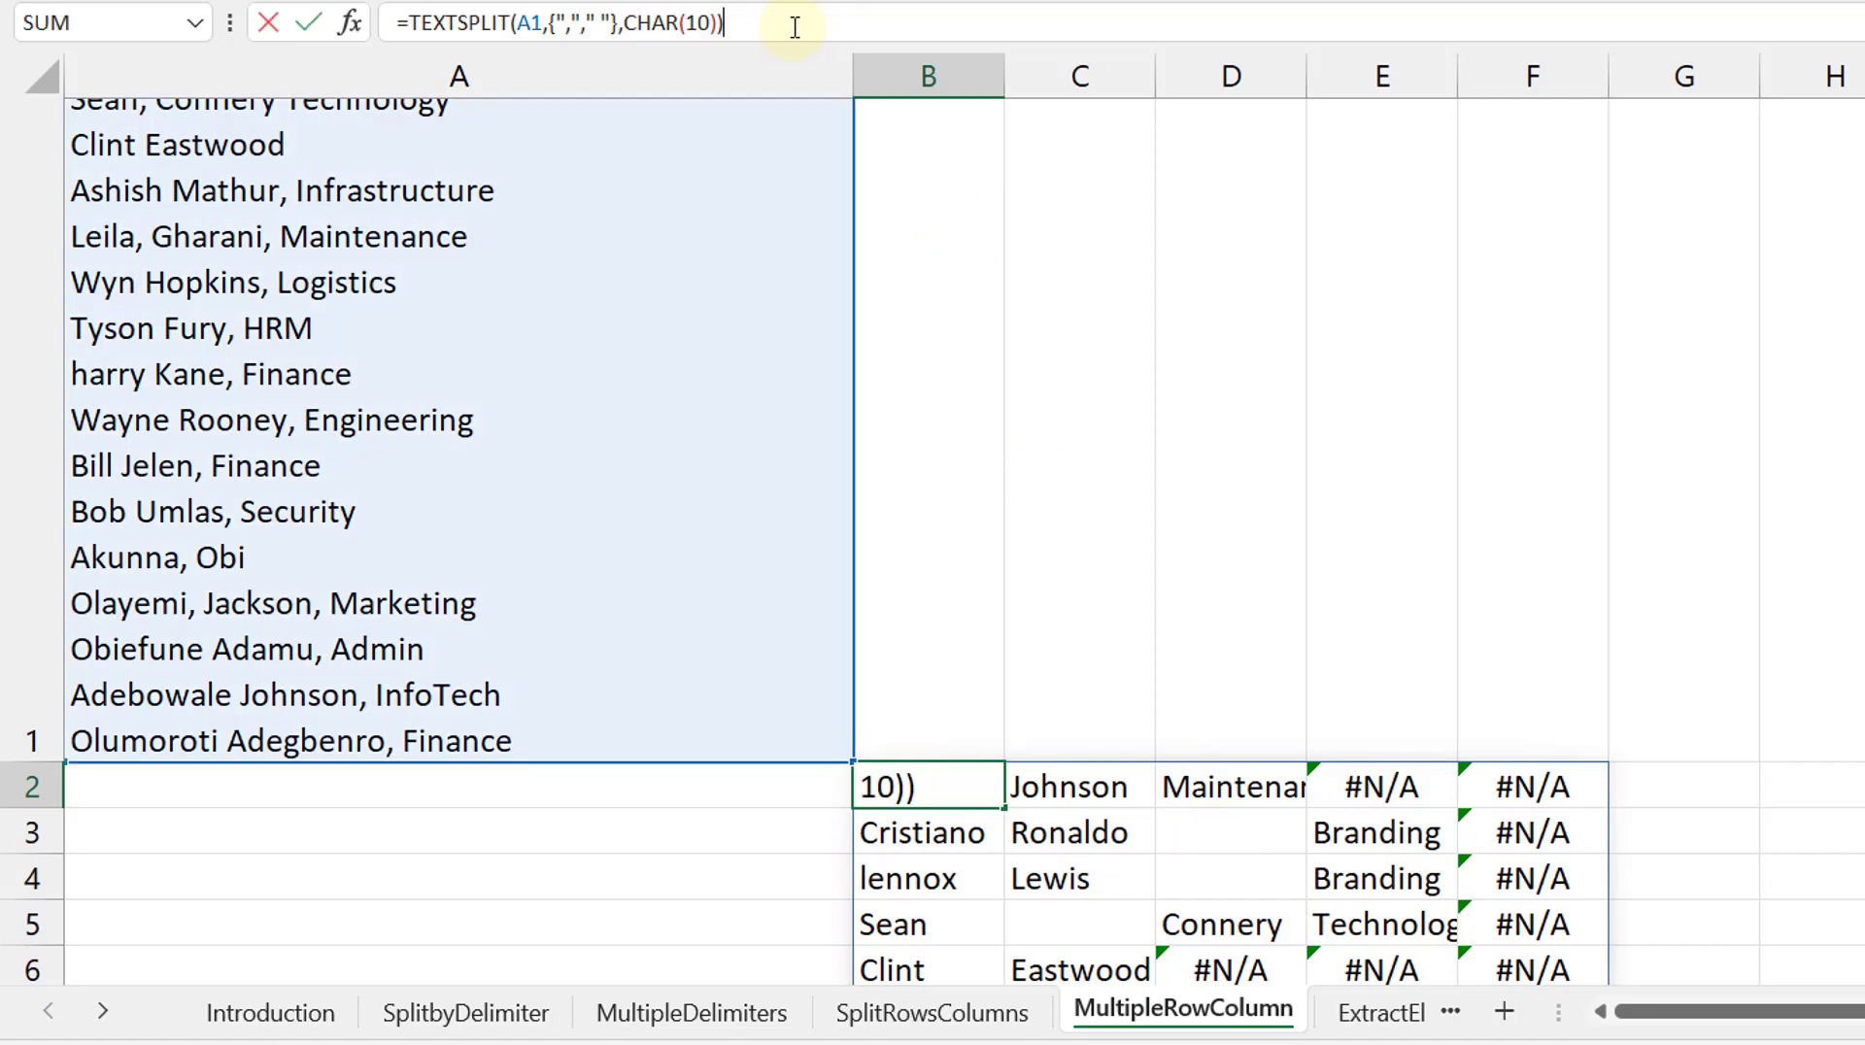
pyautogui.press('BackSpace')
pyautogui.write(',')
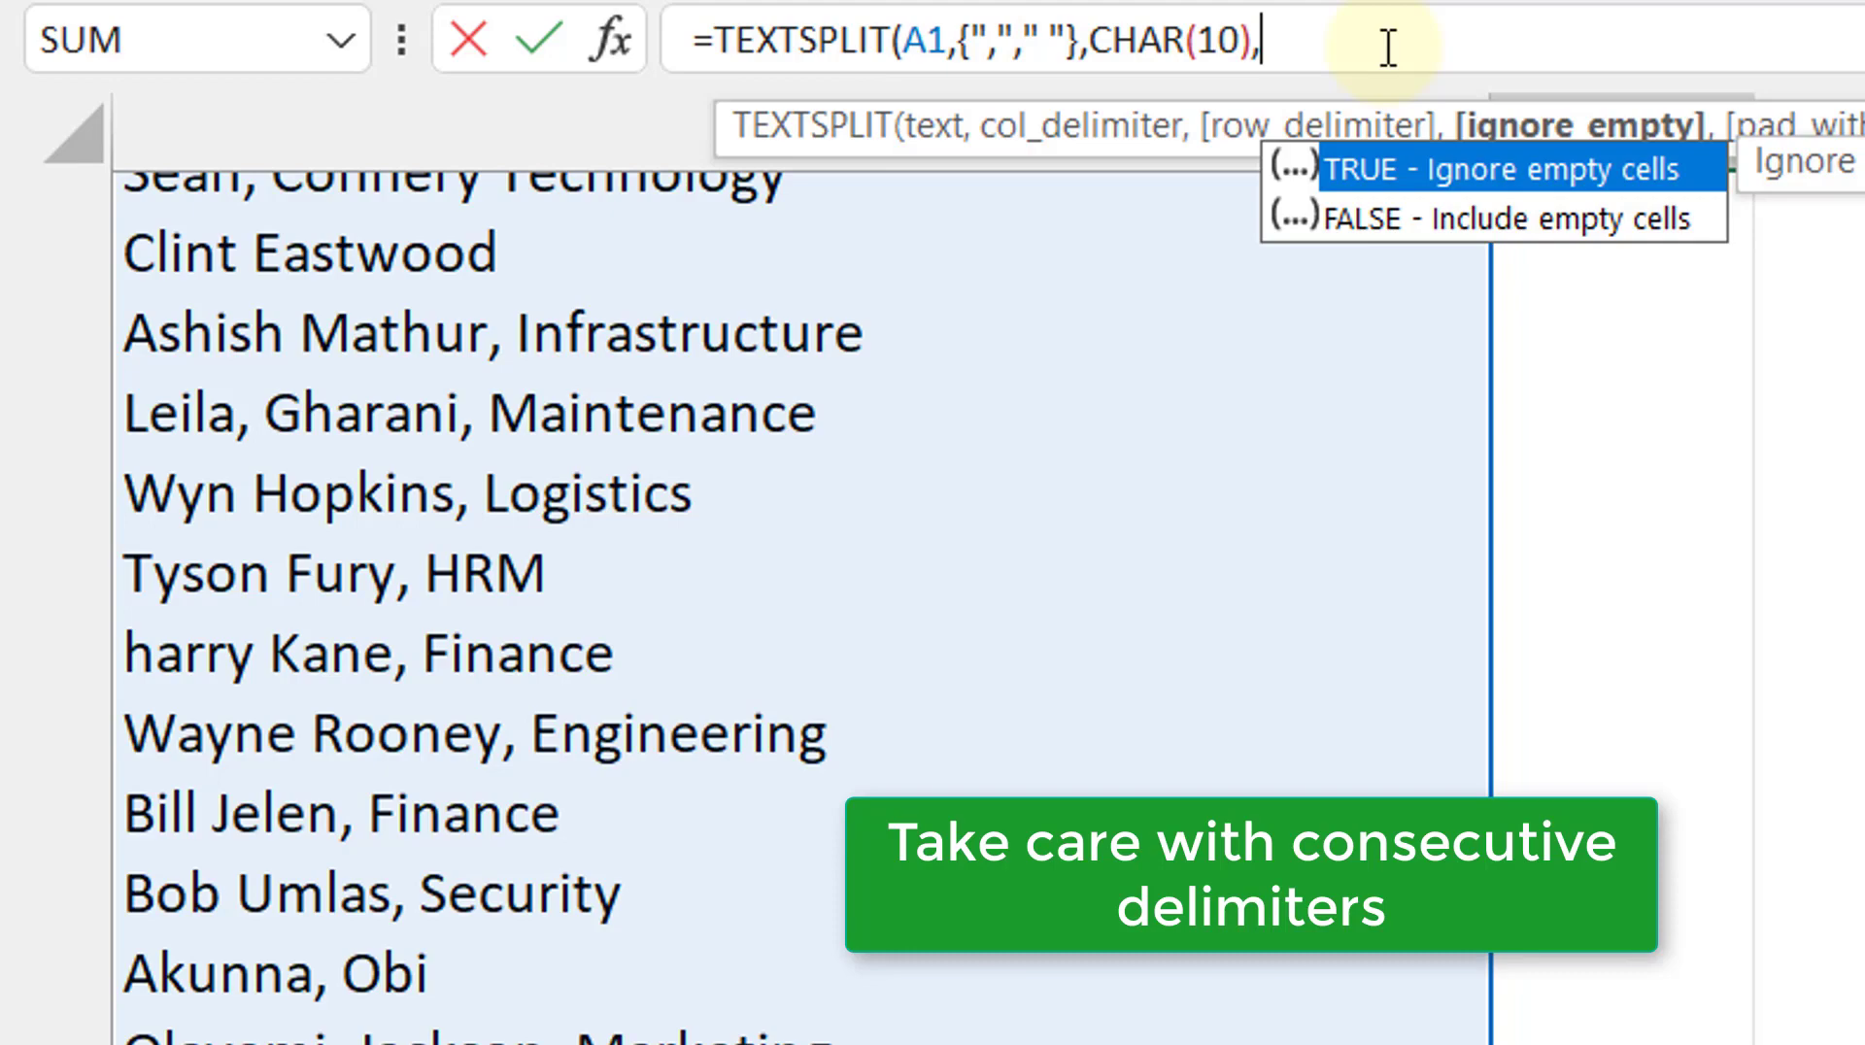
pyautogui.press('Tab')
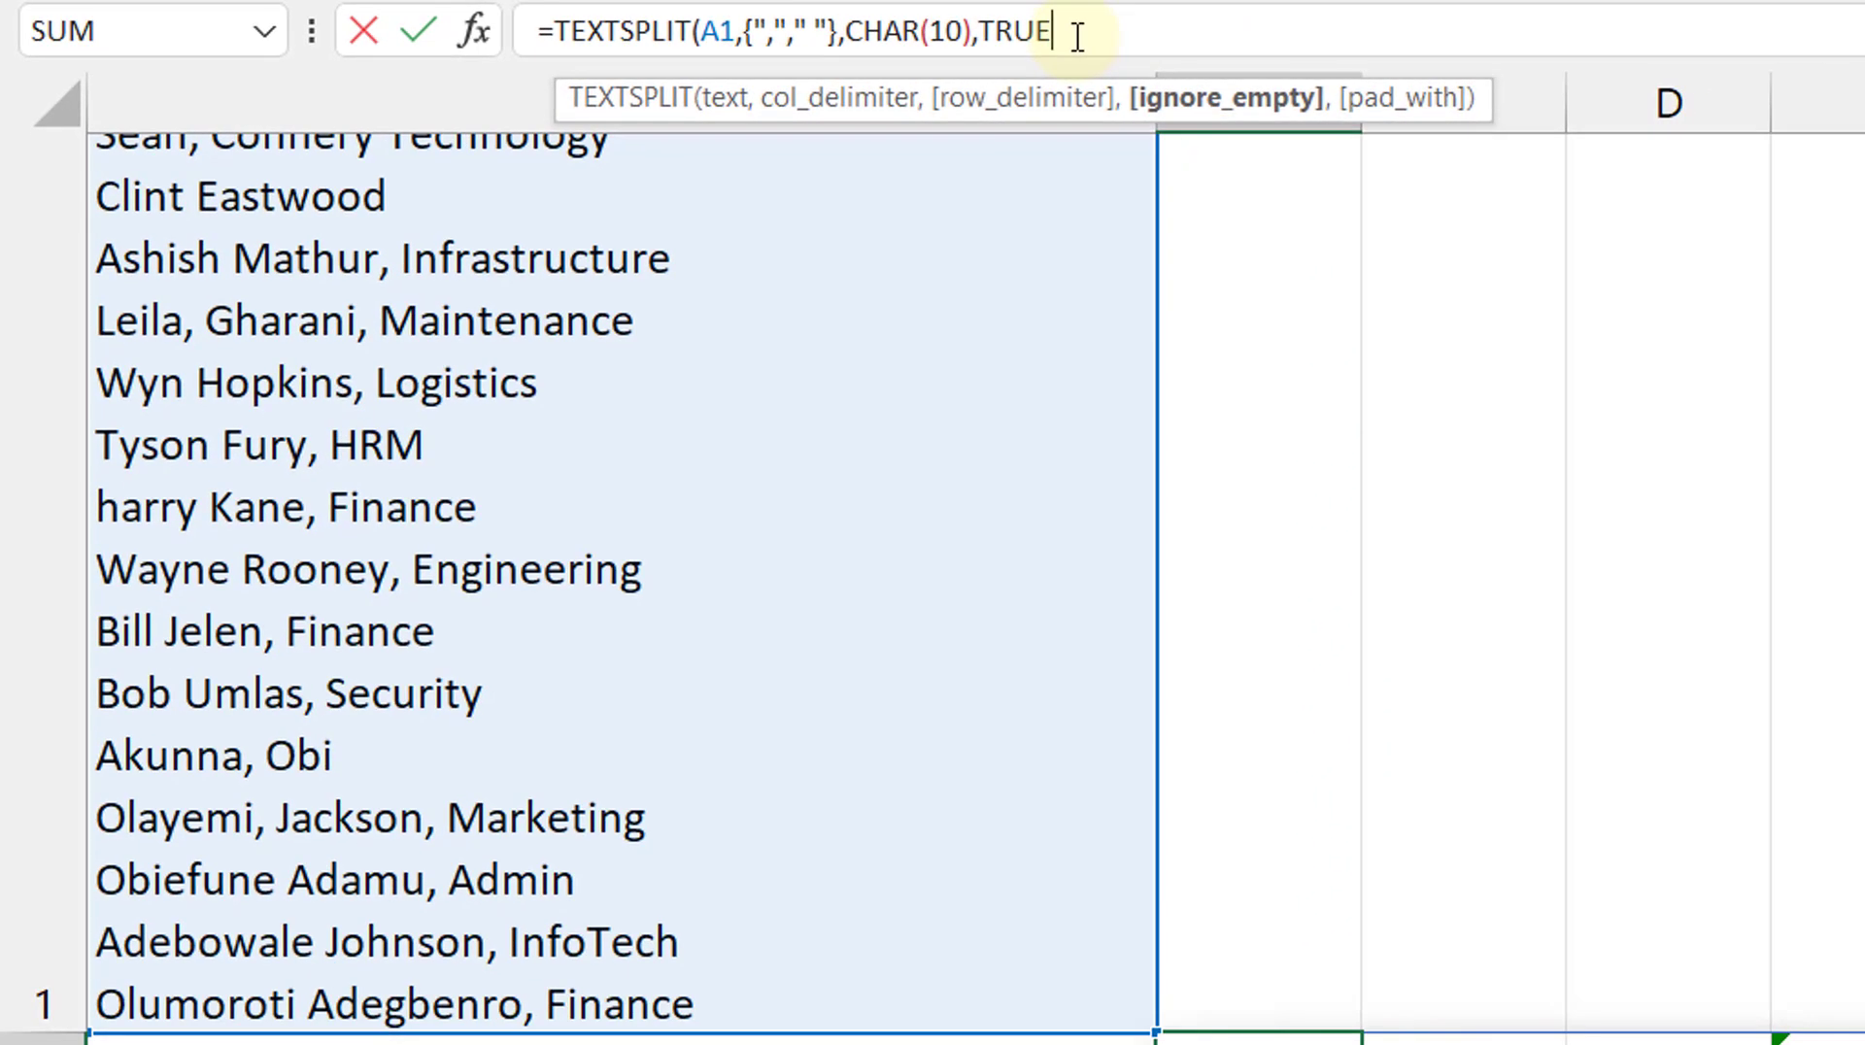
pyautogui.write(')')
pyautogui.press('Return')
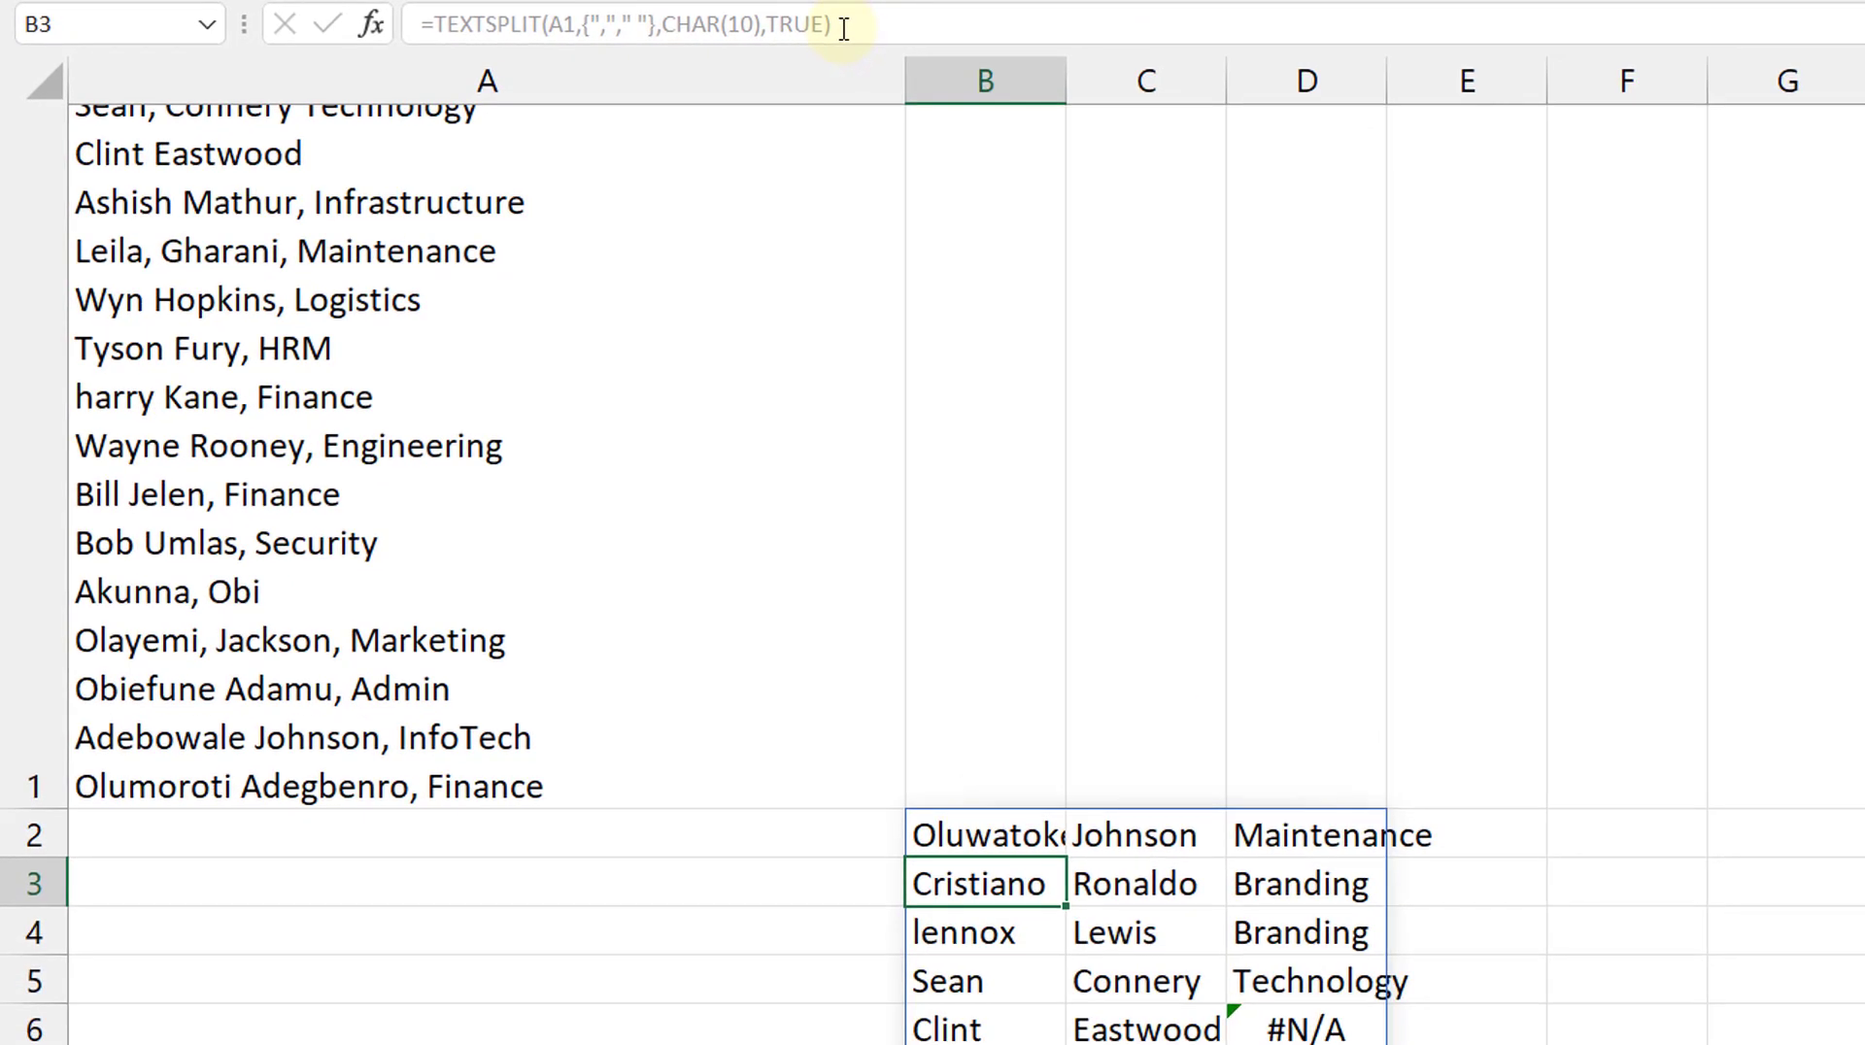
pyautogui.press('Up')
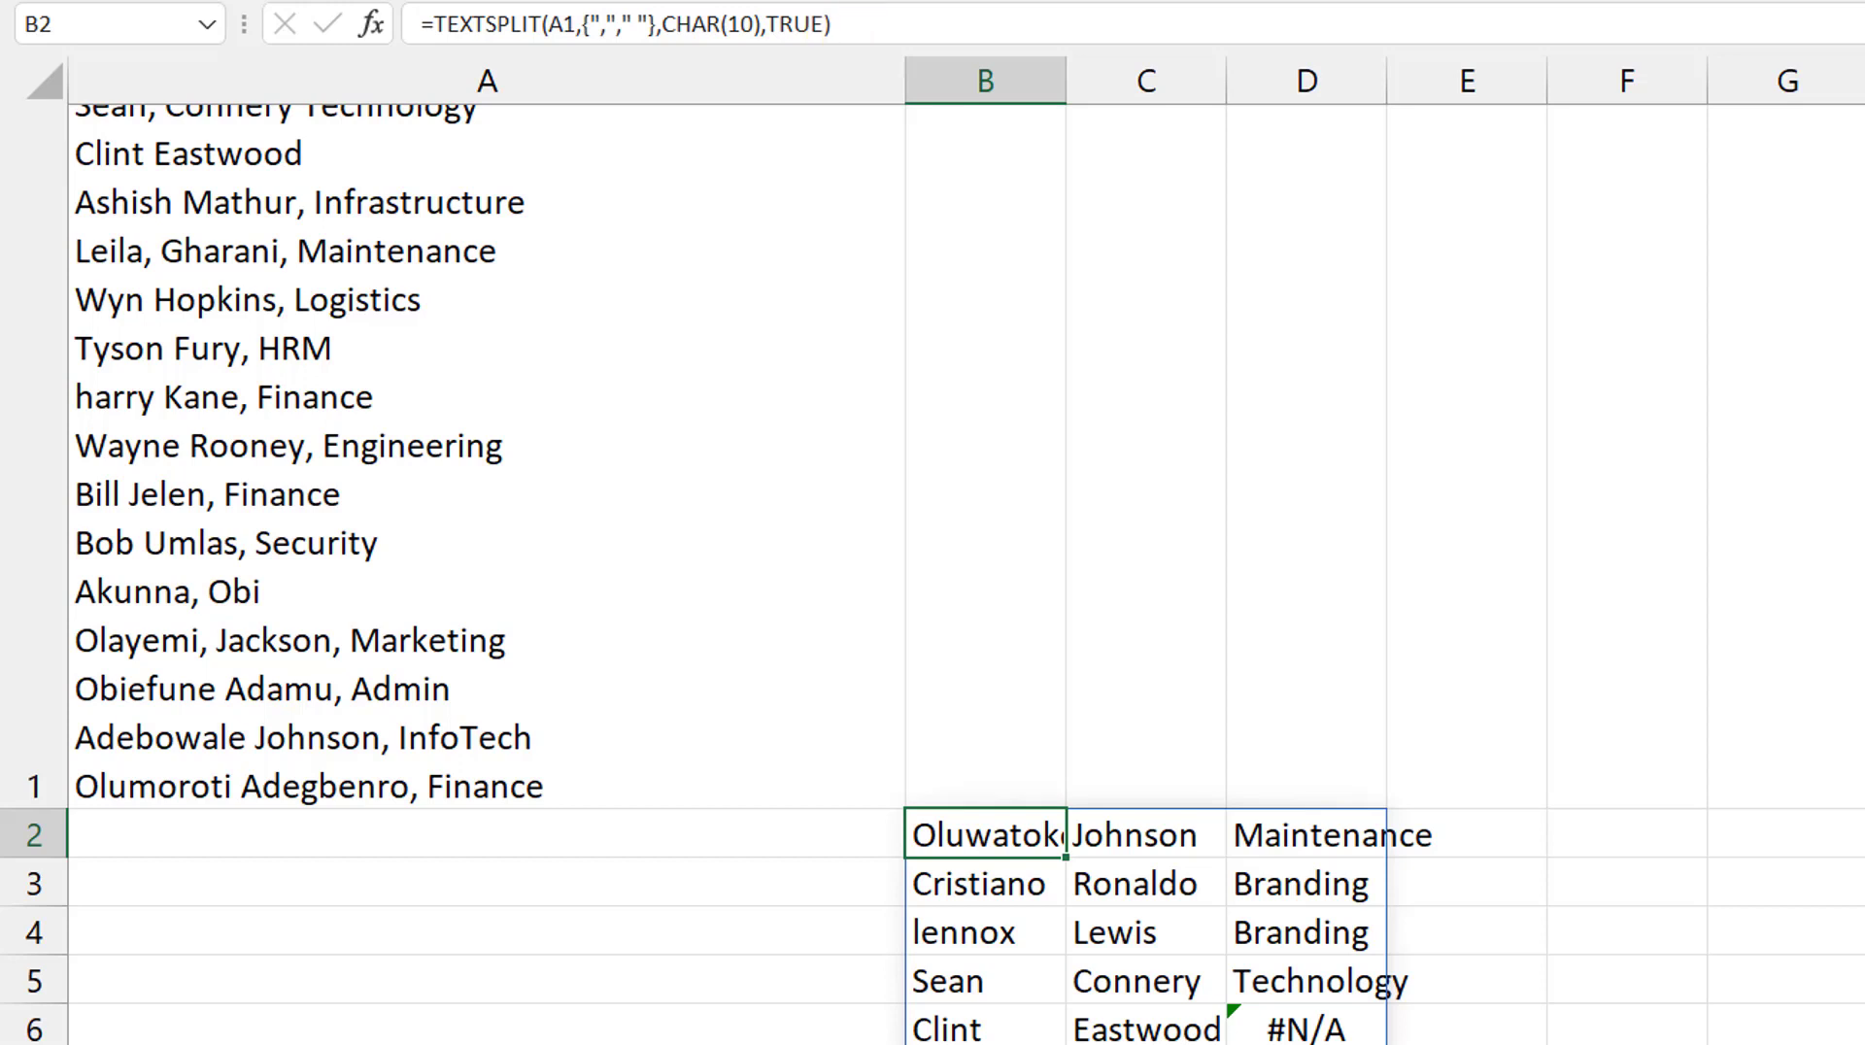
# Scroll through the B2:D spill to check rows showing #N/A for missing departments
pyautogui.scroll(-5, 933, 573)
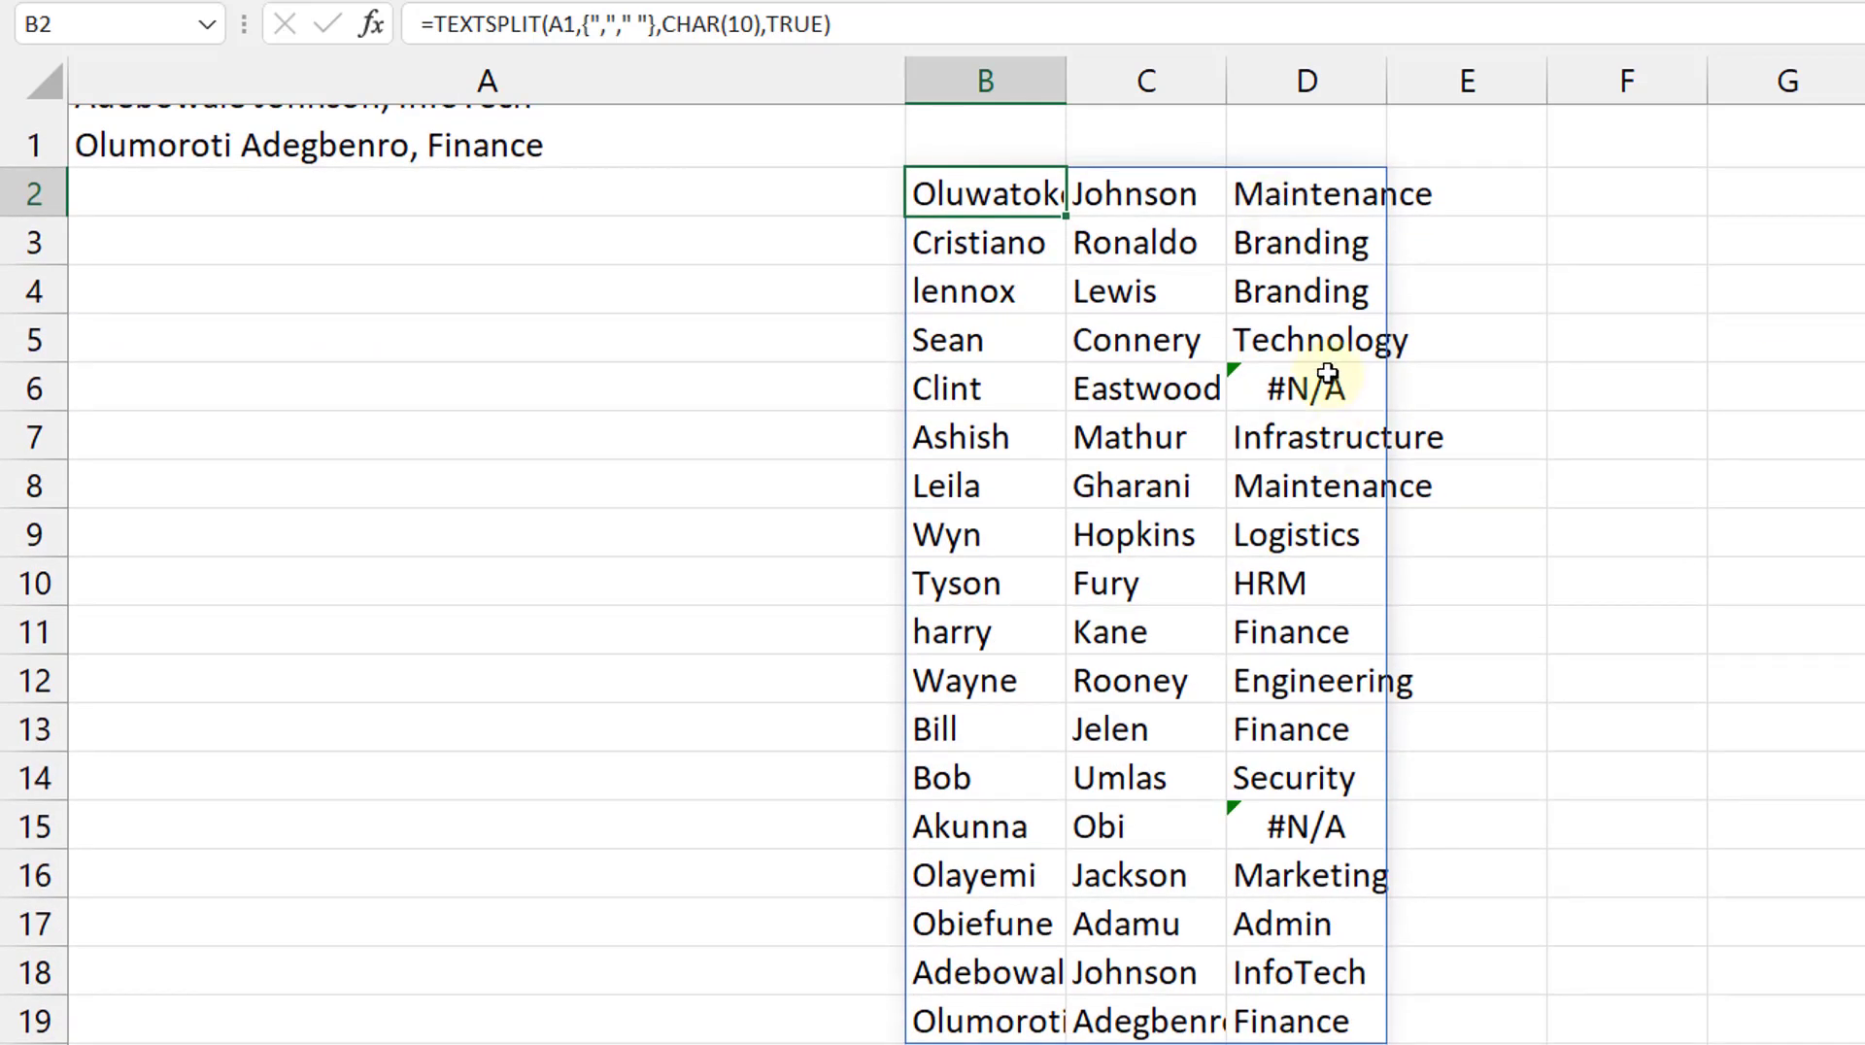
pyautogui.scroll(5, 933, 573)
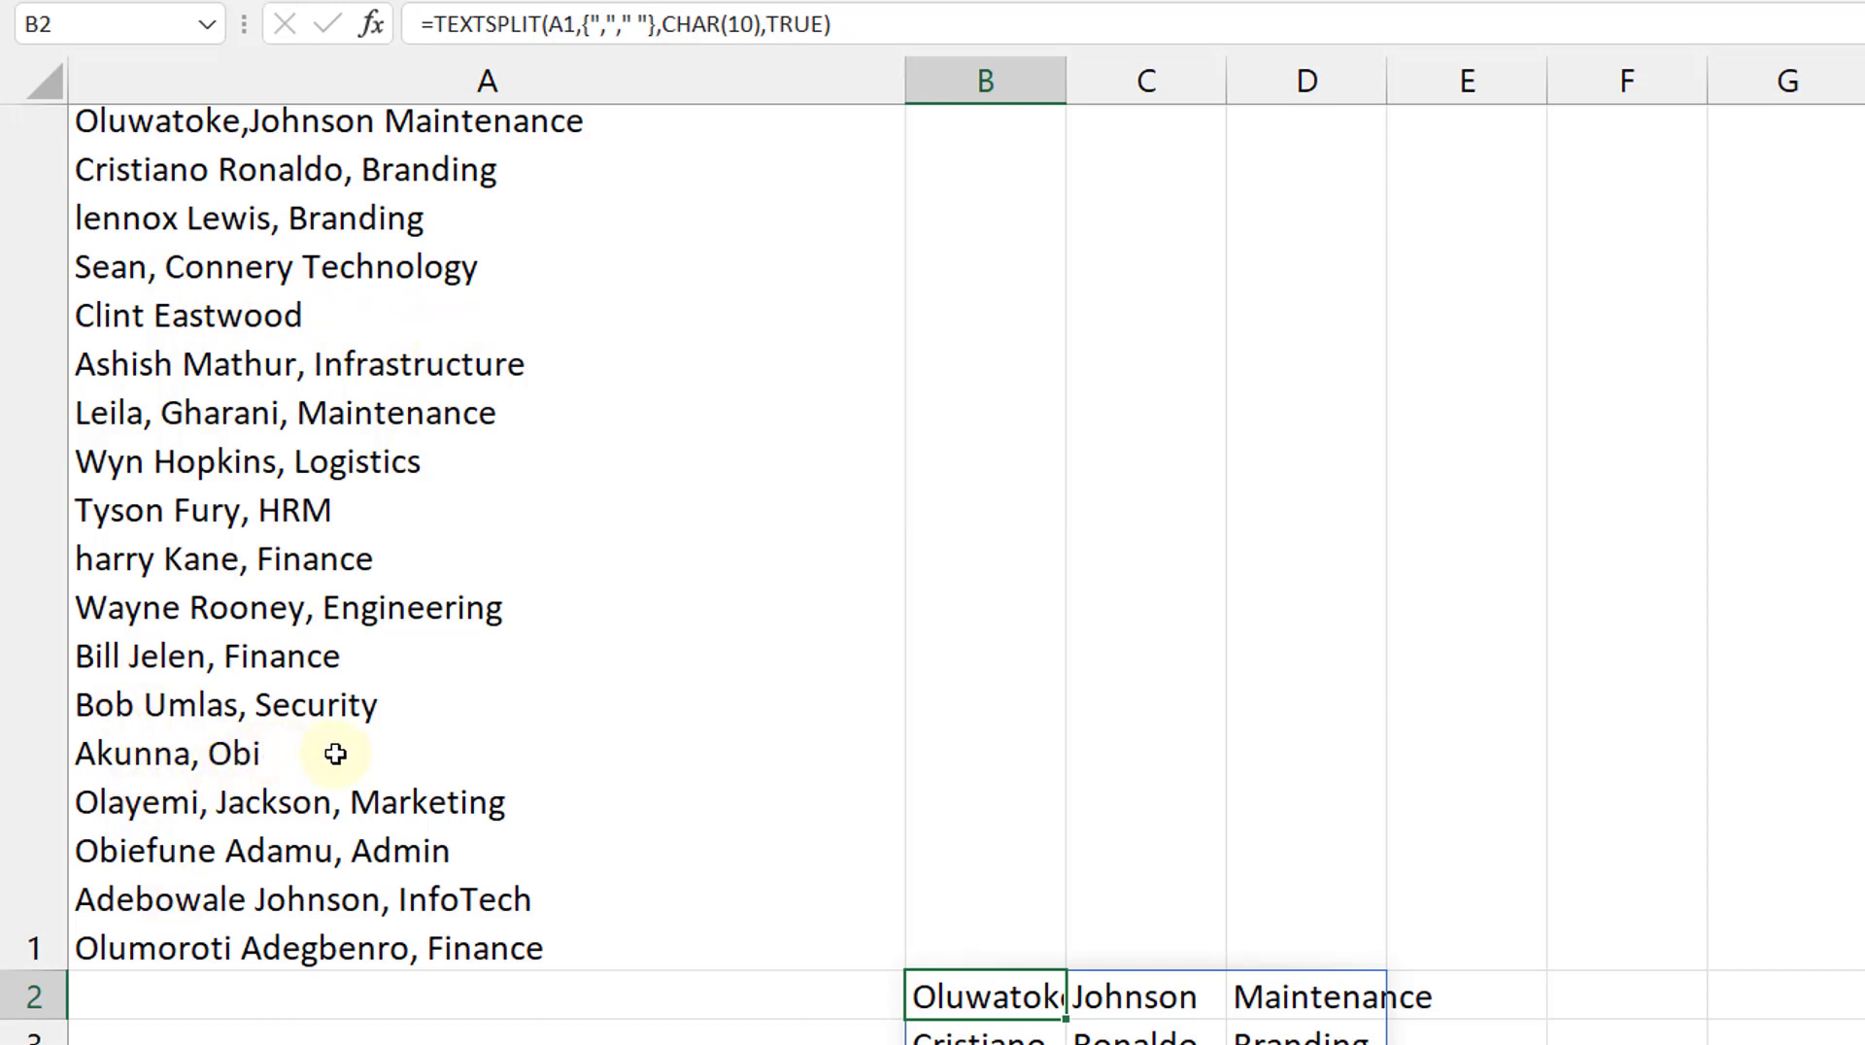
pyautogui.scroll(-2, 933, 576)
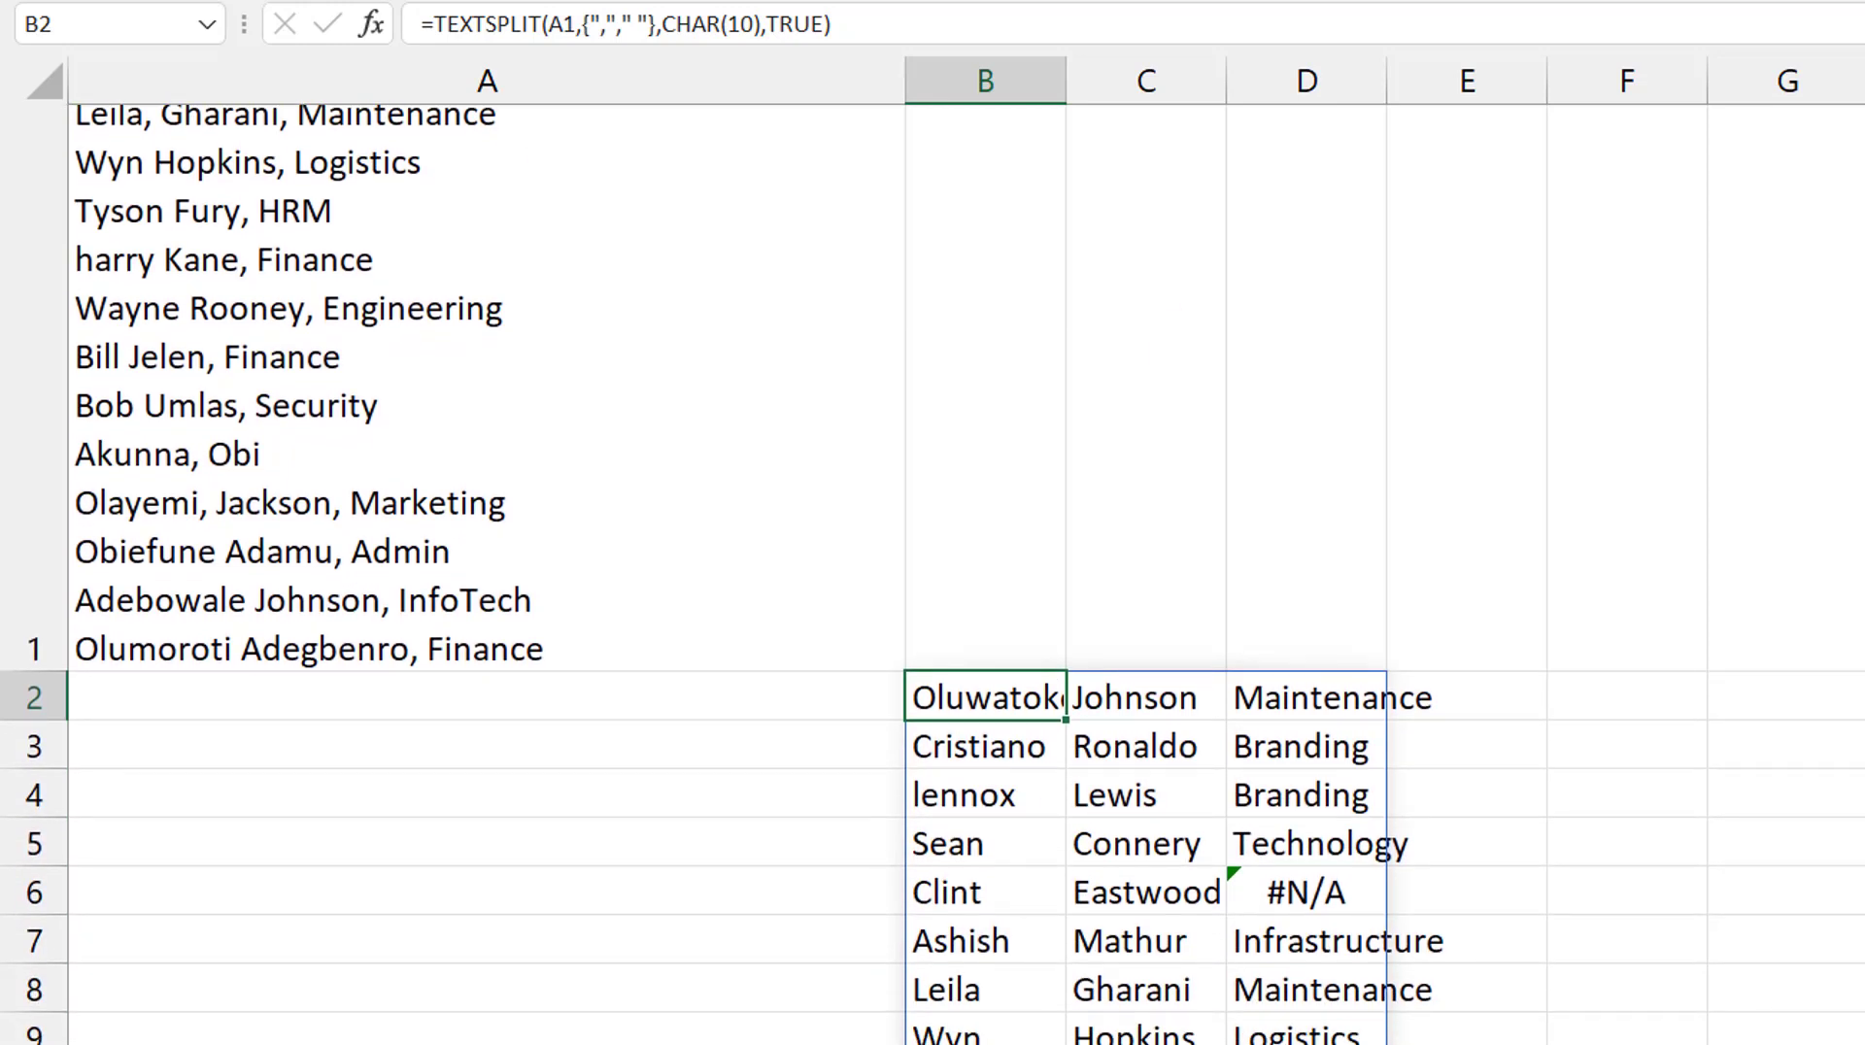
pyautogui.scroll(-2, 933, 575)
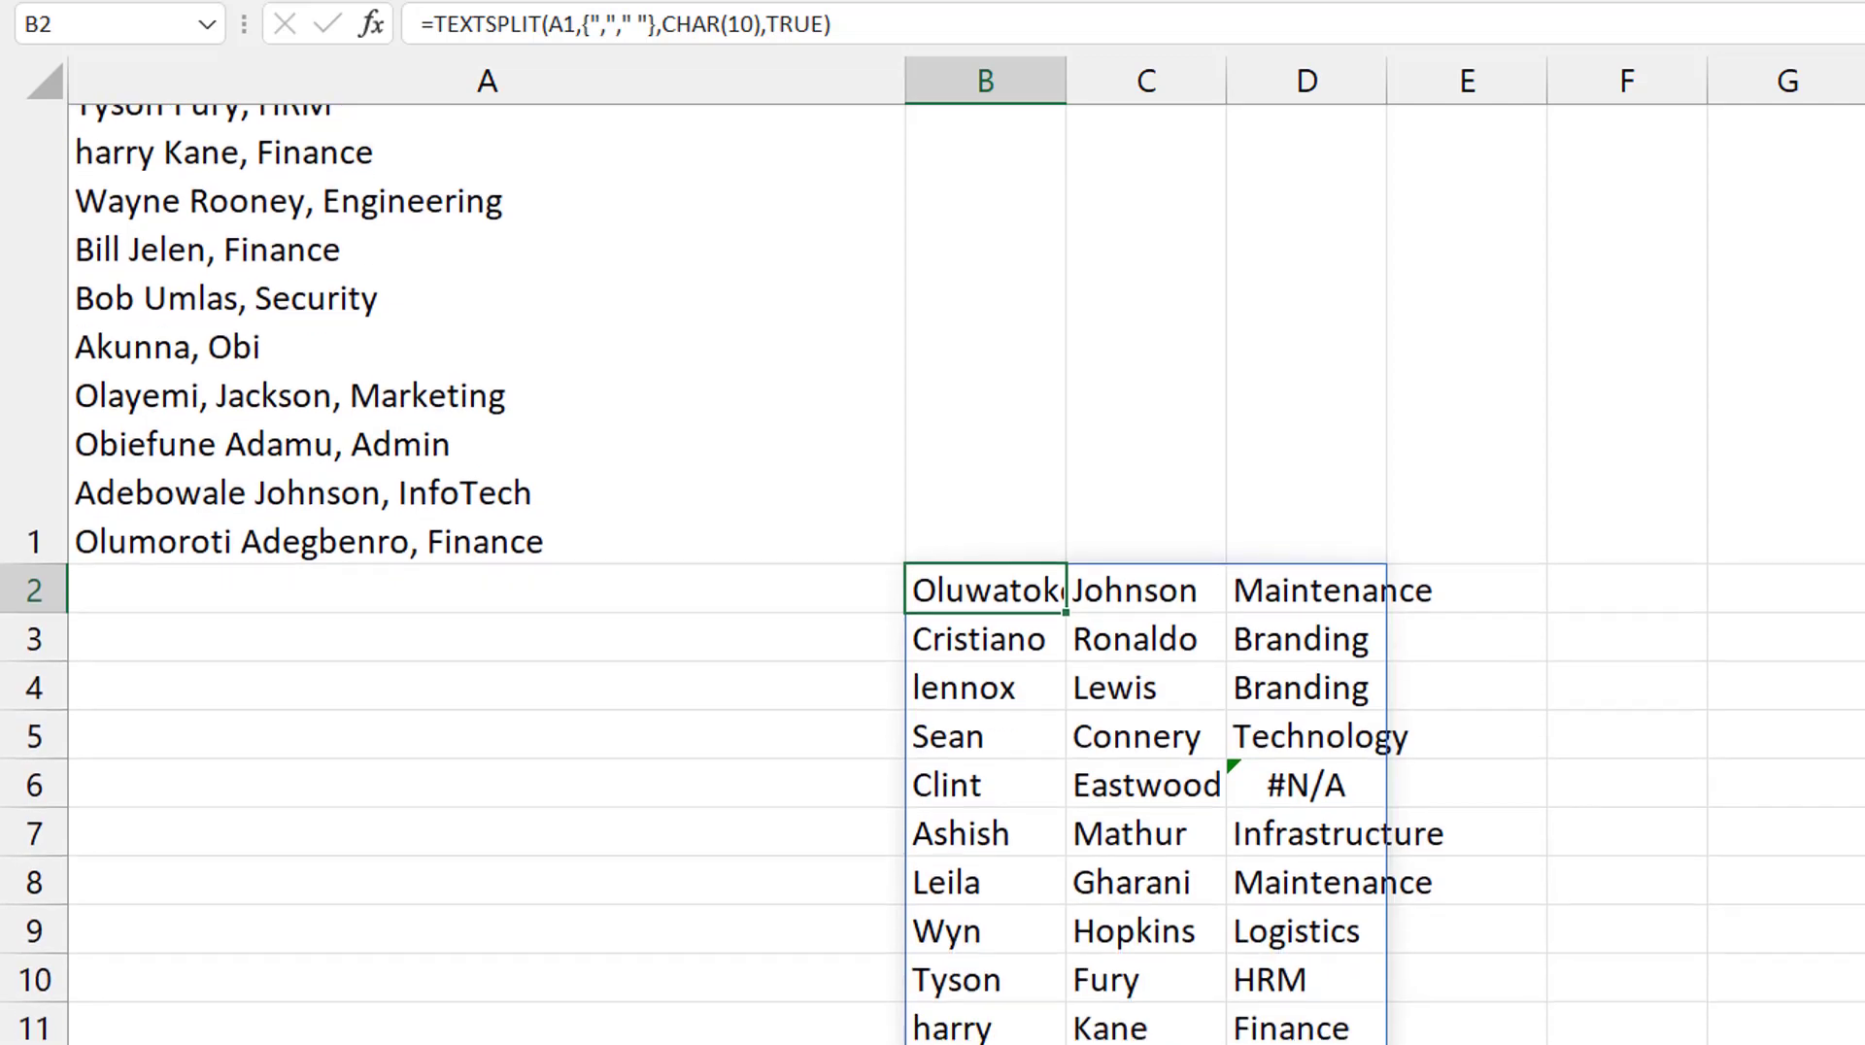
pyautogui.scroll(3, 625, 188)
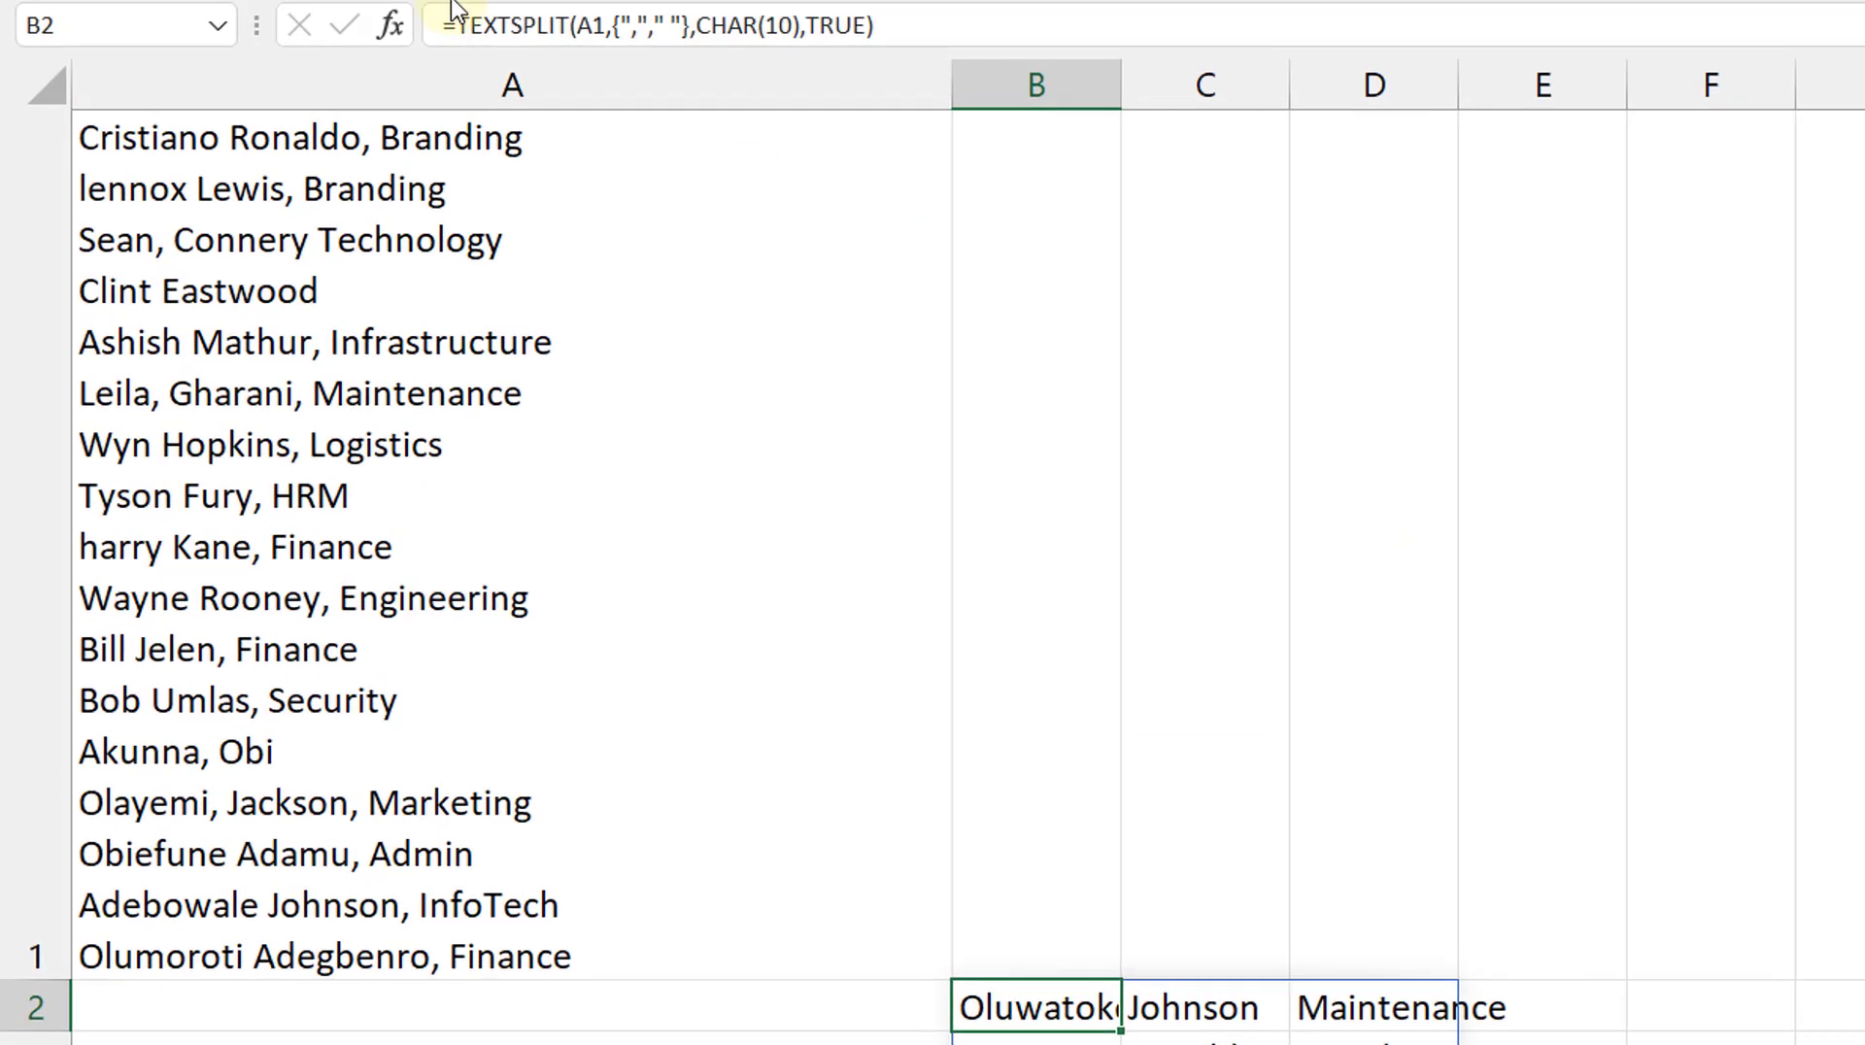
# Wrap the B2 formula in IFNA(...,"NoData") and check the results down column B
pyautogui.click(453, 25)
pyautogui.write('Ifna')
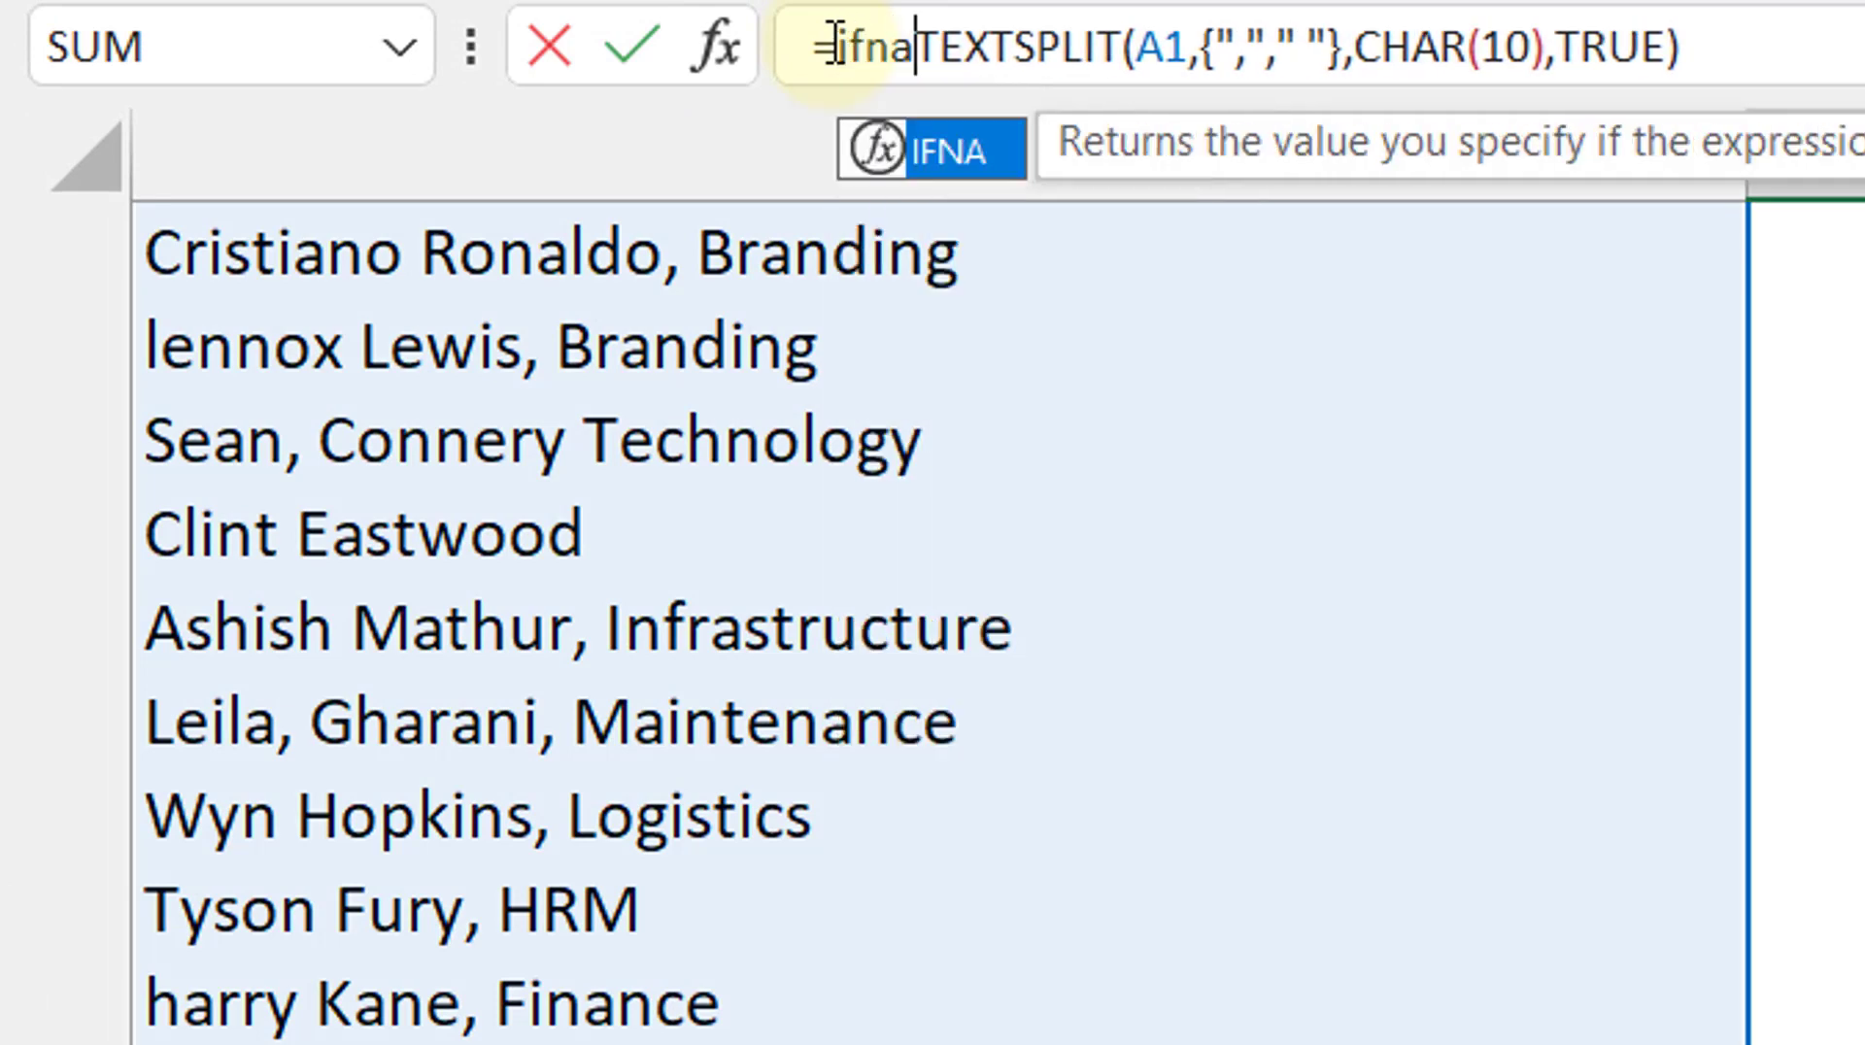
pyautogui.press('Tab')
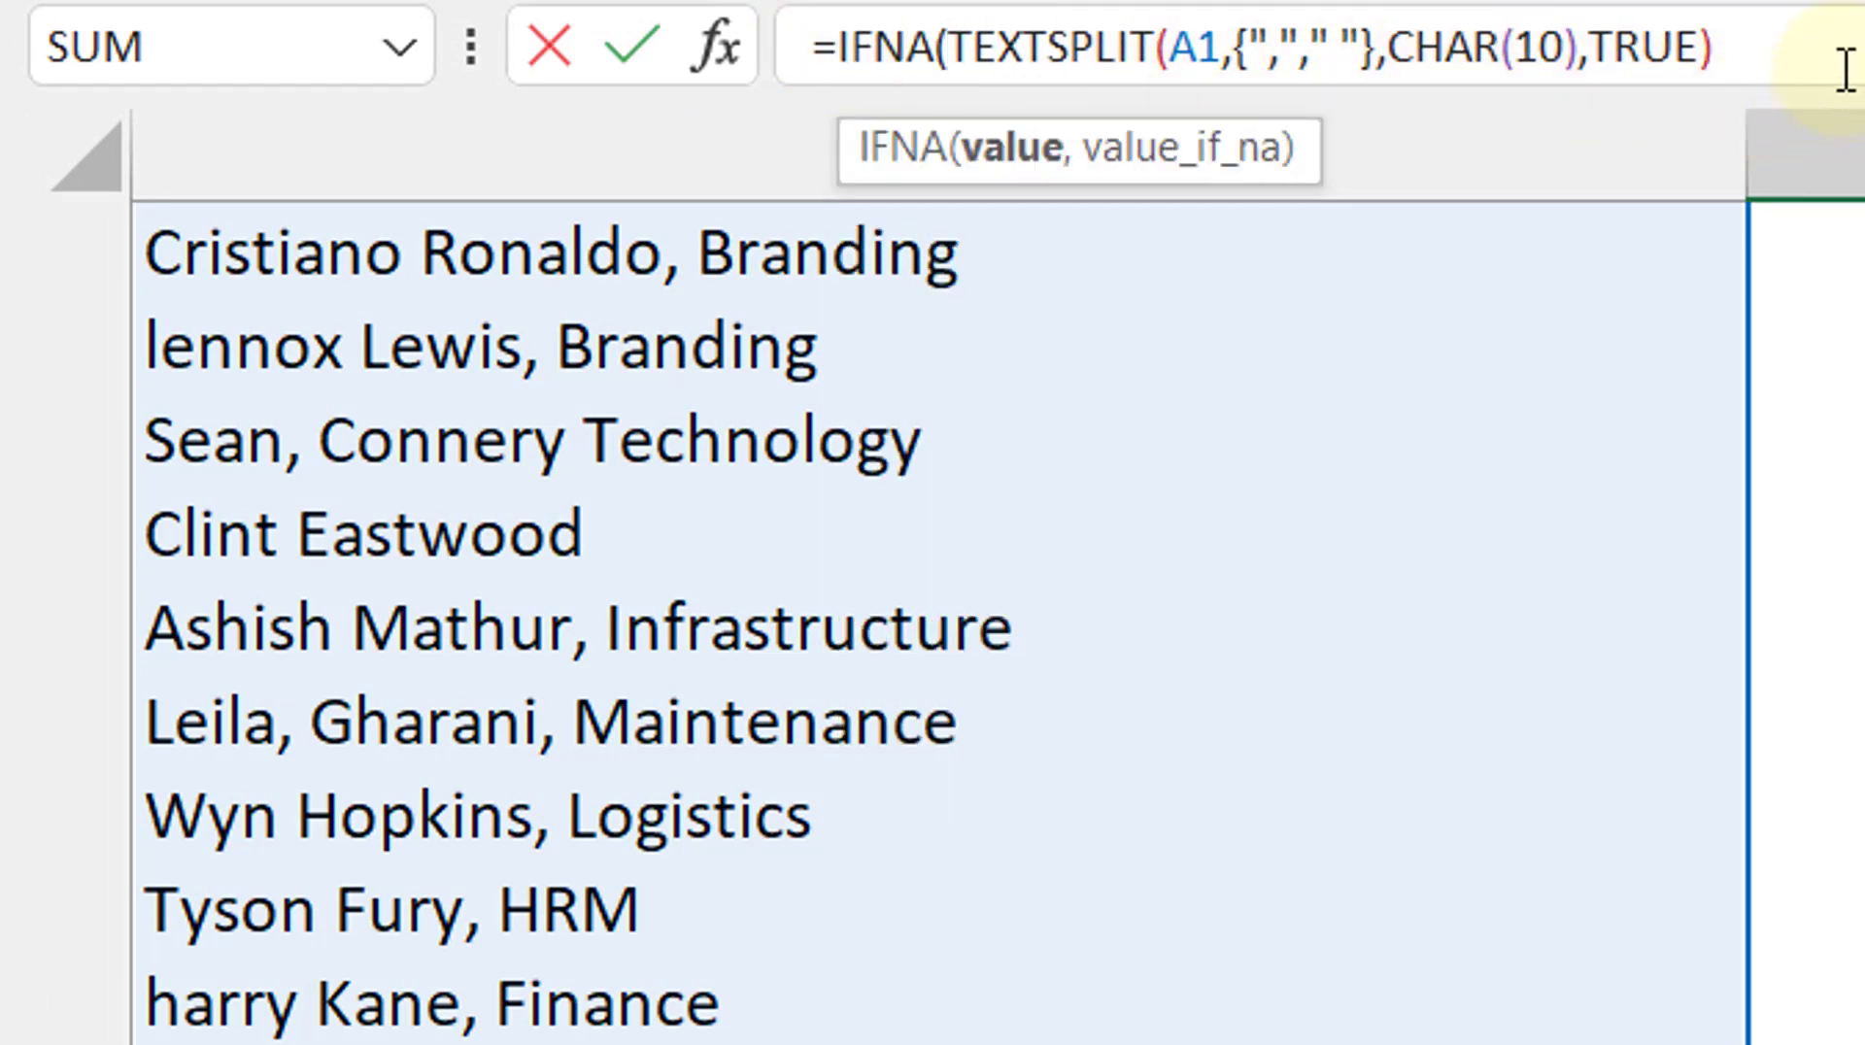
pyautogui.click(1834, 66)
pyautogui.write(',"')
pyautogui.write('NoData')
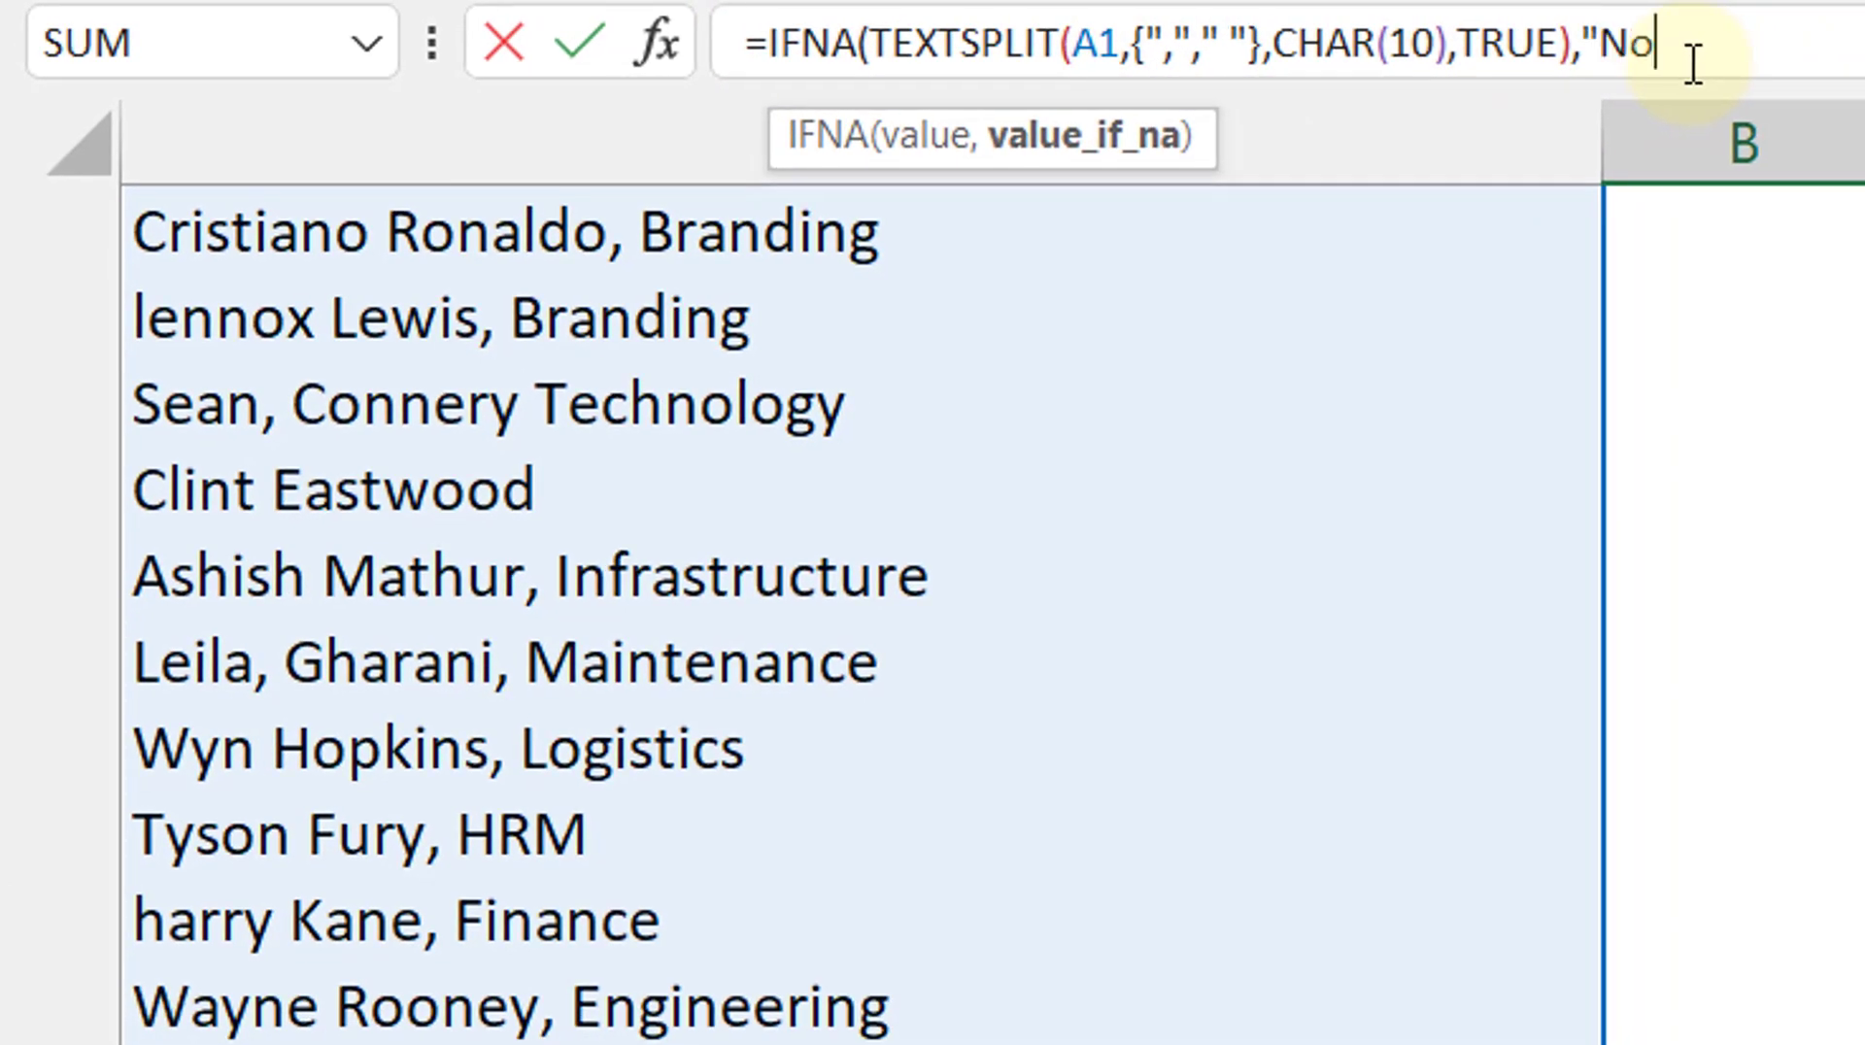
pyautogui.write('")')
pyautogui.press('Return')
pyautogui.press('Down')
pyautogui.press('Down')
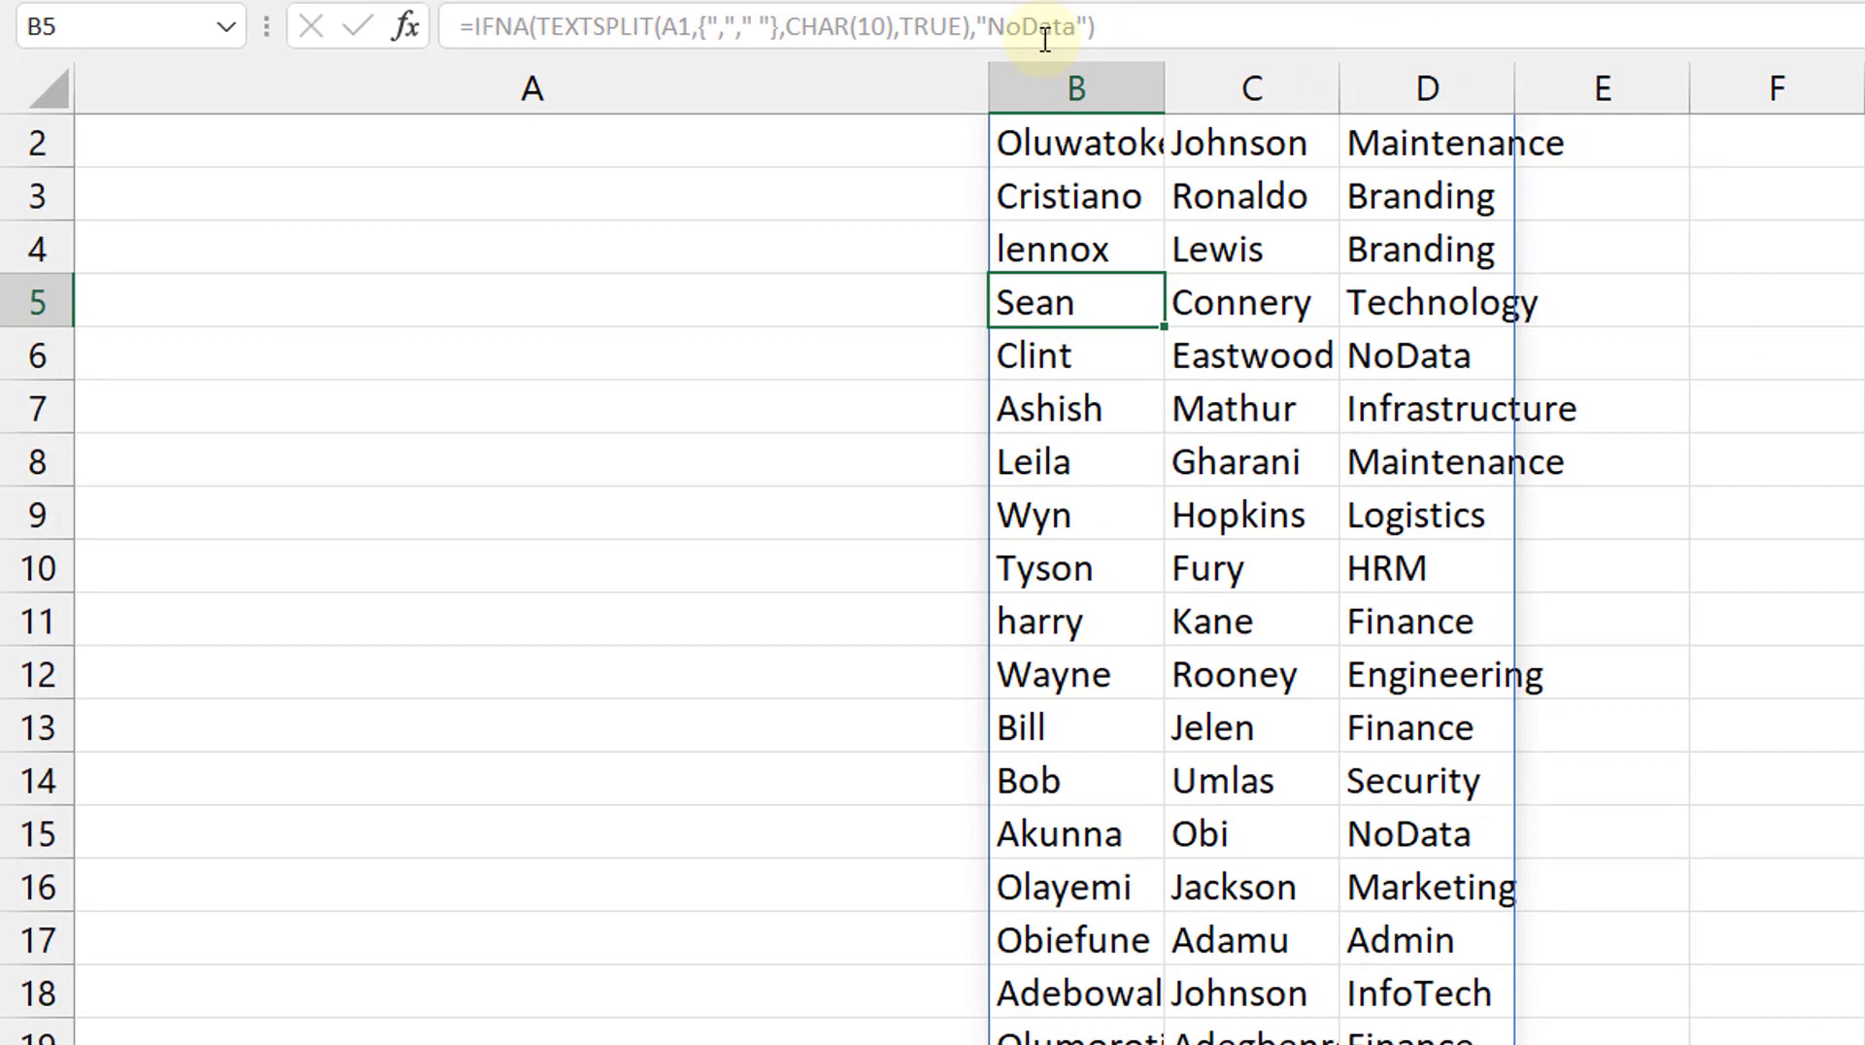
pyautogui.press('Up')
pyautogui.press('Up')
pyautogui.press('Up')
pyautogui.press('Up')
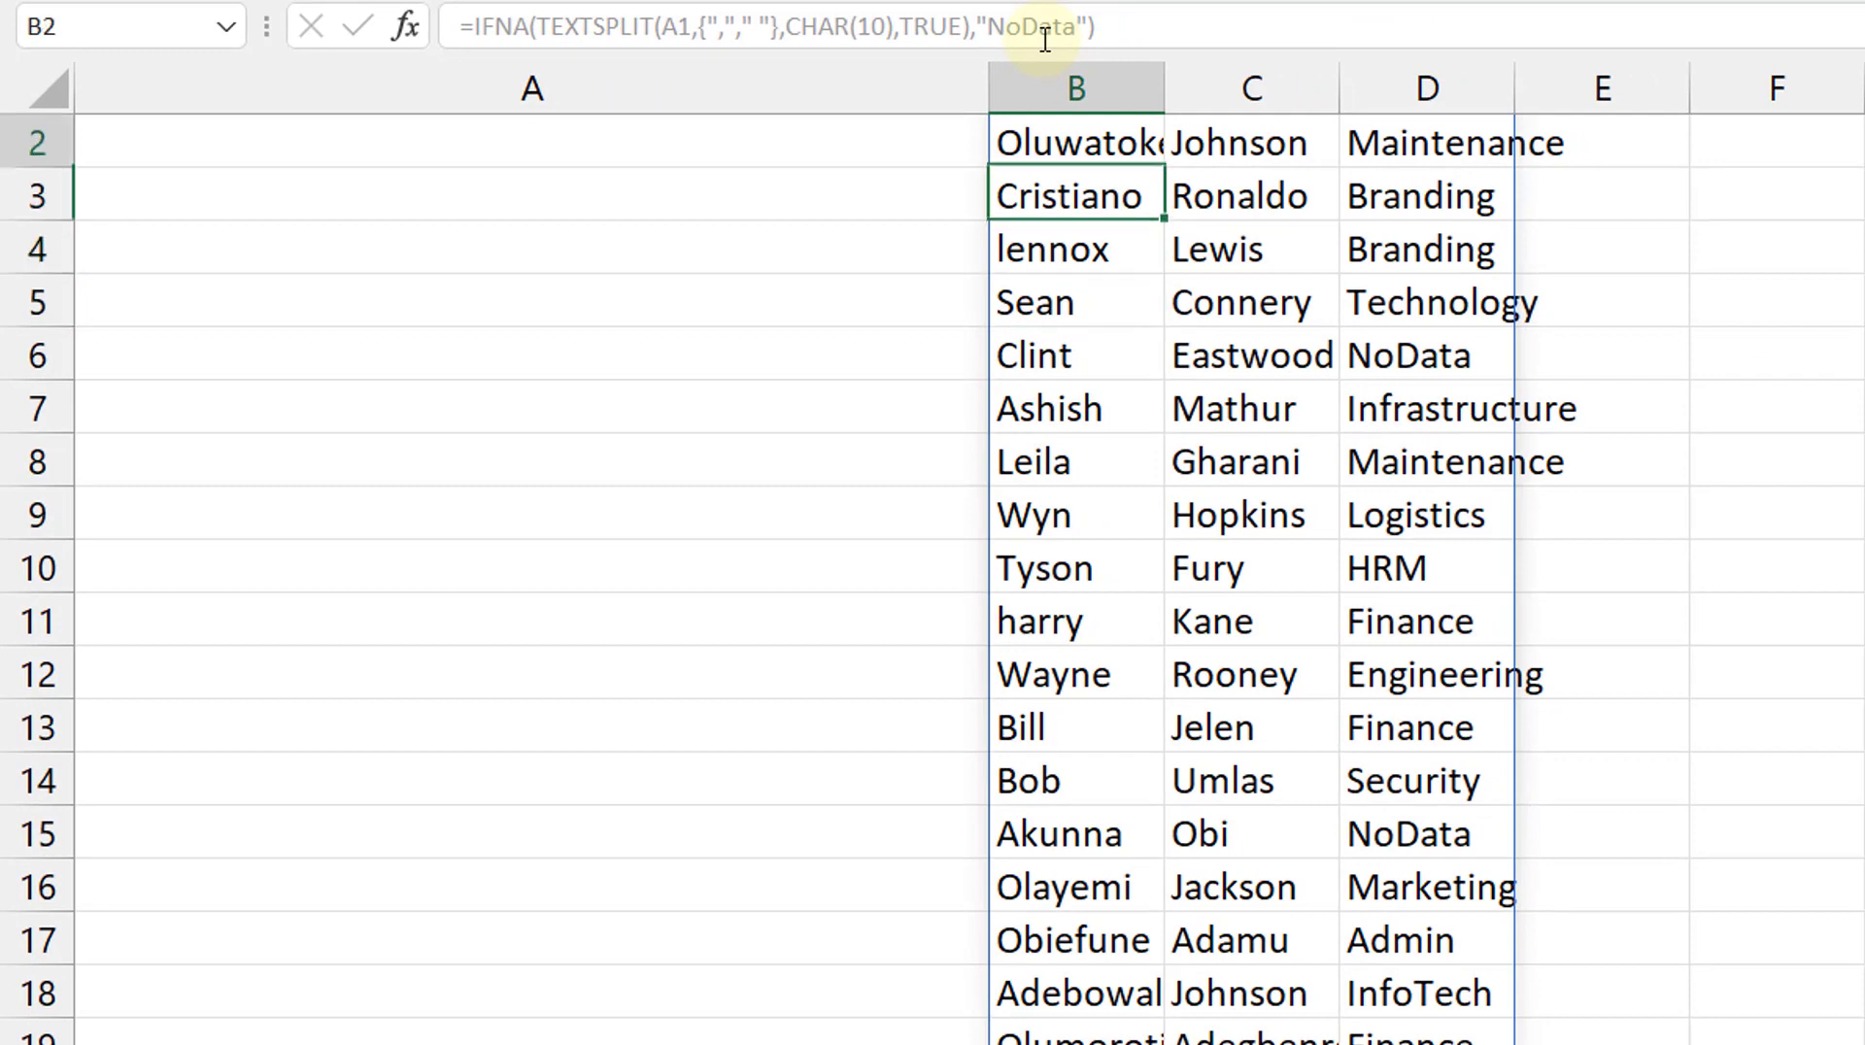
pyautogui.press('Down')
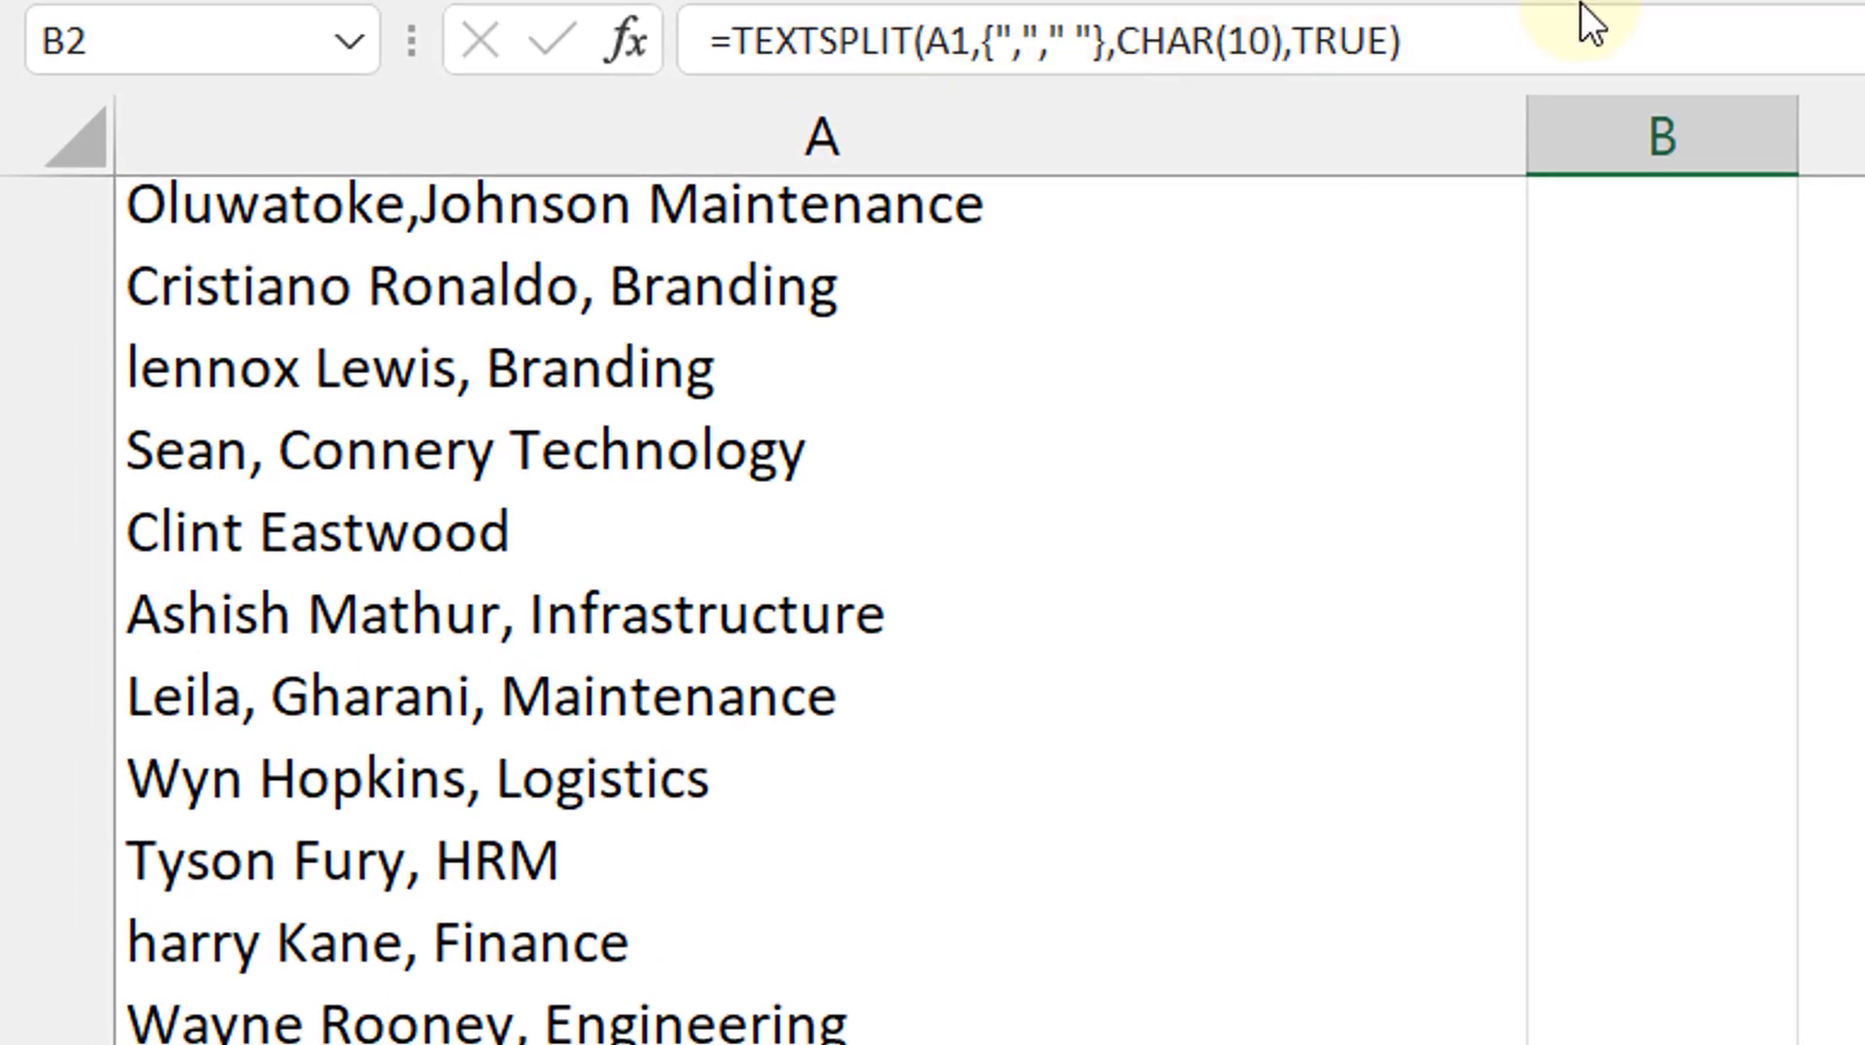
# Add "NoDataFound" as the pad_with argument to the B2 TEXTSPLIT formula
pyautogui.click(1568, 39)
pyautogui.press('BackSpace')
pyautogui.write(',')
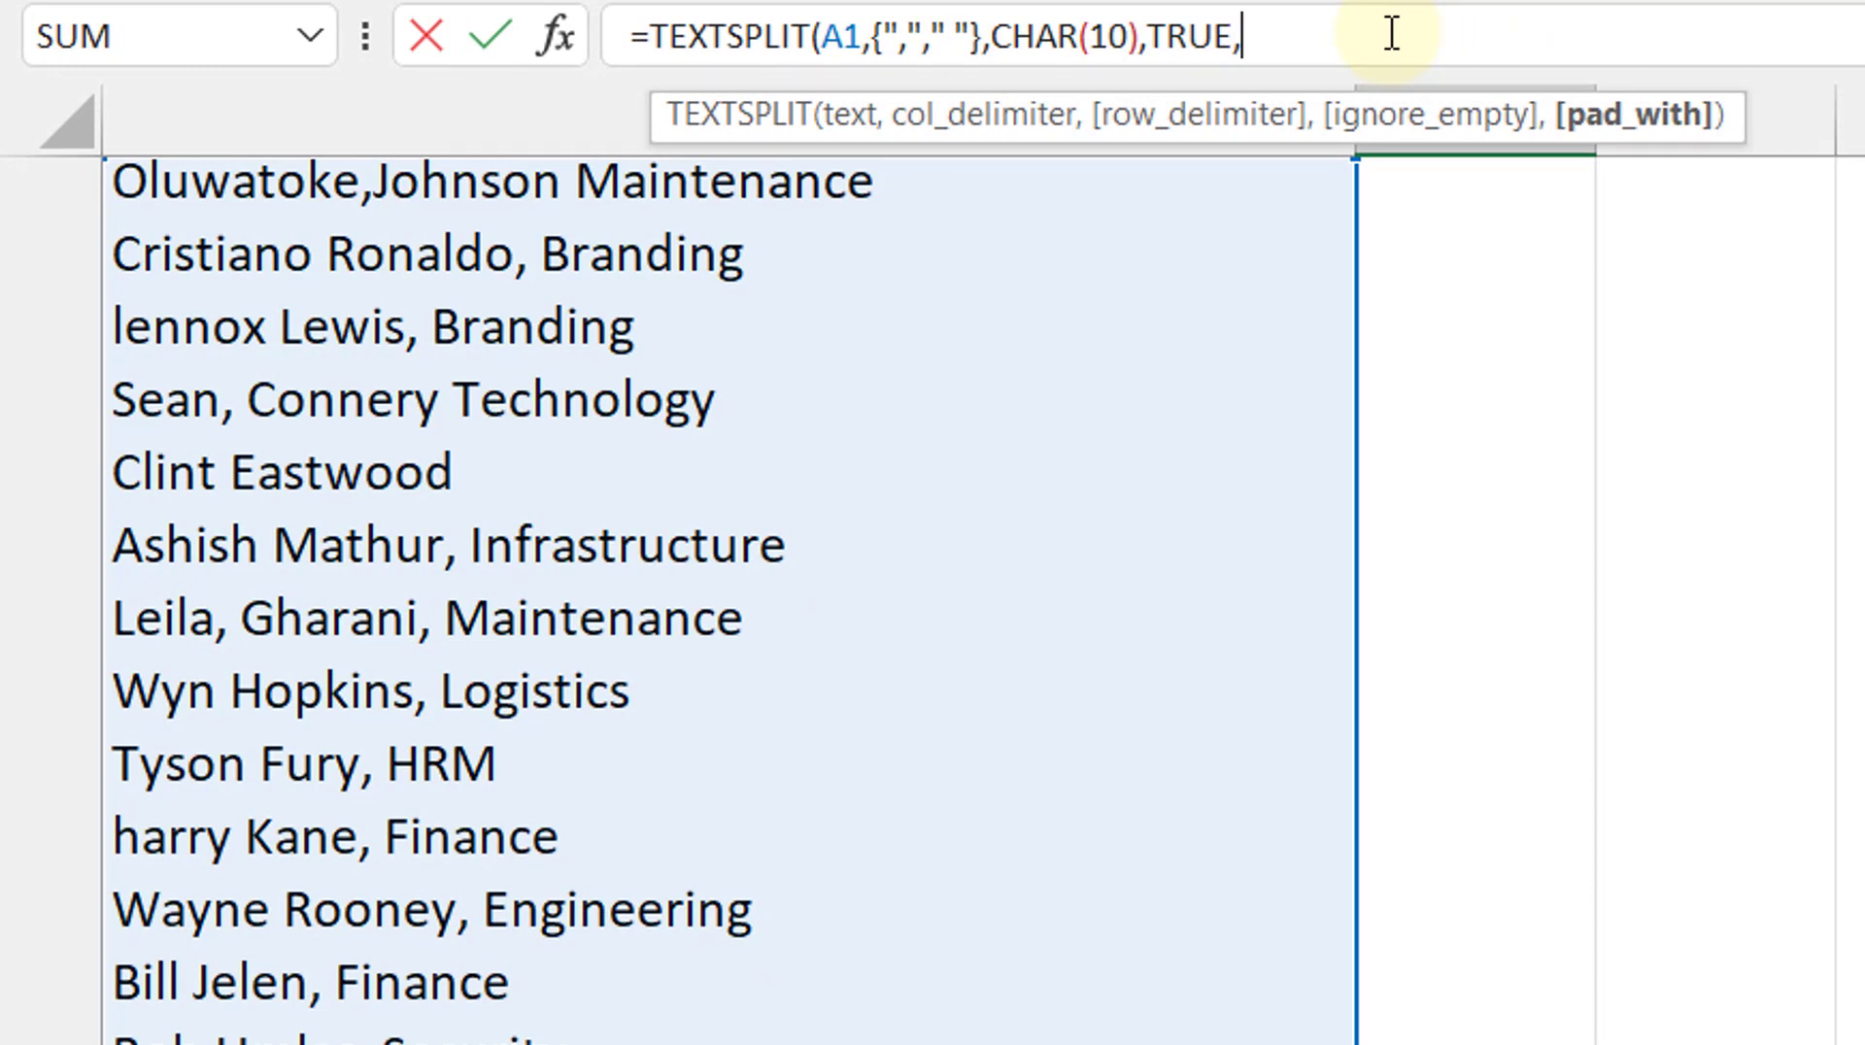
pyautogui.write('"NoData')
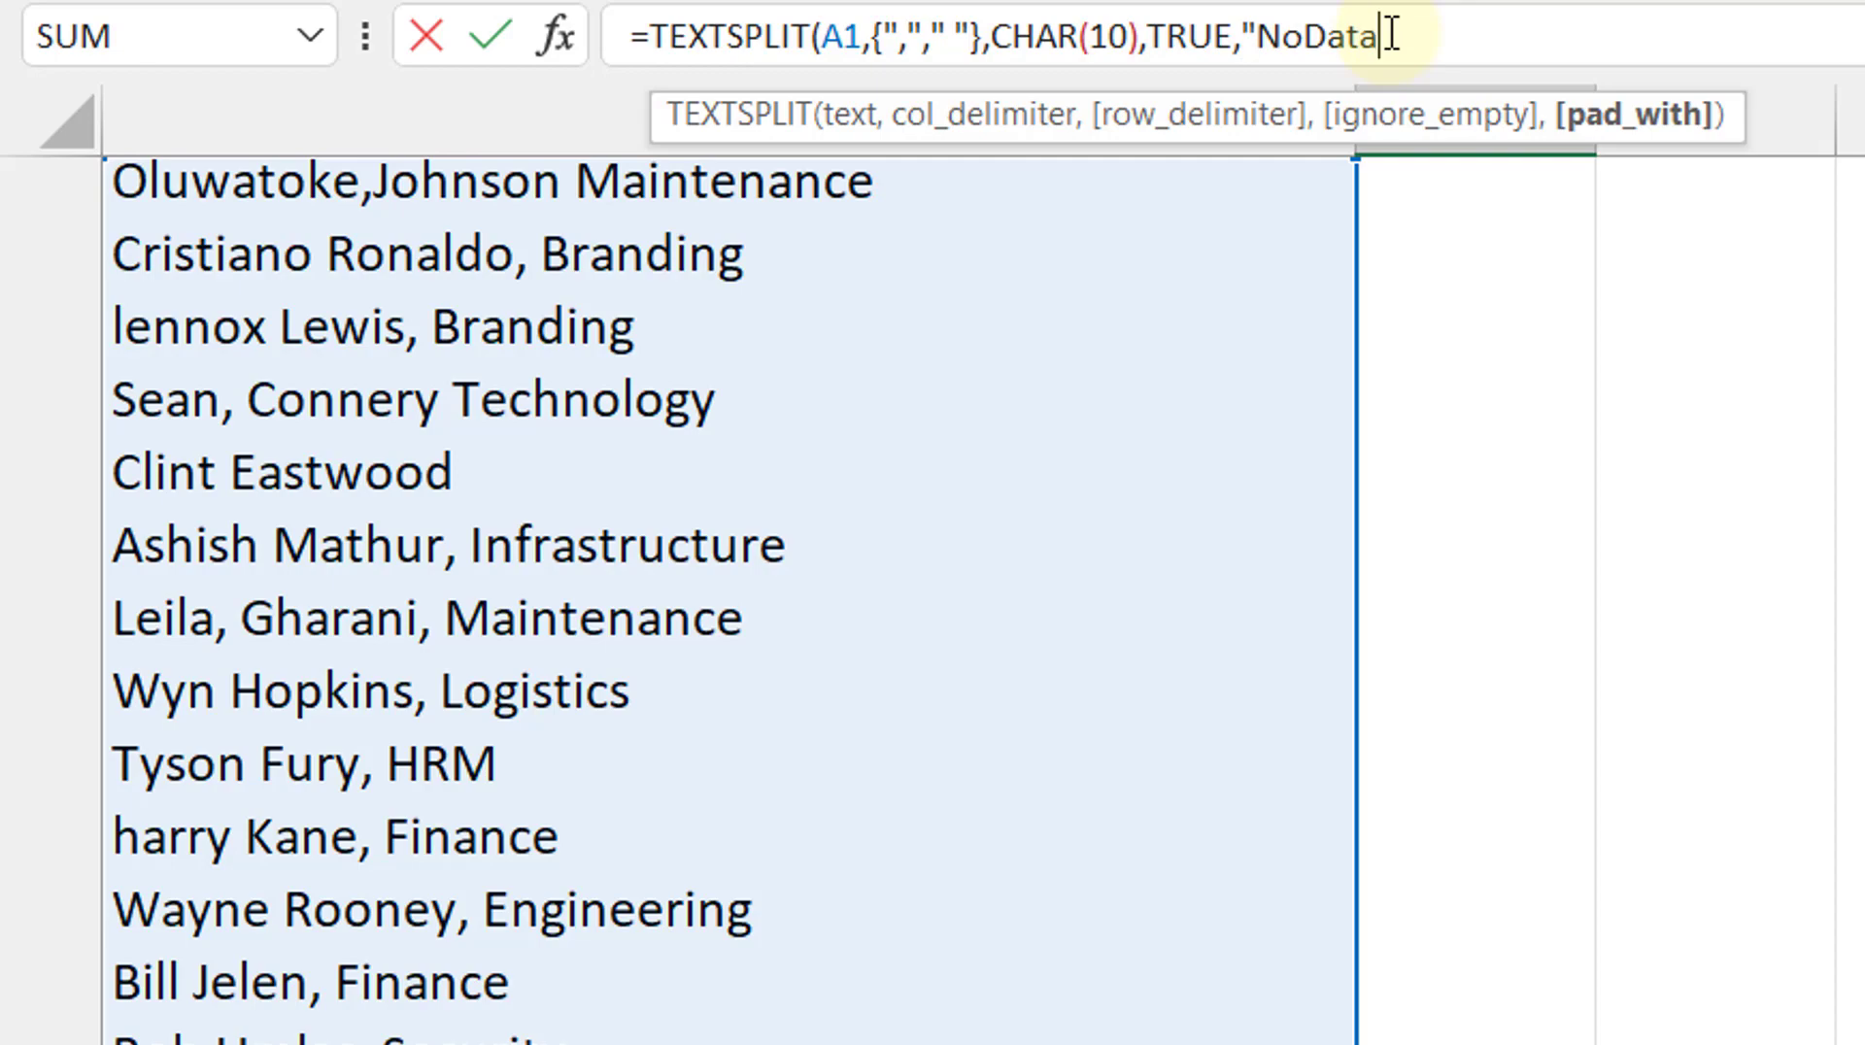
pyautogui.write('"Found")')
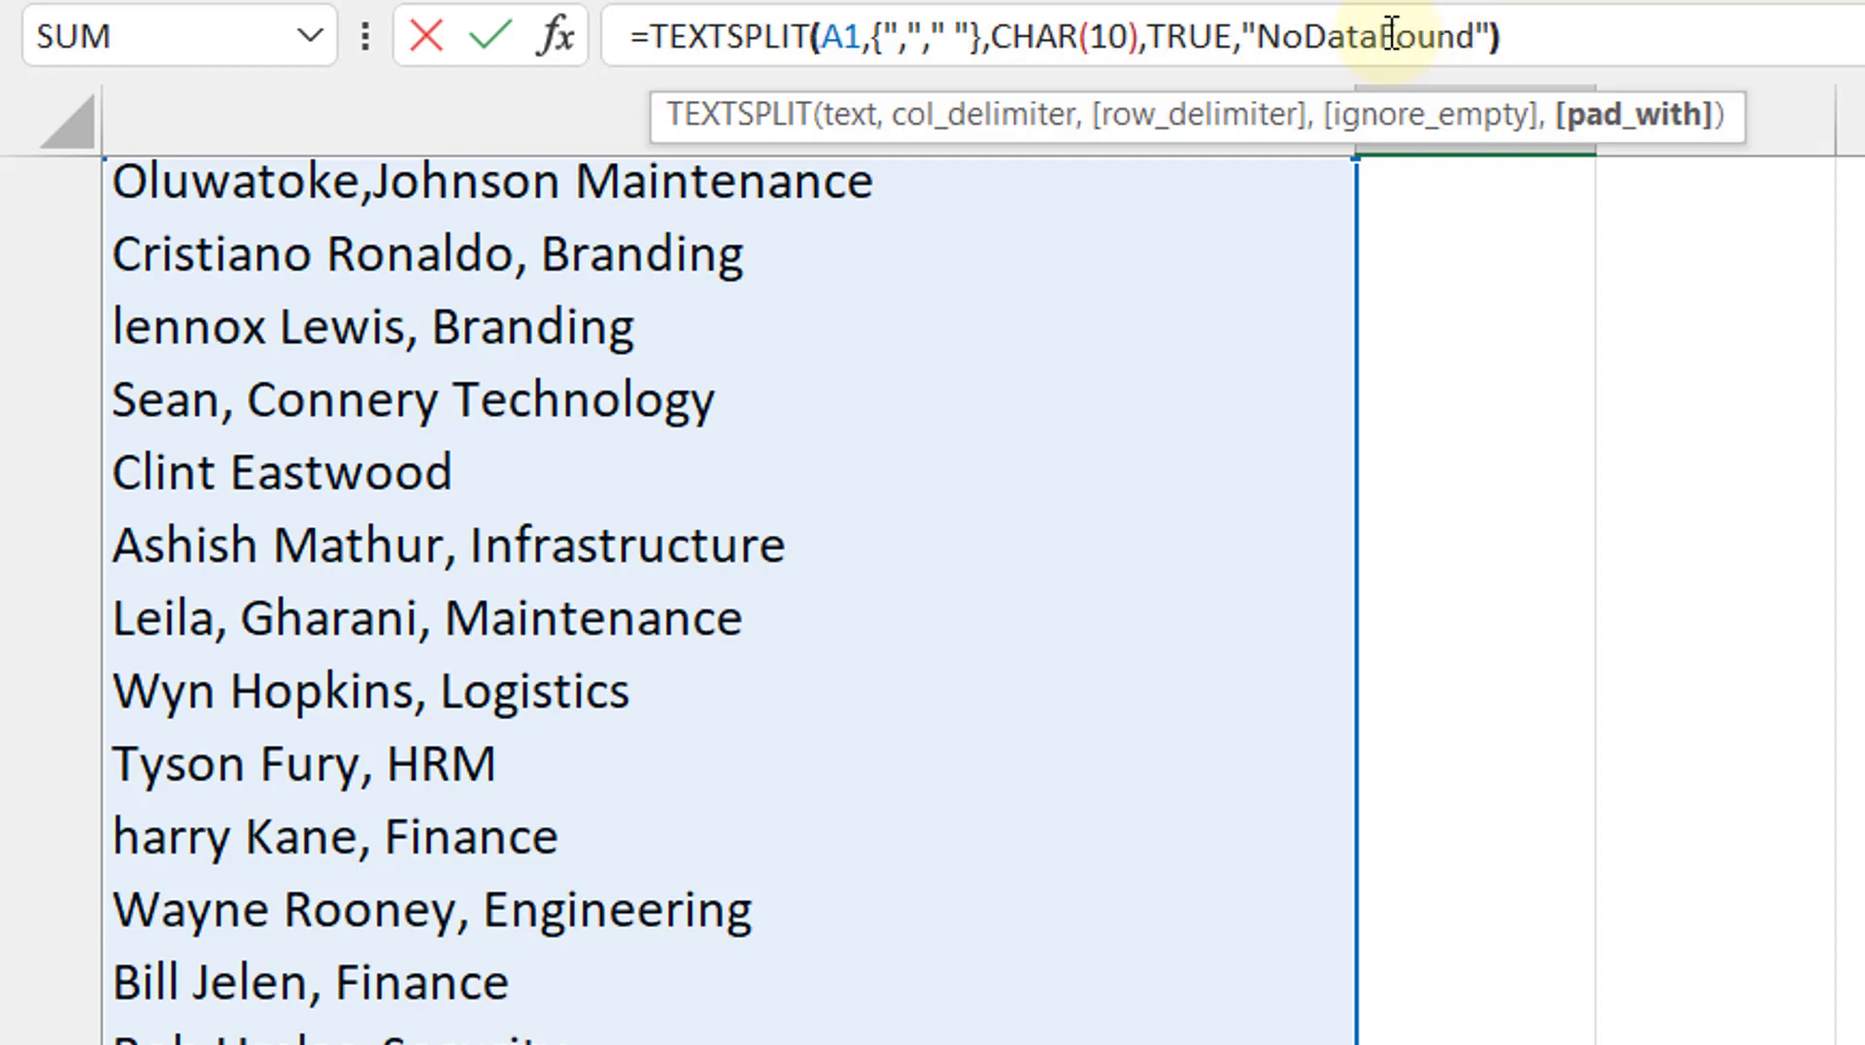
pyautogui.press('Return')
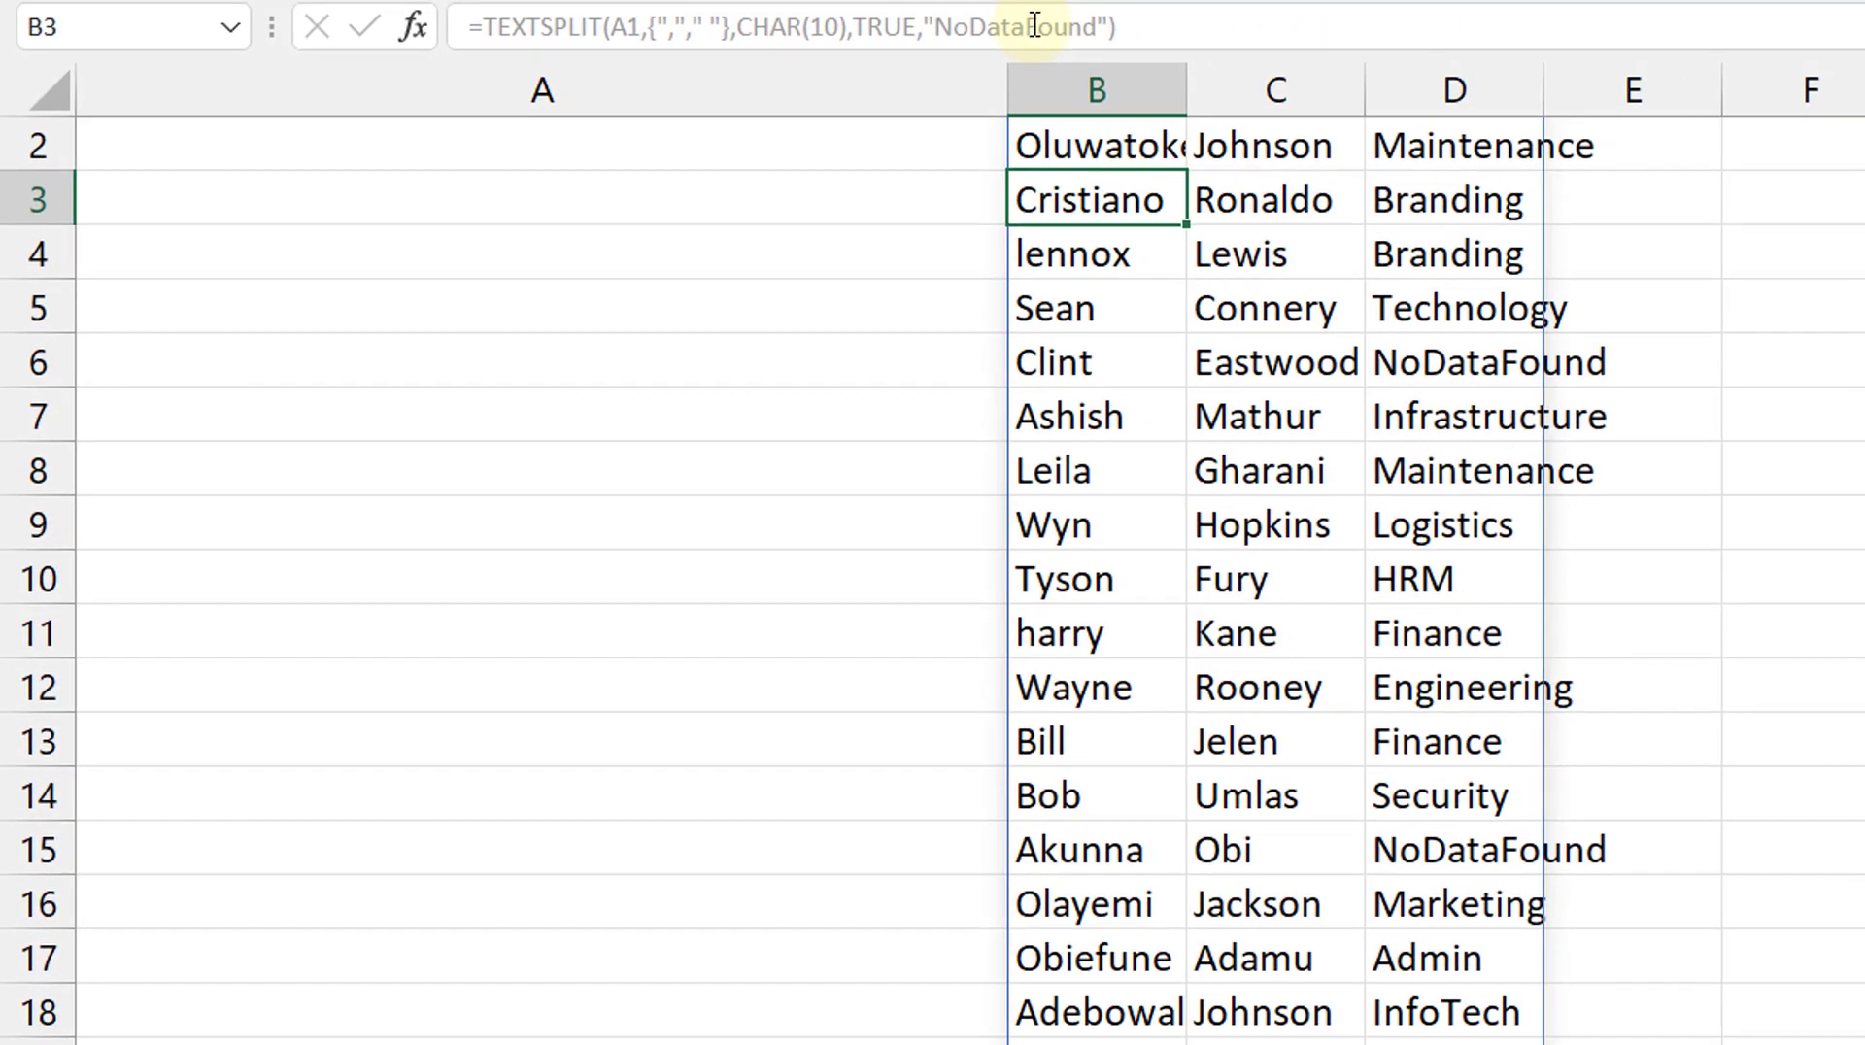
# Check that the missing departments in D6 and D15 now read NoDataFound
pyautogui.click(1472, 357)
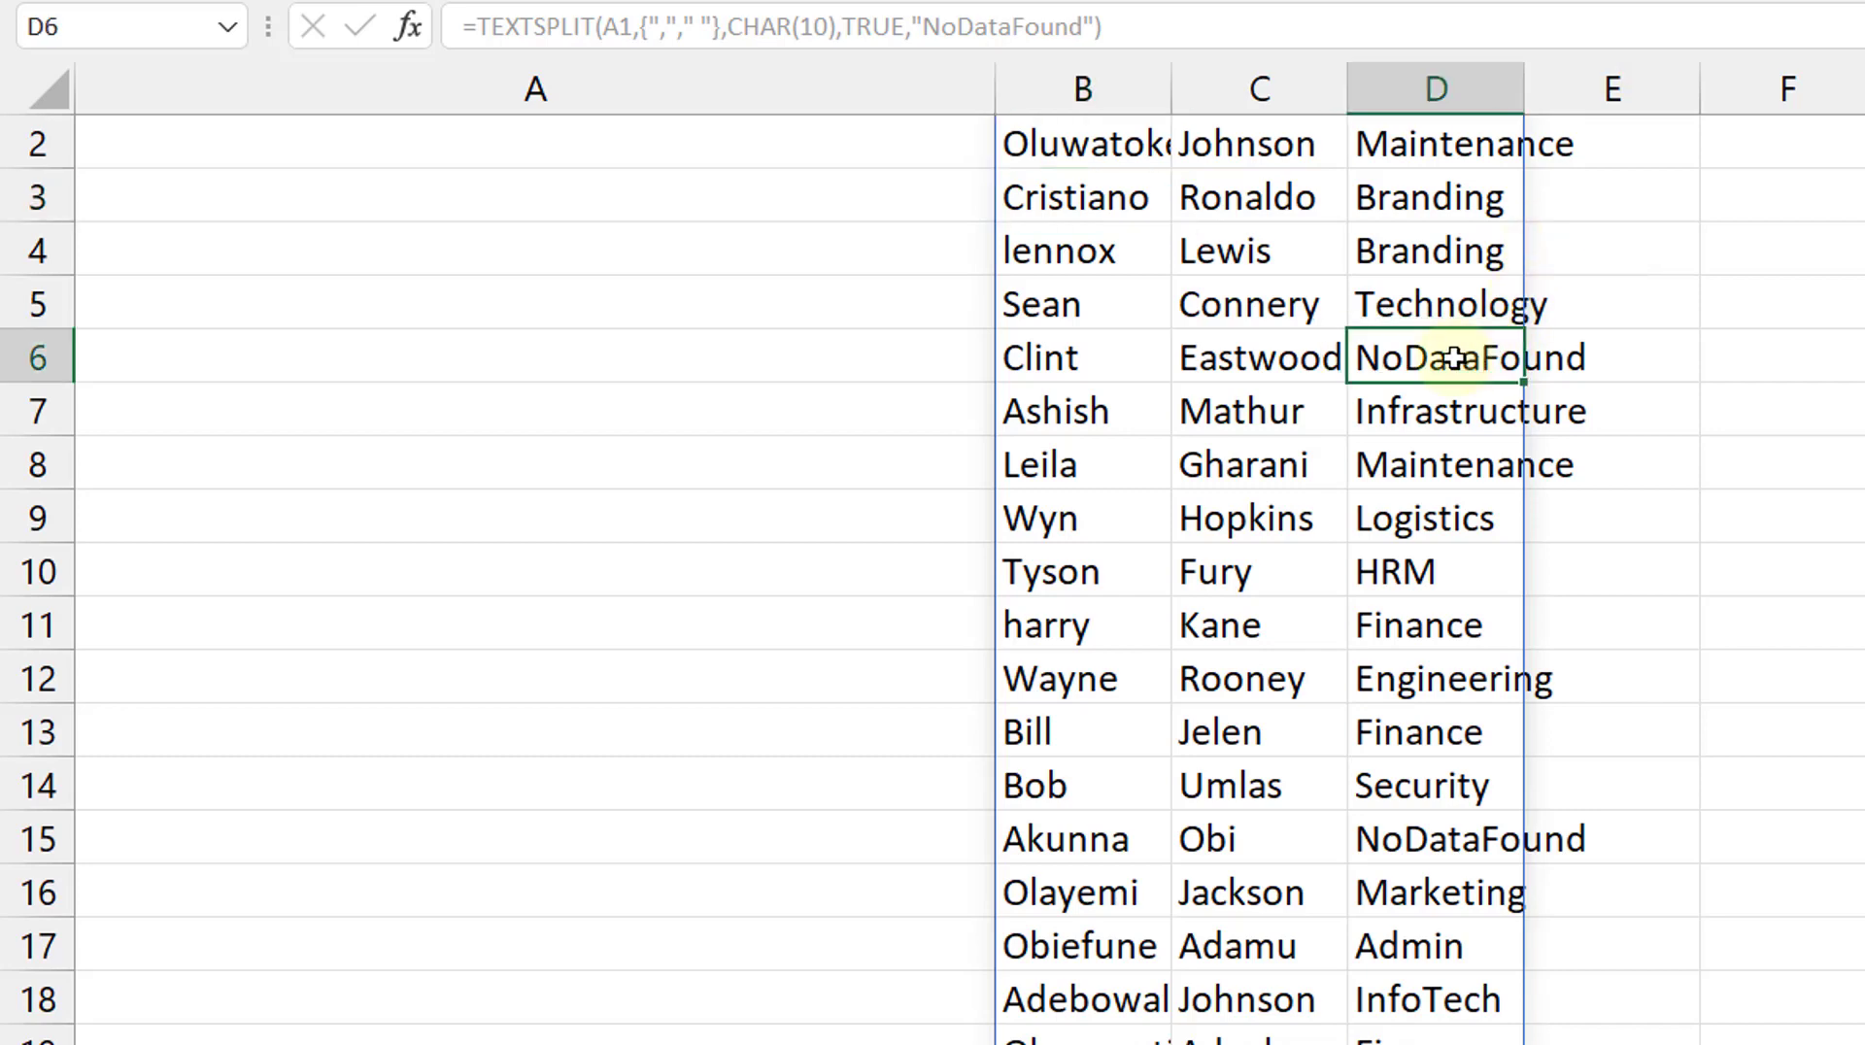
pyautogui.click(1452, 837)
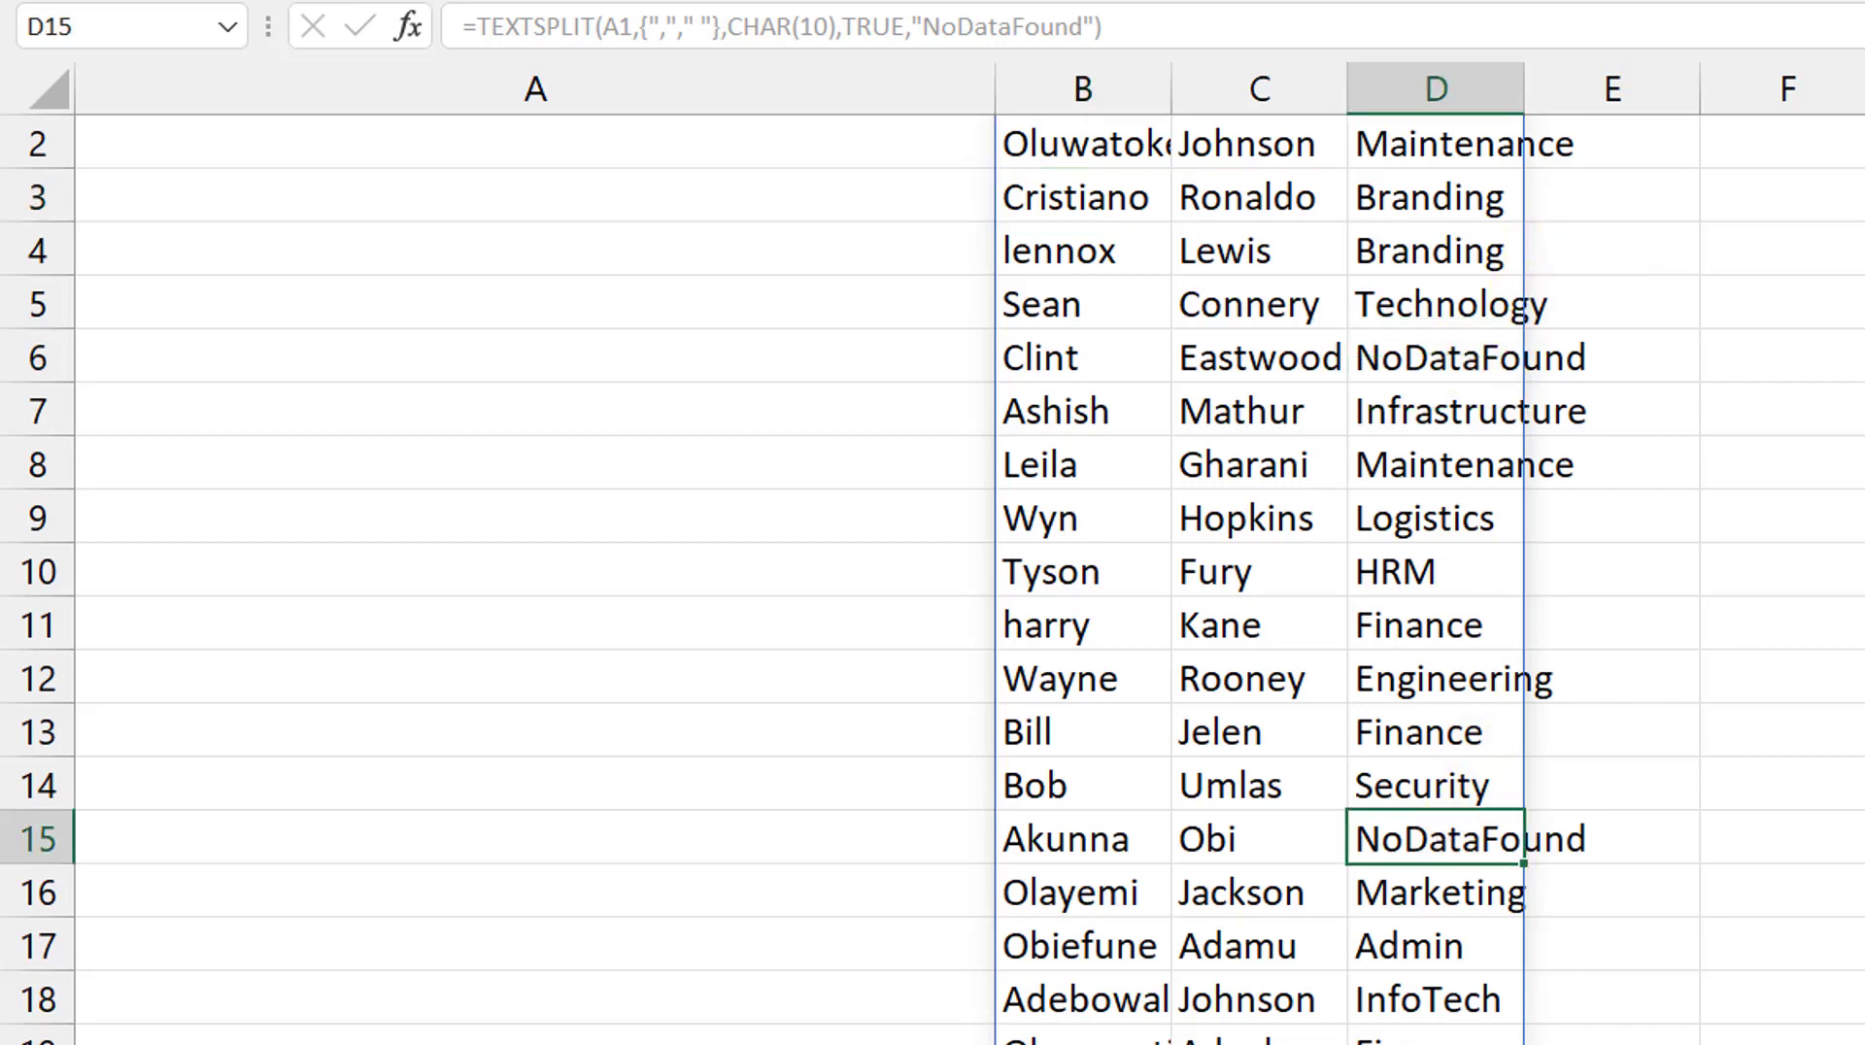
pyautogui.scroll(5, 932, 583)
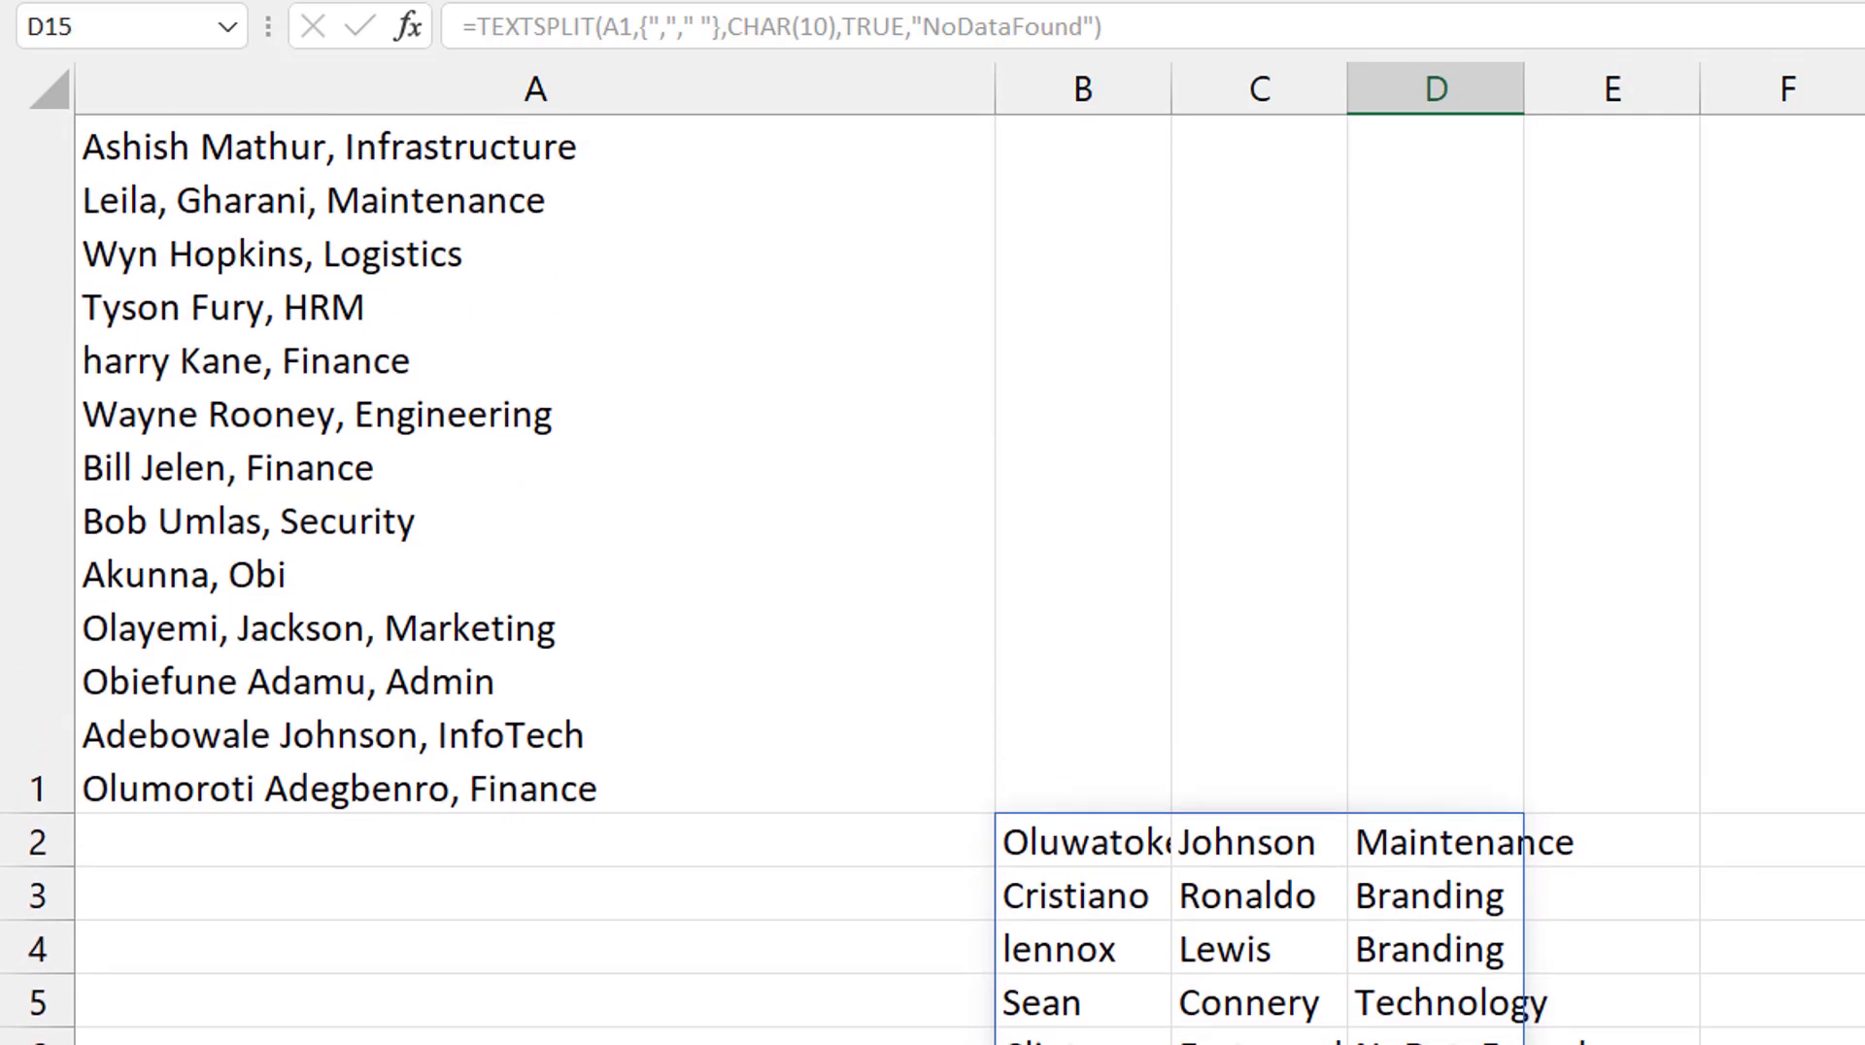
pyautogui.scroll(1, 933, 583)
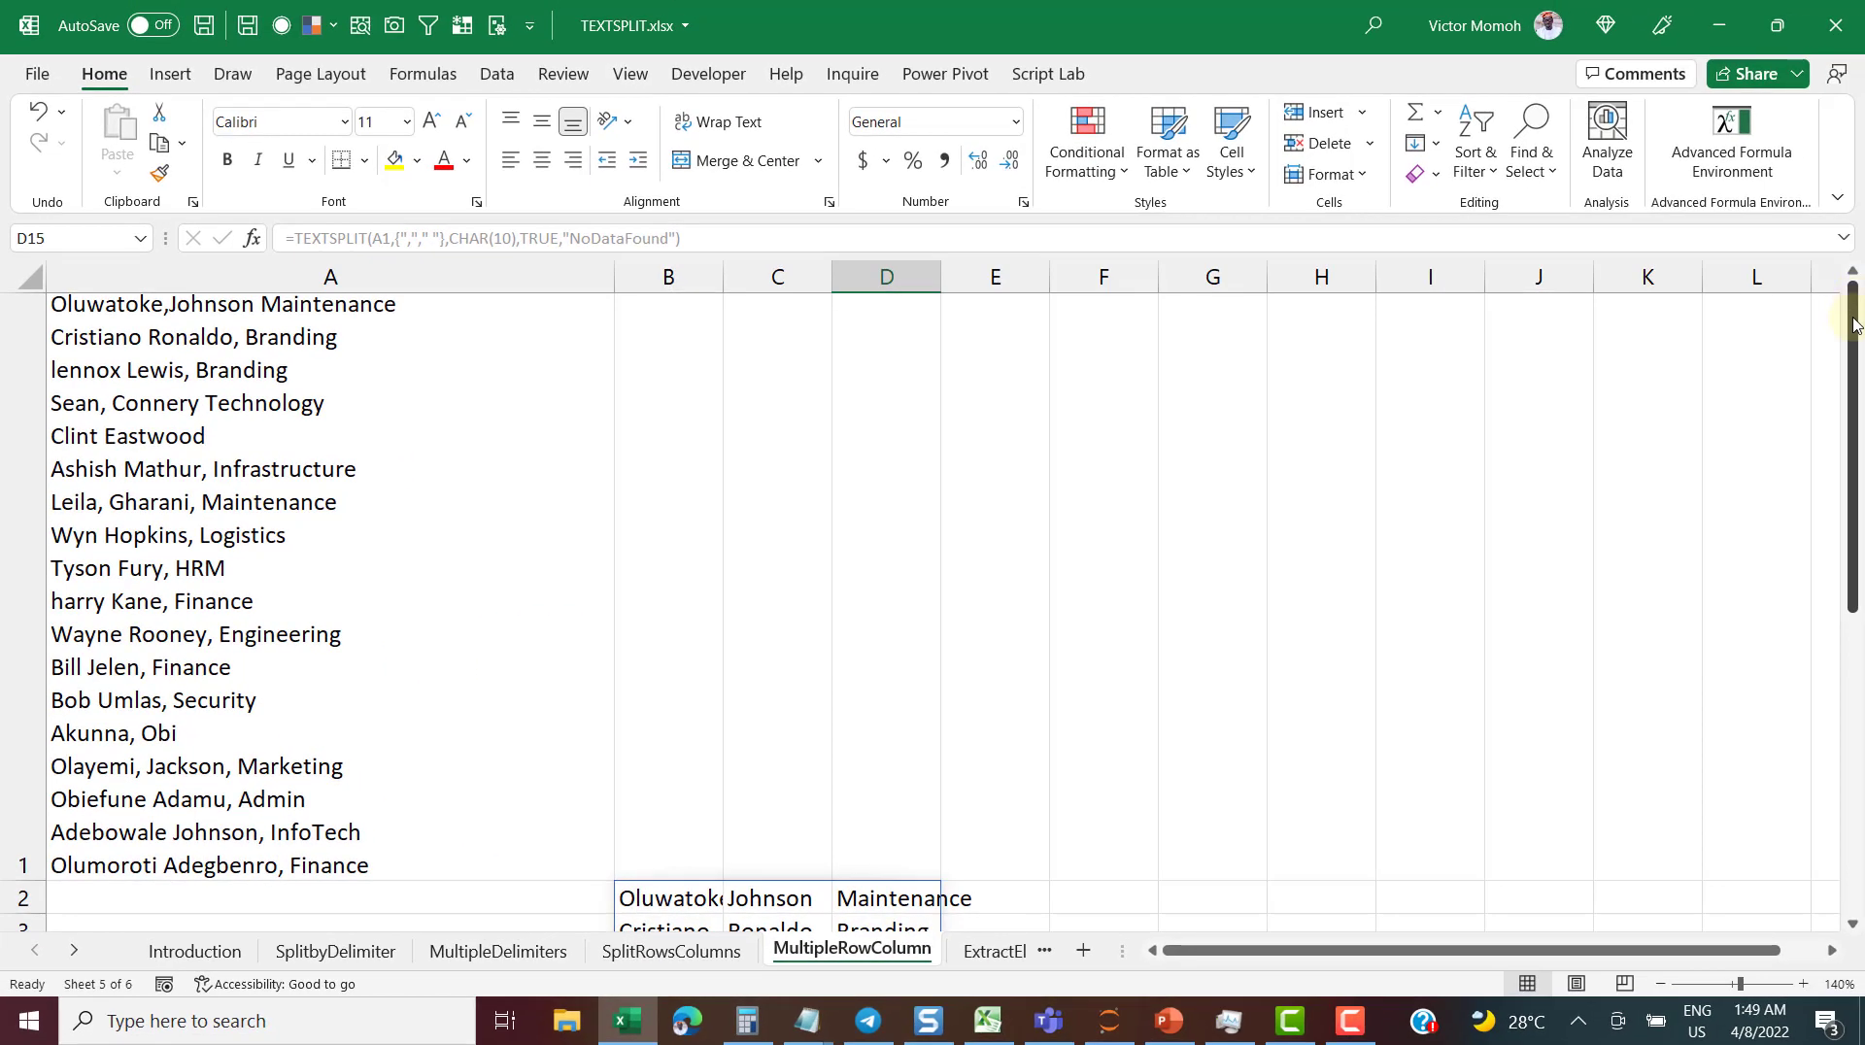
# Switch to the ExtractElements sheet with its Names list in column A
pyautogui.moveTo(1850, 411); pyautogui.dragTo(1848, 492)
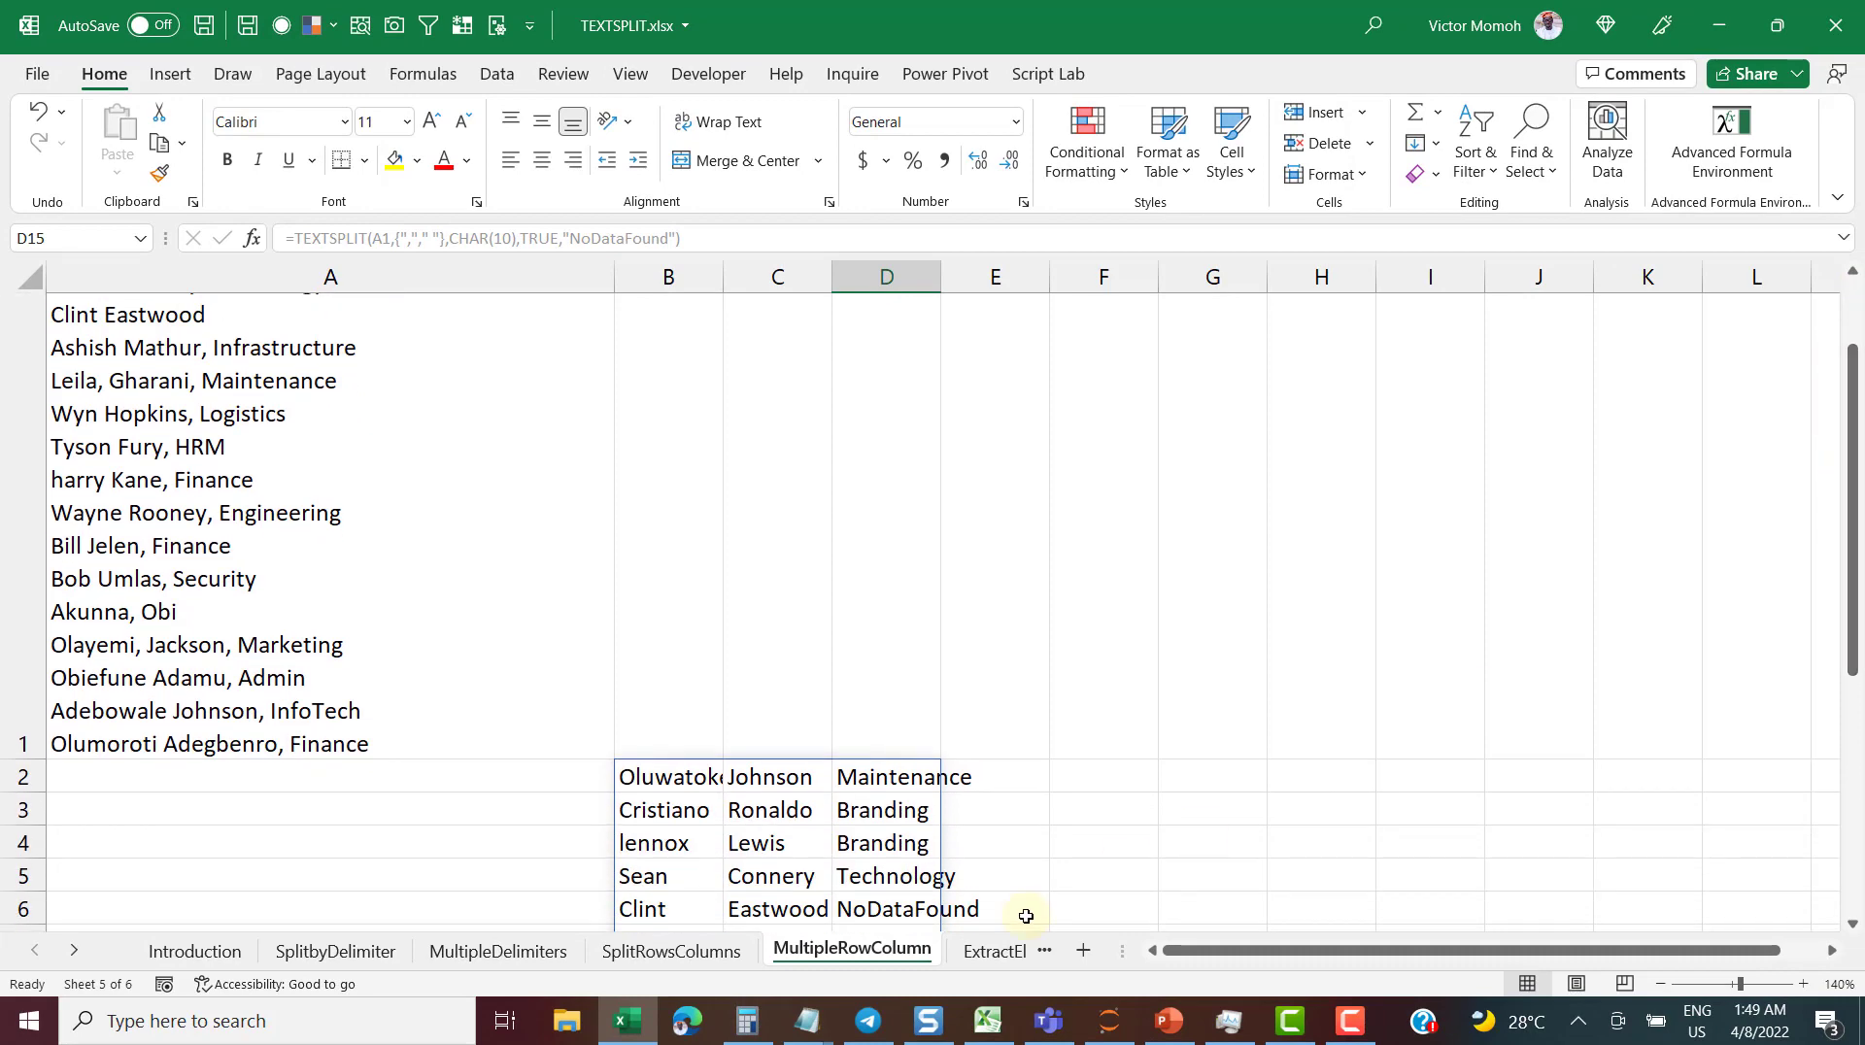
pyautogui.click(999, 960)
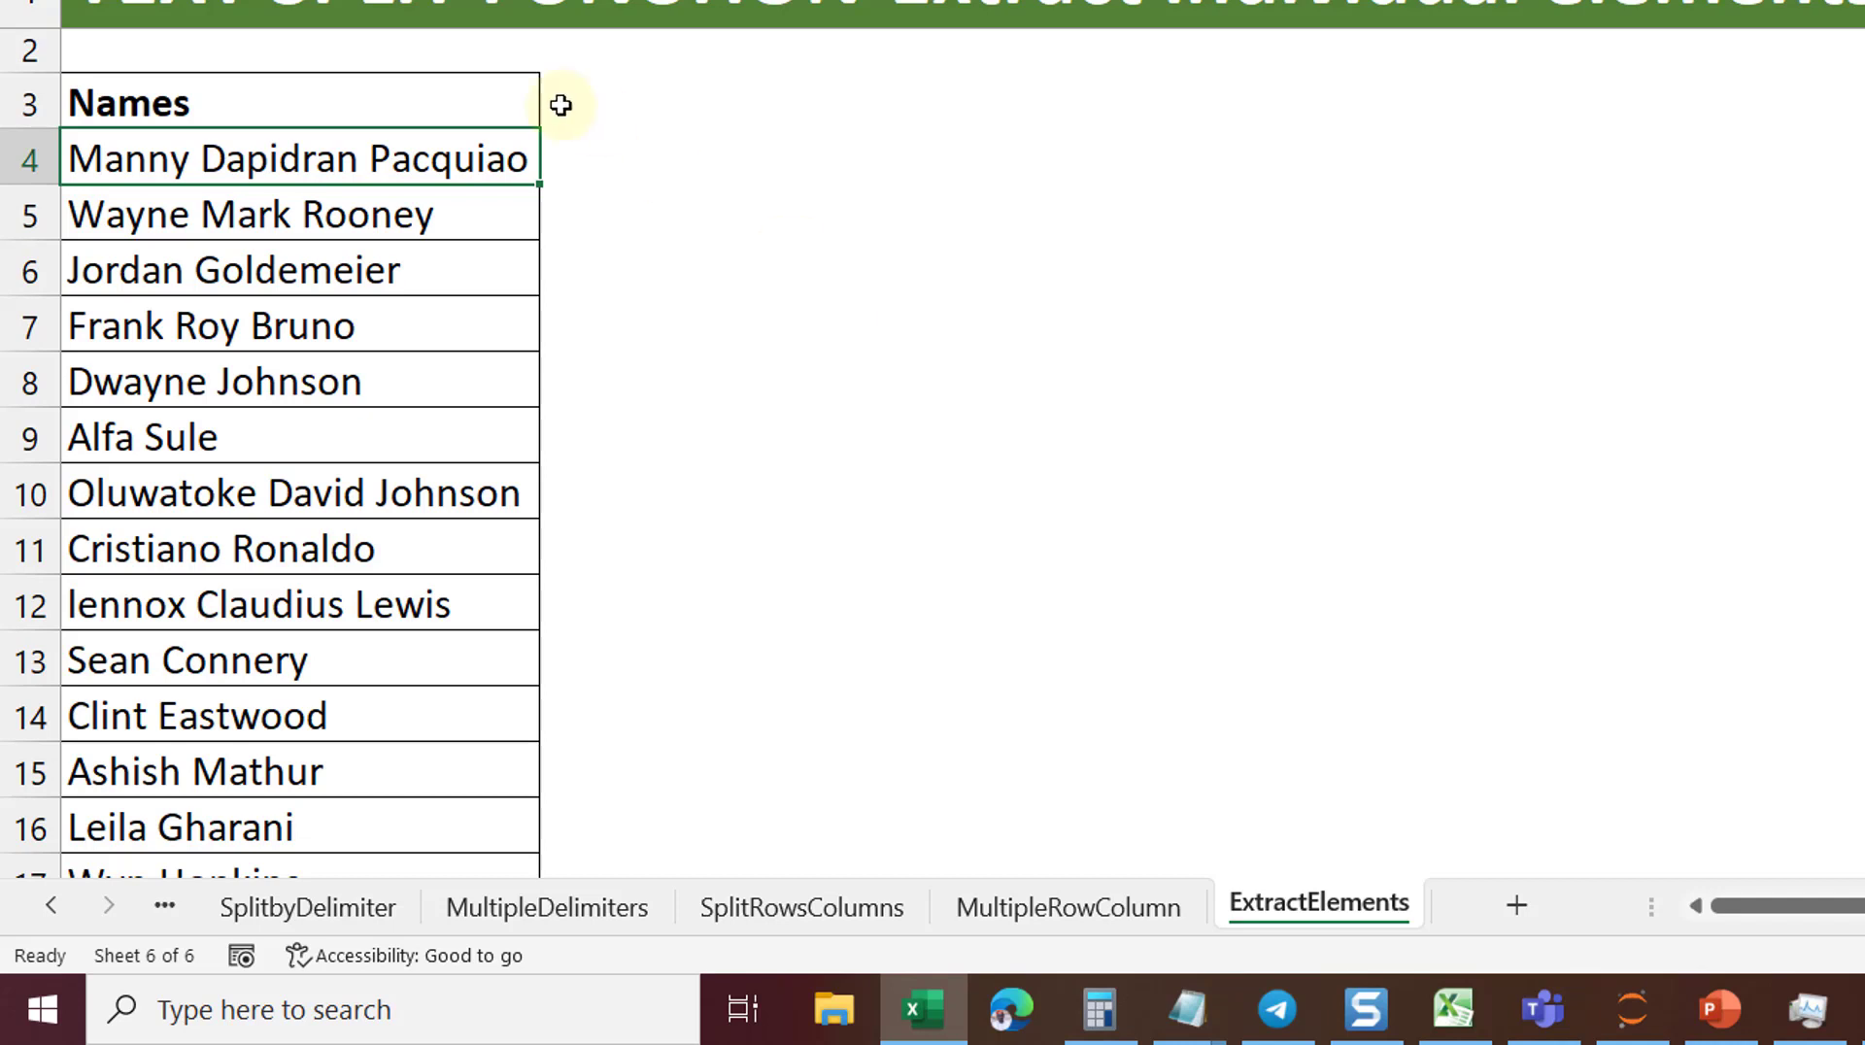
pyautogui.click(602, 172)
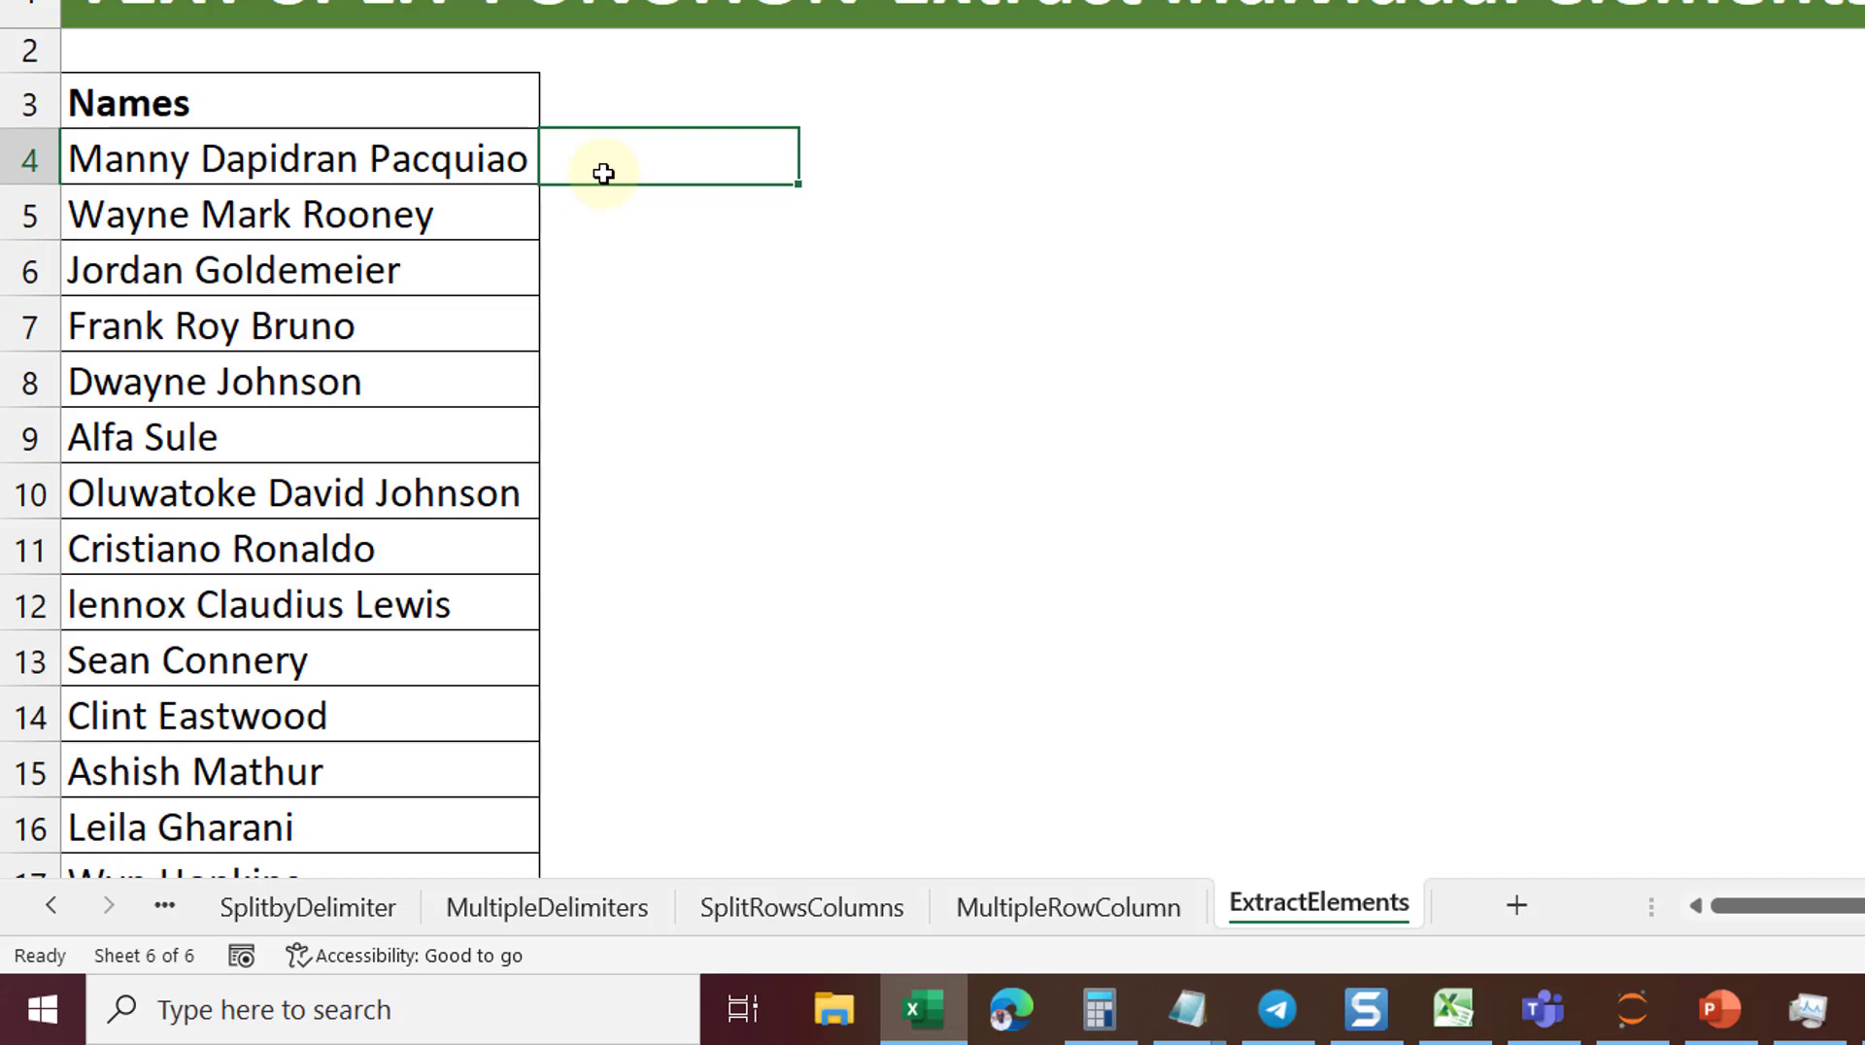
pyautogui.write('=textsp')
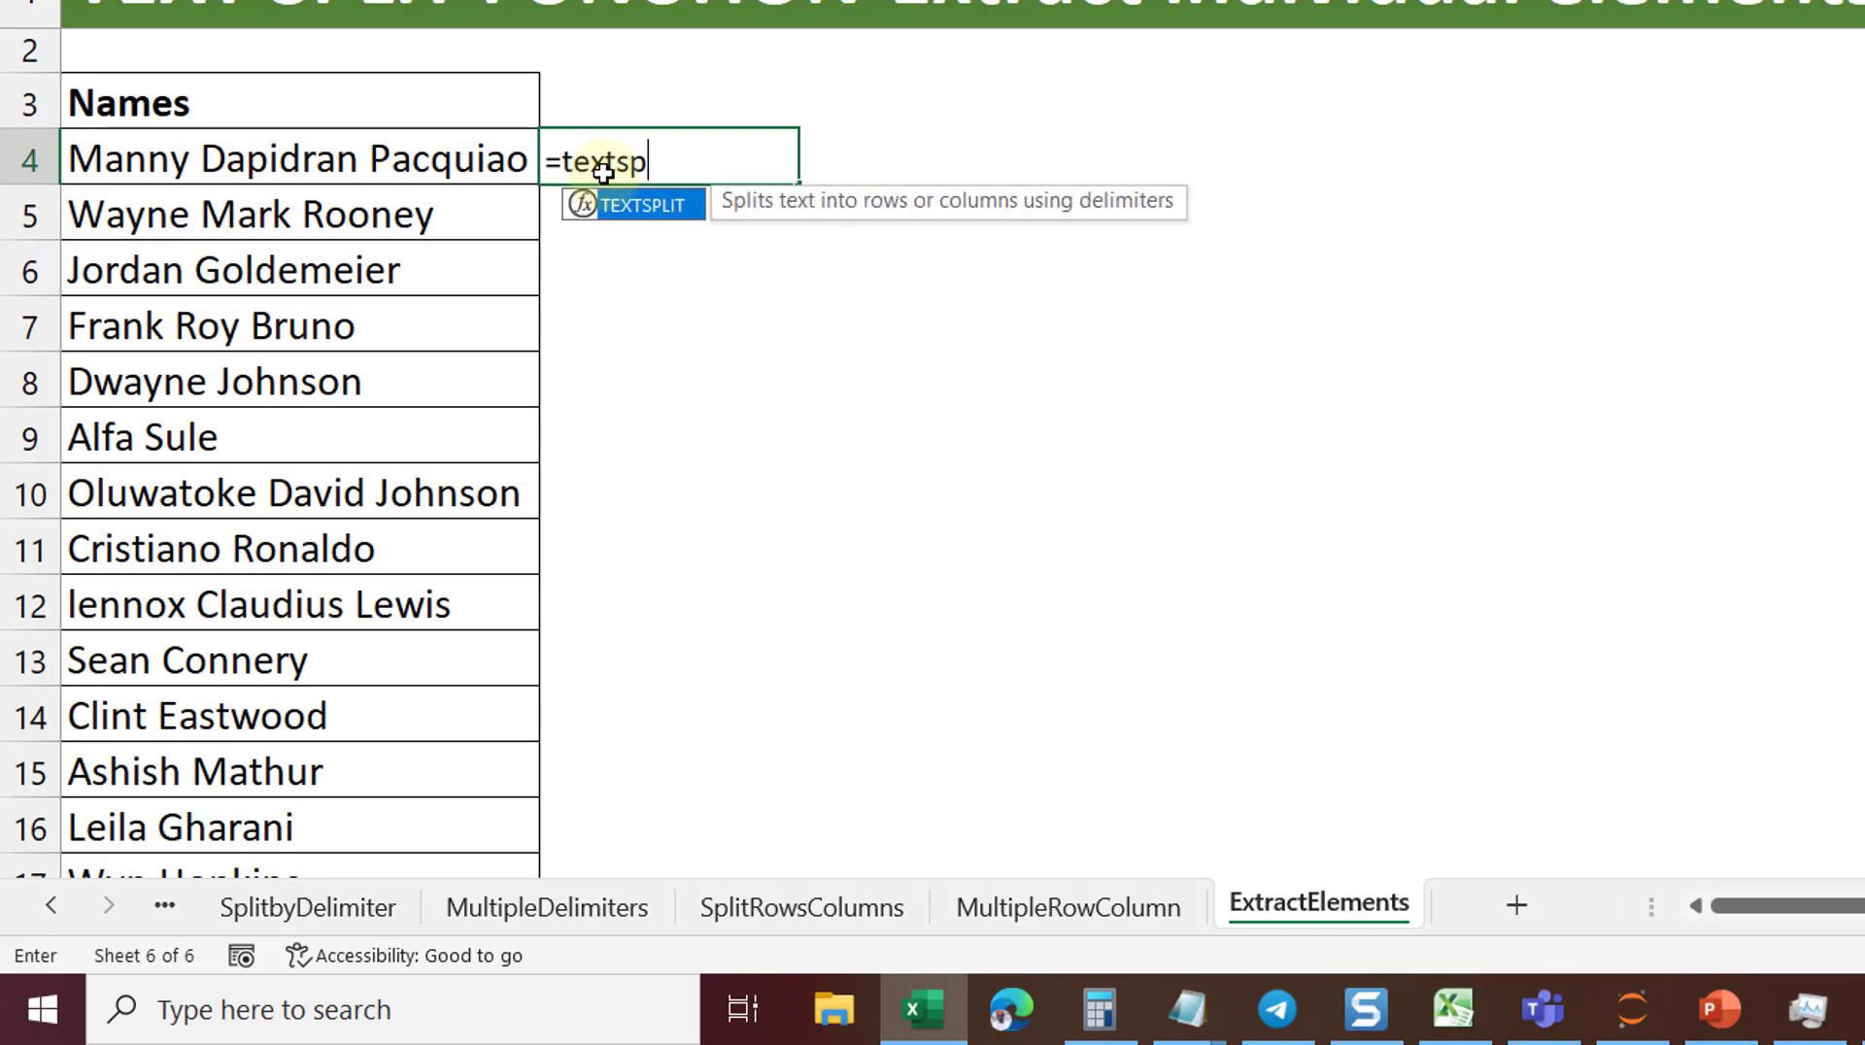
pyautogui.press('Tab')
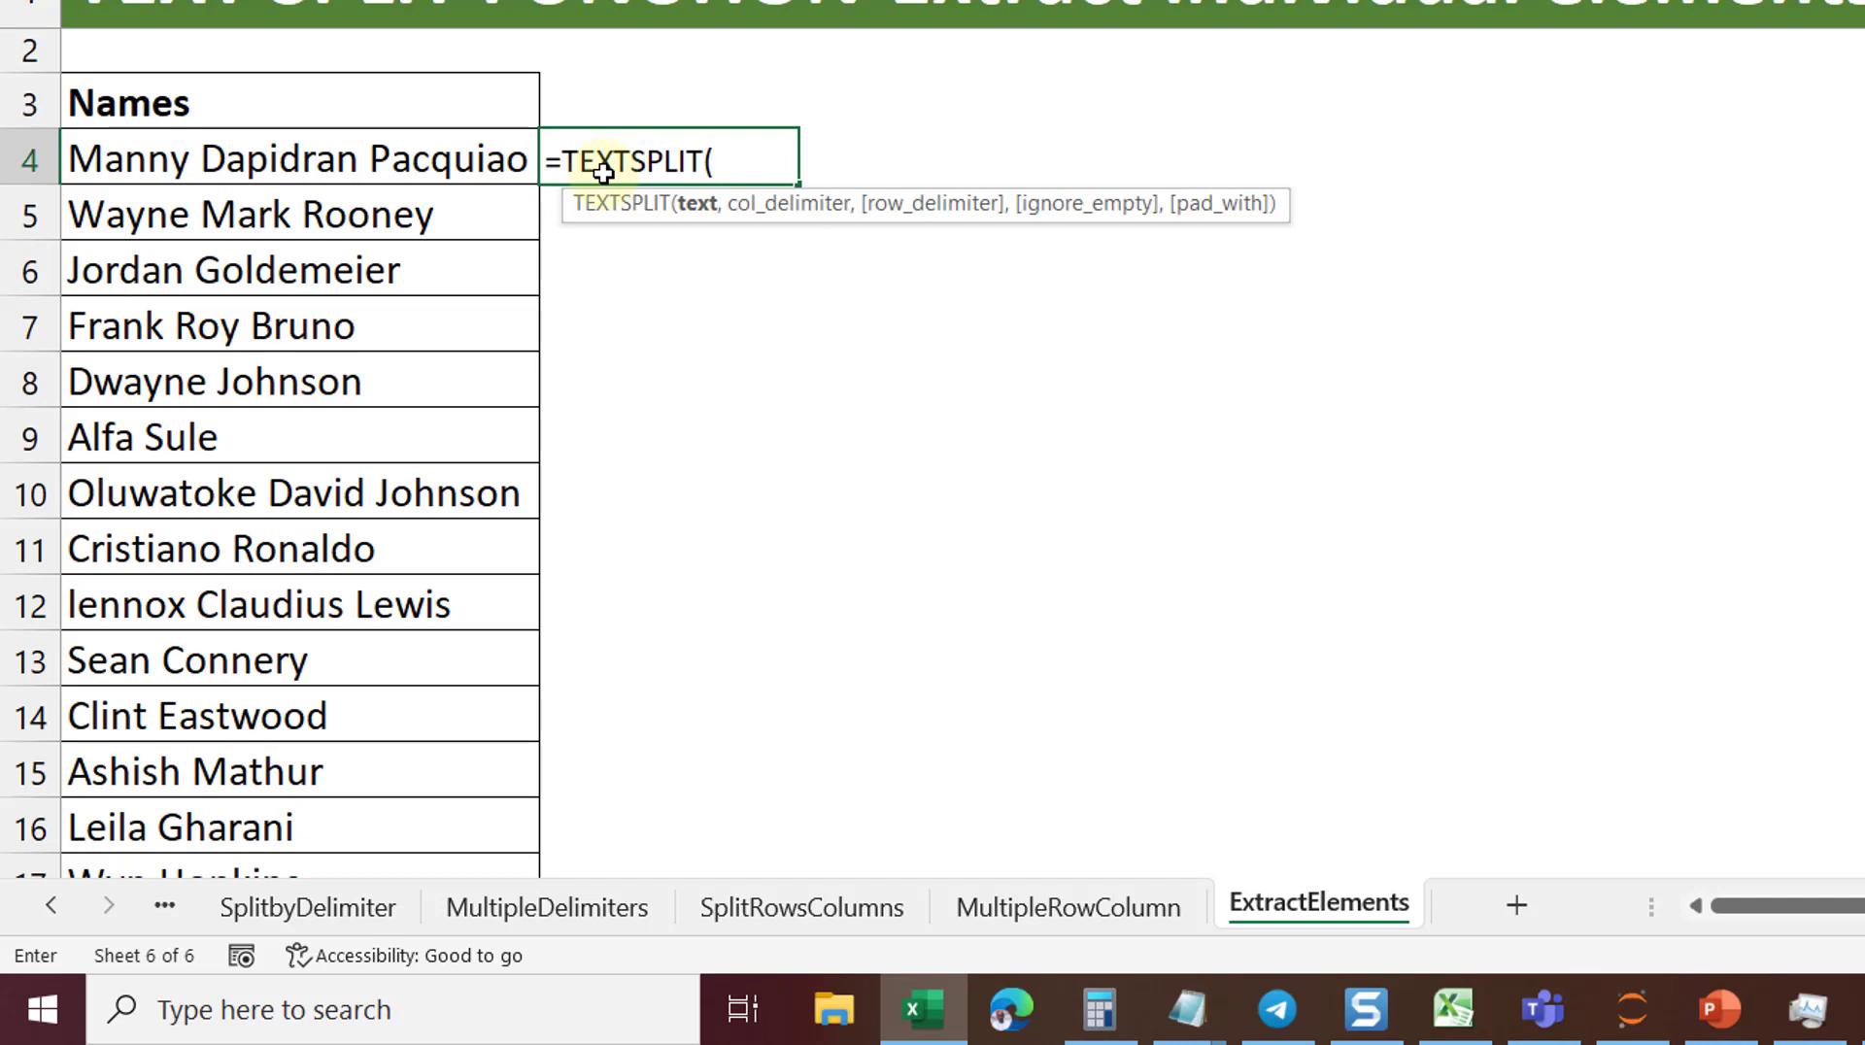
pyautogui.press('Left')
pyautogui.write('," ")')
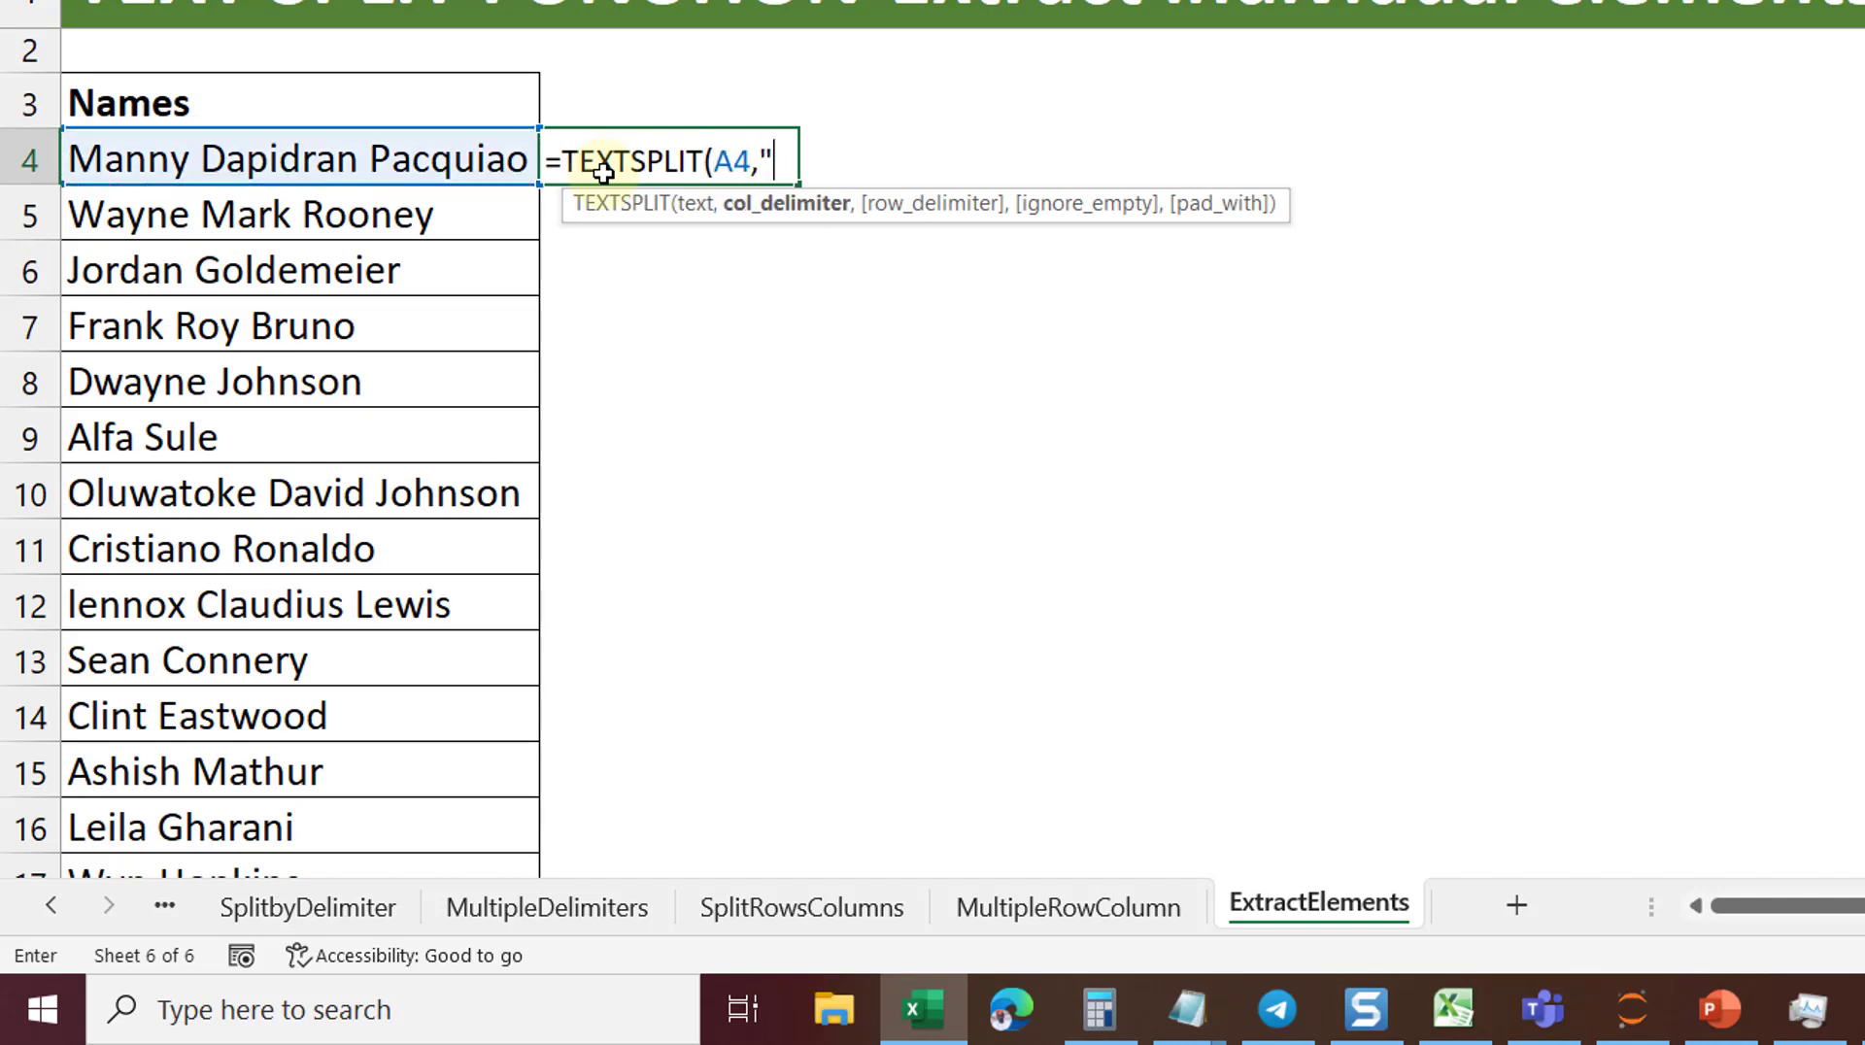
pyautogui.hotkey('ctrl', 'Return')
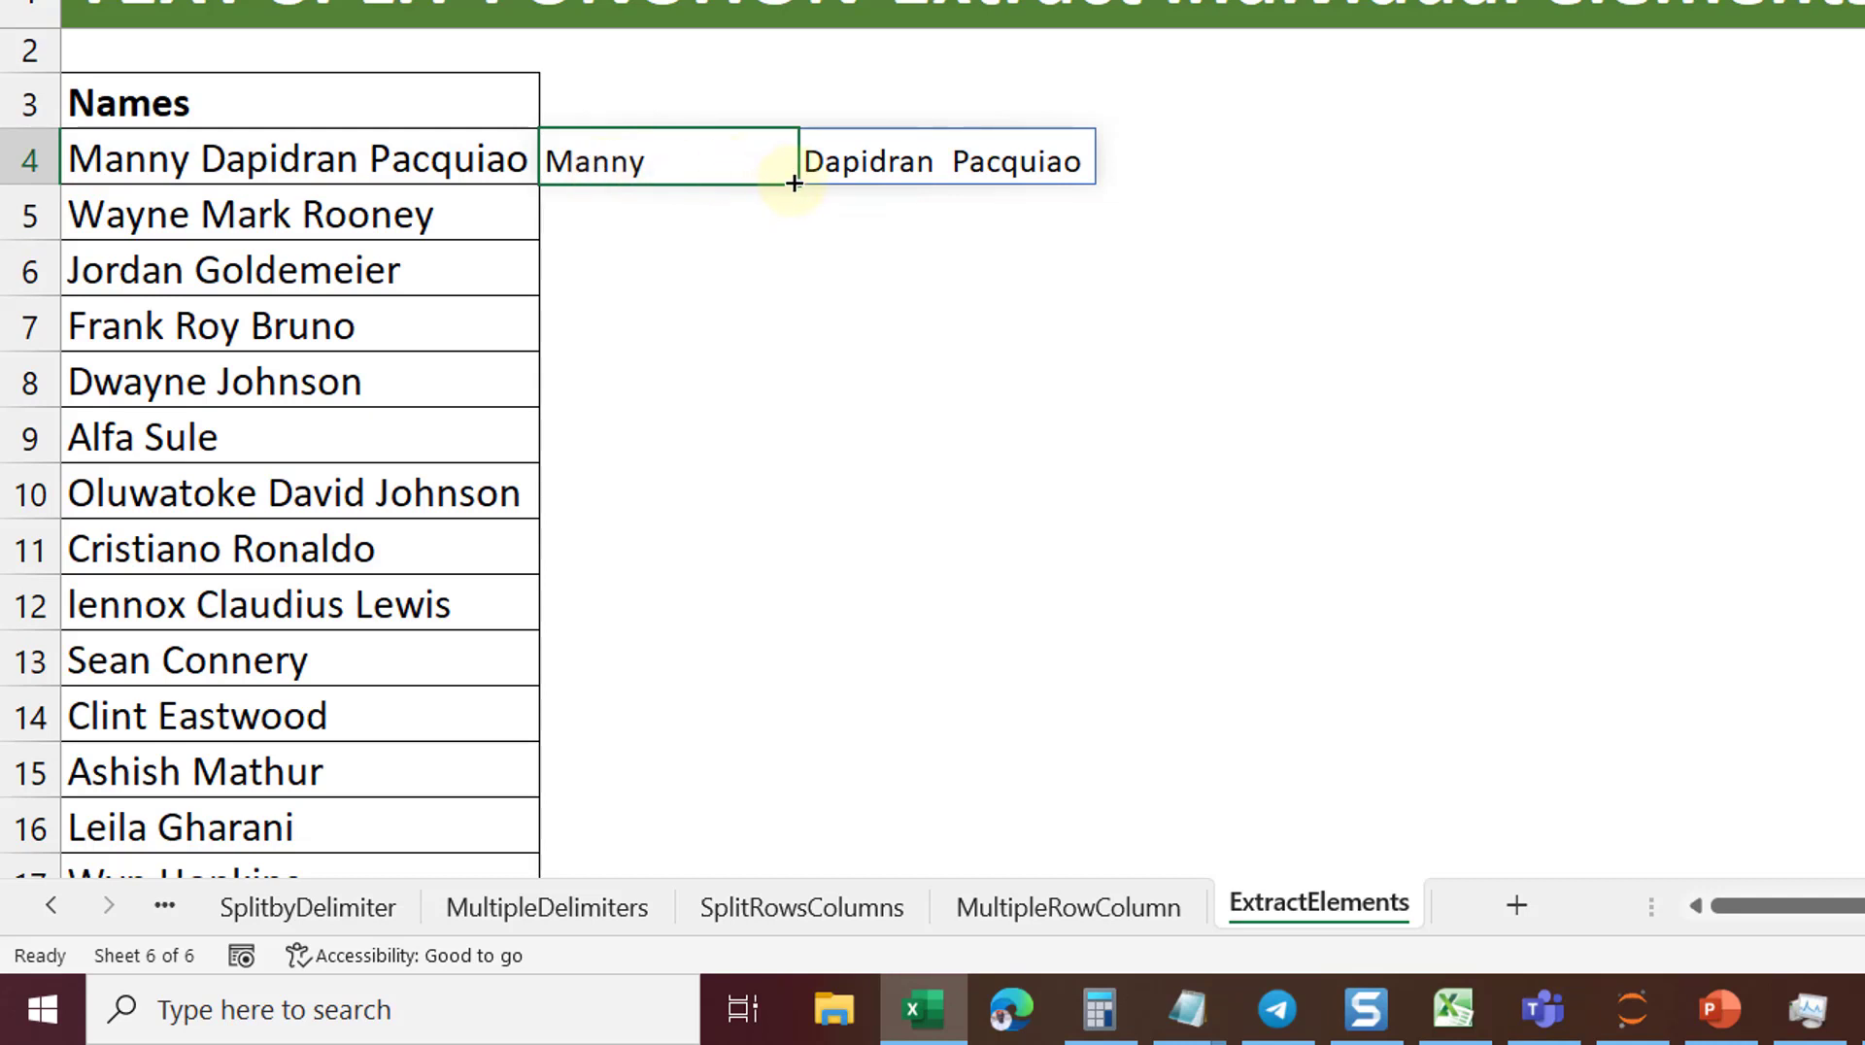
pyautogui.hotkey('ctrl', 'c')
pyautogui.press('Left')
pyautogui.hotkey('ctrl', 'Down')
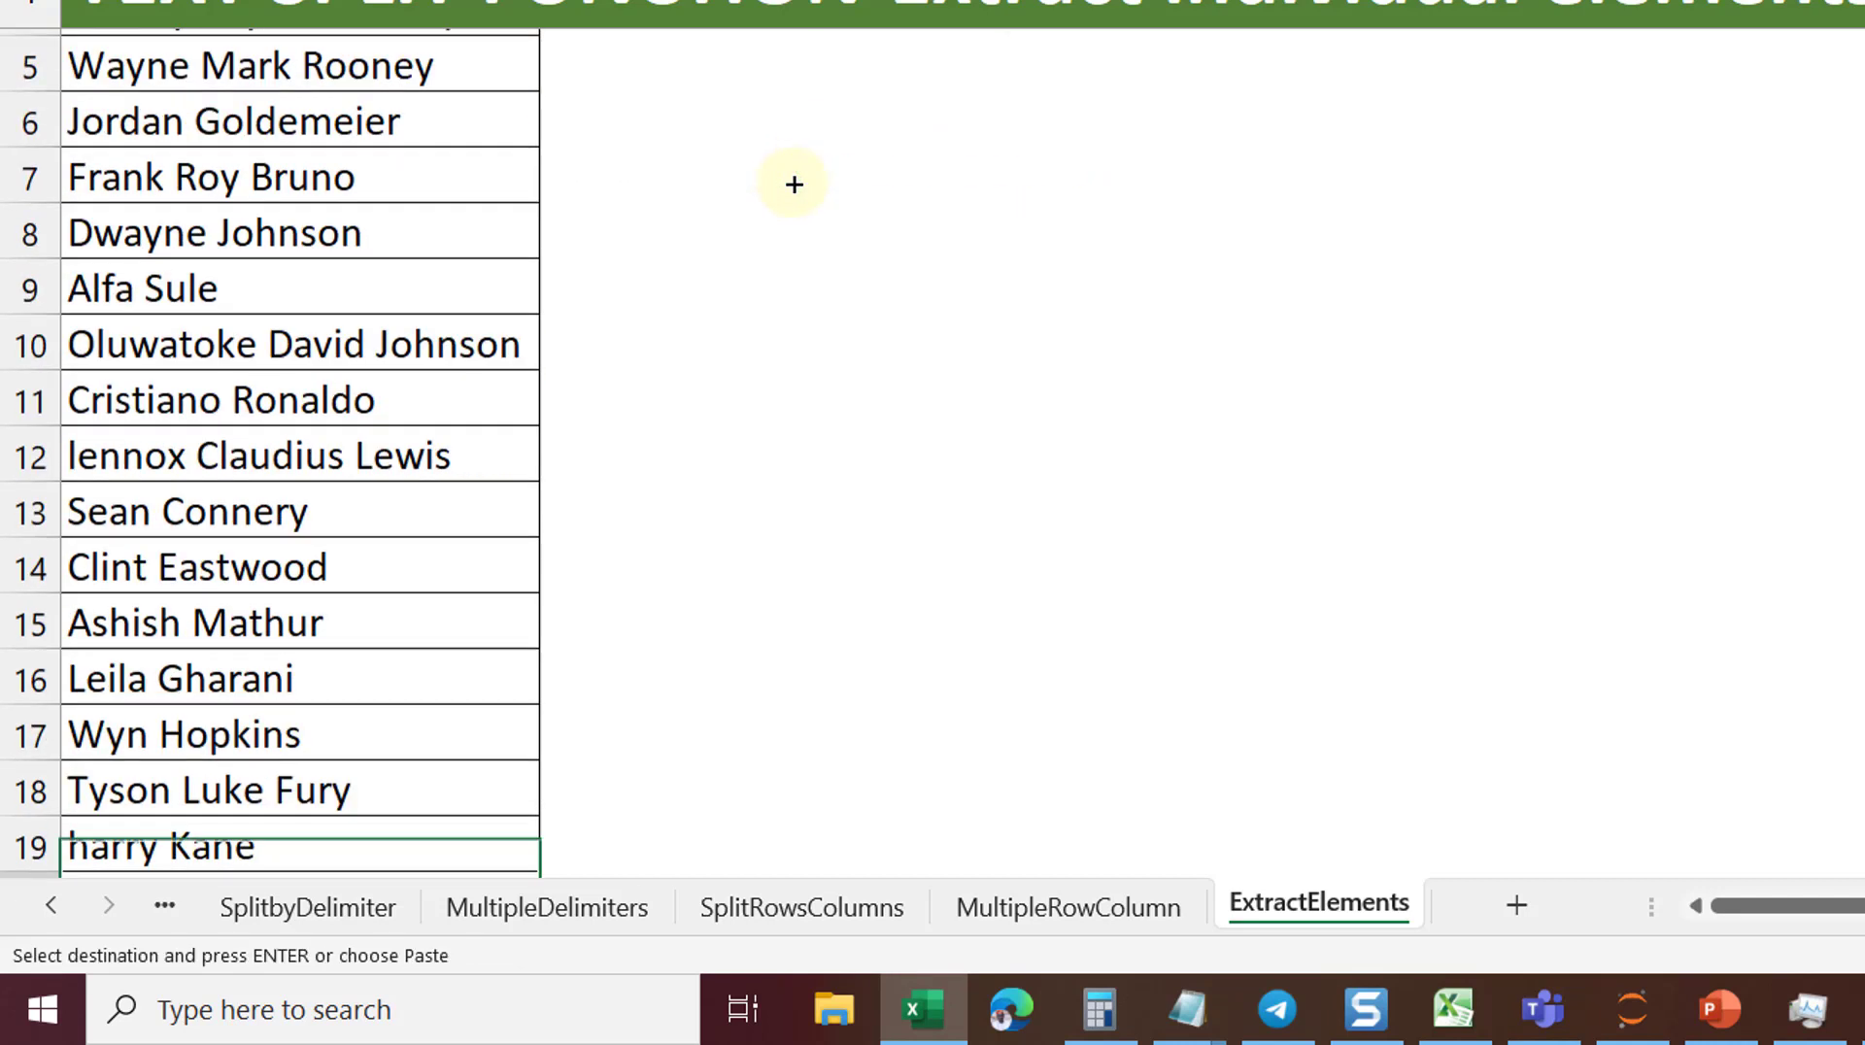
pyautogui.press('Right')
pyautogui.hotkey('ctrl', 'shift', 'Up')
pyautogui.hotkey('shift', 'Down')
pyautogui.press('Return')
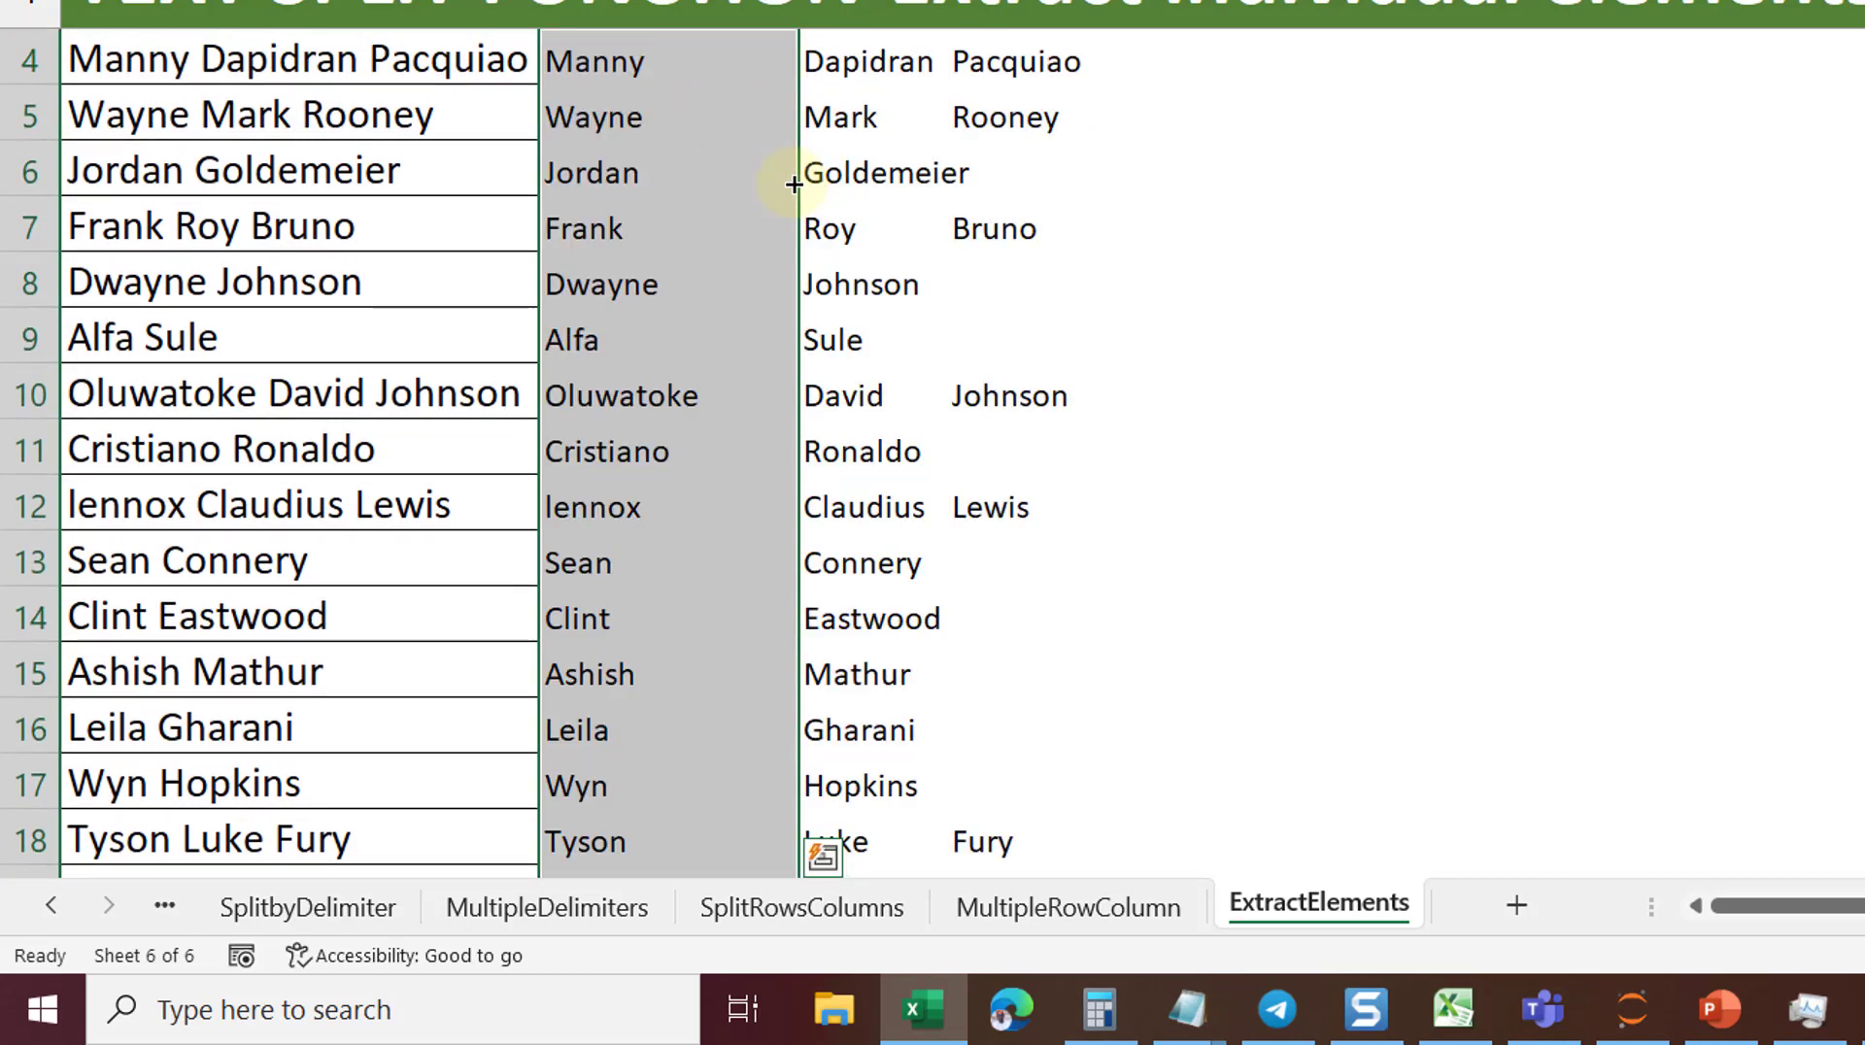
pyautogui.press('Down')
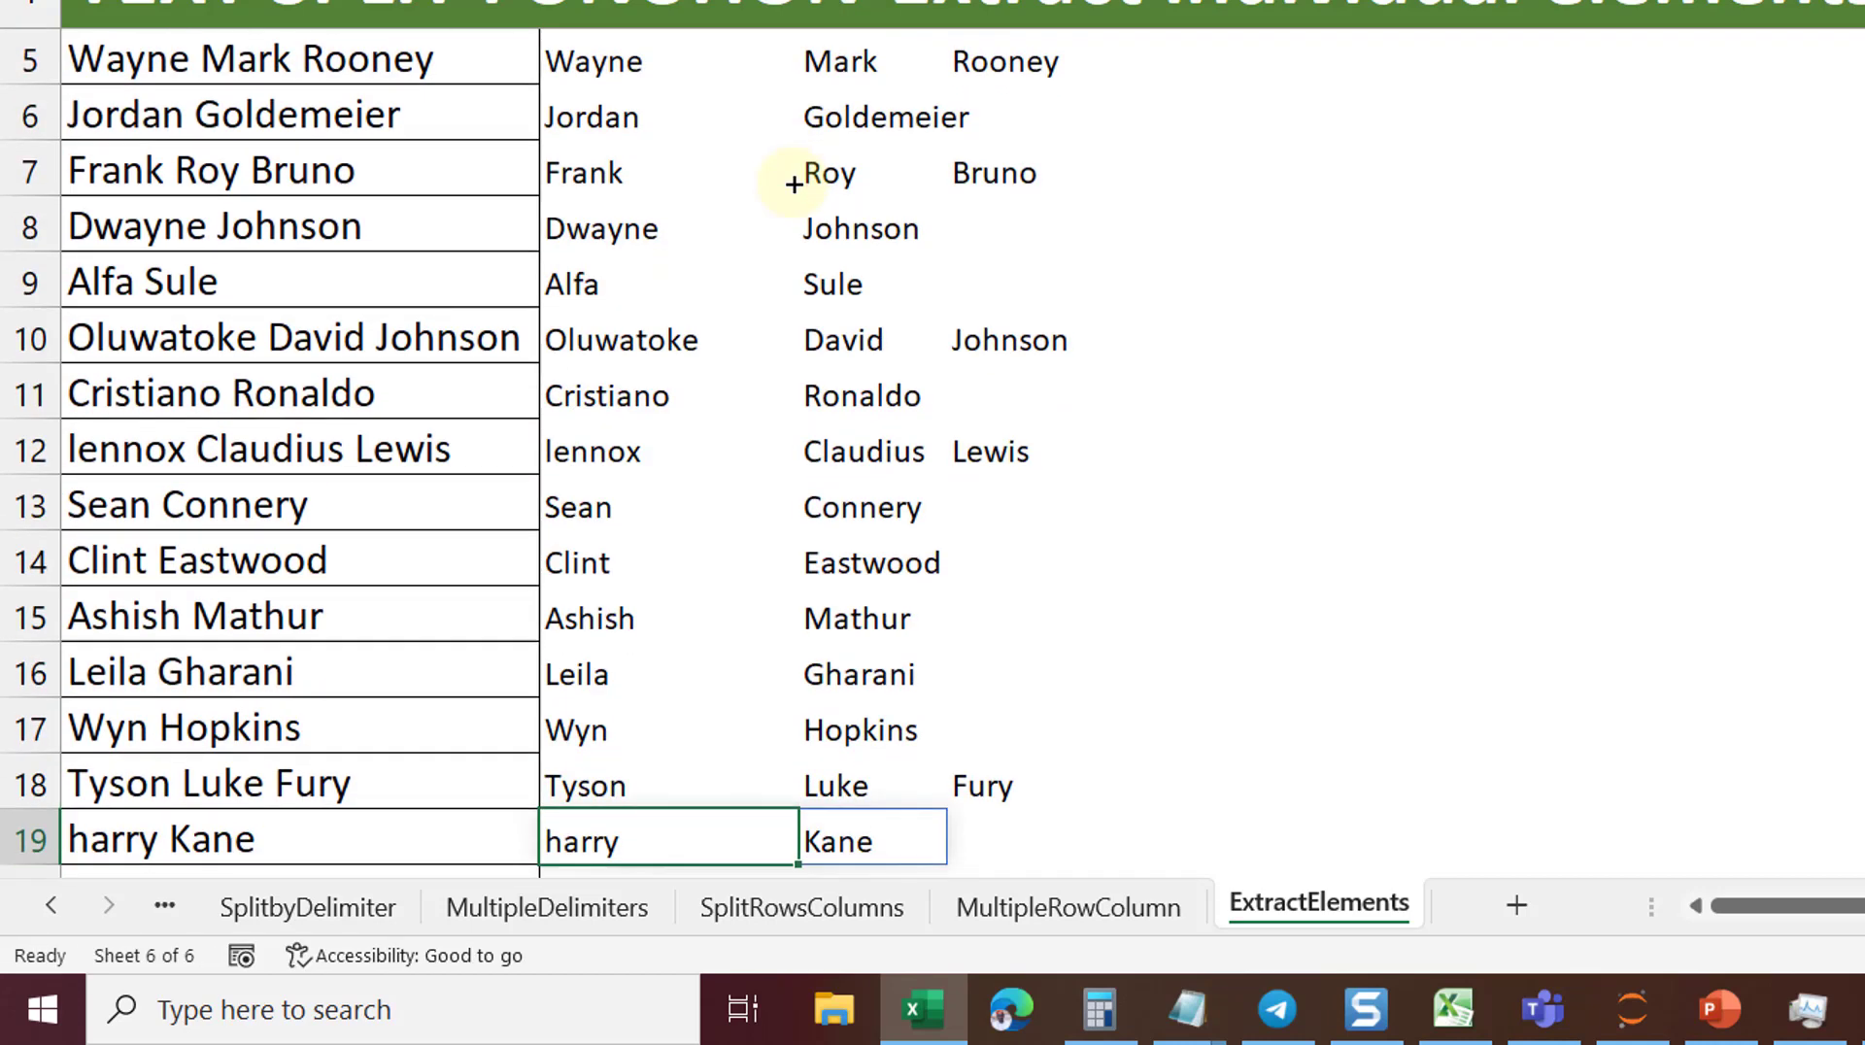
pyautogui.hotkey('ctrl', 'Up')
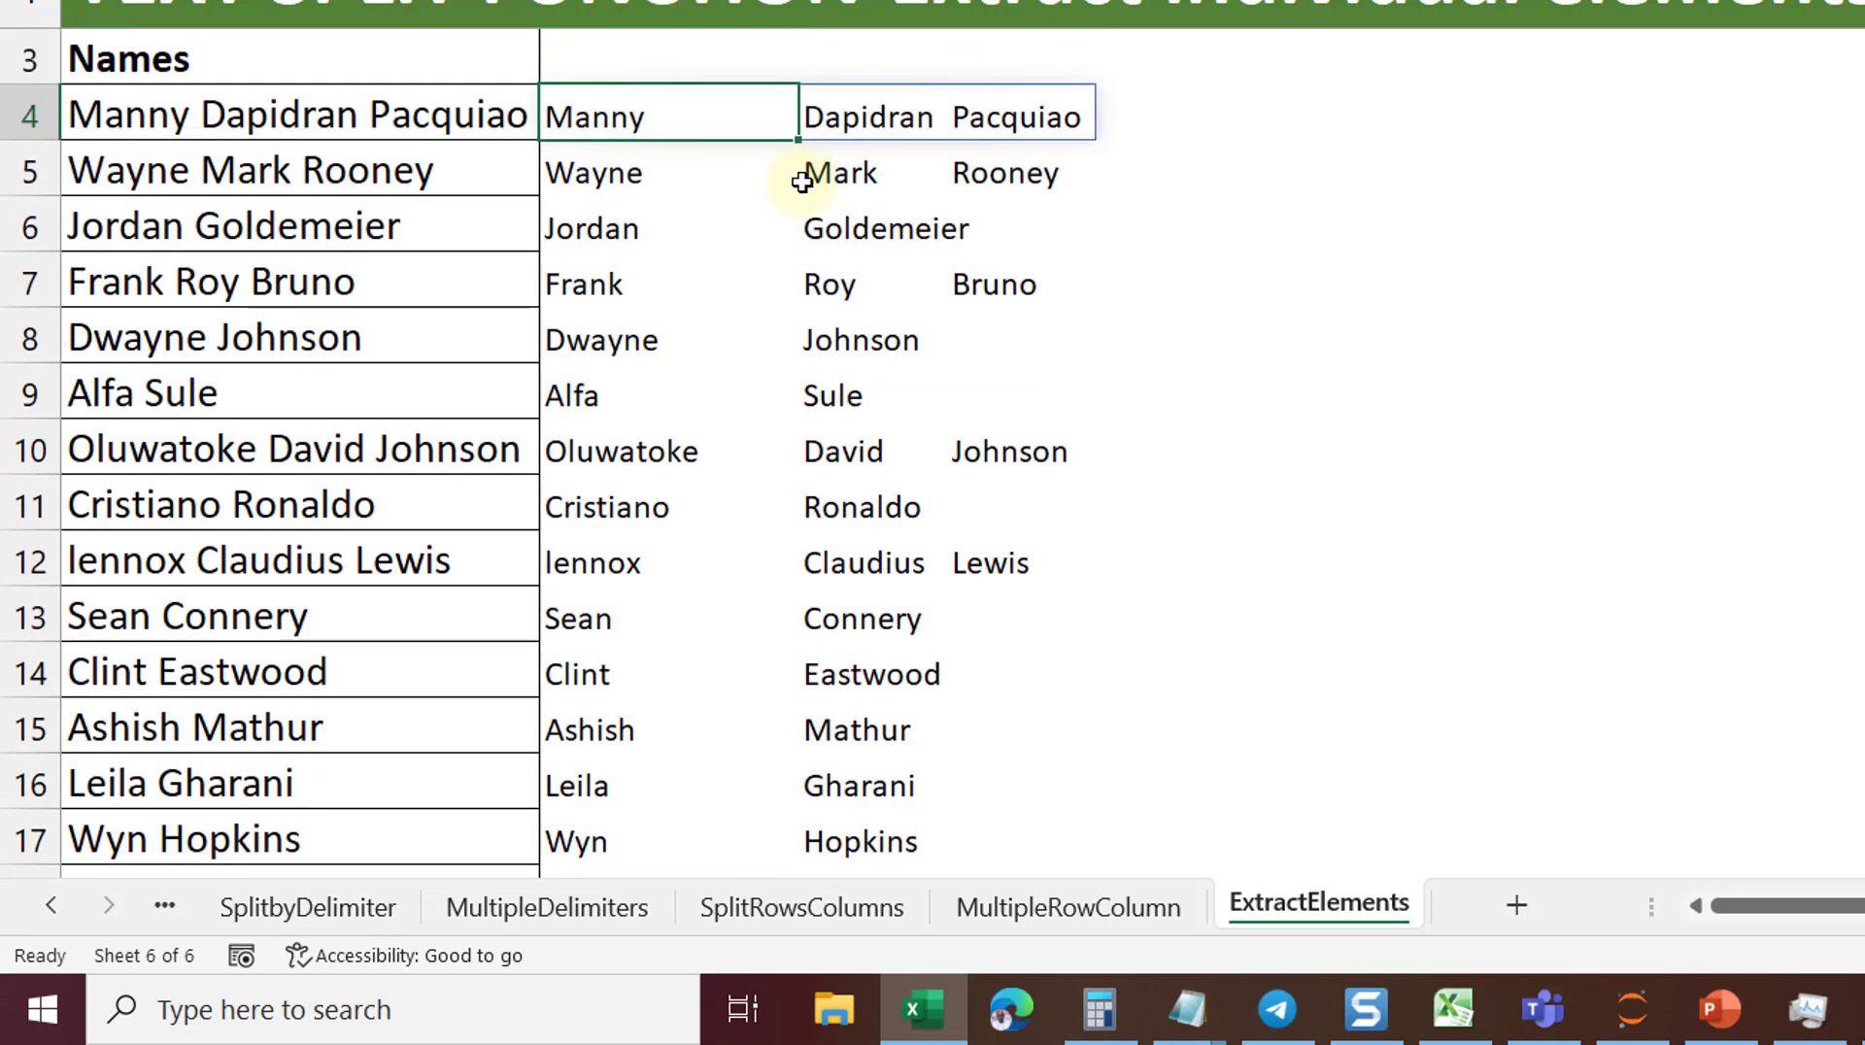
pyautogui.click(1027, 123)
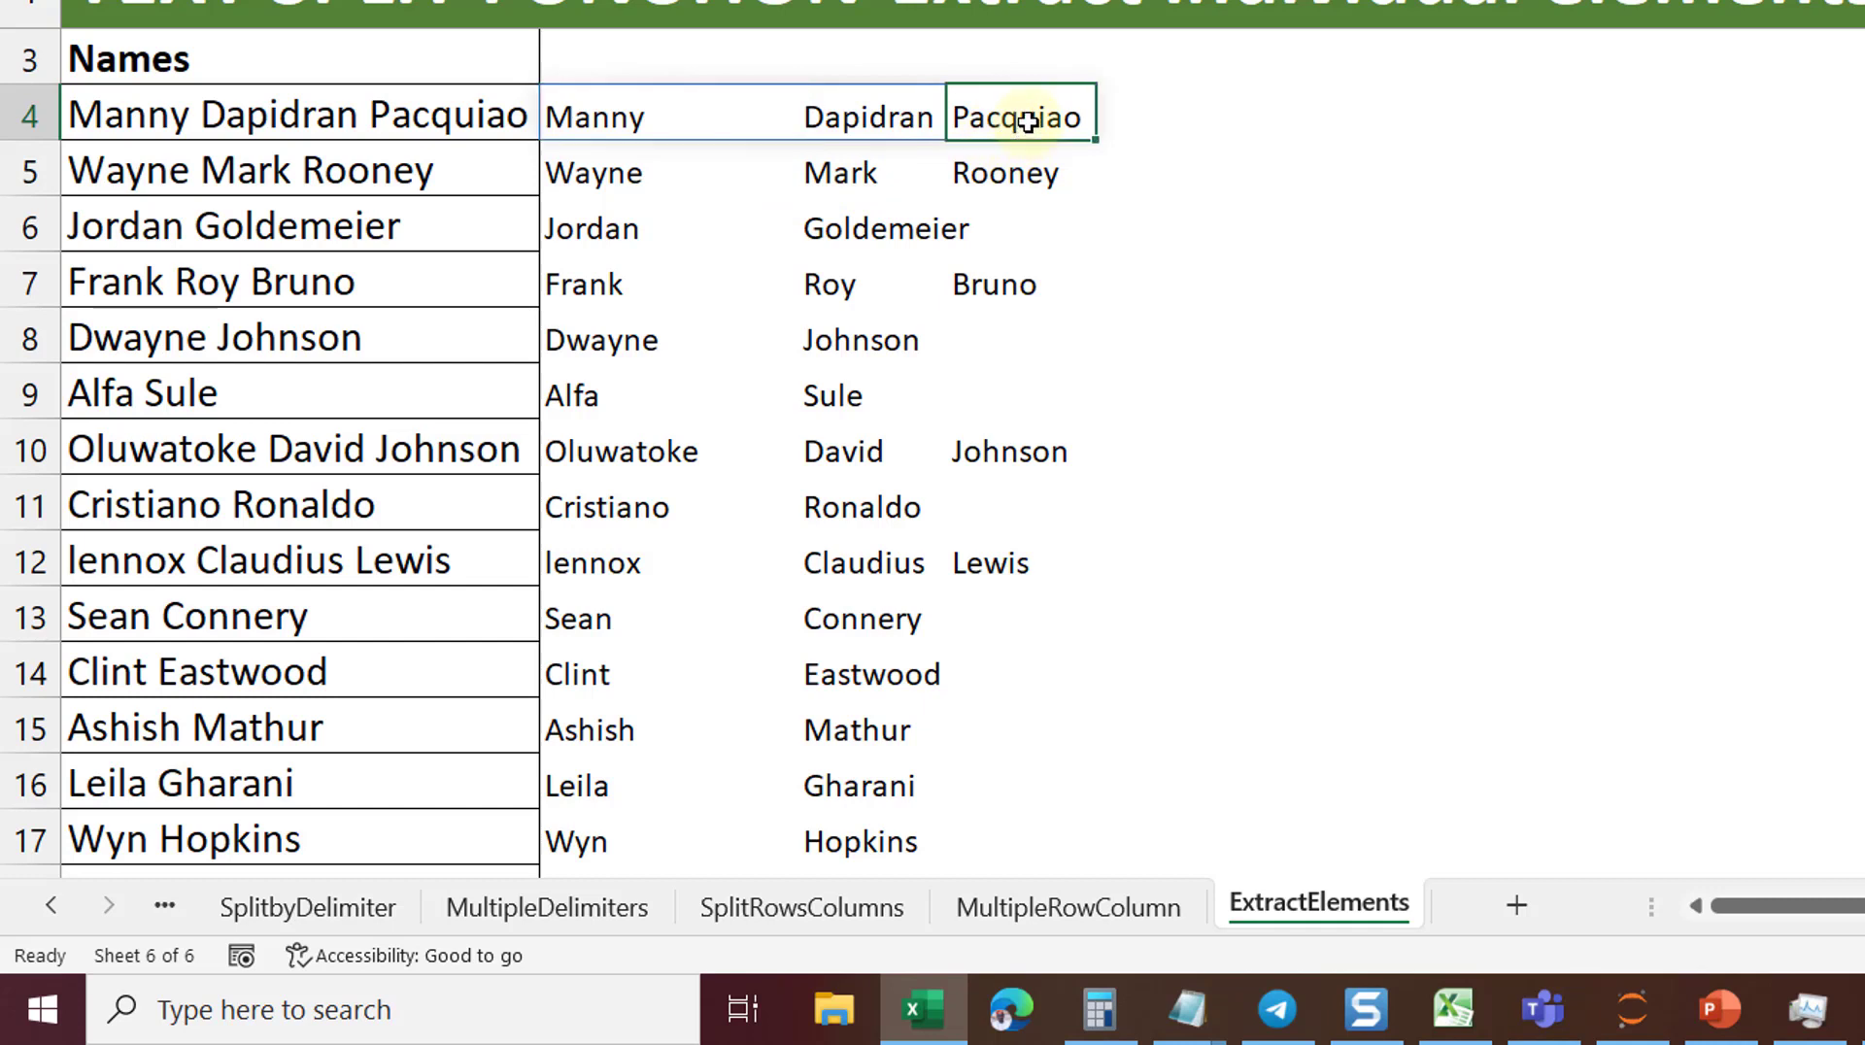
pyautogui.click(853, 234)
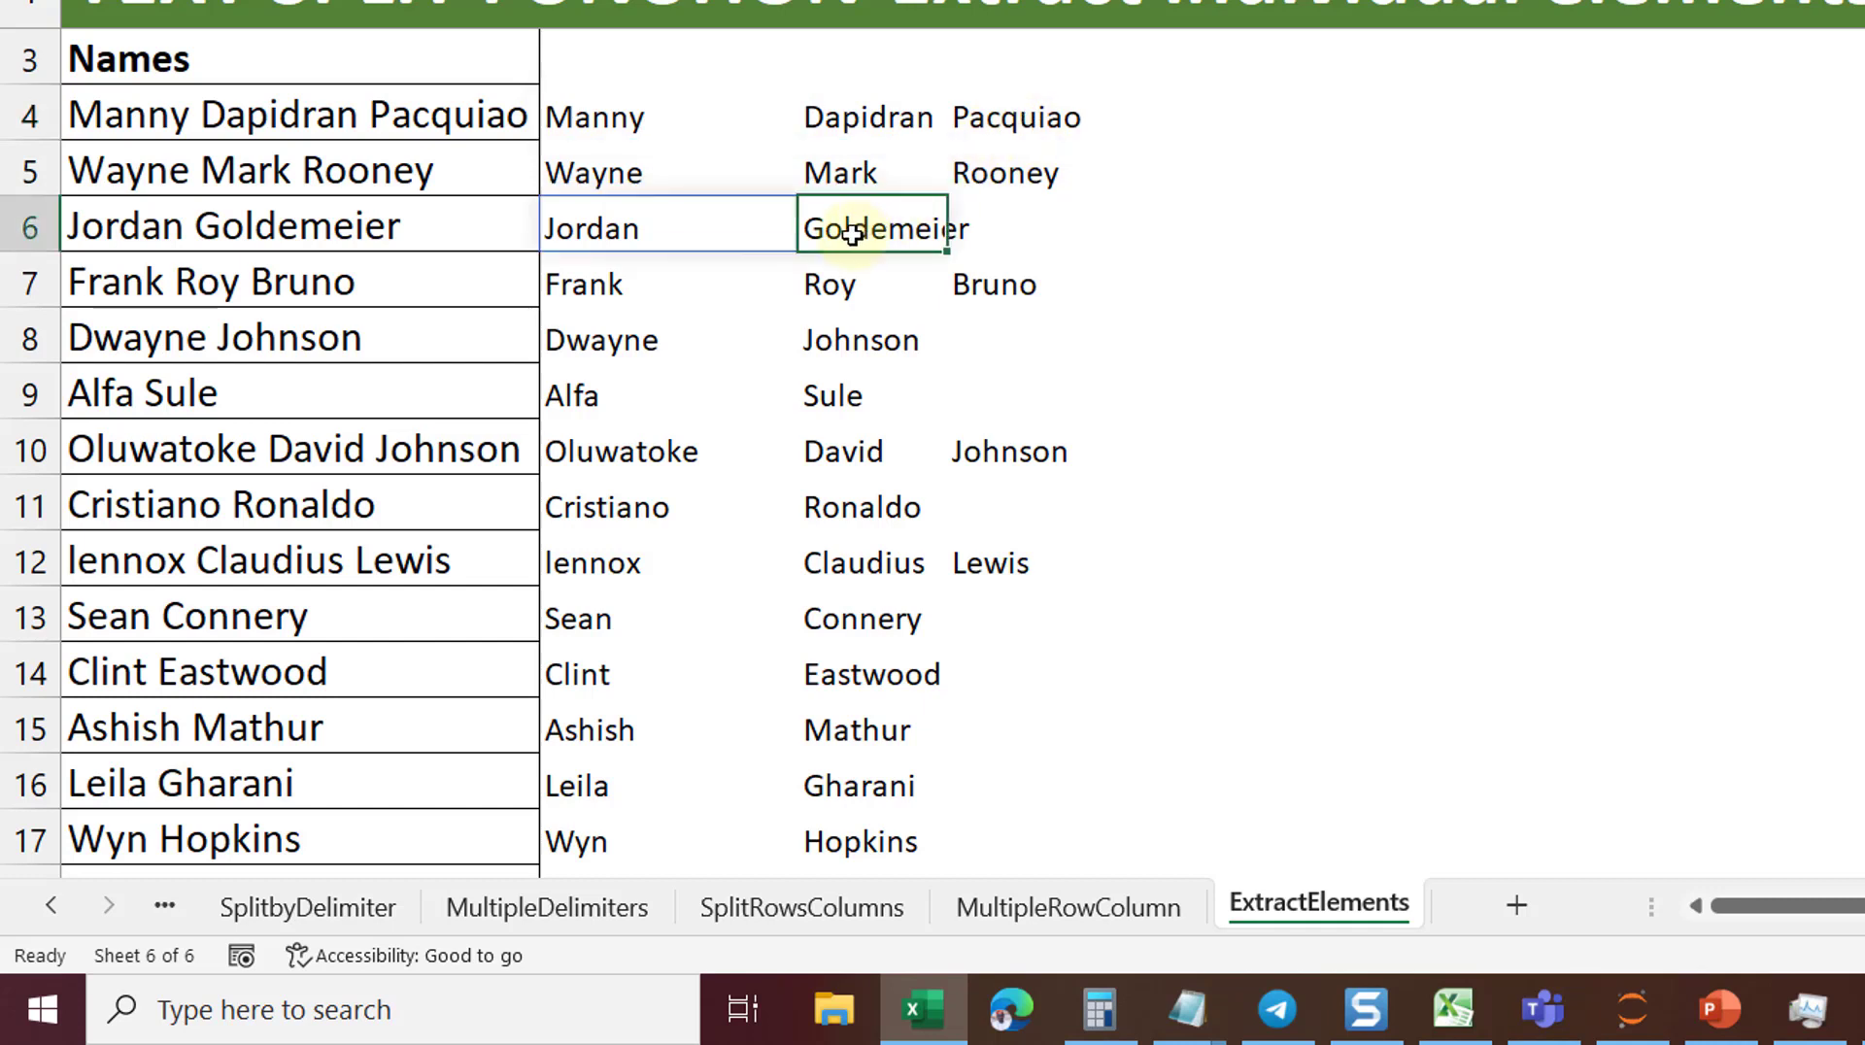
pyautogui.click(864, 350)
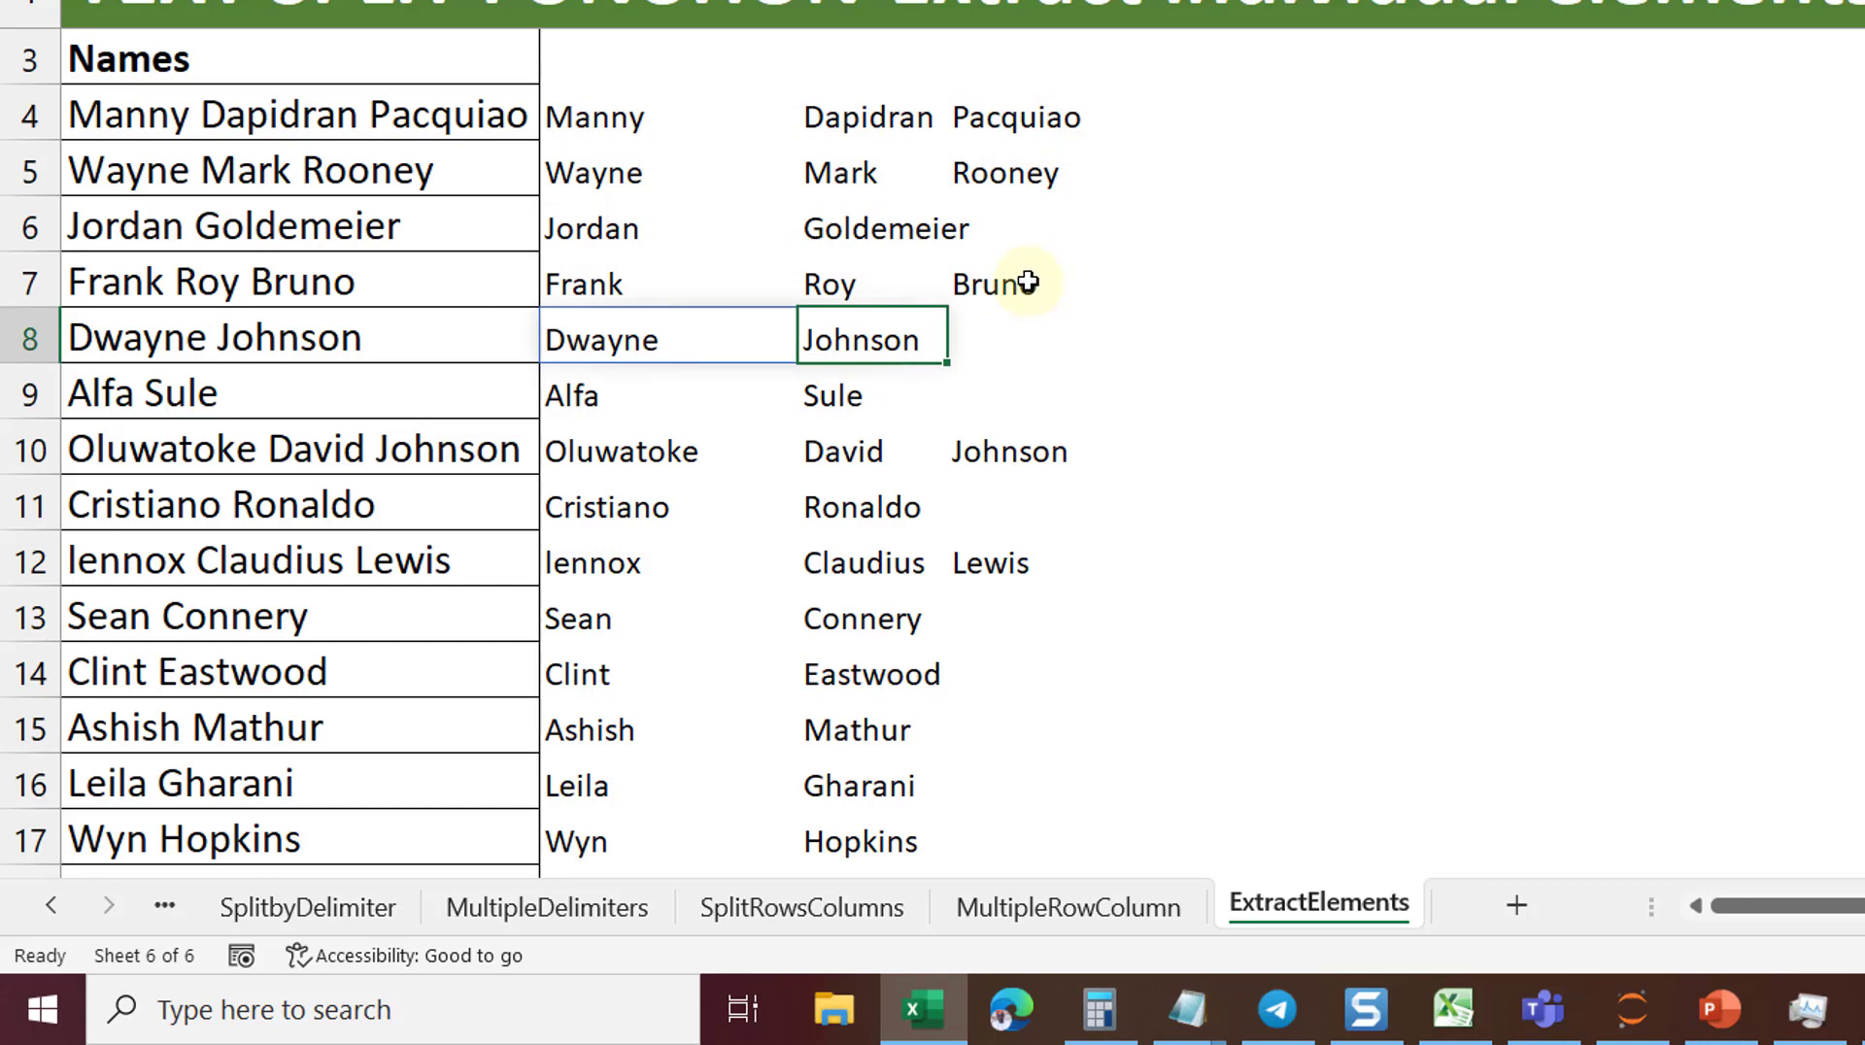
pyautogui.click(640, 120)
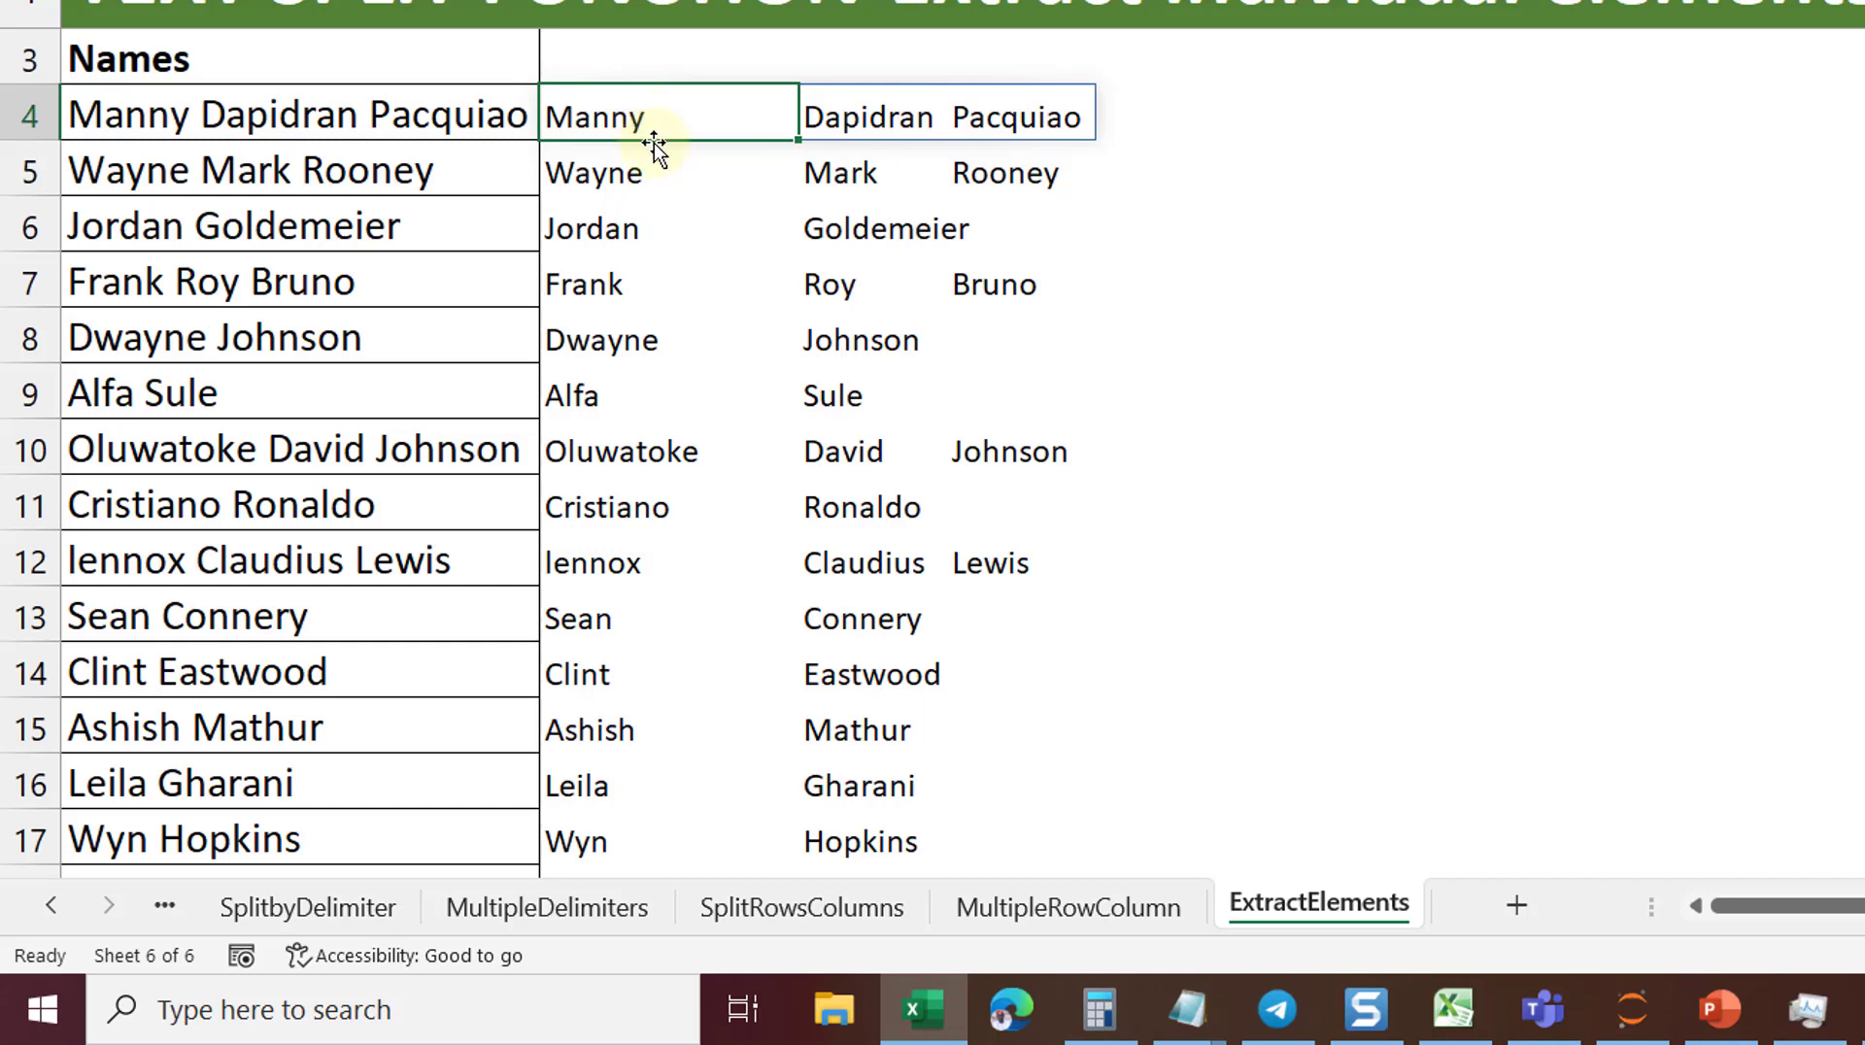
# Wrap B4 as =INDEX(TEXTSPLIT(A4," "),1) to return Manny, and fill it down column B
pyautogui.press('F2')
pyautogui.click(434, 0)
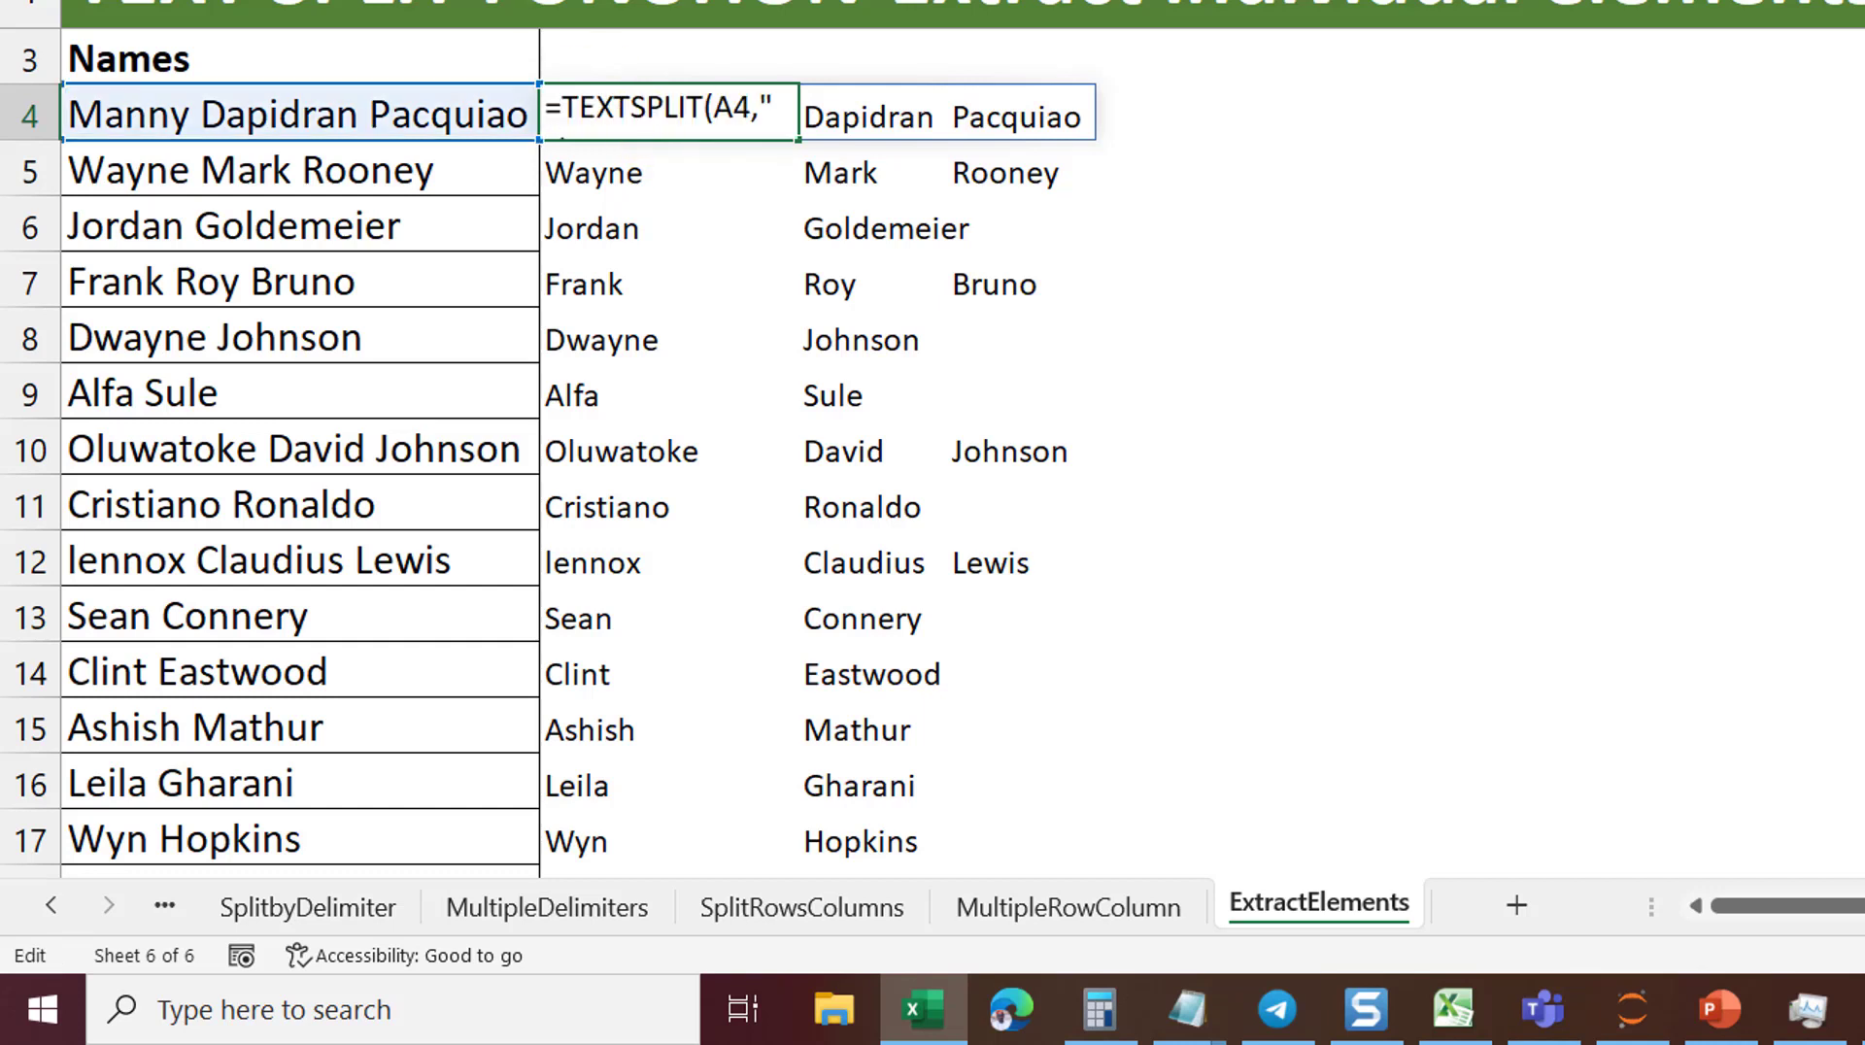
pyautogui.write('index')
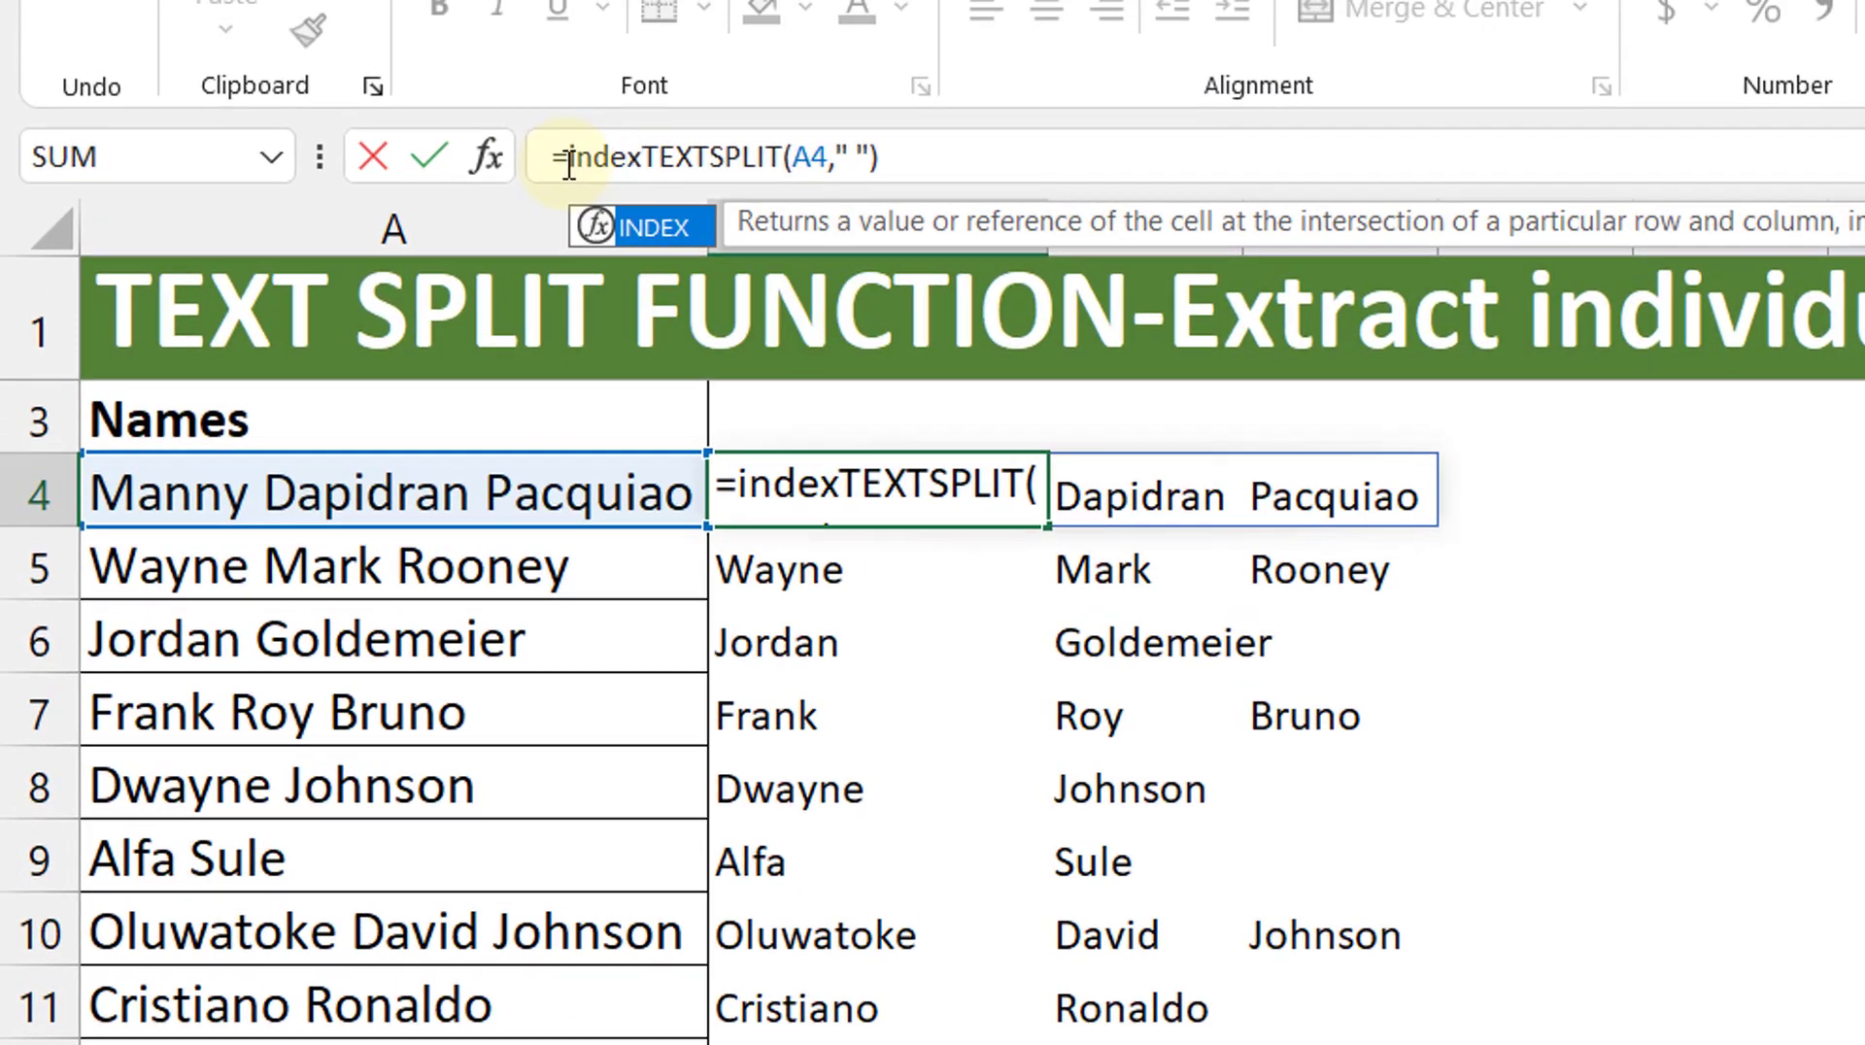
pyautogui.press('Tab')
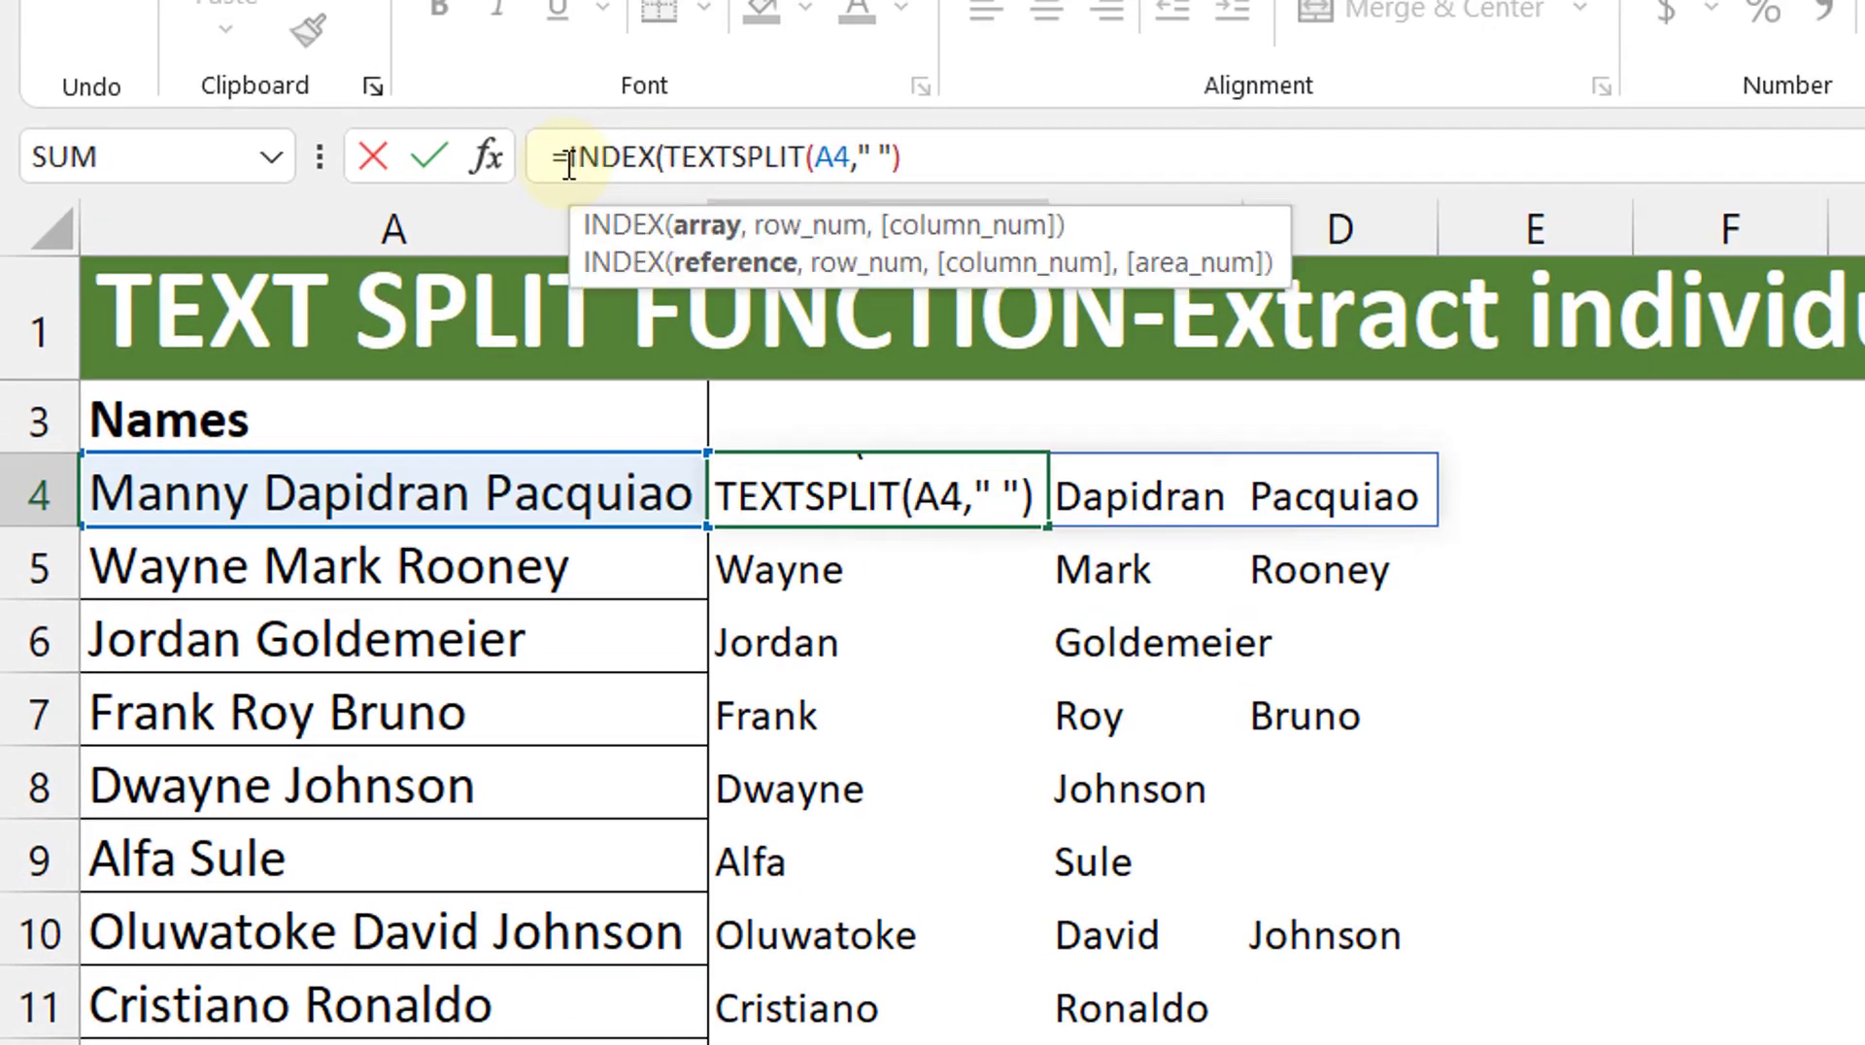
pyautogui.click(964, 157)
pyautogui.write(',1)')
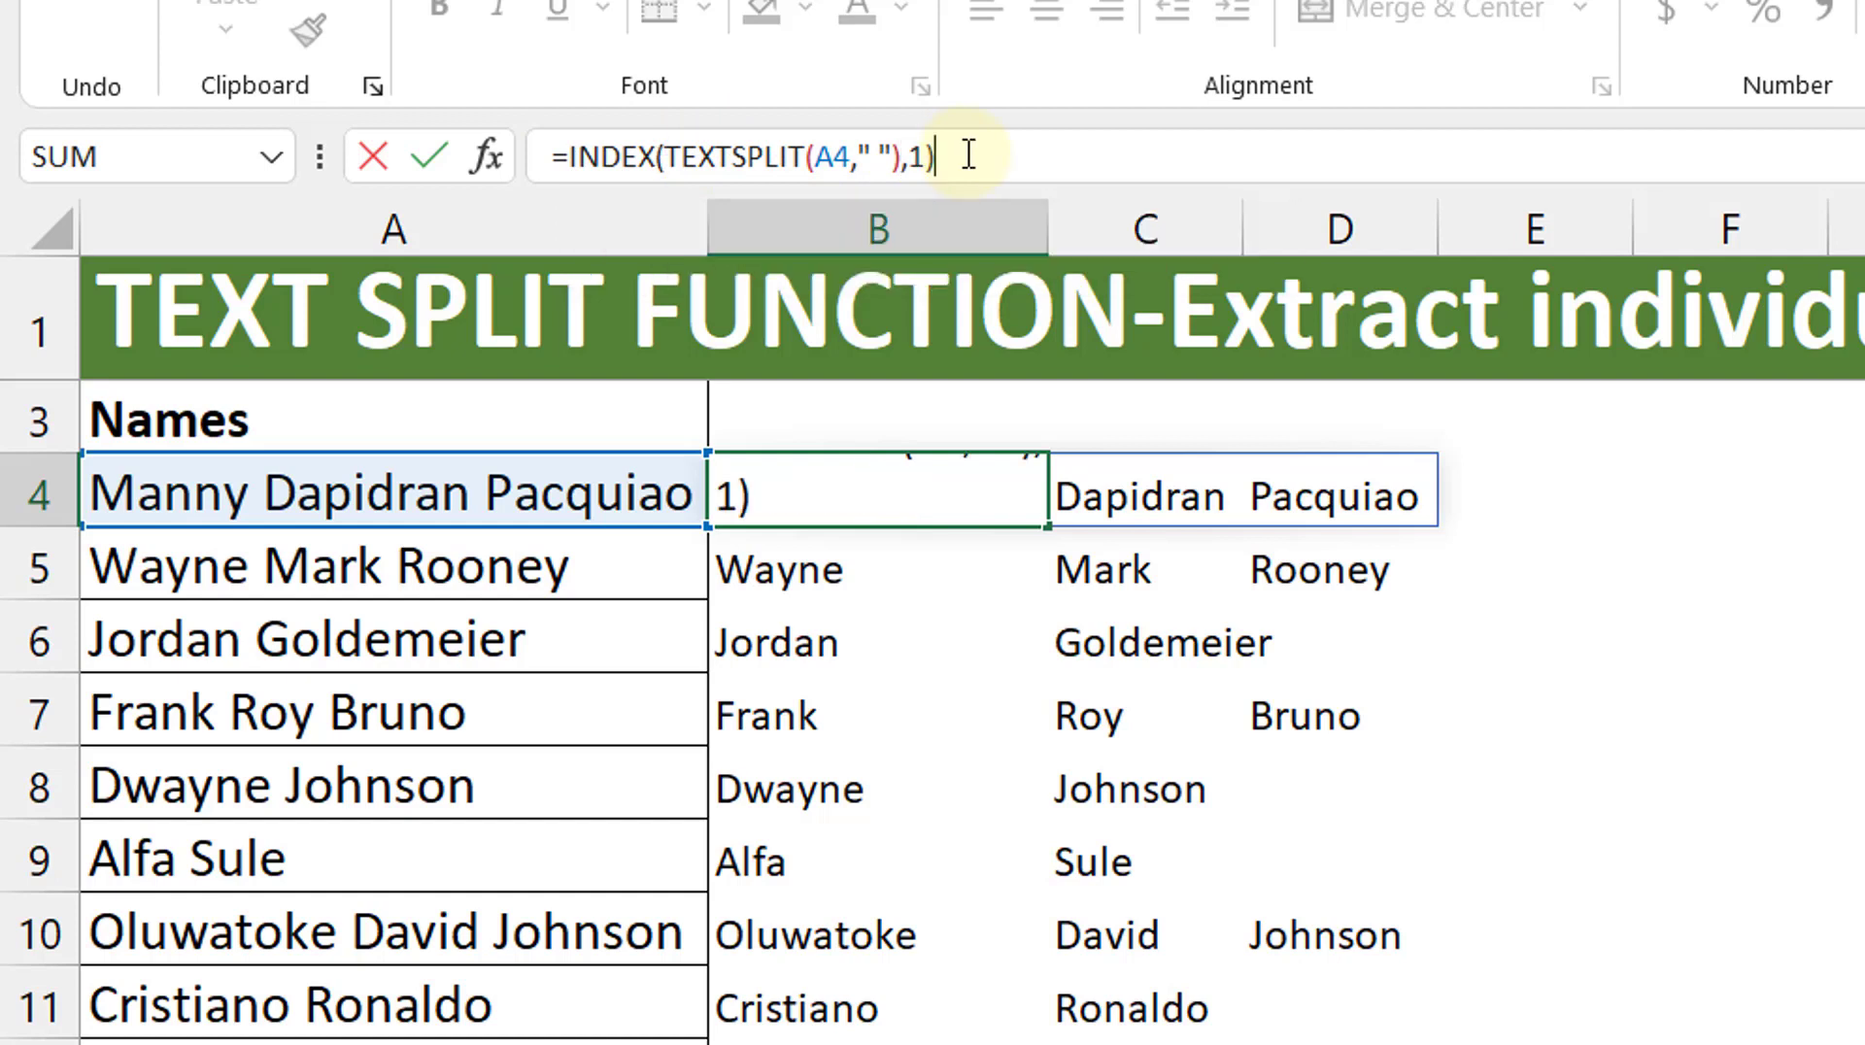
pyautogui.press('Return')
pyautogui.press('Up')
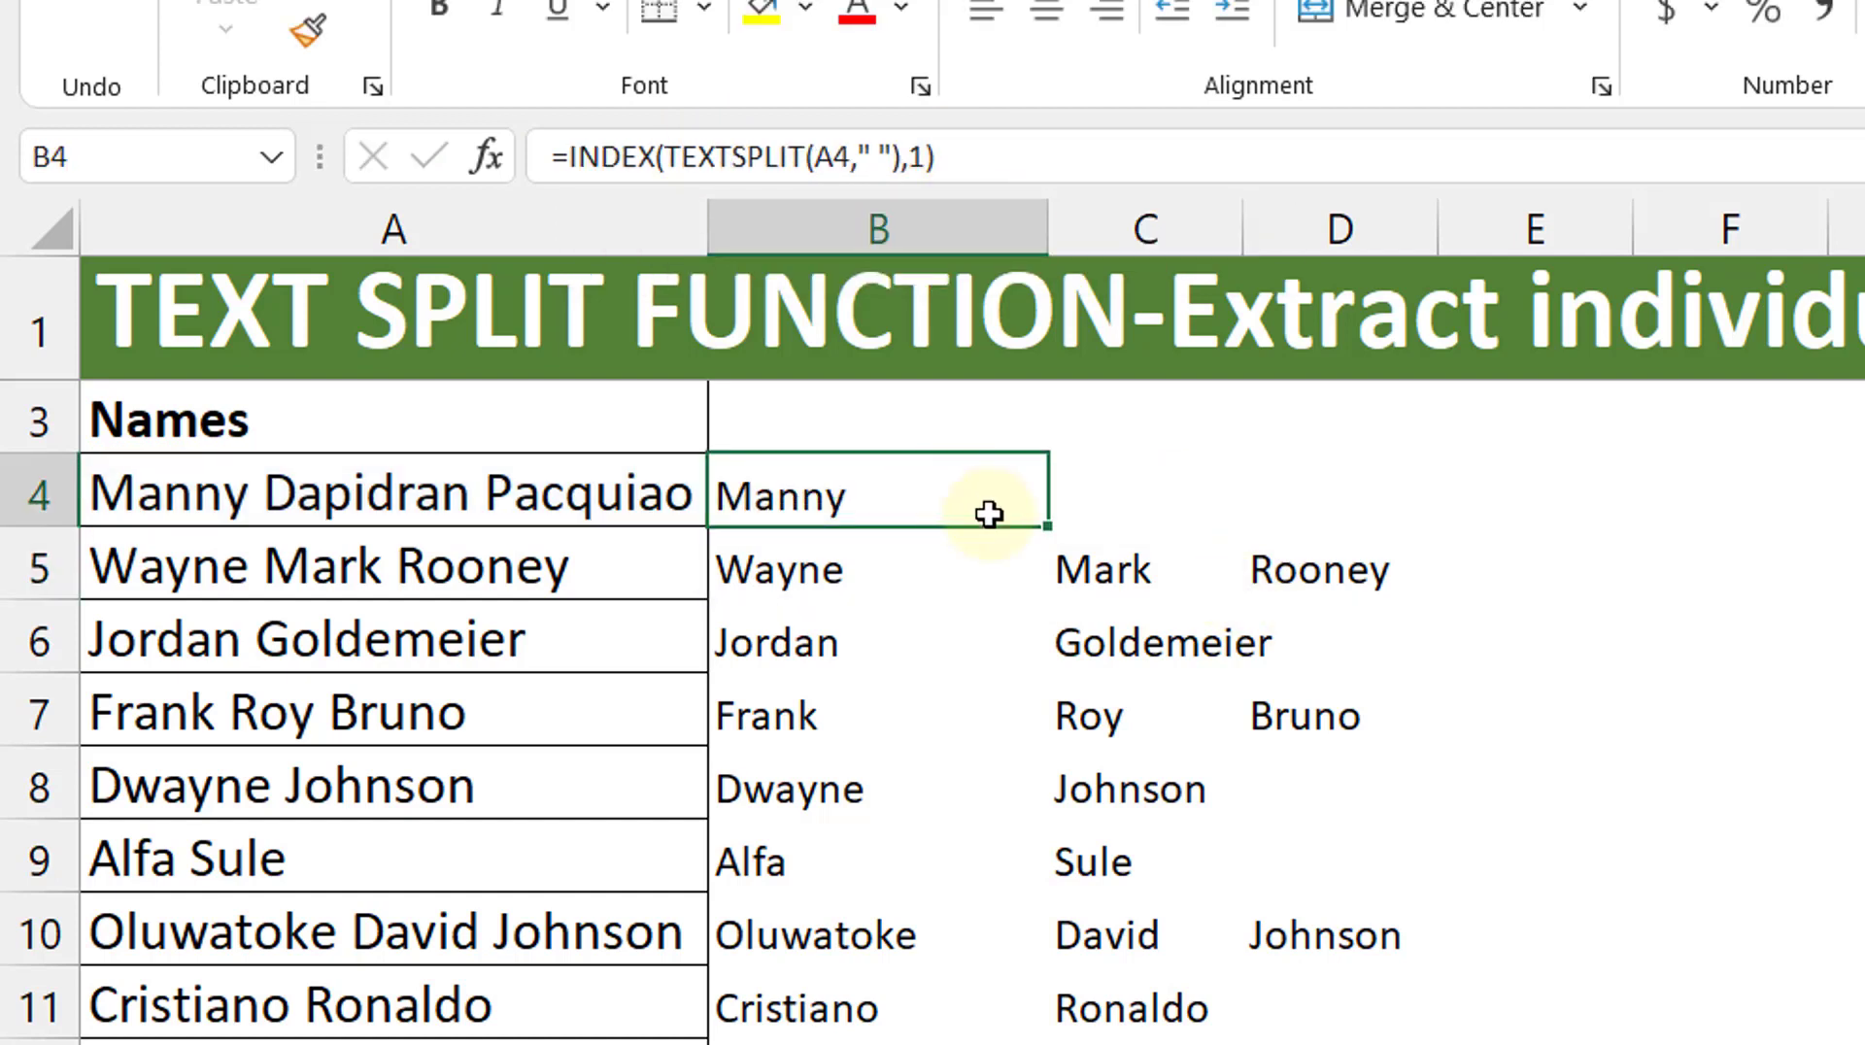
pyautogui.doubleClick(1040, 528)
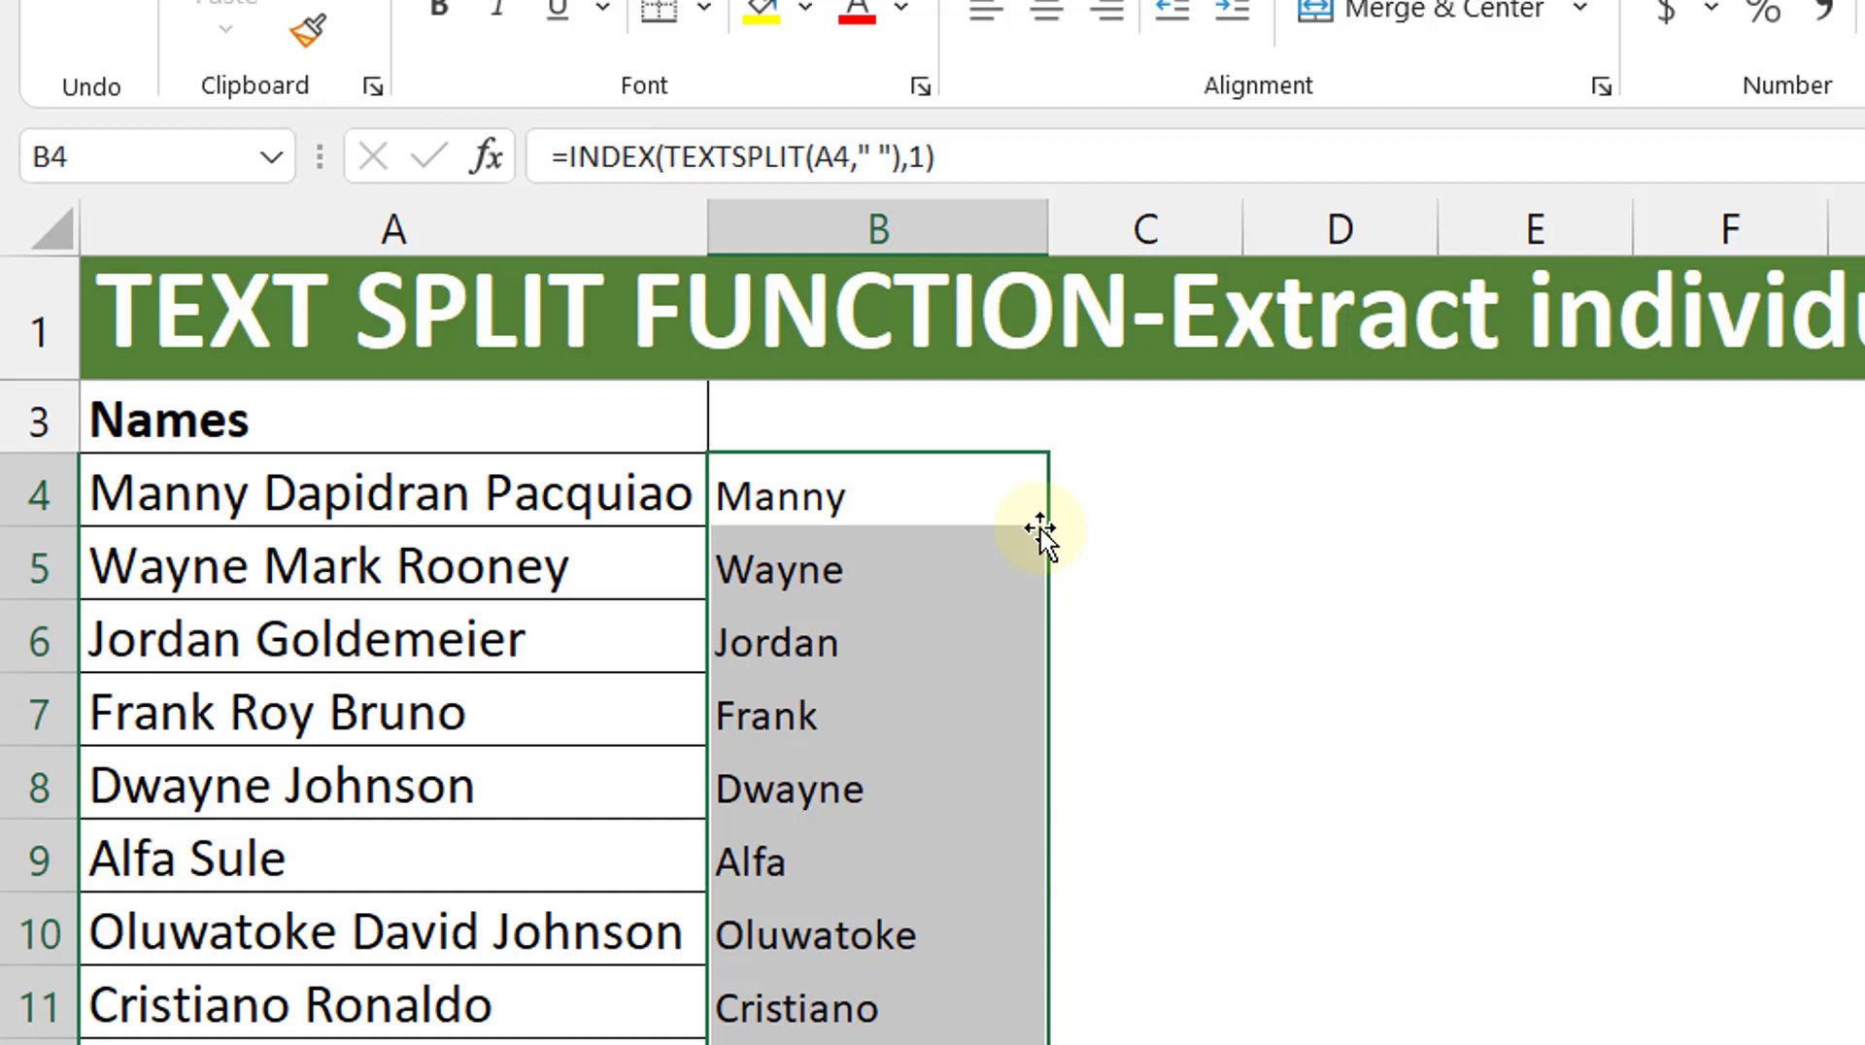
# Enter =COUNTA(TEXTSPLIT(A4," ")) in C4 to count the name's words (3)
pyautogui.press('Right')
pyautogui.write('=counta')
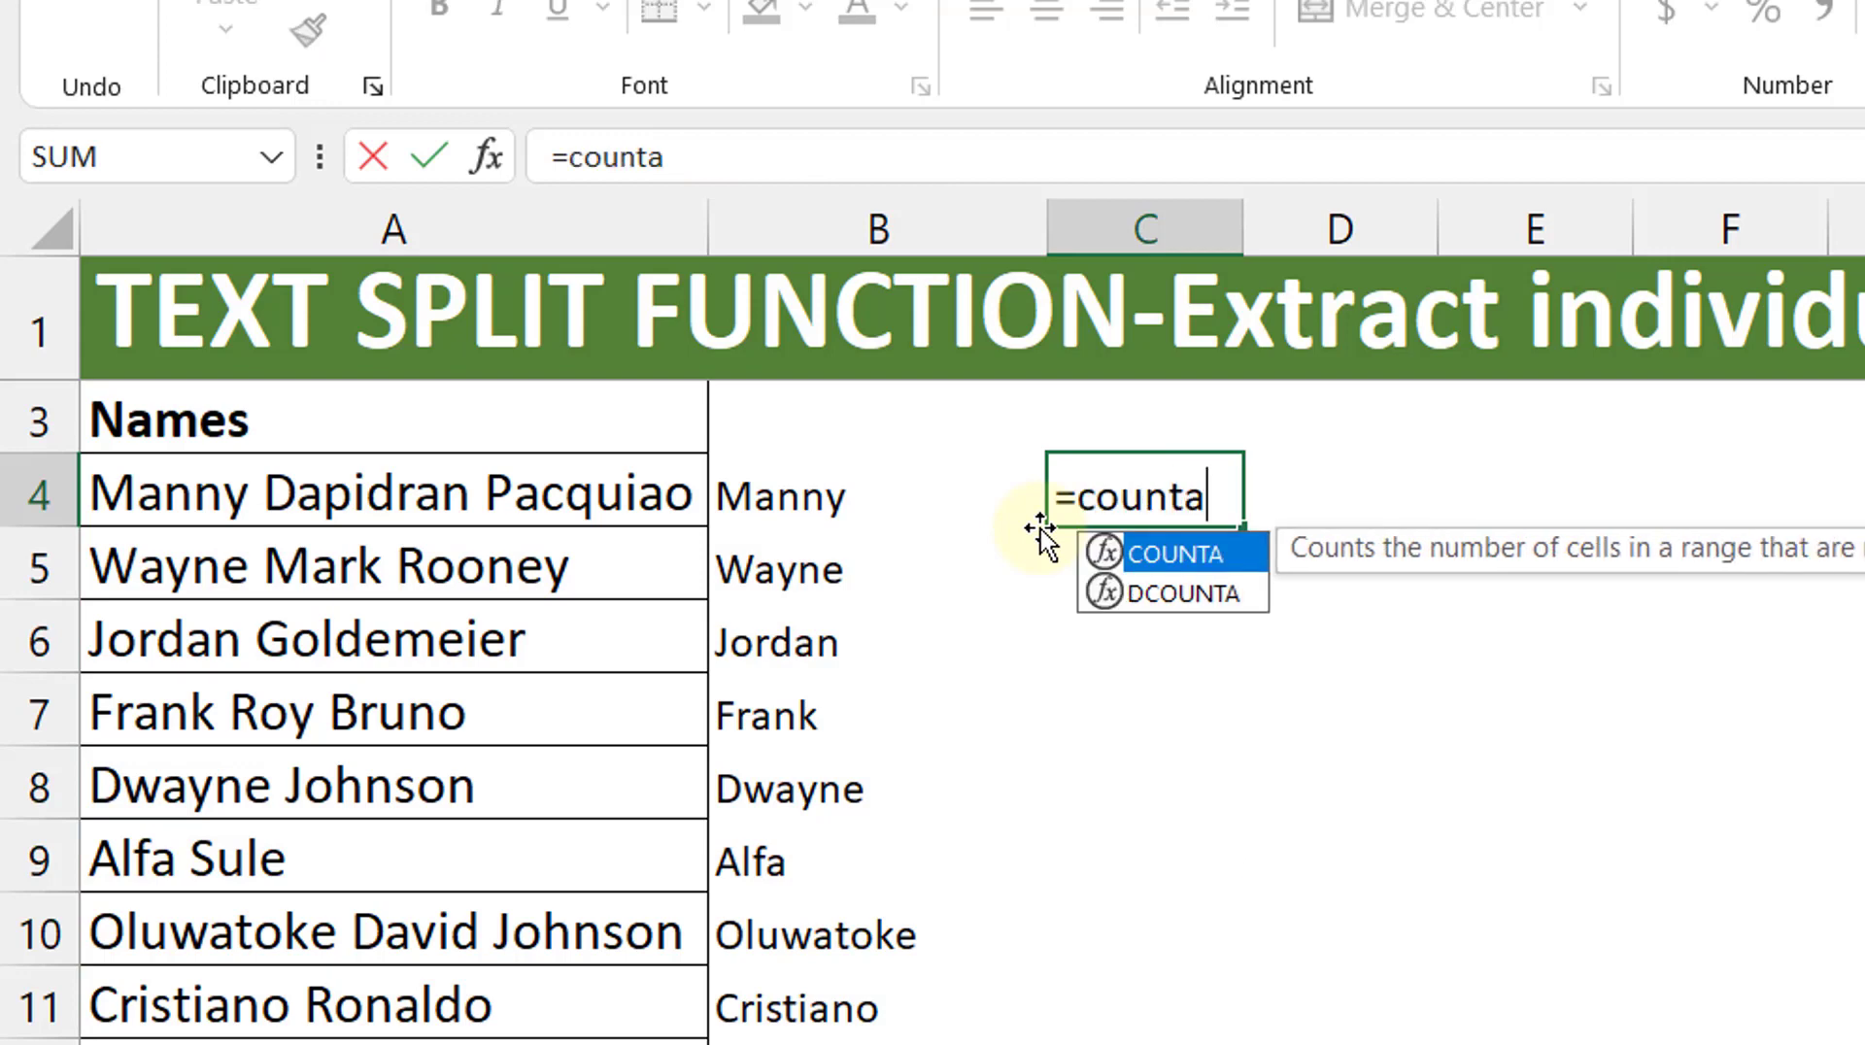
pyautogui.press('Tab')
pyautogui.write('t')
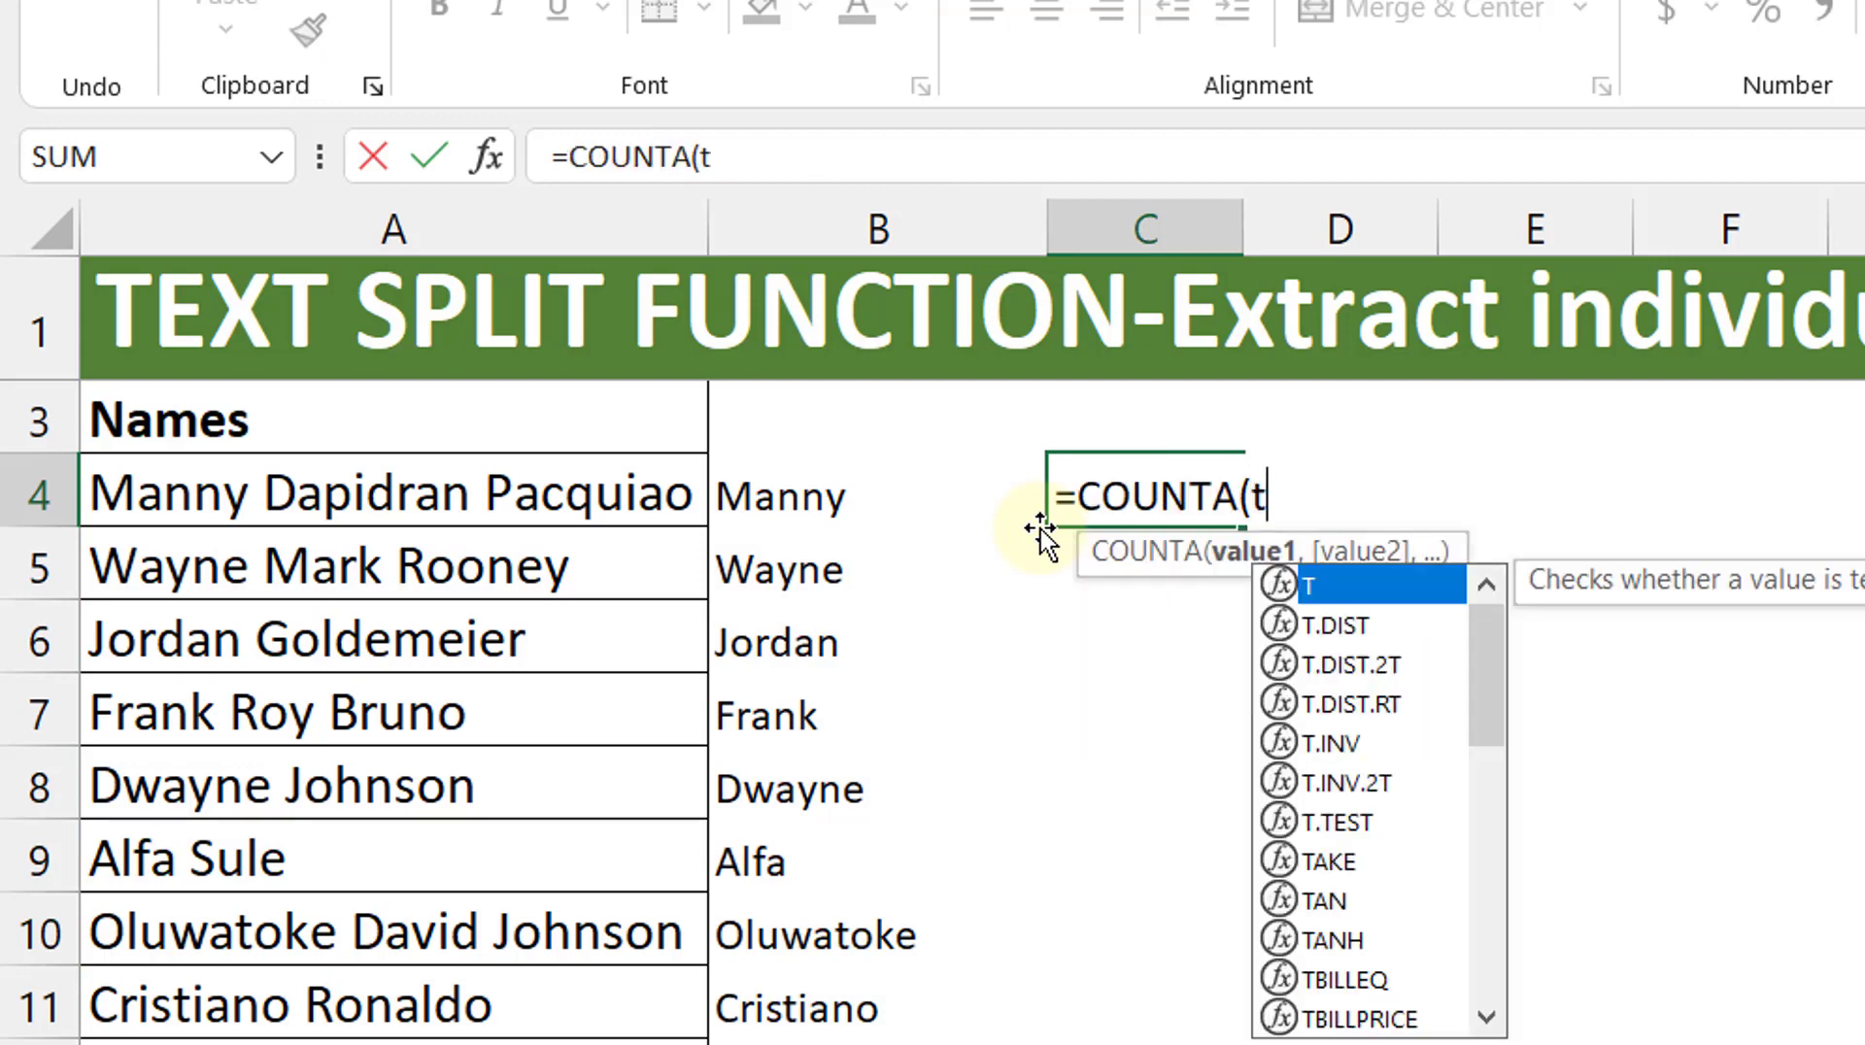
pyautogui.write('extspl')
pyautogui.press('Tab')
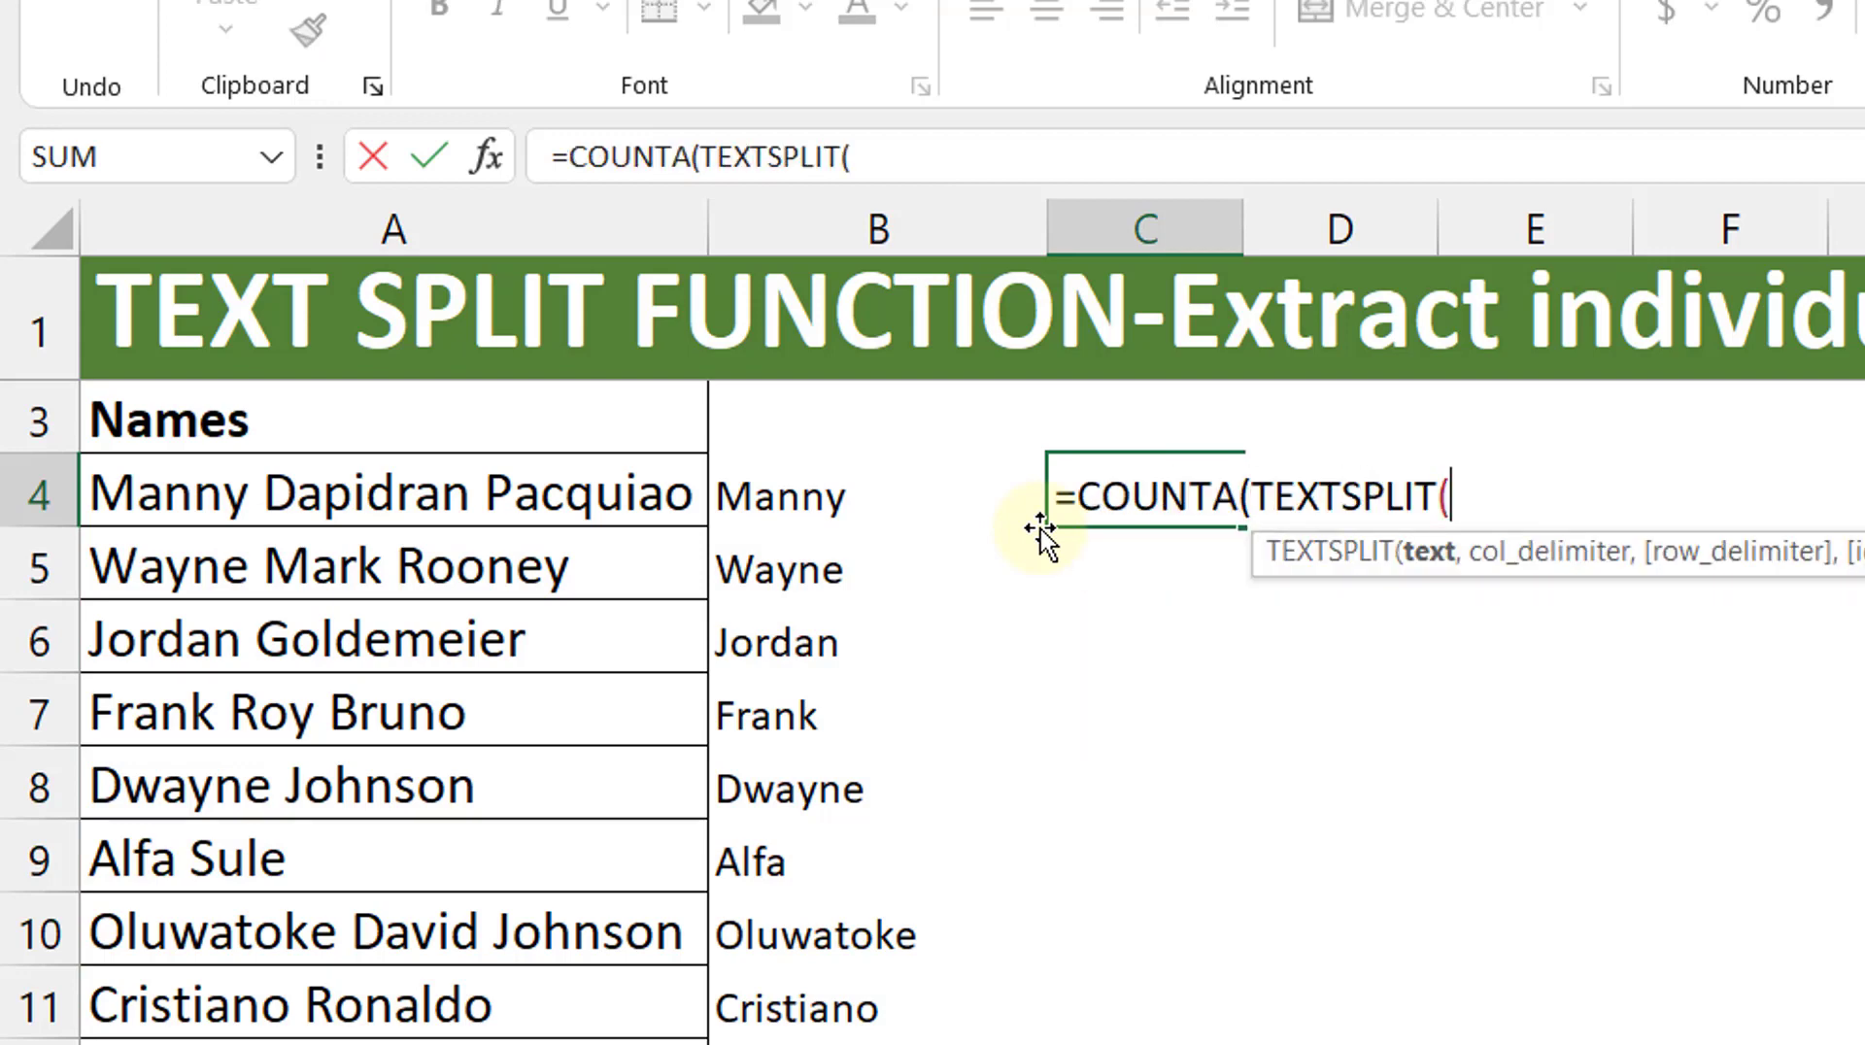
pyautogui.click(1040, 523)
pyautogui.press('Left')
pyautogui.write('," ')
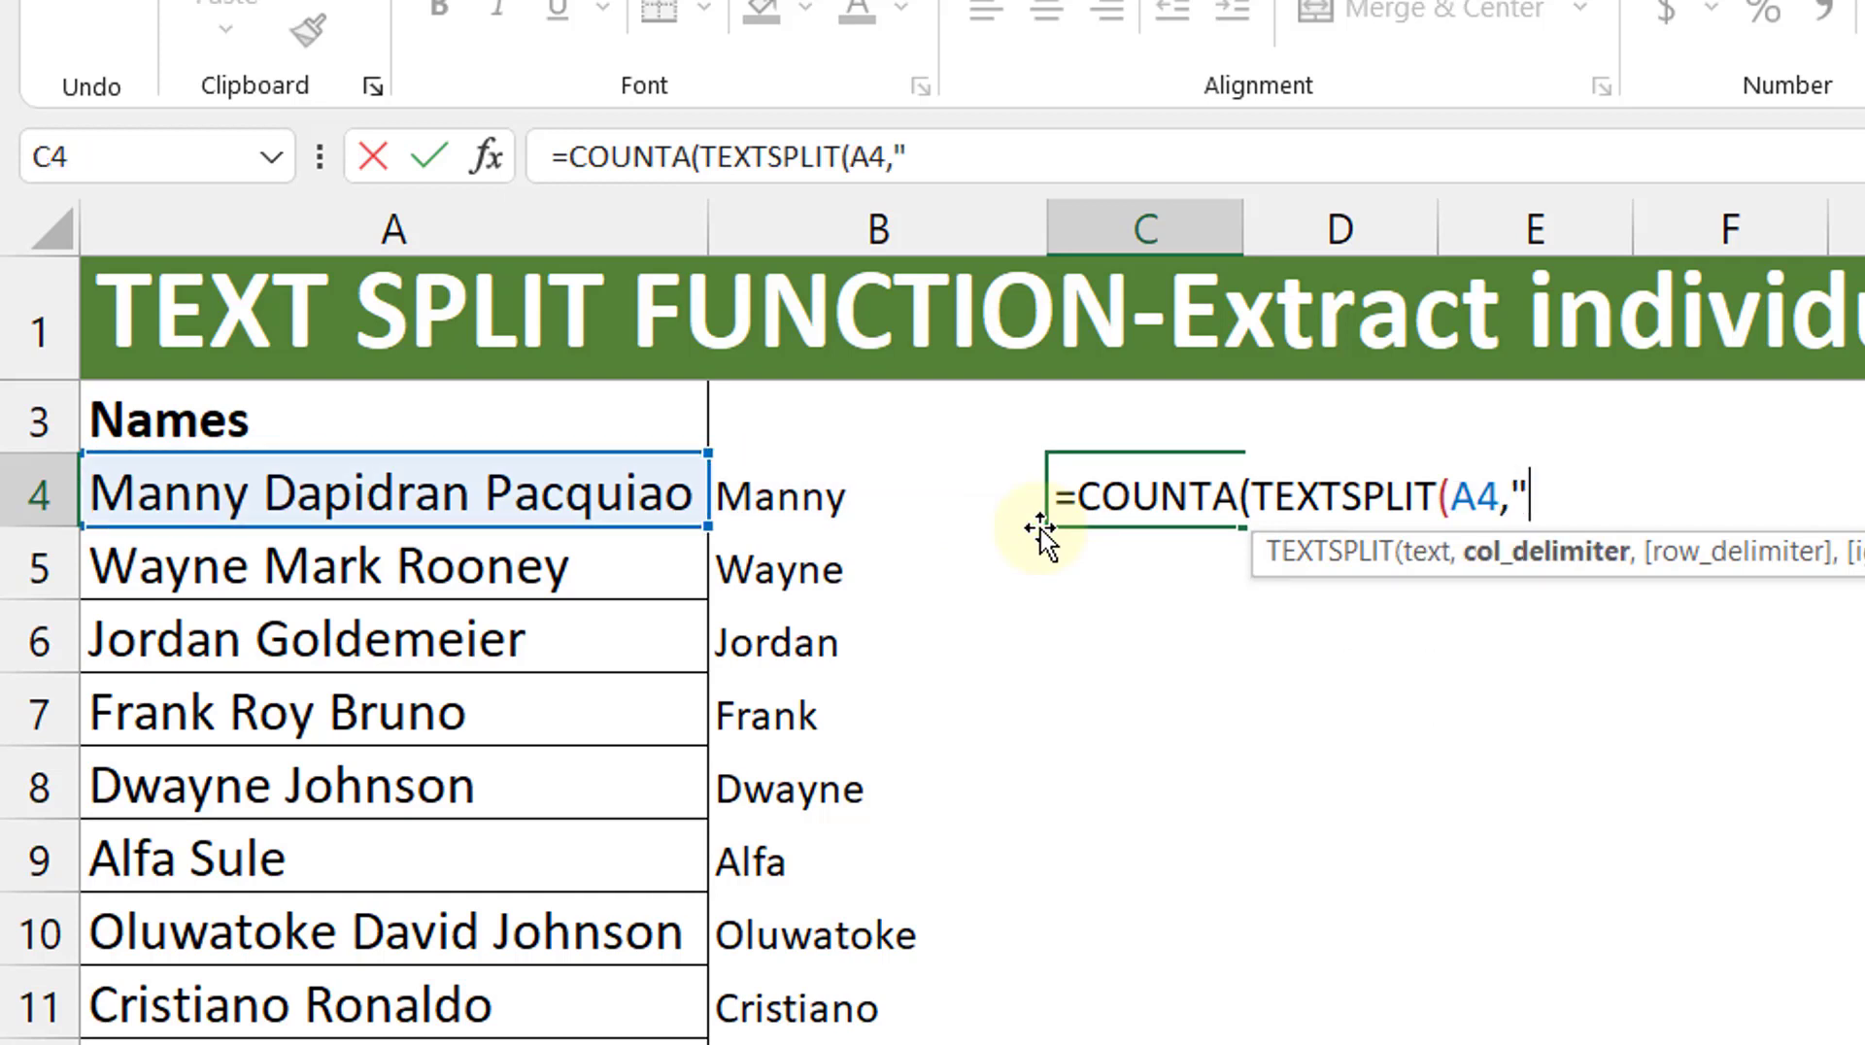
pyautogui.write('"))')
pyautogui.press('Return')
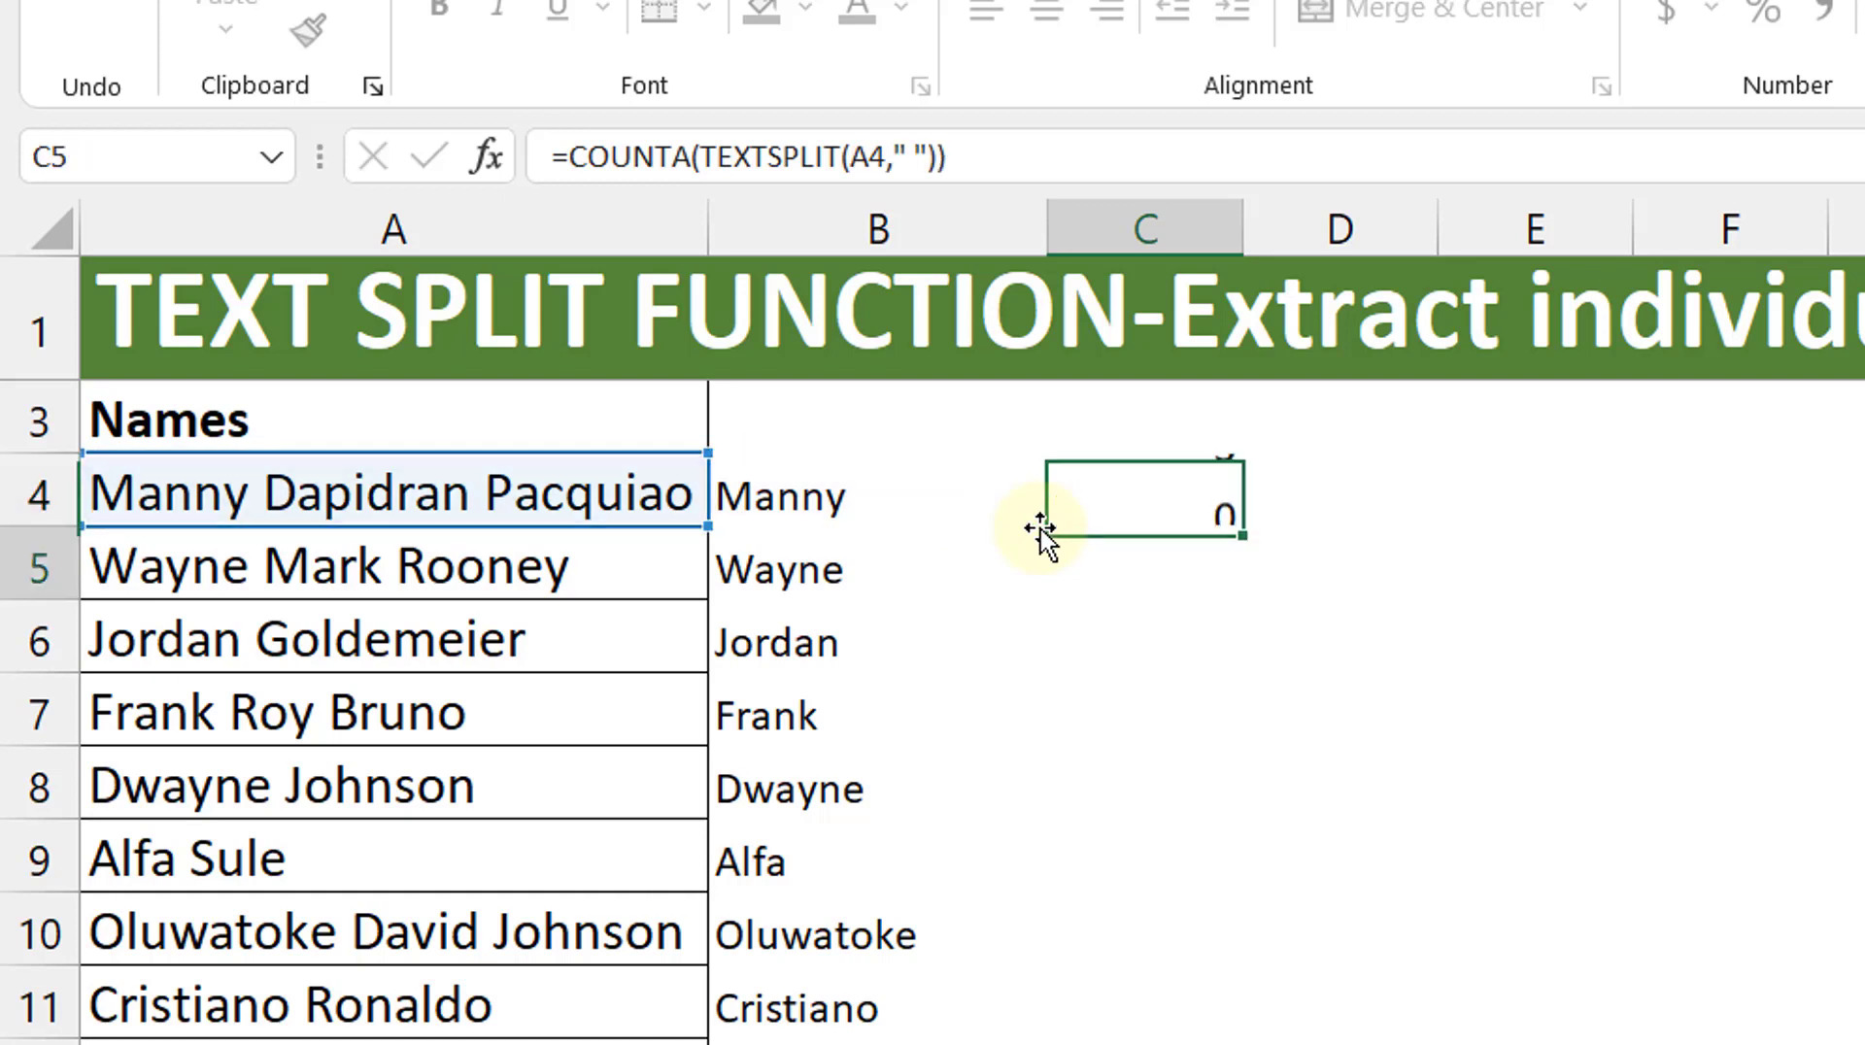
pyautogui.press('Up')
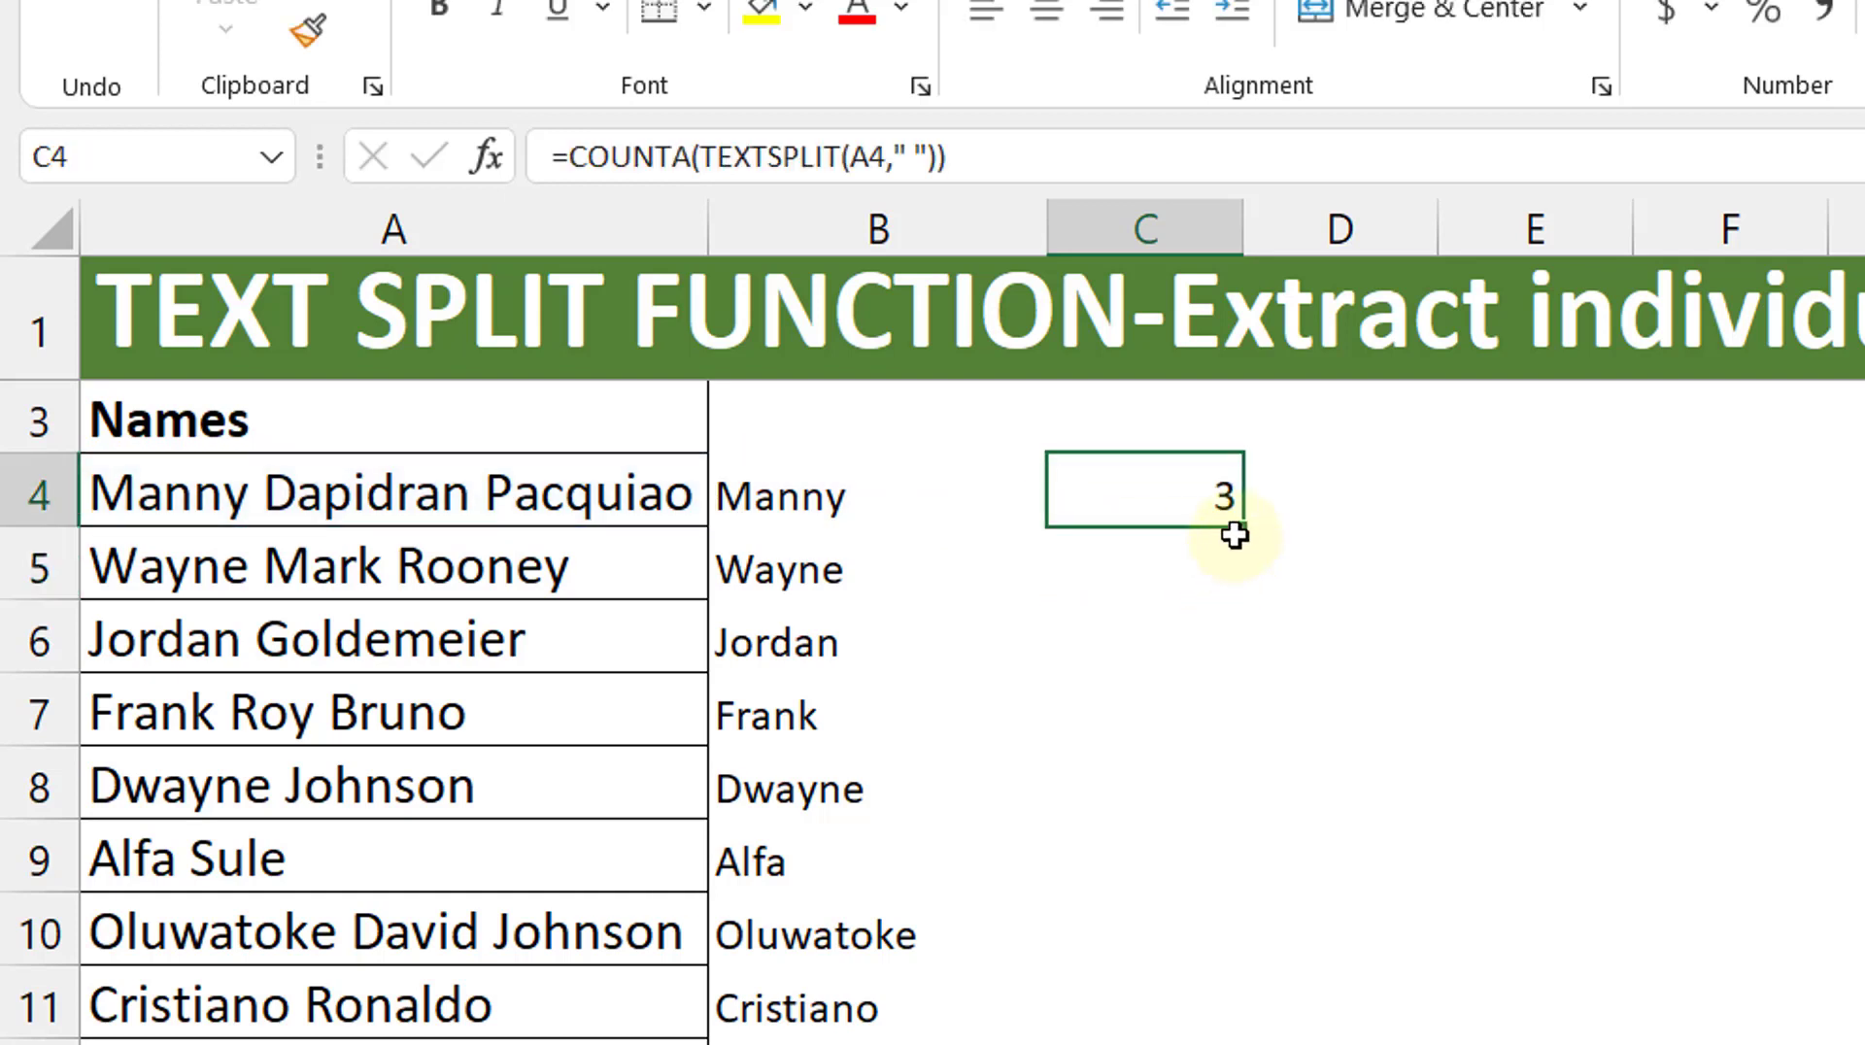
# Fill the word-count formula down column C and reopen C4's formula for editing
pyautogui.doubleClick(1239, 541)
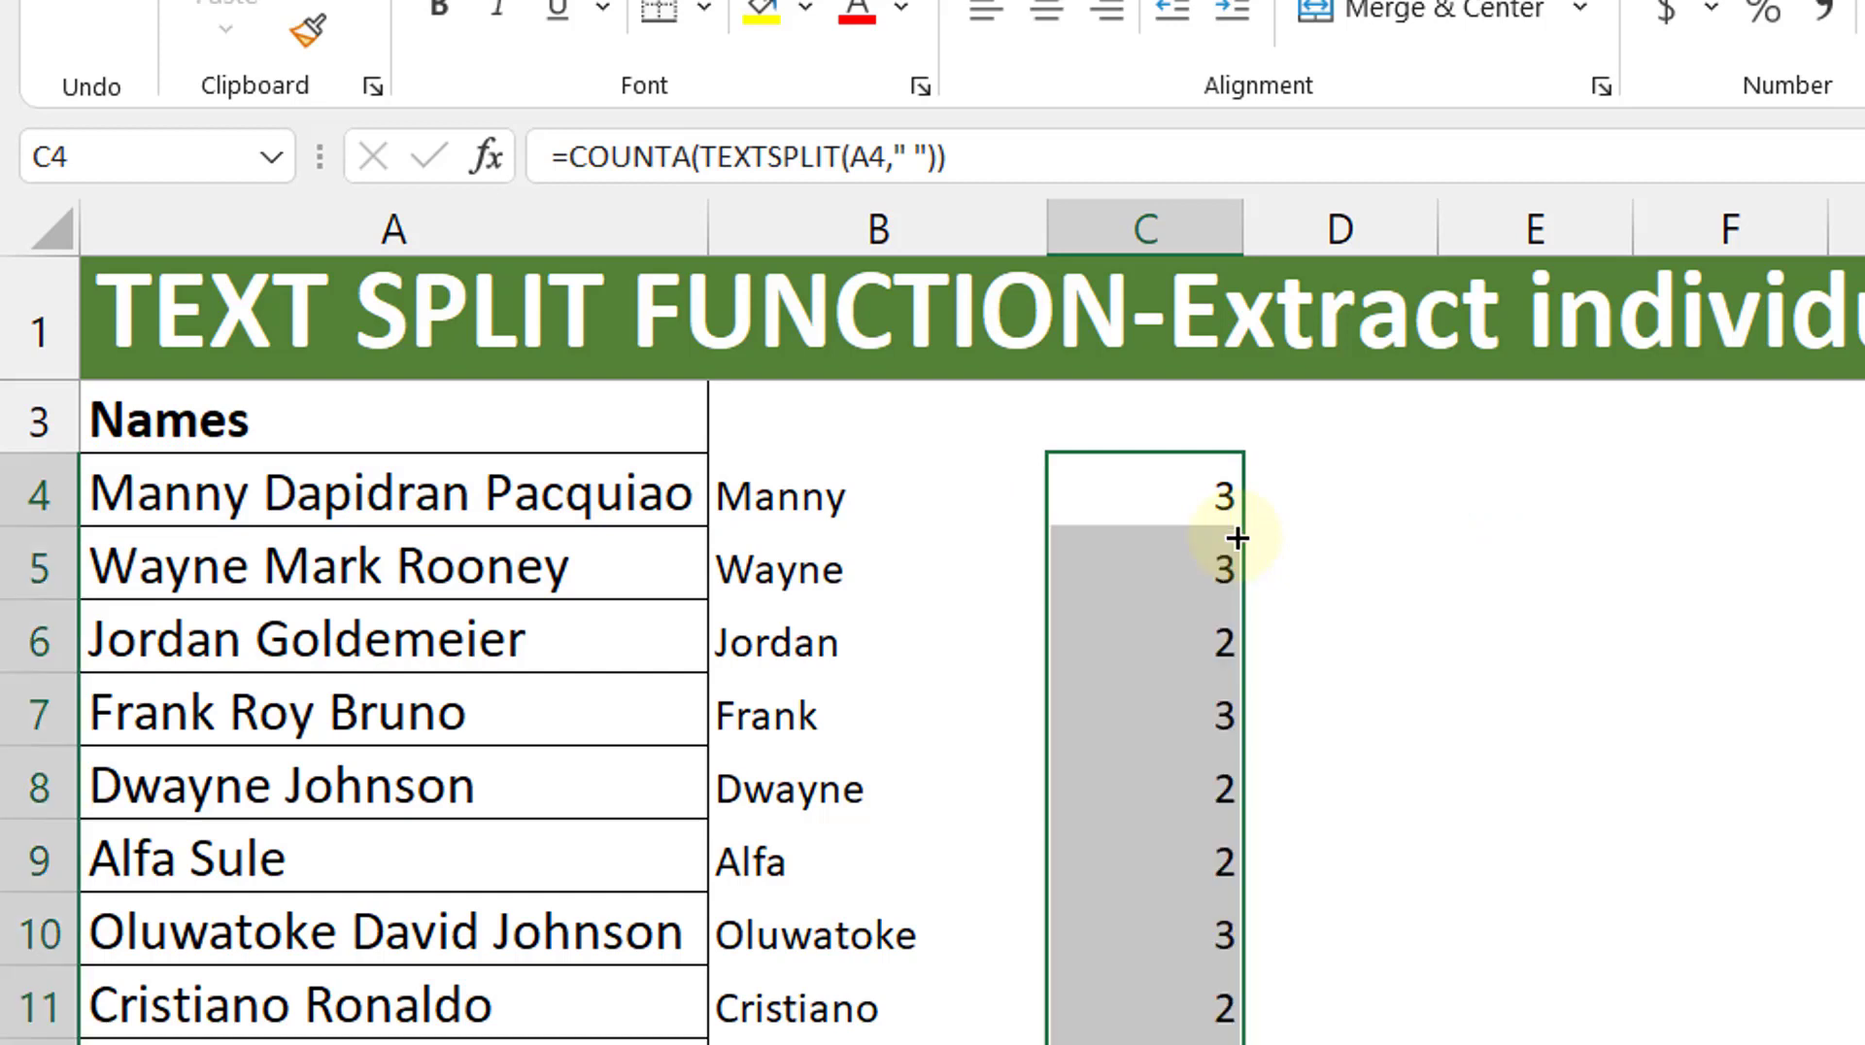
pyautogui.click(1160, 510)
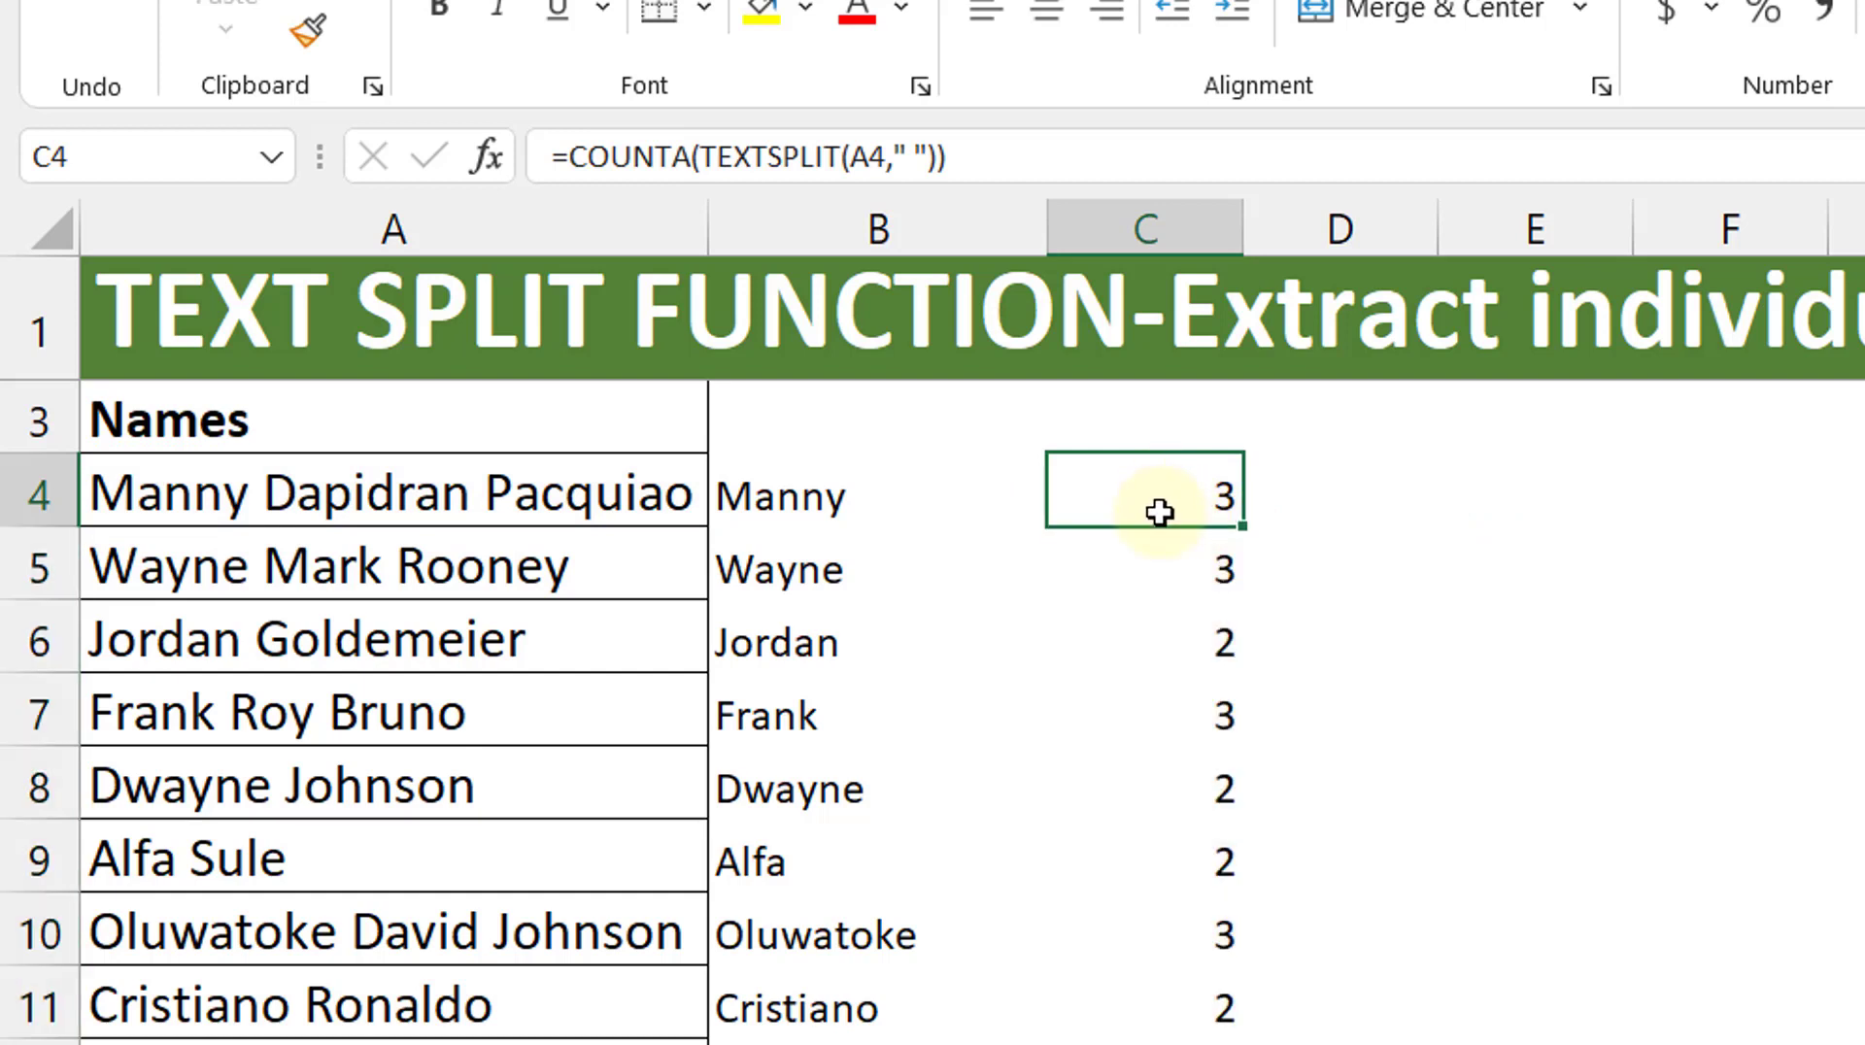
pyautogui.click(572, 161)
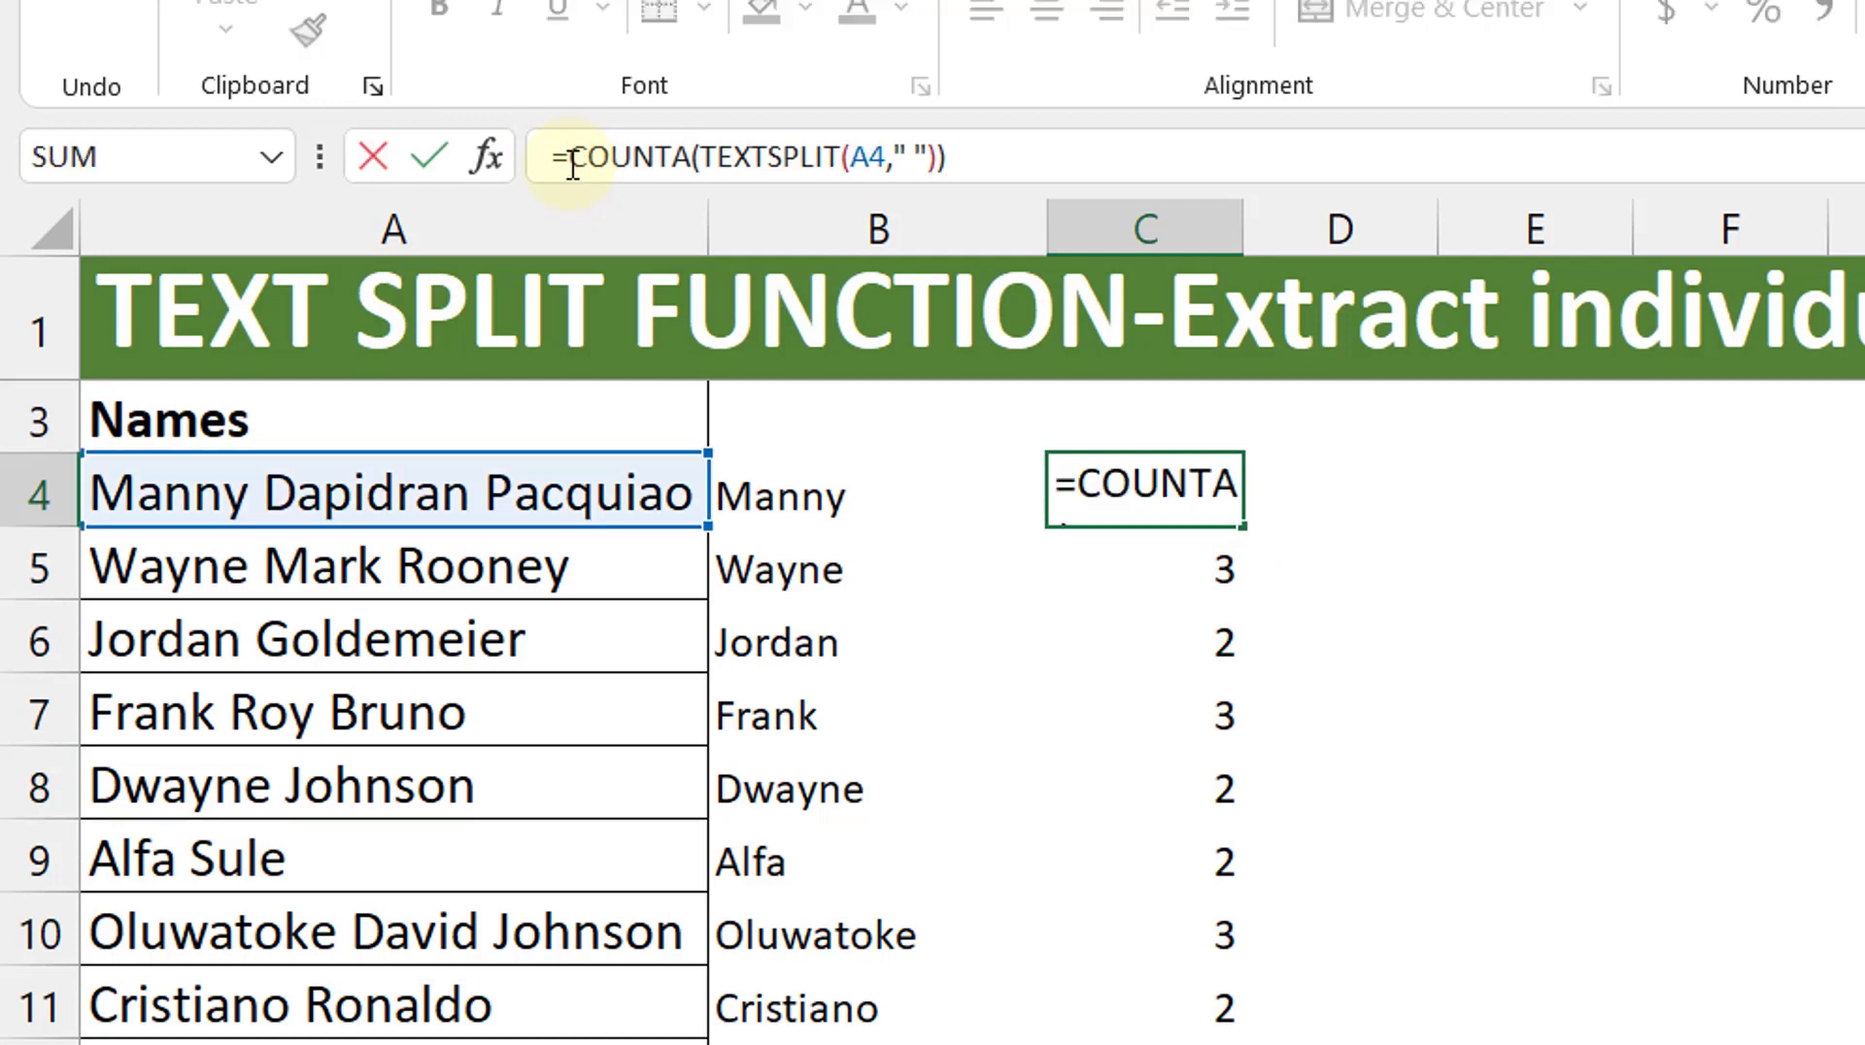
# Change C4 to =INDEX(TEXTSPLIT(A4," "),COUNTA(TEXTSPLIT(A4," "))) to return the last name
pyautogui.write('index(t')
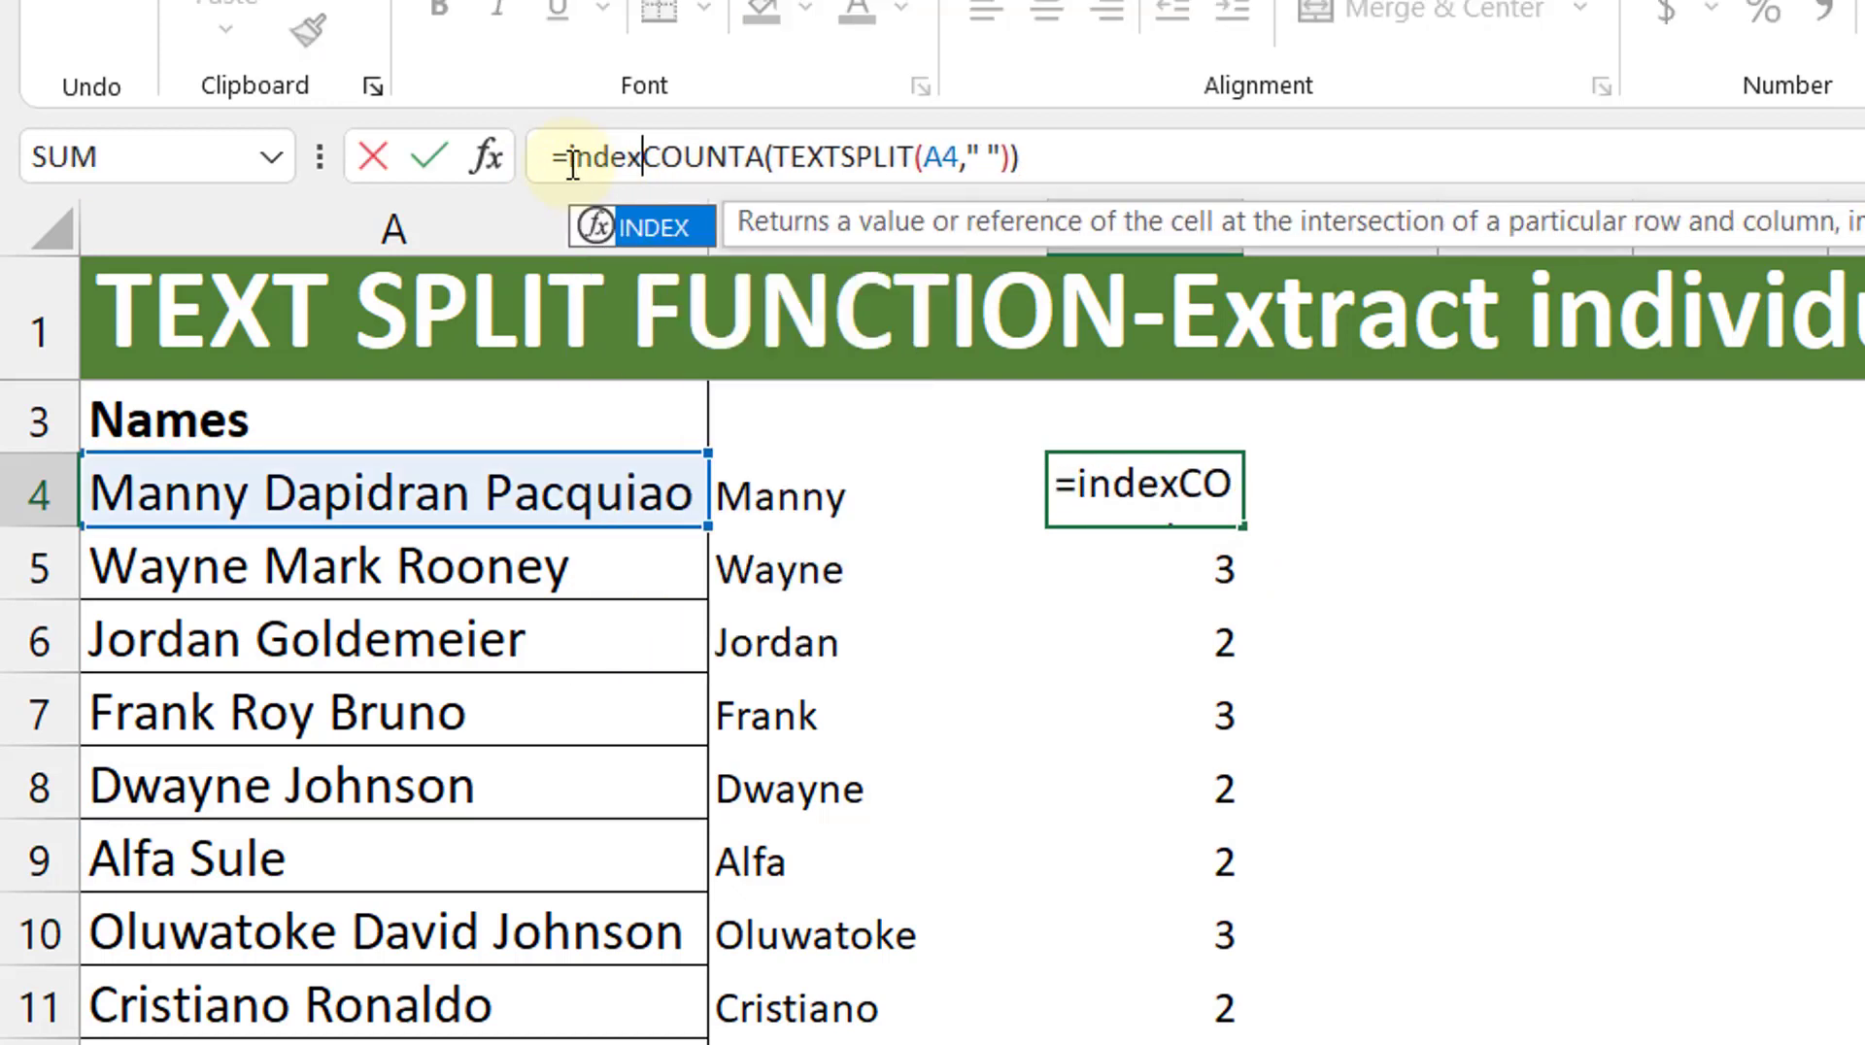
pyautogui.write('extsplit')
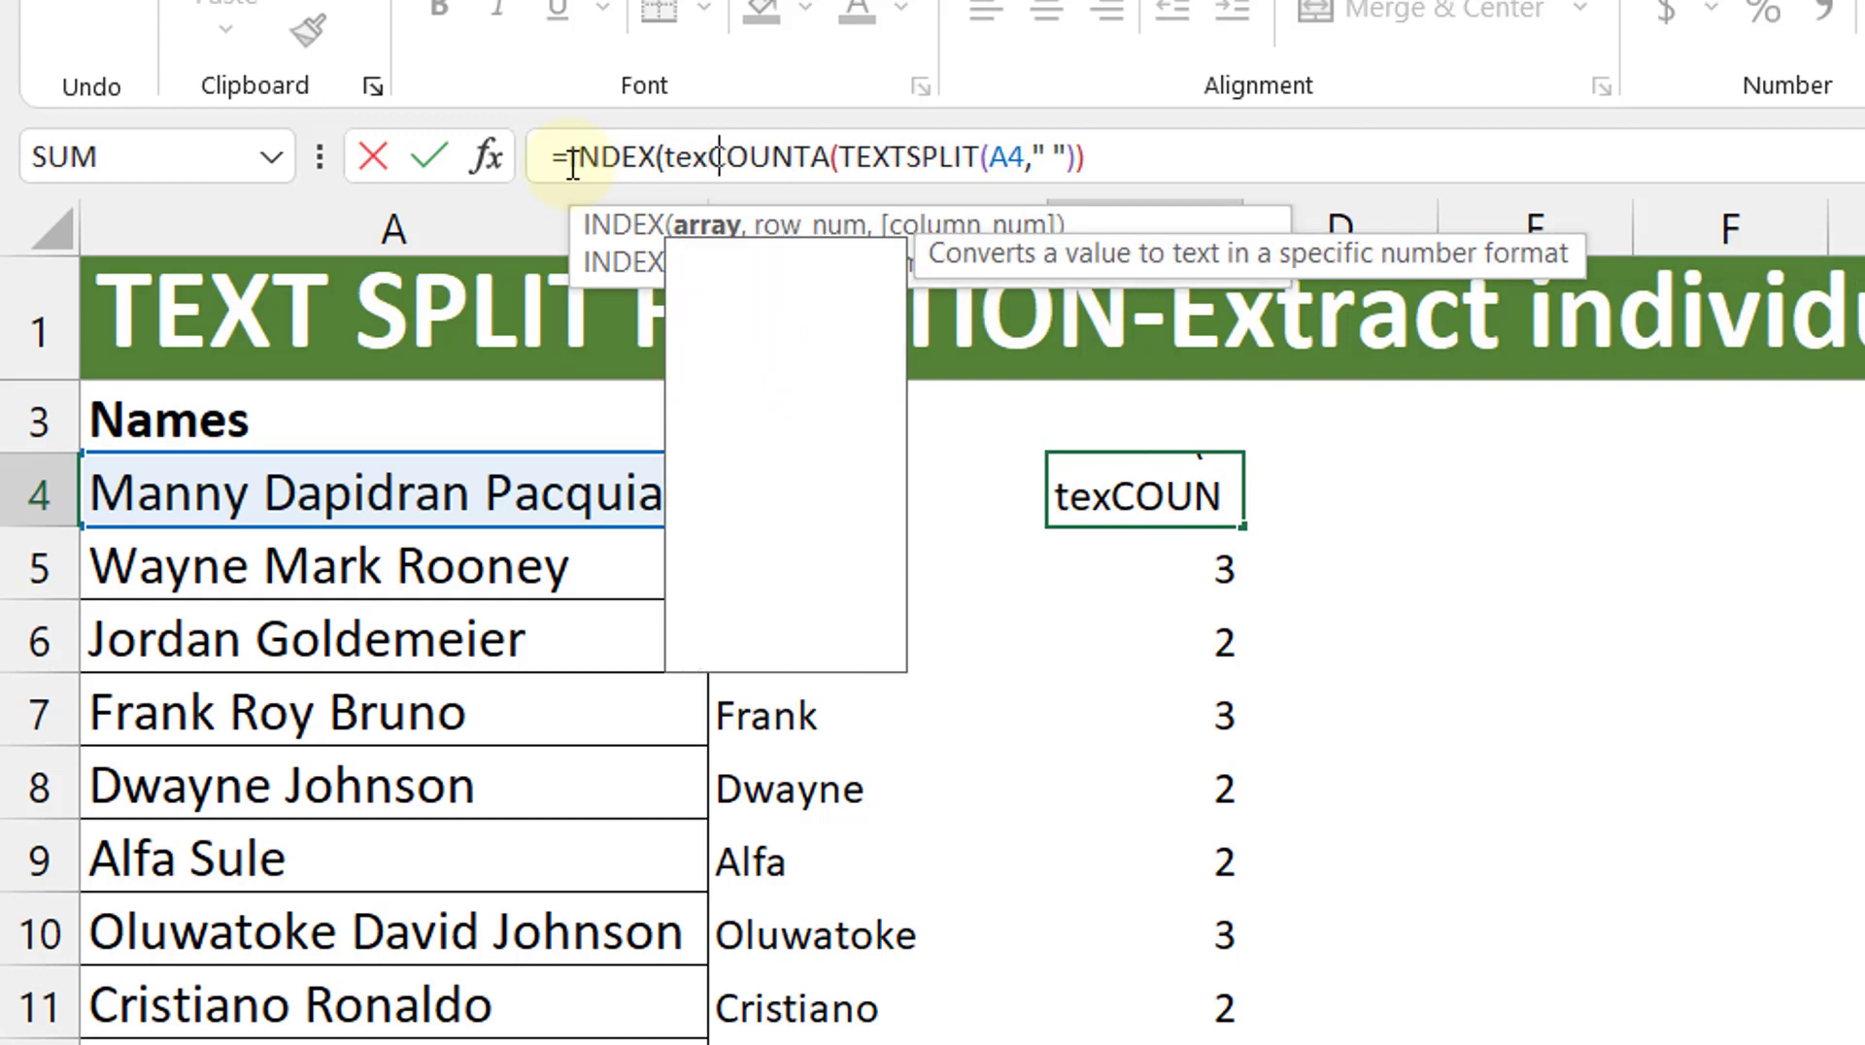
pyautogui.press('Tab')
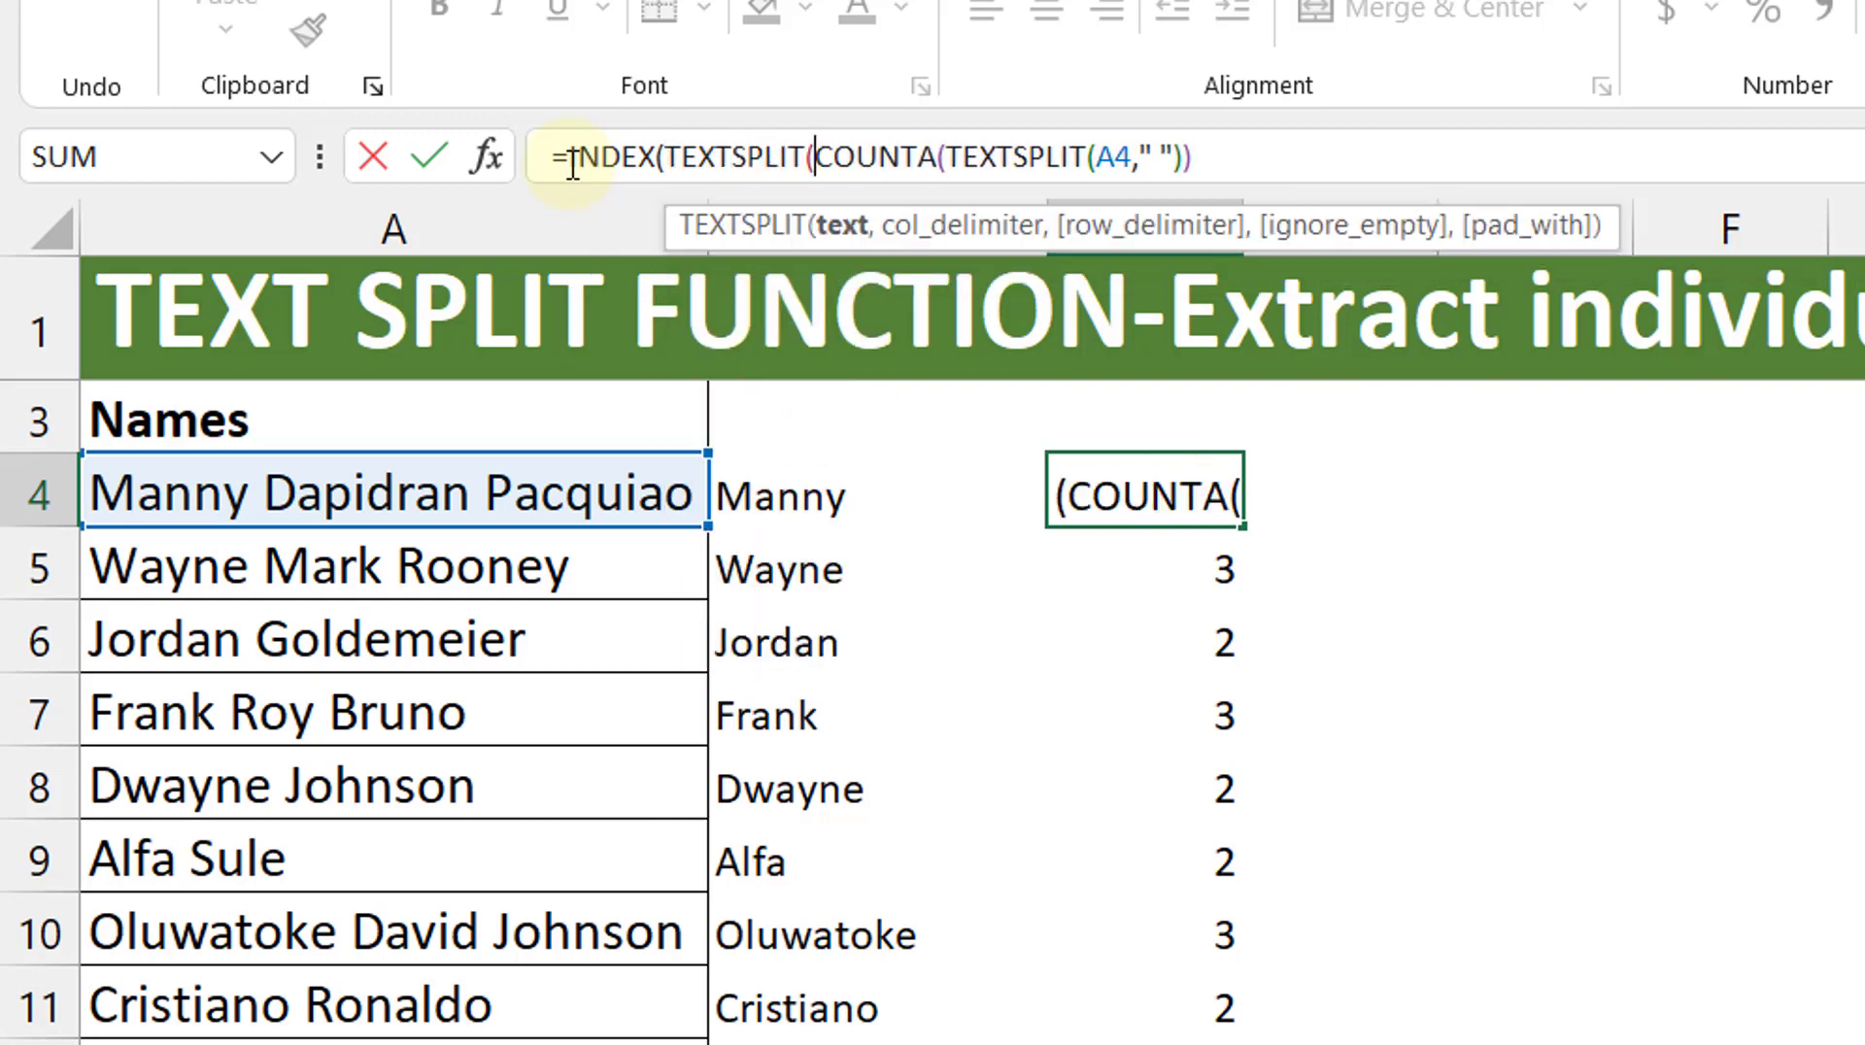
pyautogui.click(391, 499)
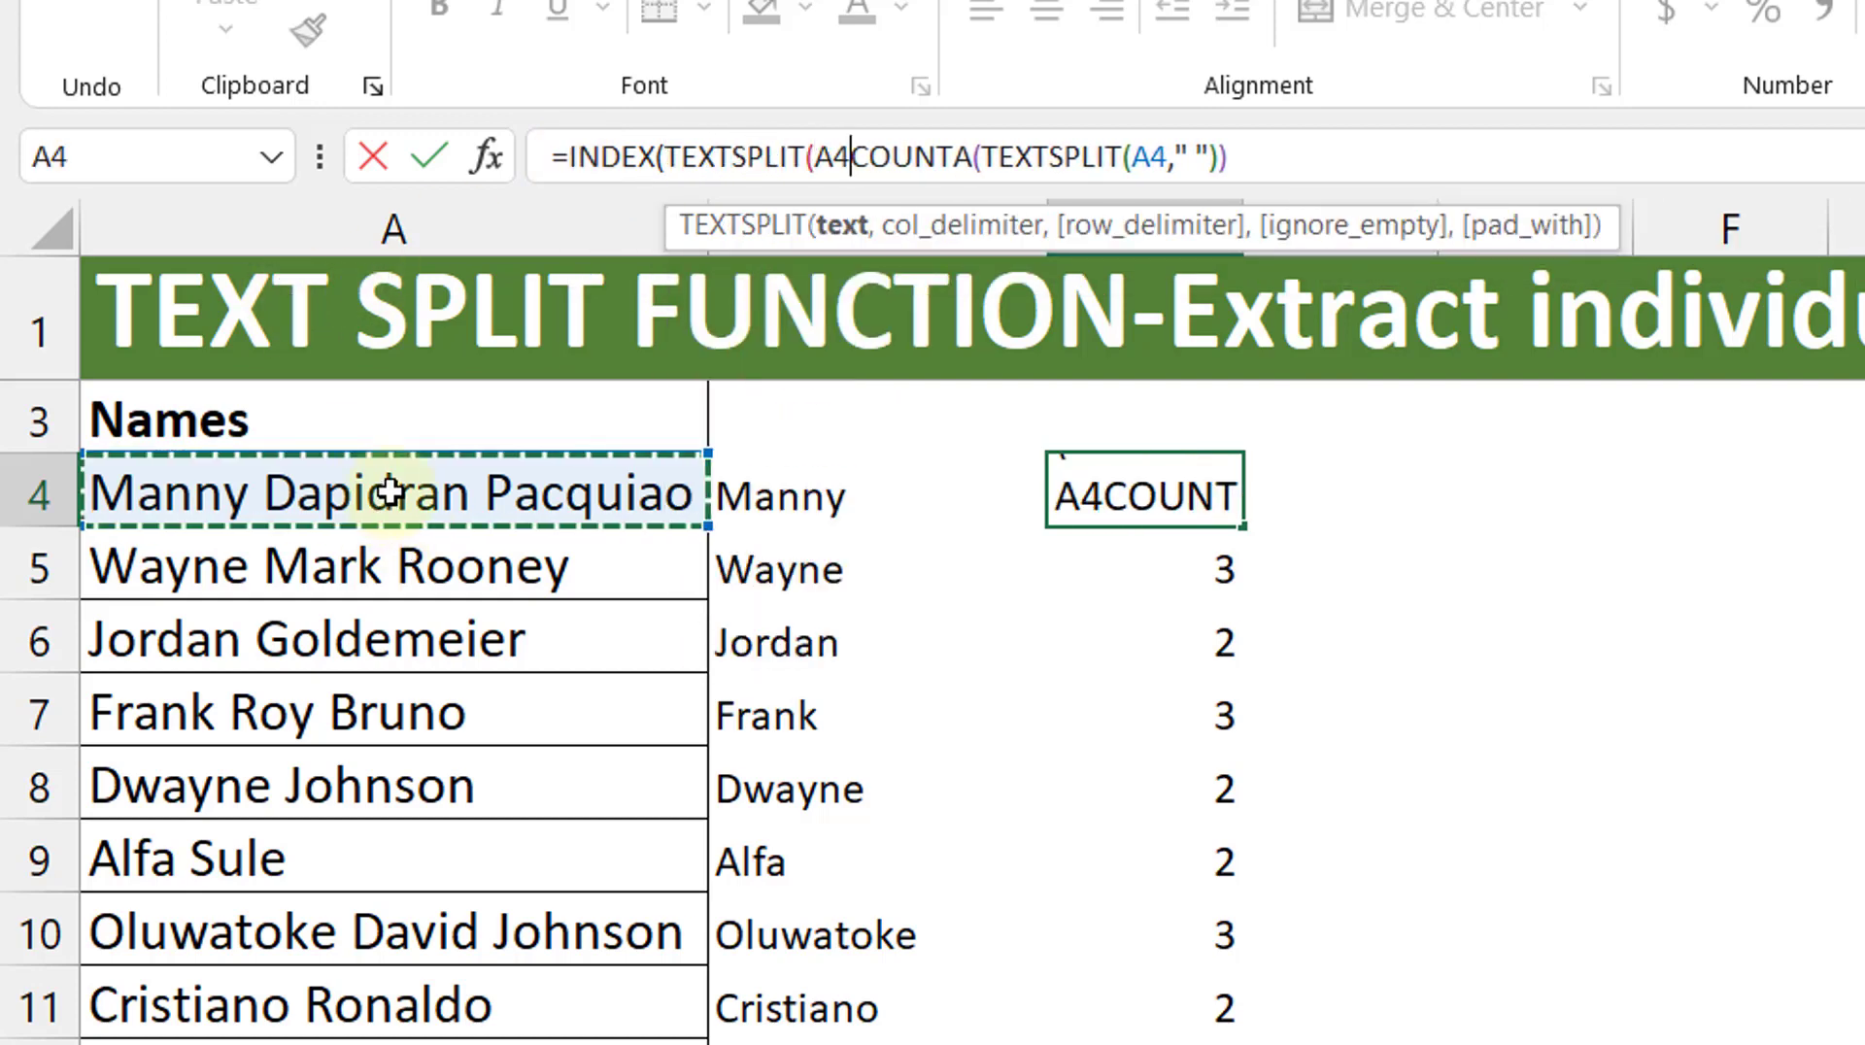
pyautogui.write('," "')
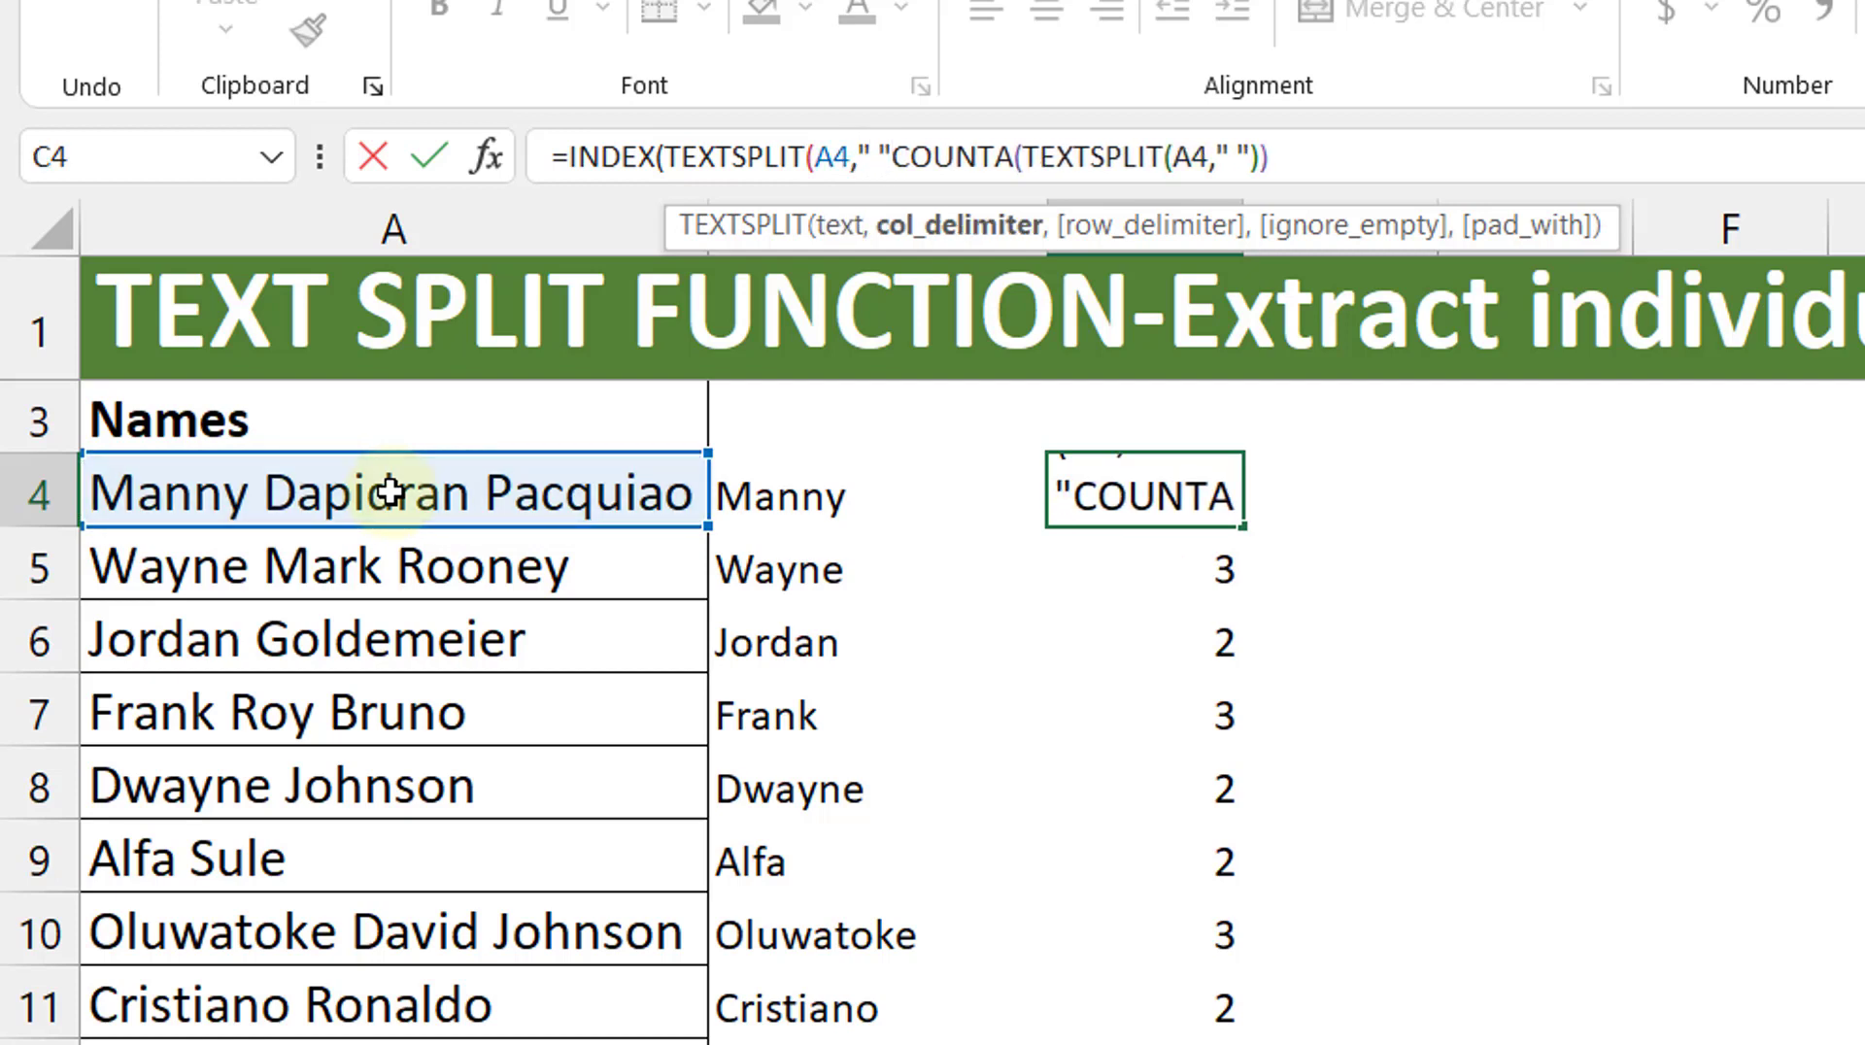
pyautogui.write('),')
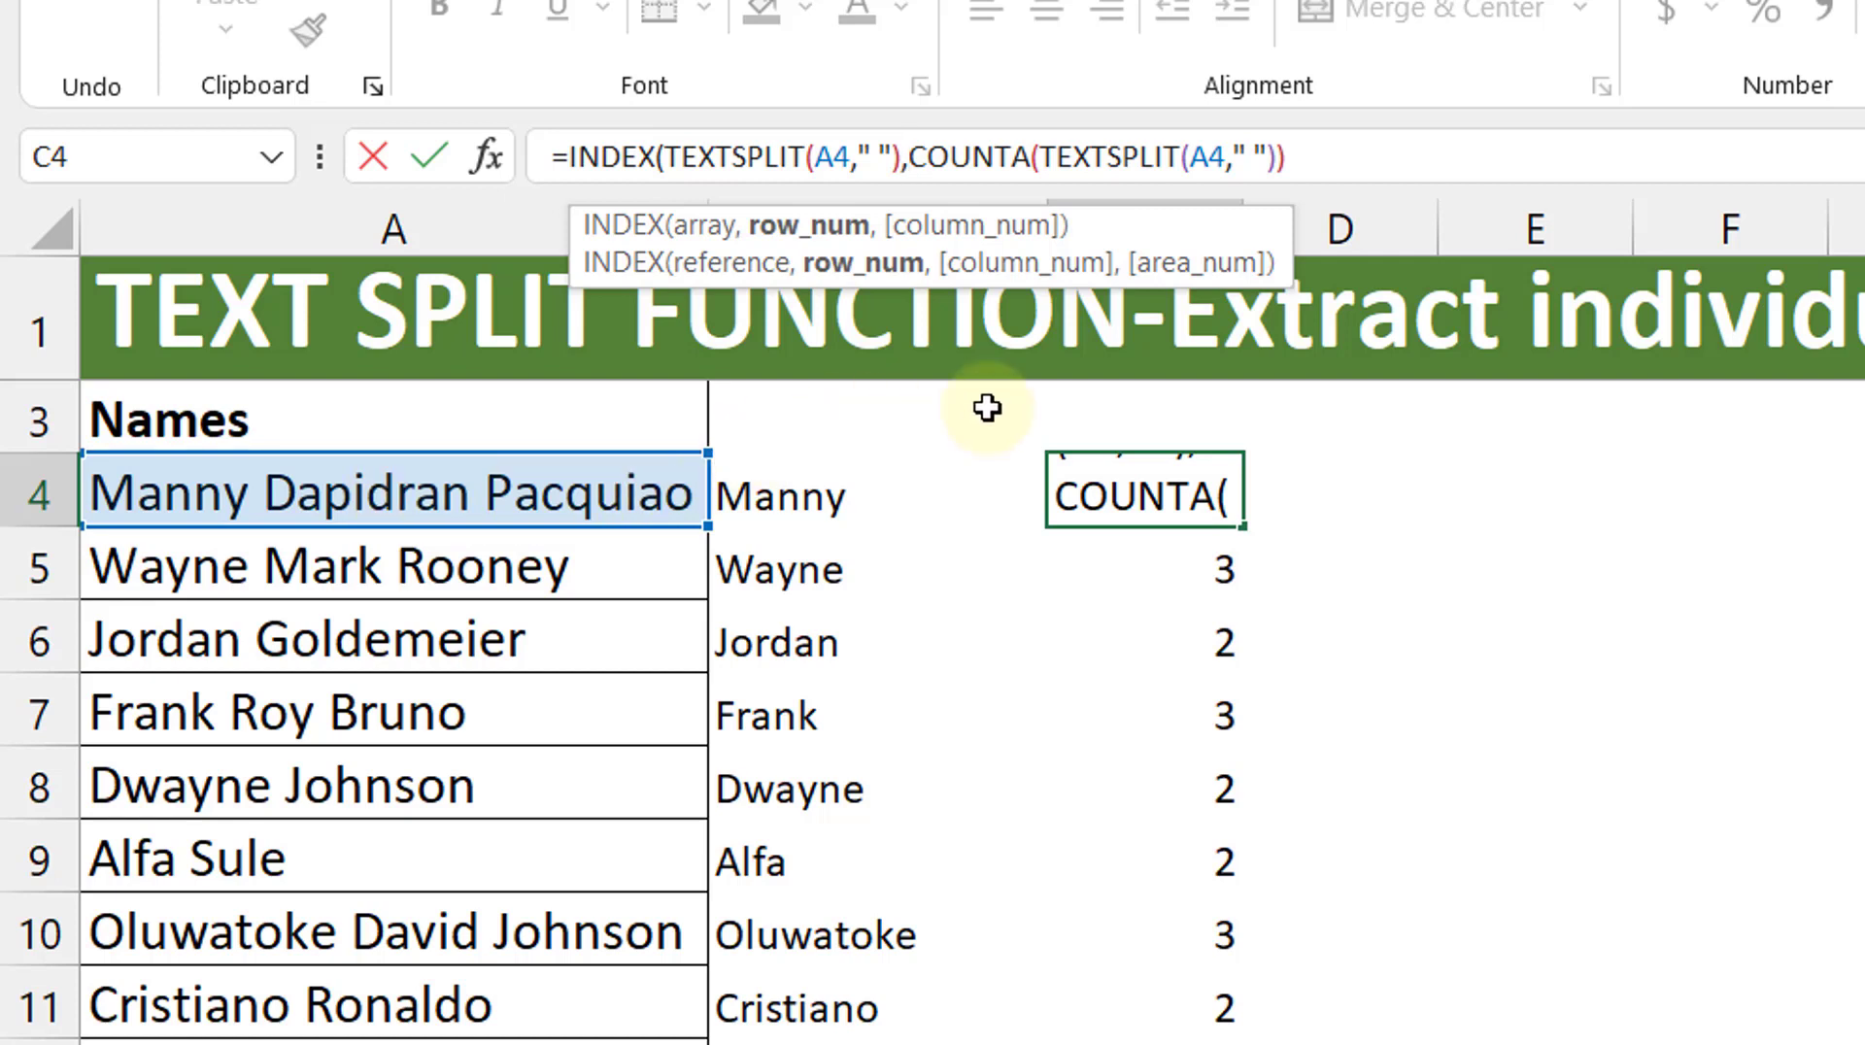
pyautogui.click(1350, 176)
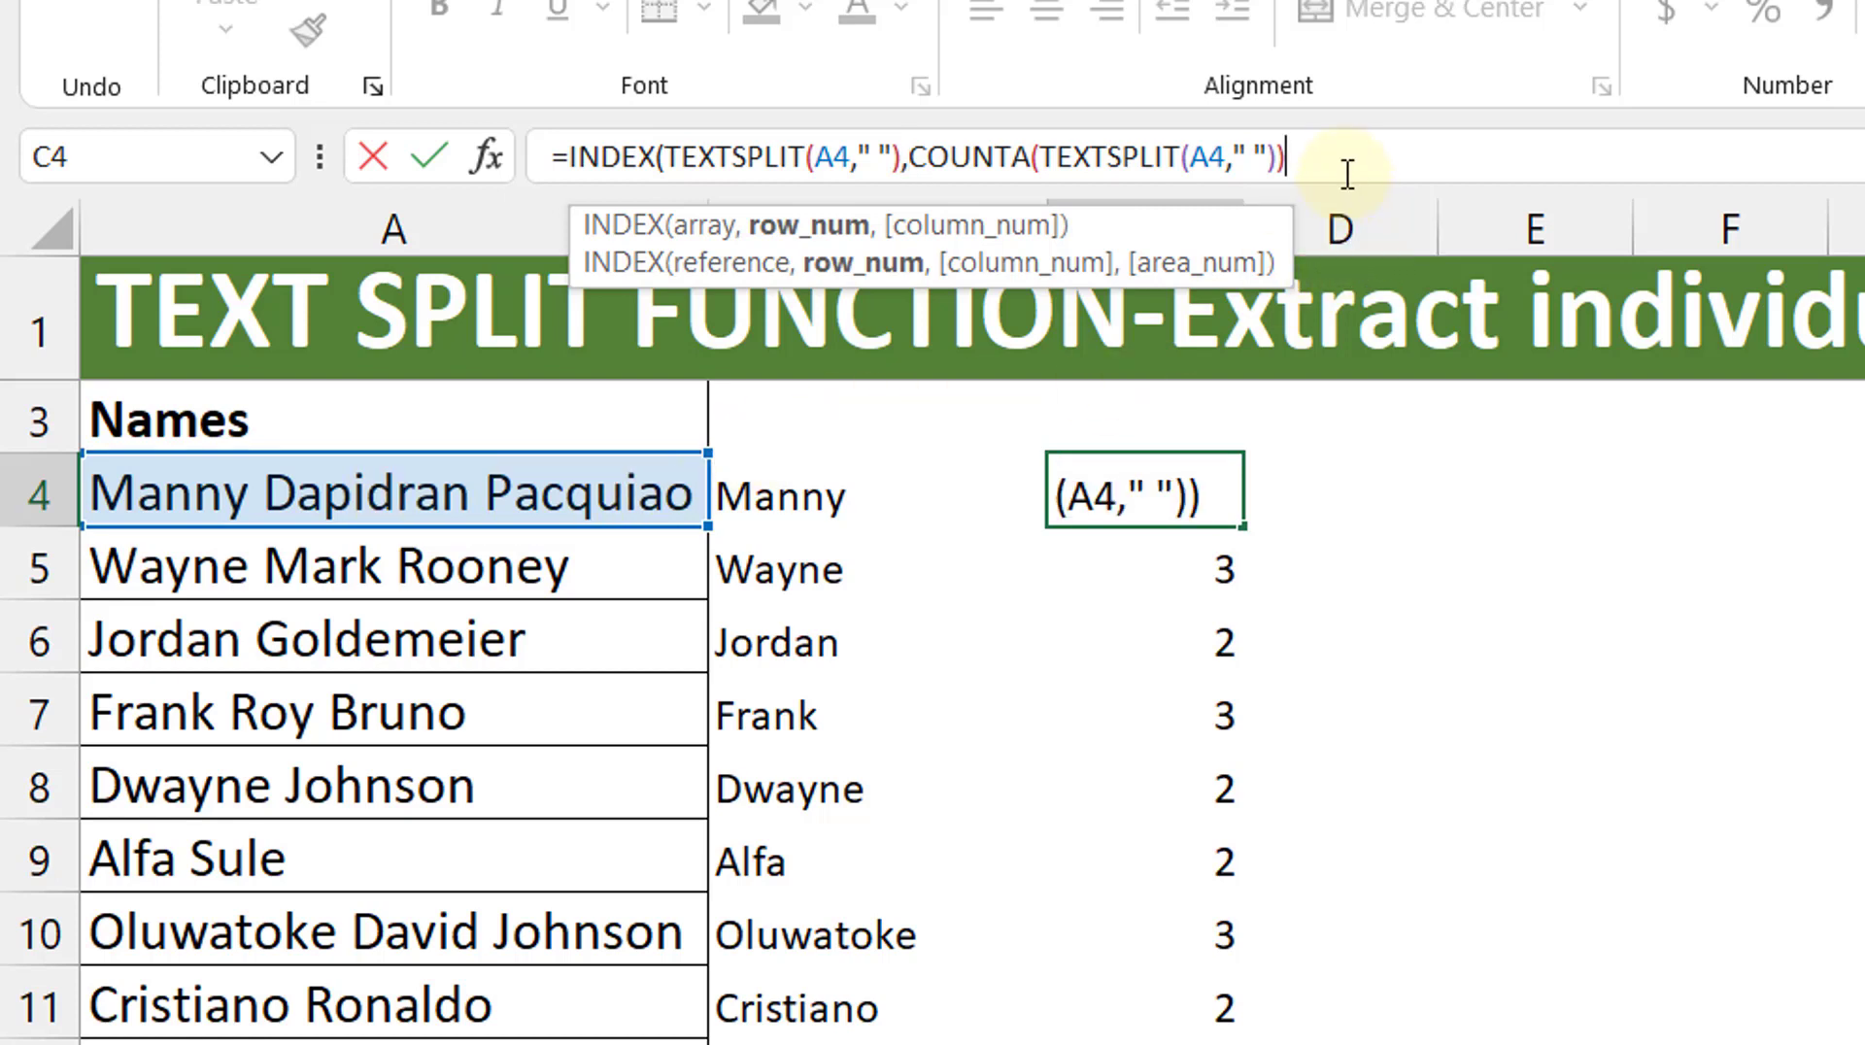
pyautogui.write(')')
pyautogui.hotkey('ctrl', 'Return')
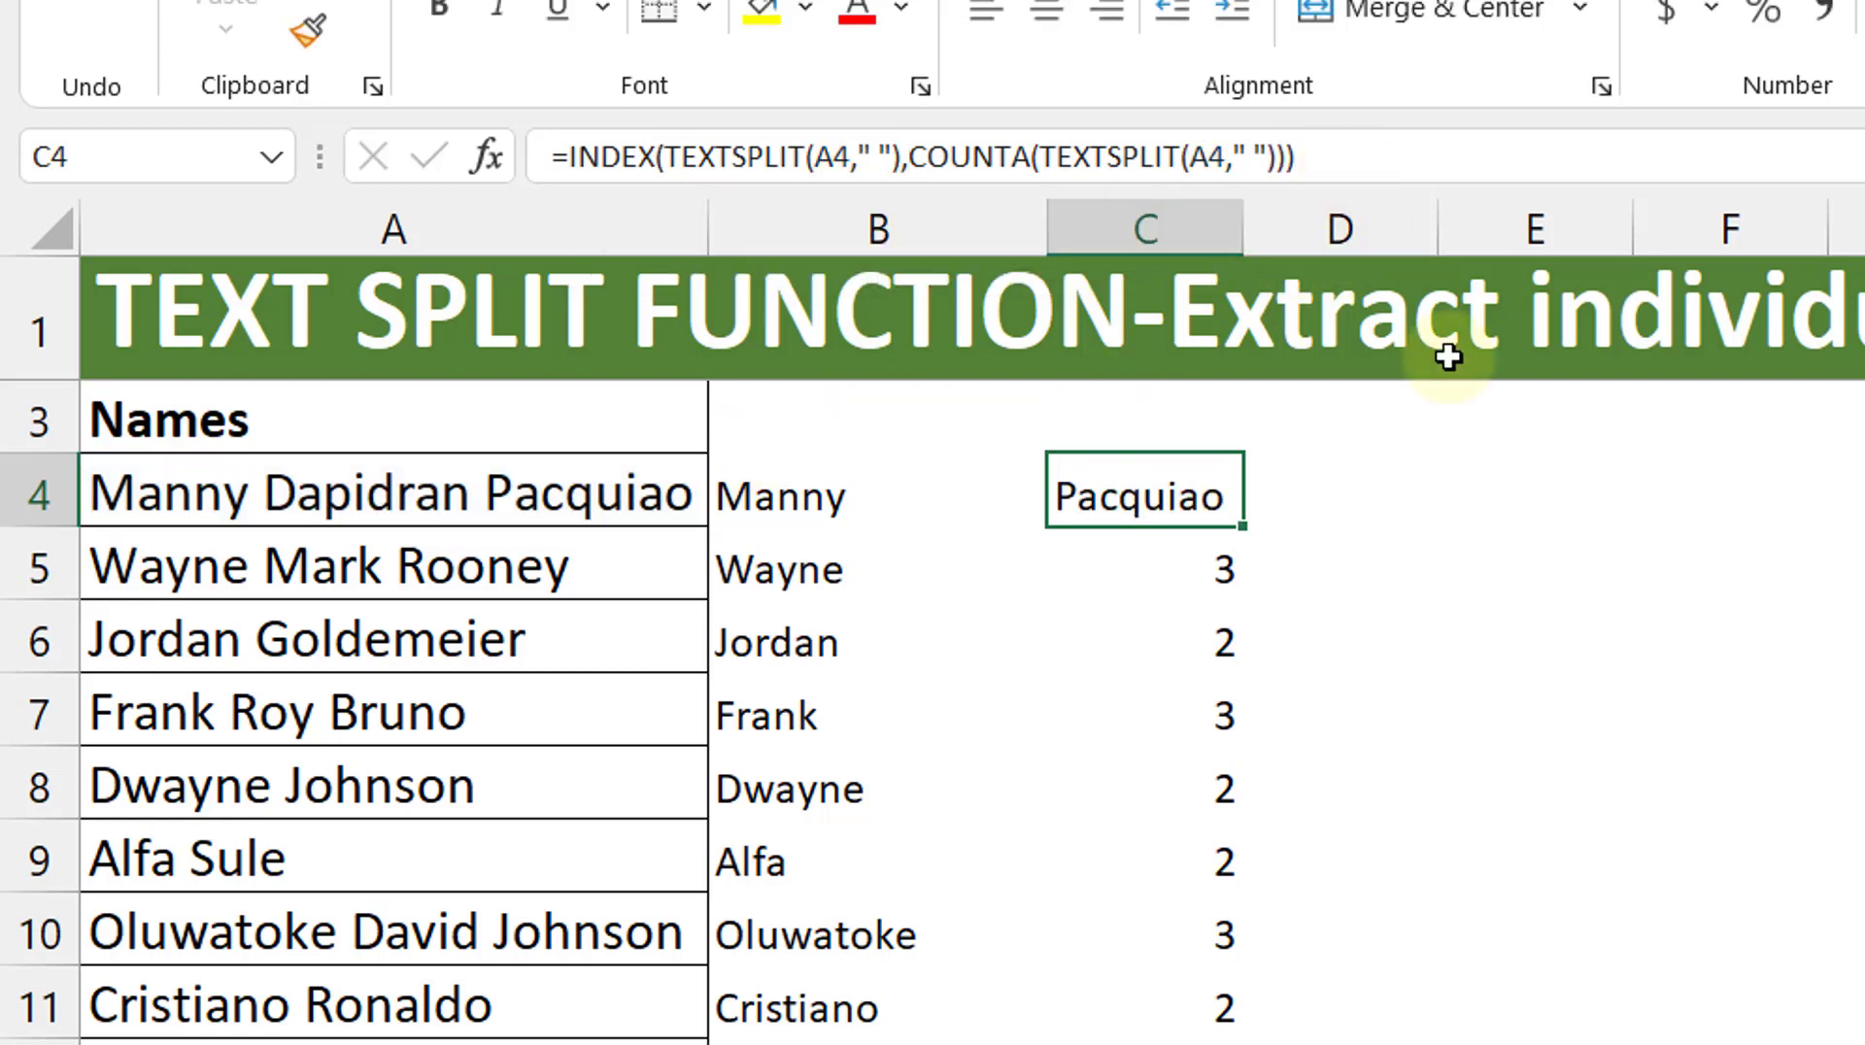
# Fill the last-name formula down column C and check the results, including row 5
pyautogui.doubleClick(1242, 527)
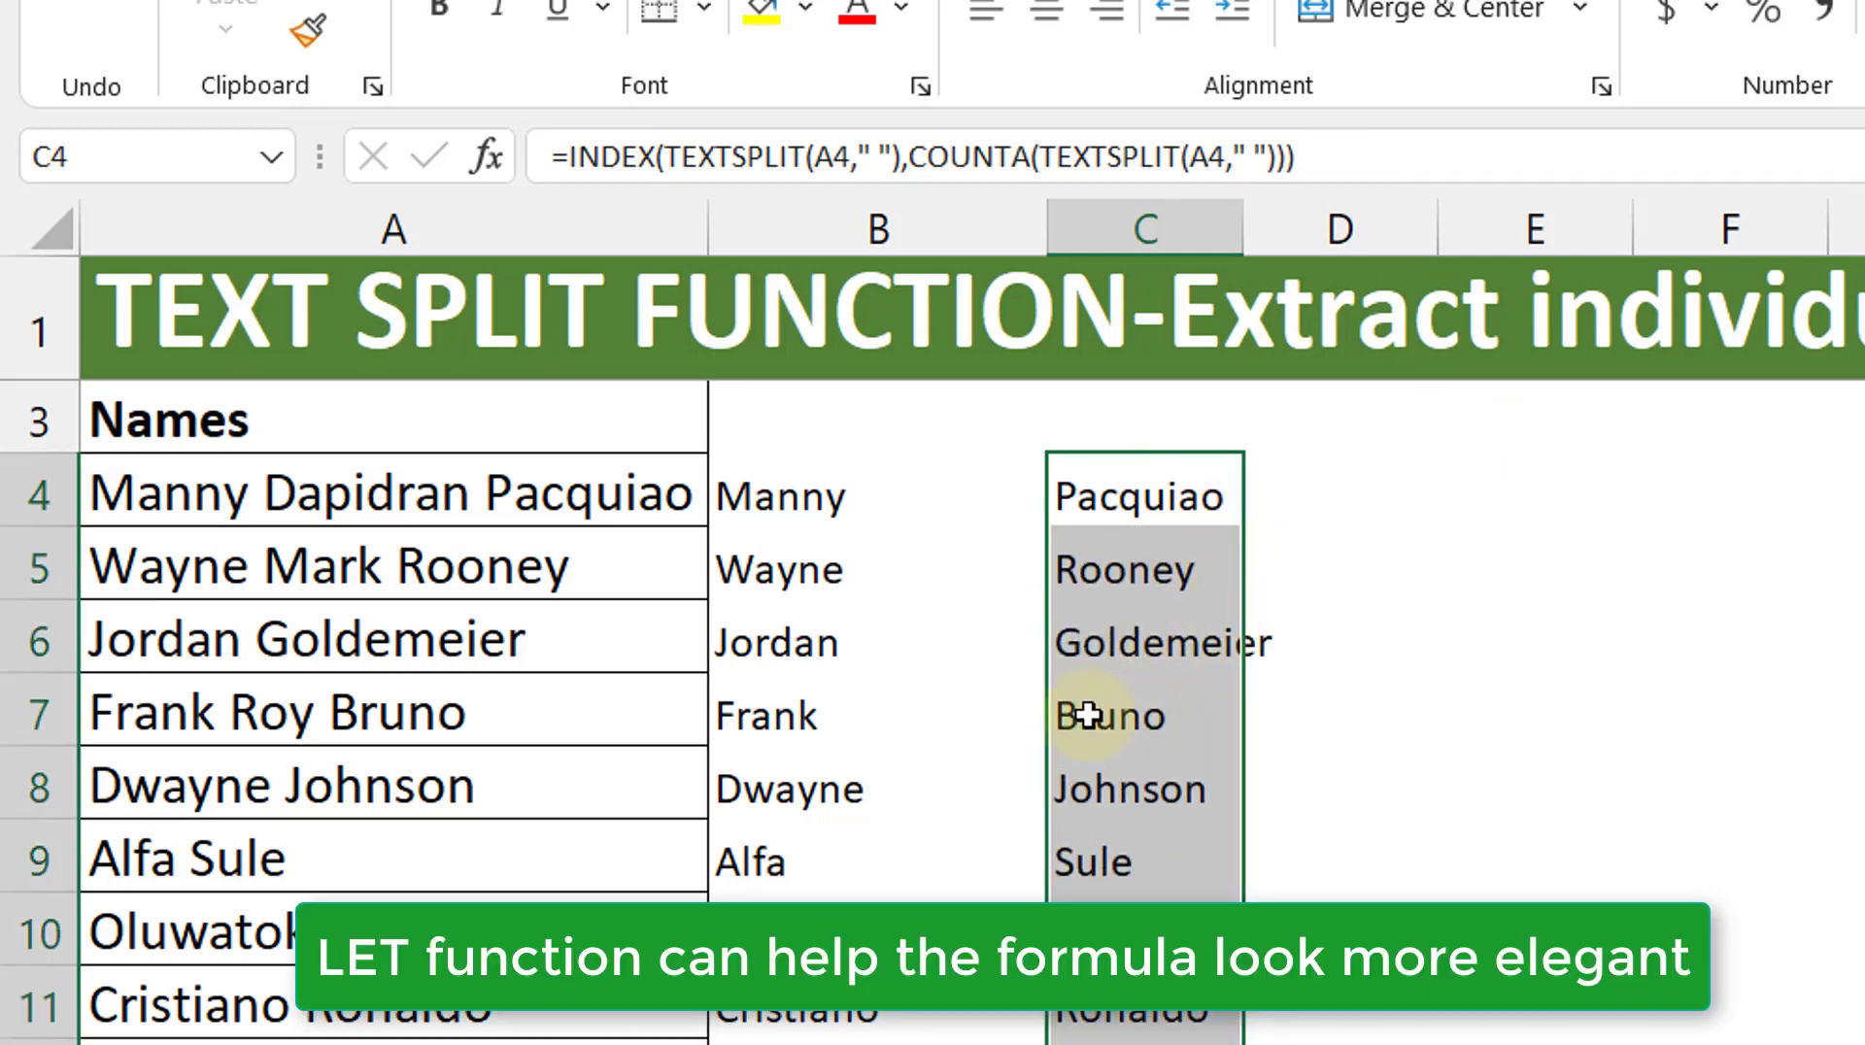
pyautogui.click(1108, 656)
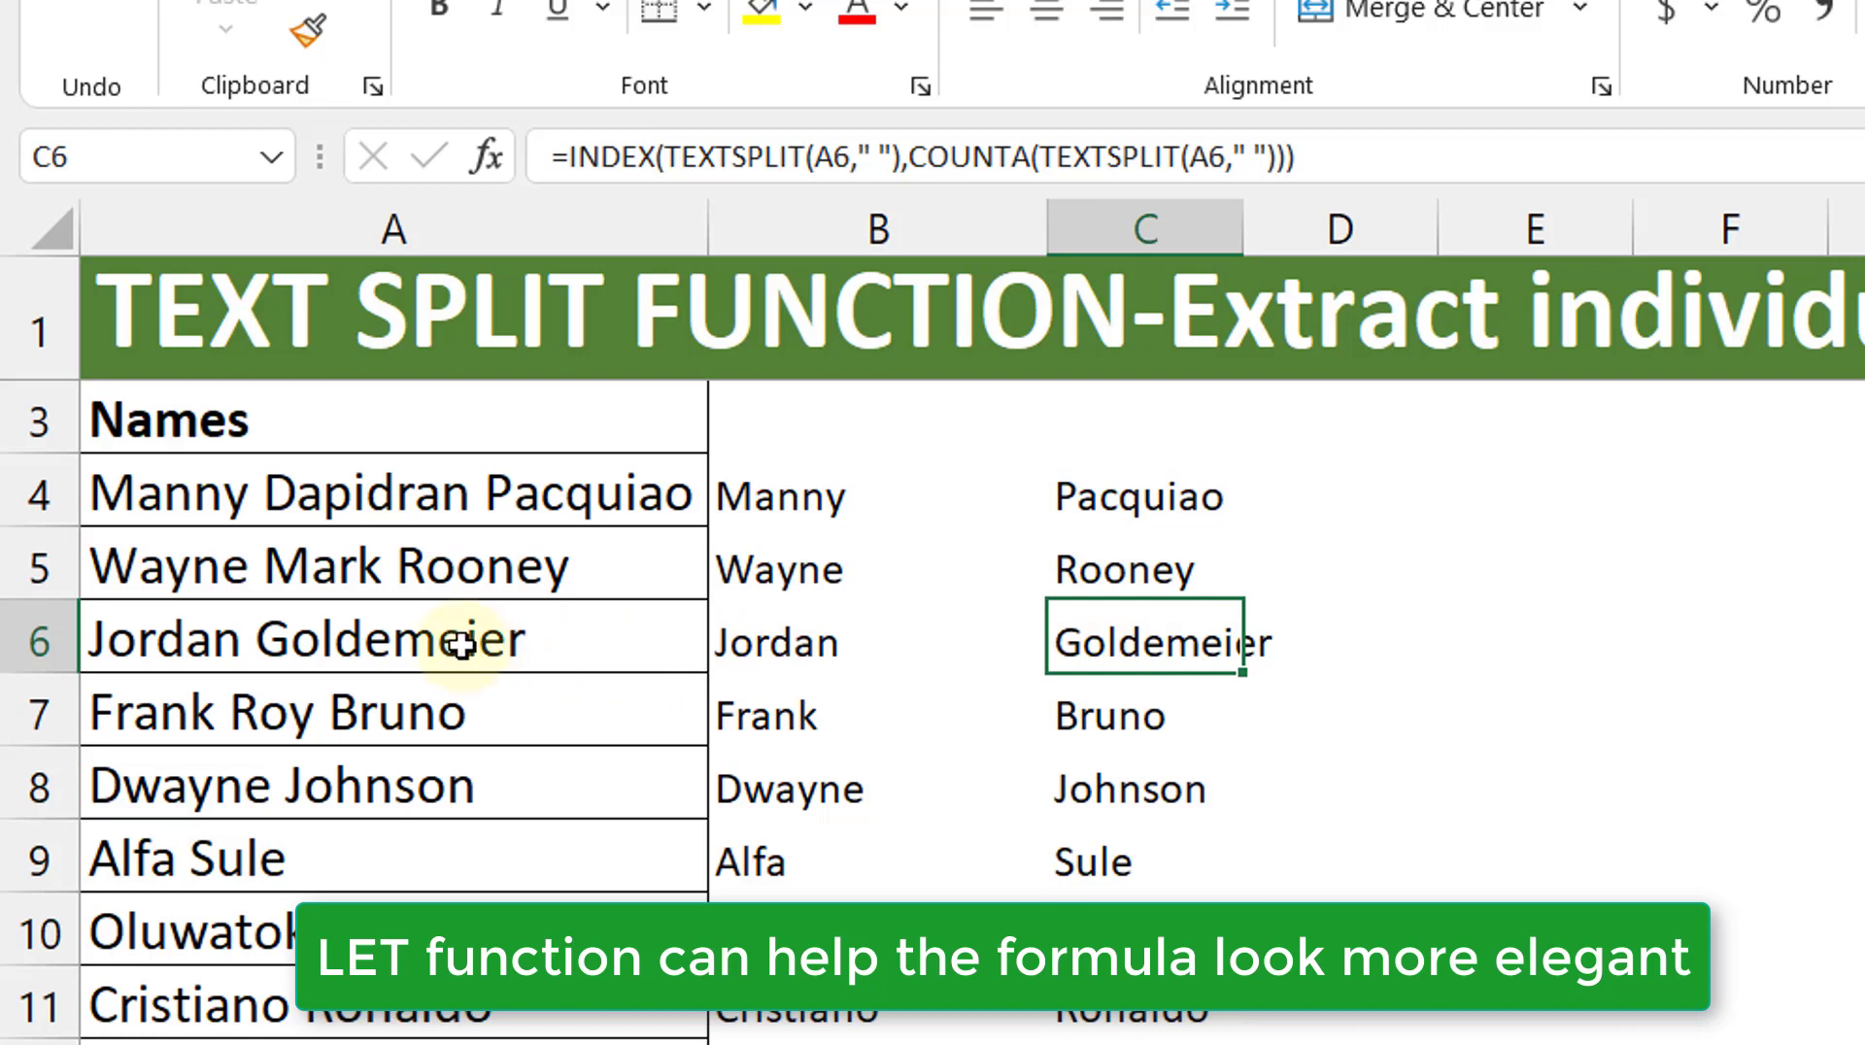
pyautogui.click(483, 566)
pyautogui.click(1133, 583)
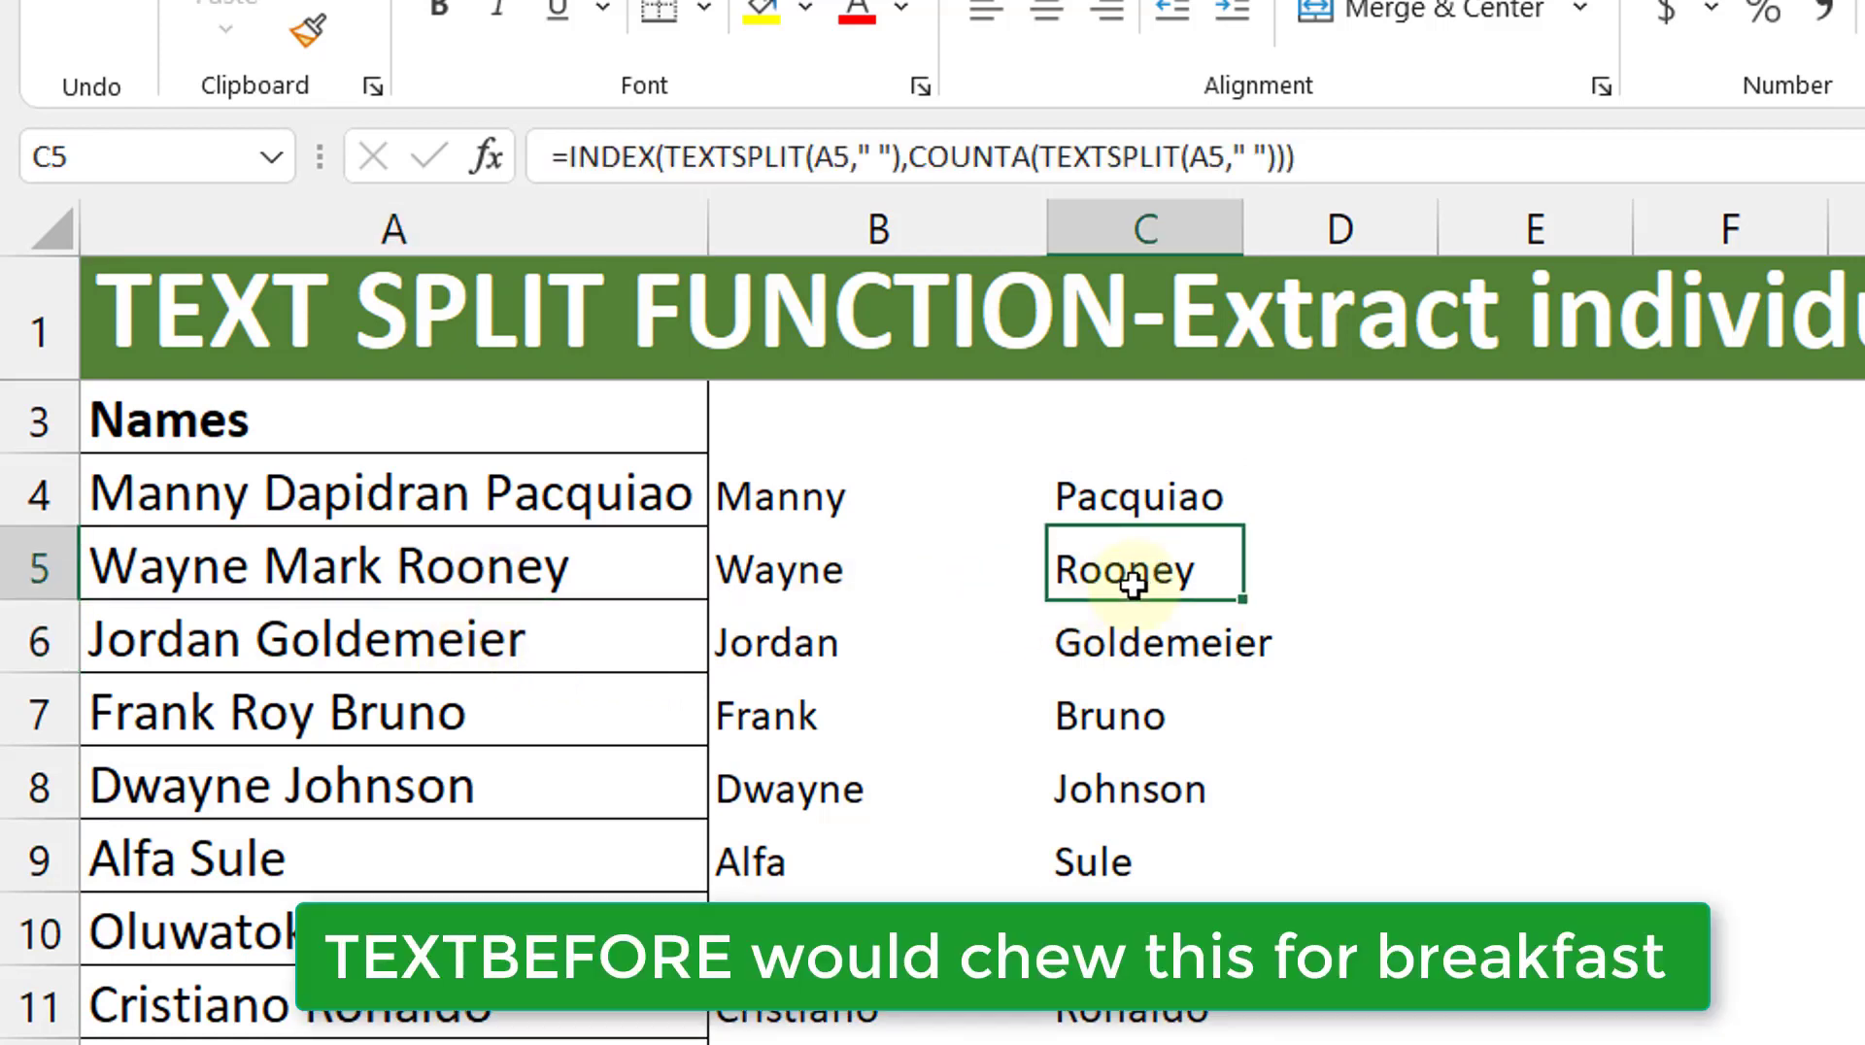